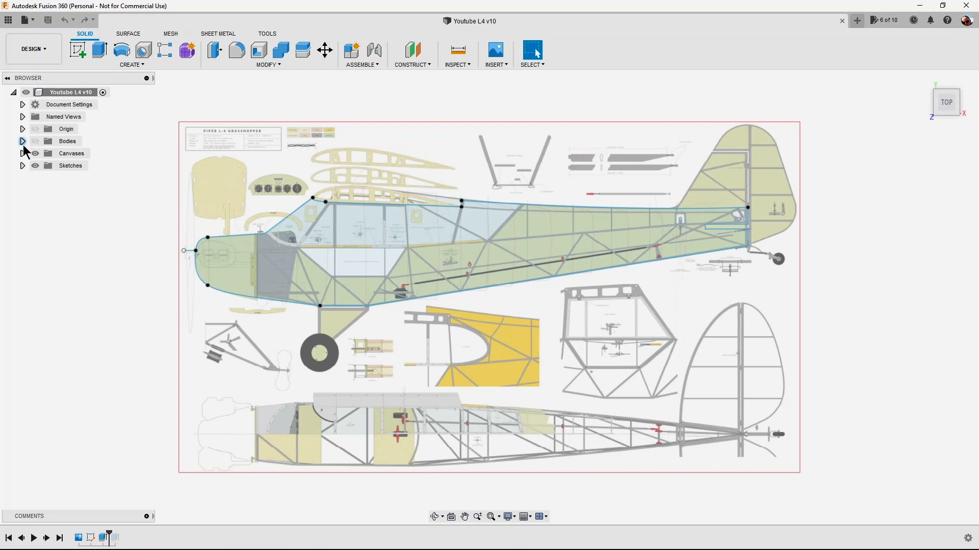
Hide the piper_l4_grasshopper canvas in the Youtube L4 design to examine the fuselage outline sketch on its own.
{"action": "left_click", "coordinate": [23, 154]}
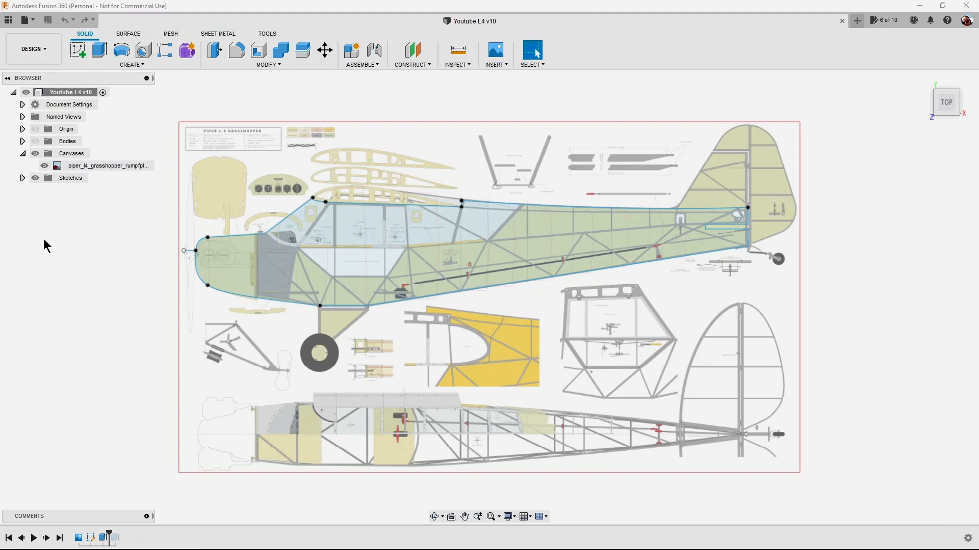
{"action": "left_click", "coordinate": [50, 167]}
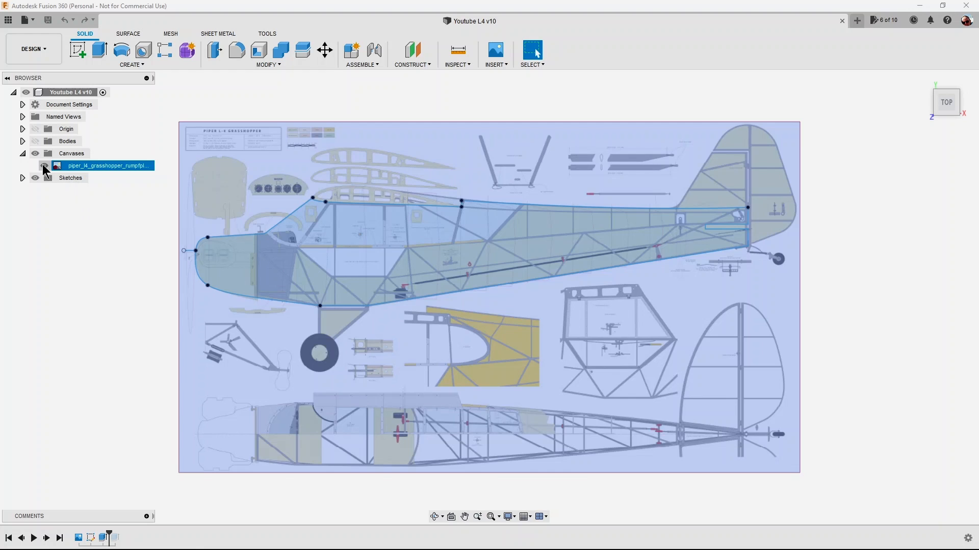
{"action": "left_click", "coordinate": [44, 167]}
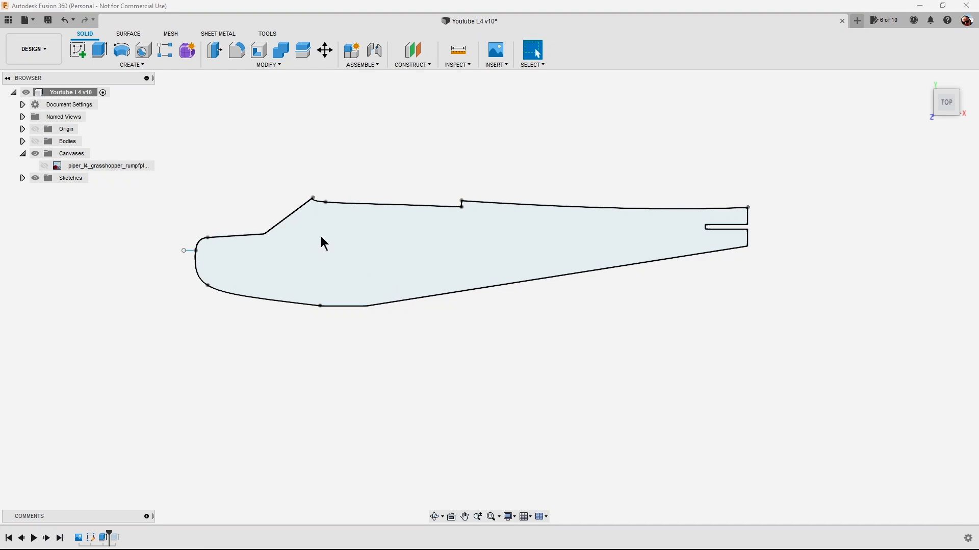
{"action": "left_click", "coordinate": [195, 241]}
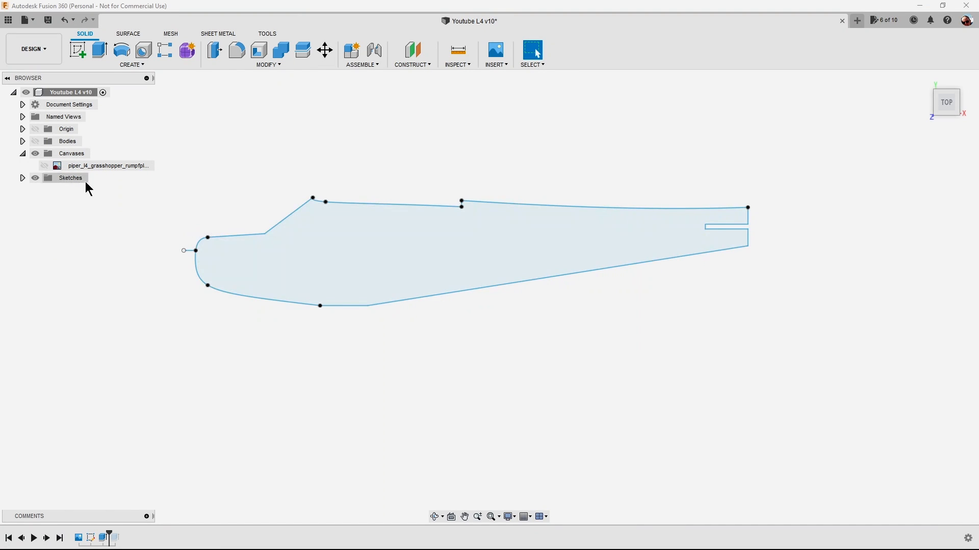
Switch to the Manufacture workspace and examine the fuselage setup and its stock from the home view.
{"action": "left_click", "coordinate": [43, 51]}
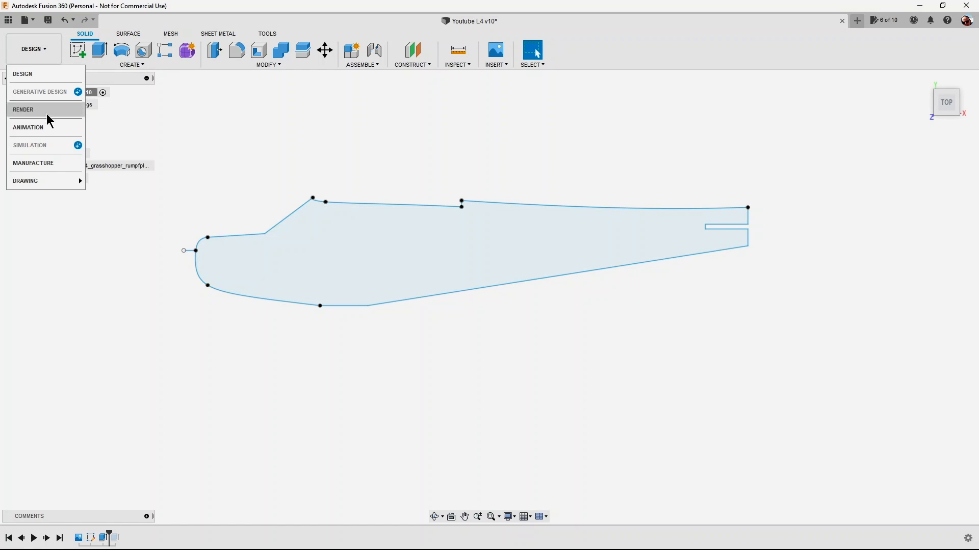
{"action": "left_click", "coordinate": [43, 162]}
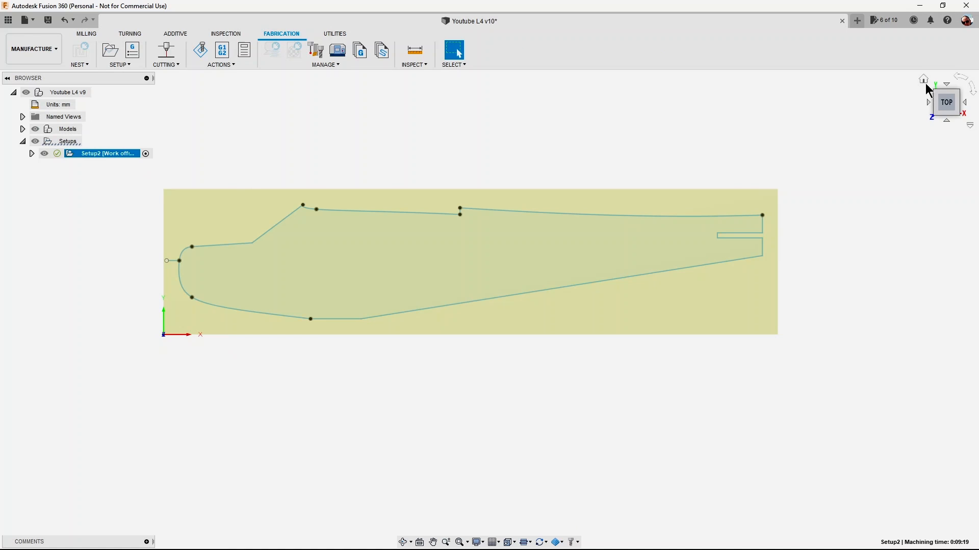
{"action": "left_click", "coordinate": [924, 81]}
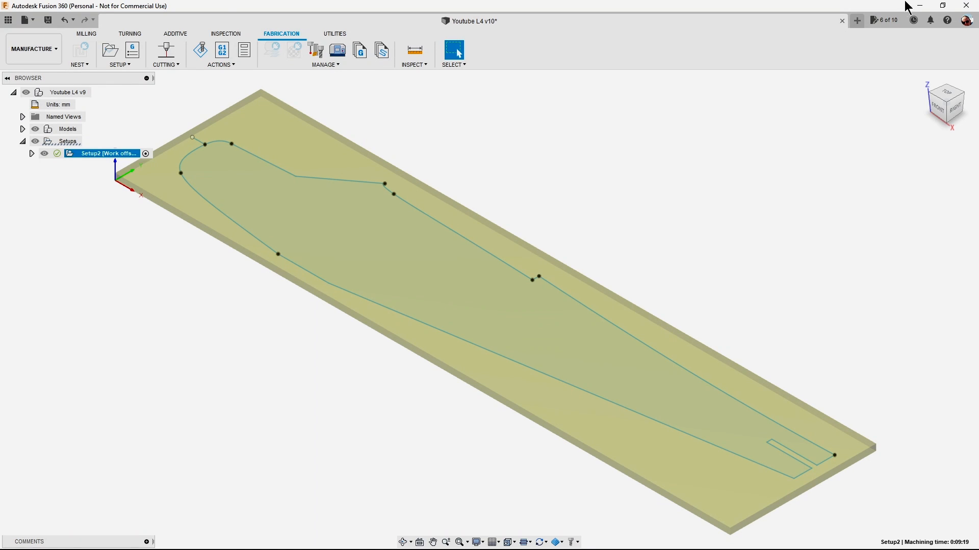
Close the Youtube L4 design without saving its changes.
{"action": "left_click", "coordinate": [842, 21]}
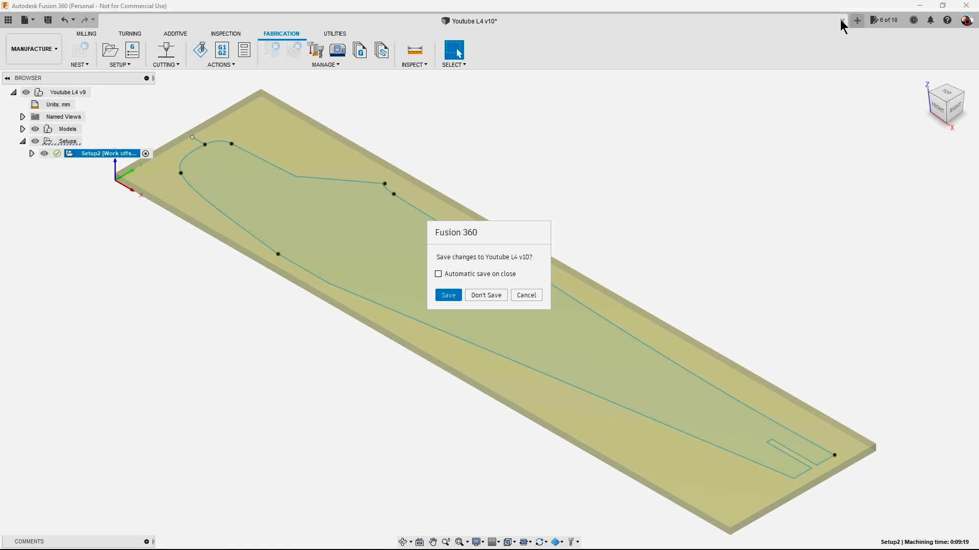
{"action": "left_click", "coordinate": [491, 296]}
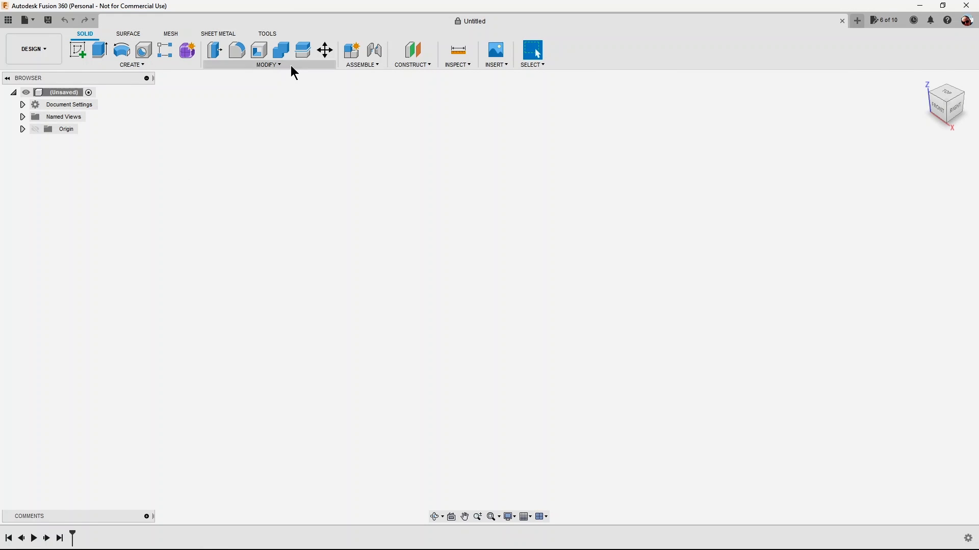
Save the new empty design as "YT Demo Lt Part 2" in the L4 folder of the Current project.
{"action": "left_click", "coordinate": [48, 20]}
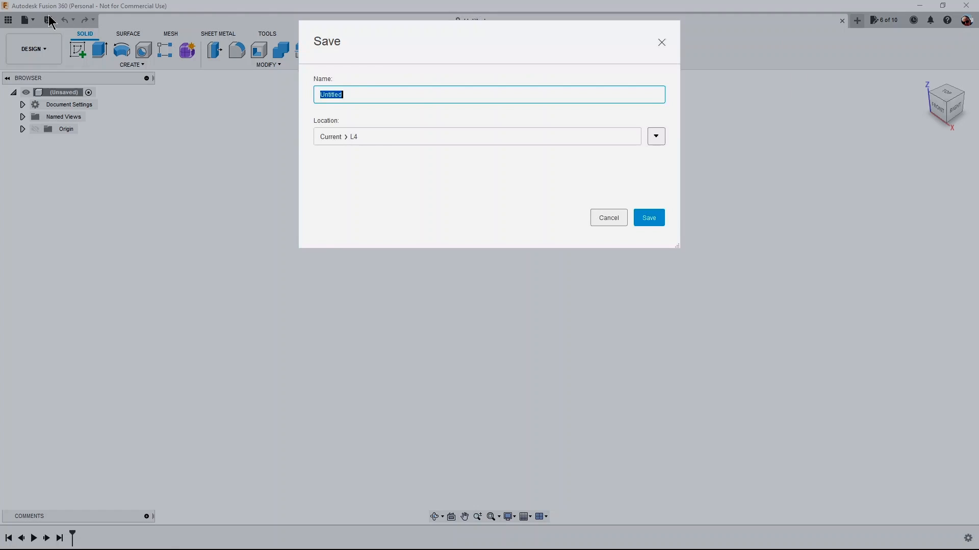
{"action": "left_click_drag", "start_coordinate": [408, 93], "coordinate": [304, 90]}
{"action": "type", "text": "YT Demo Lt Part 2"}
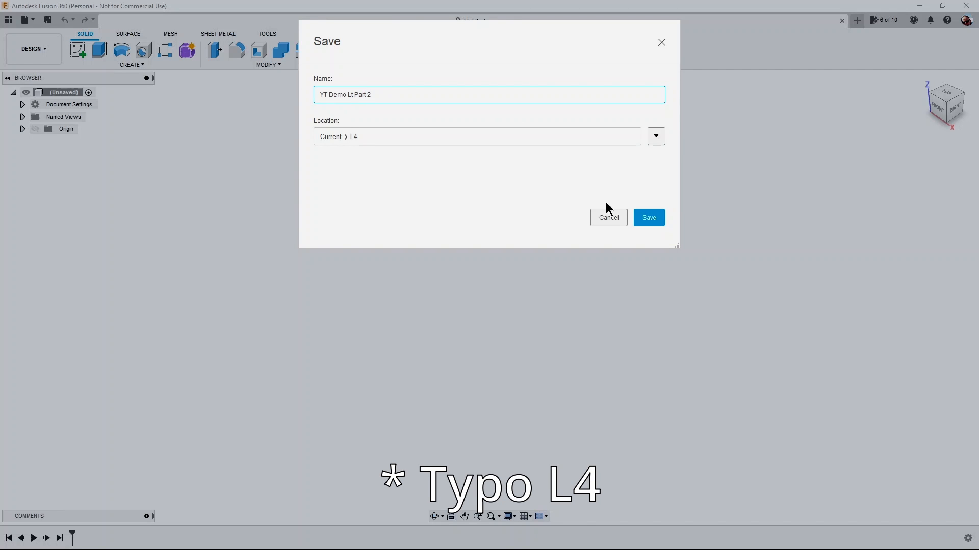
{"action": "left_click", "coordinate": [653, 219]}
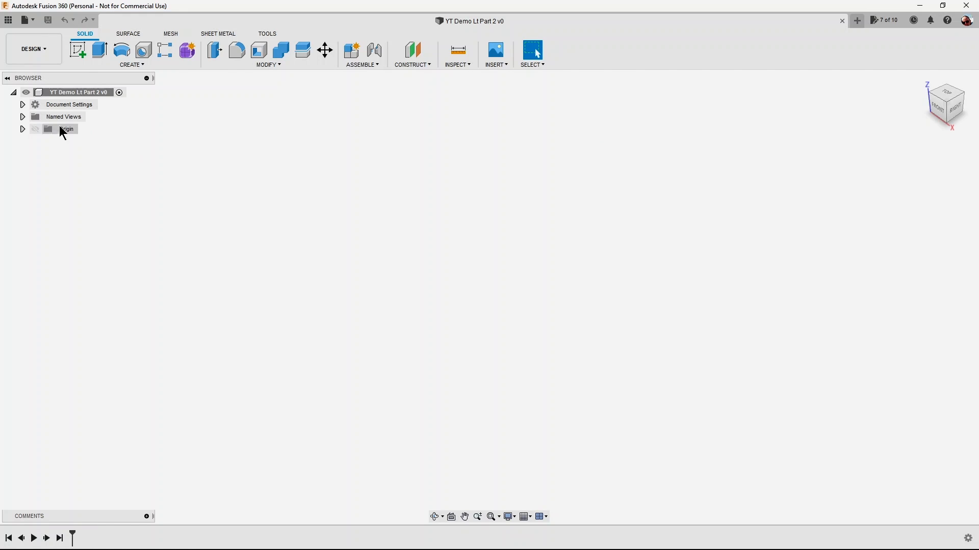
Load the JPG plan piper_l4_grasshopper_rumpfplan1024_1 from the computer as the image for a new canvas.
{"action": "left_click", "coordinate": [497, 64]}
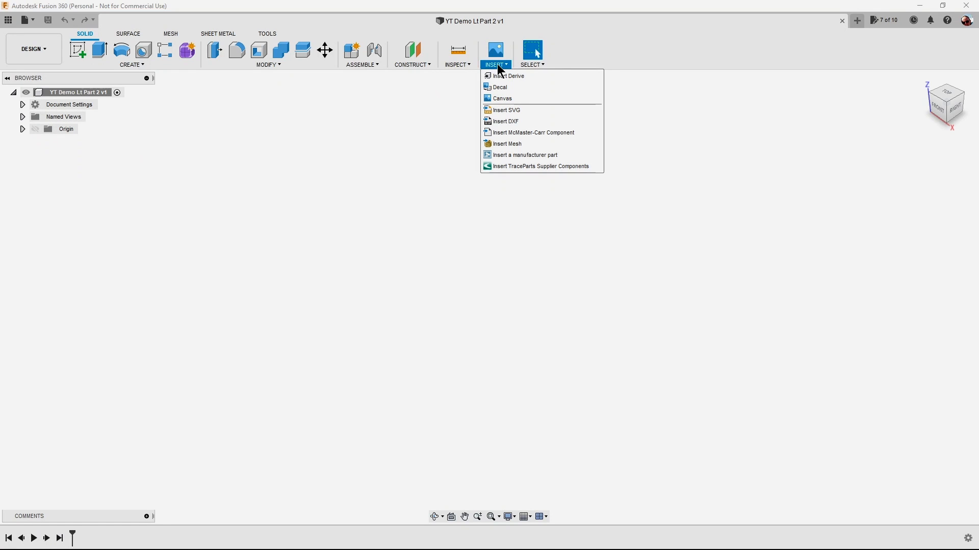
{"action": "left_click", "coordinate": [501, 99]}
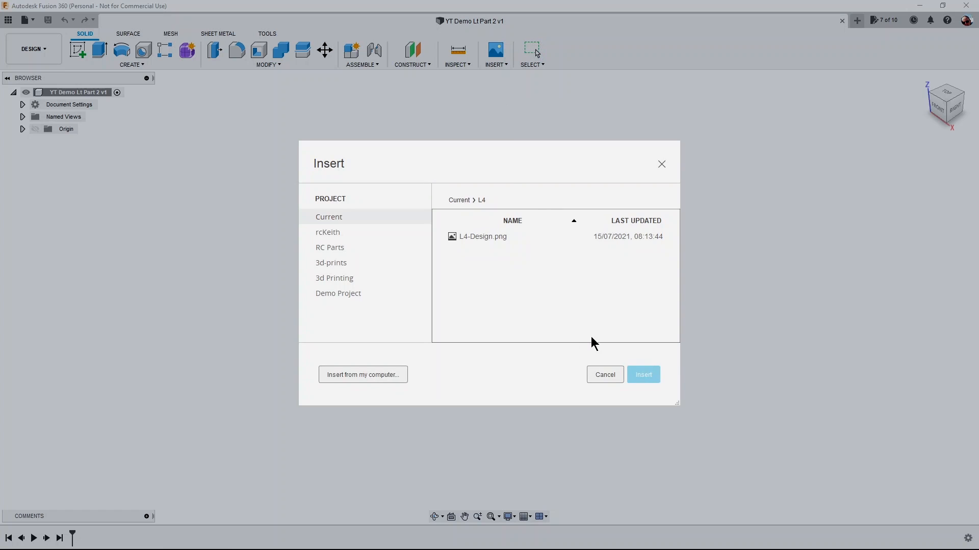
{"action": "left_click", "coordinate": [386, 375]}
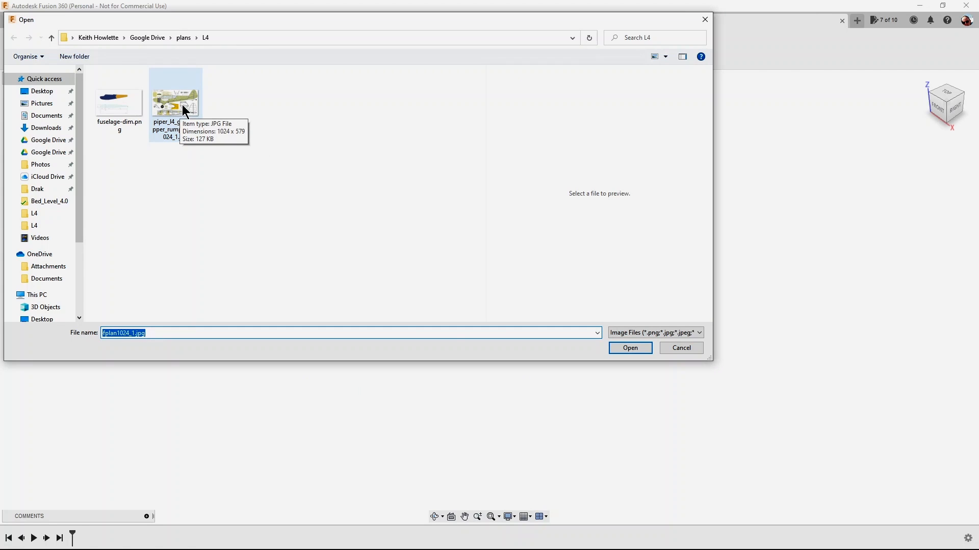
{"action": "left_click", "coordinate": [625, 350]}
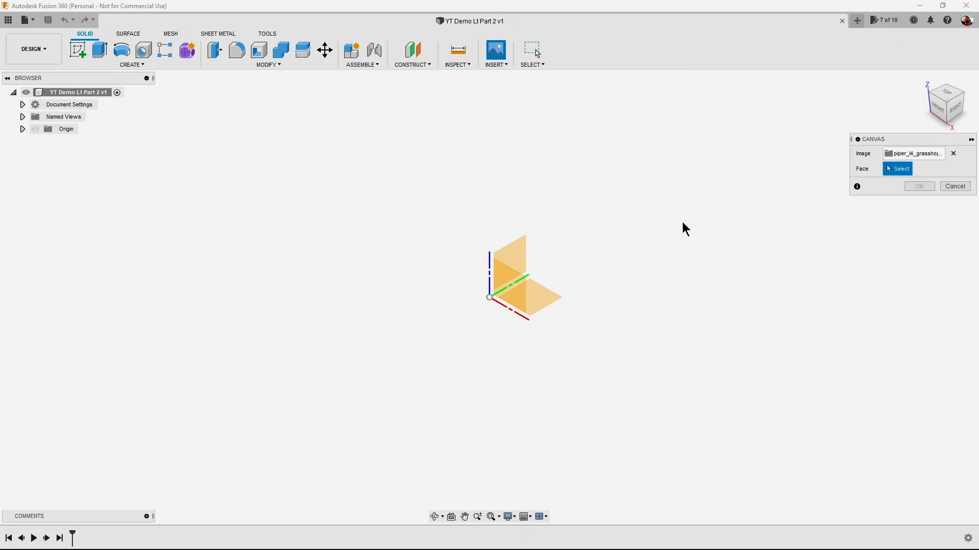
Place the canvas on the XY plane in the top view and enlarge it to a plane scale of about 3.24.
{"action": "left_click", "coordinate": [952, 94]}
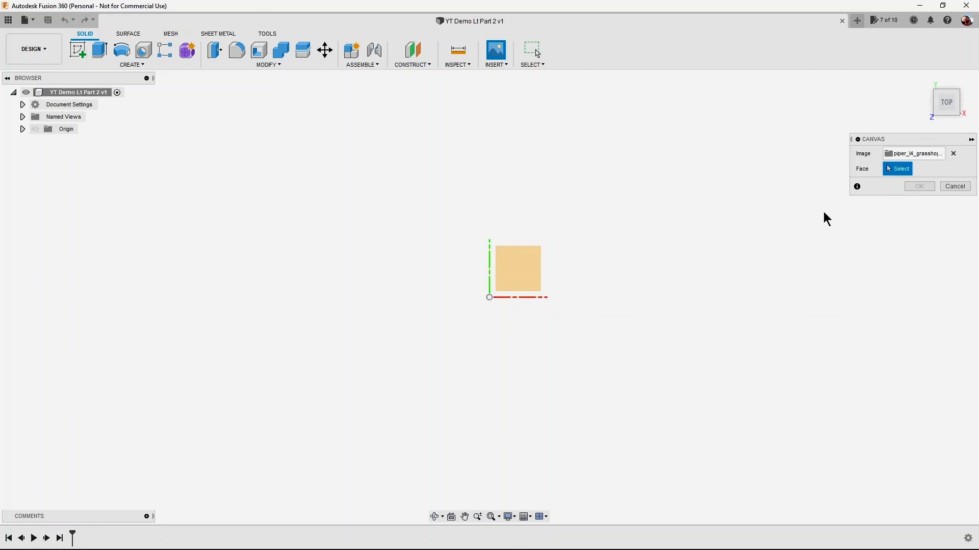
{"action": "left_click", "coordinate": [518, 273]}
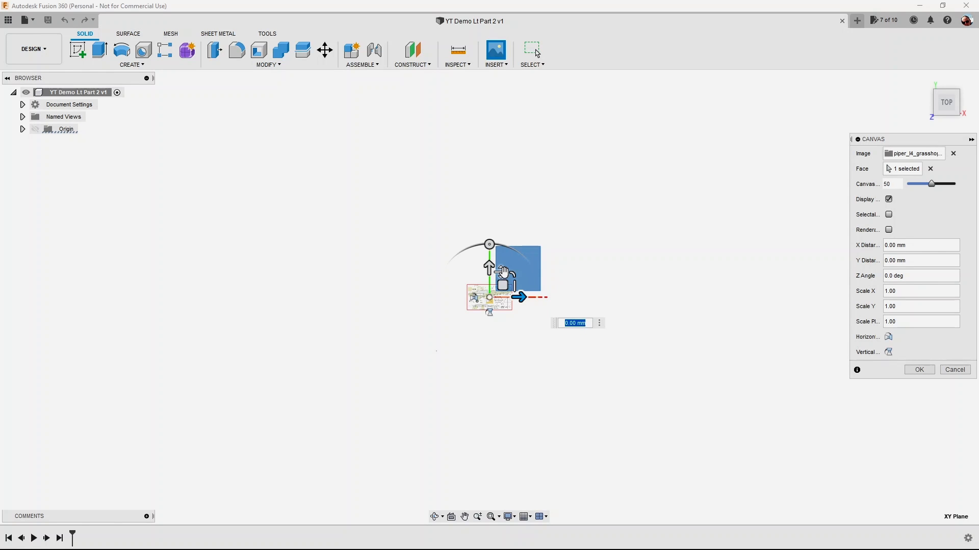
{"action": "left_click_drag", "start_coordinate": [514, 275], "coordinate": [591, 218]}
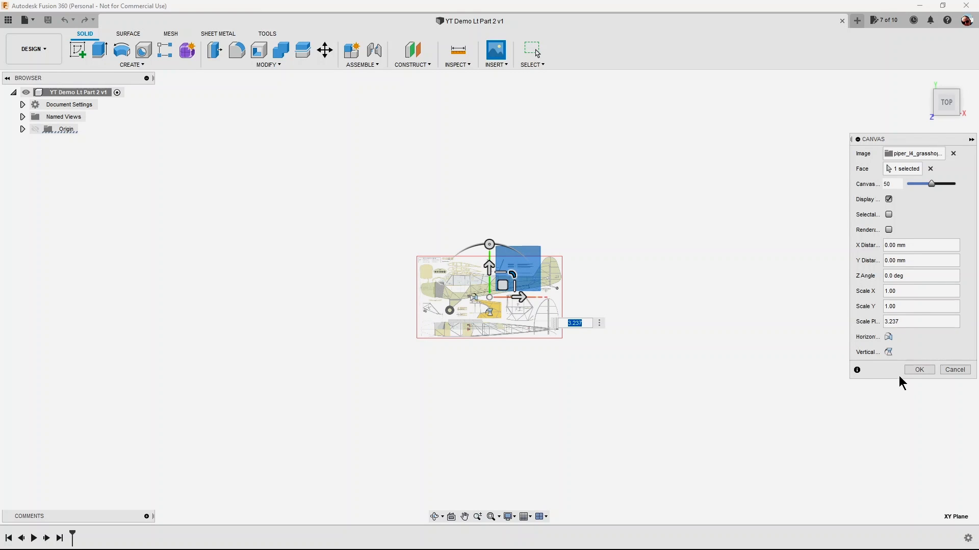
{"action": "left_click", "coordinate": [925, 371]}
Calibrate the plan canvas by setting the distance from the front of the nose to the rear edge of the tail to 780 mm.
{"action": "scroll", "coordinate": [555, 298], "scroll_direction": "up", "scroll_amount": 4}
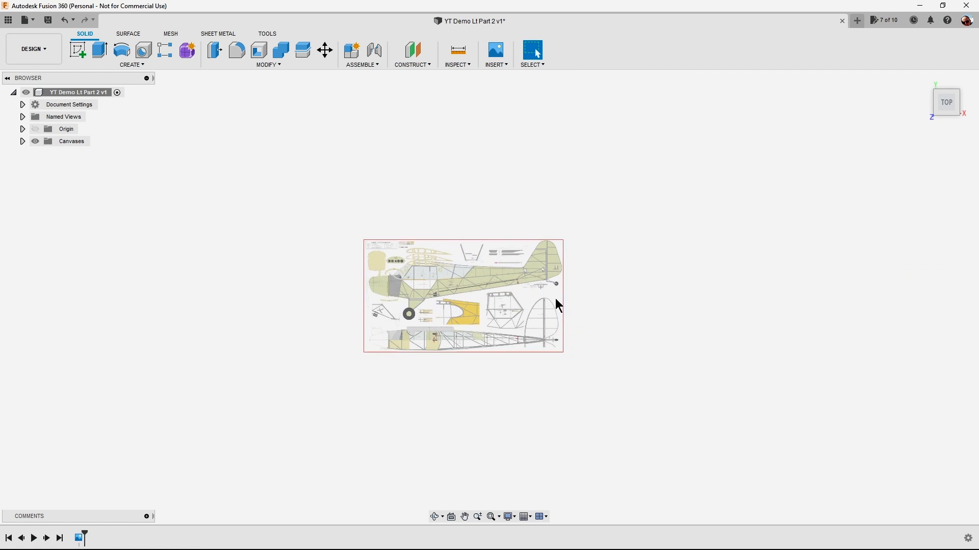
{"action": "scroll", "coordinate": [535, 296], "scroll_direction": "up", "scroll_amount": 2}
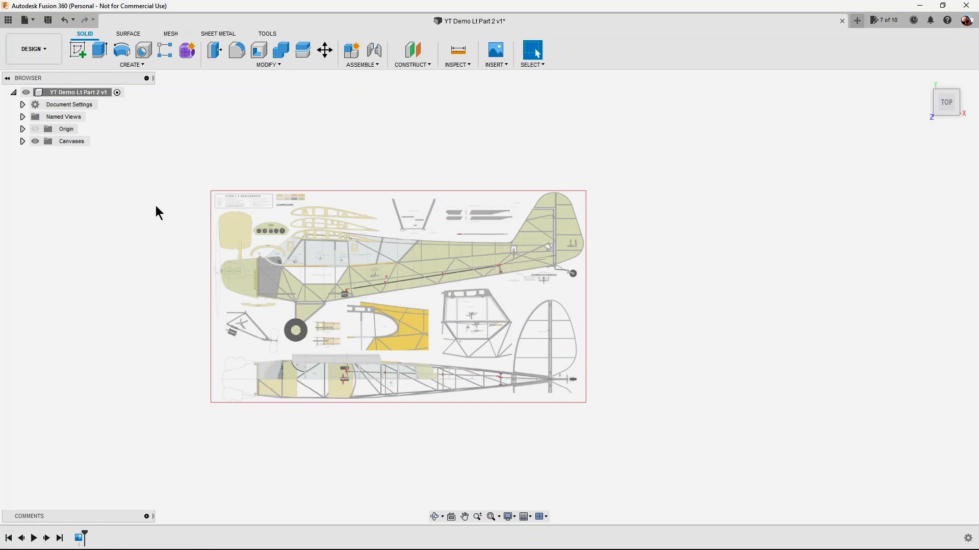
{"action": "left_click", "coordinate": [23, 141]}
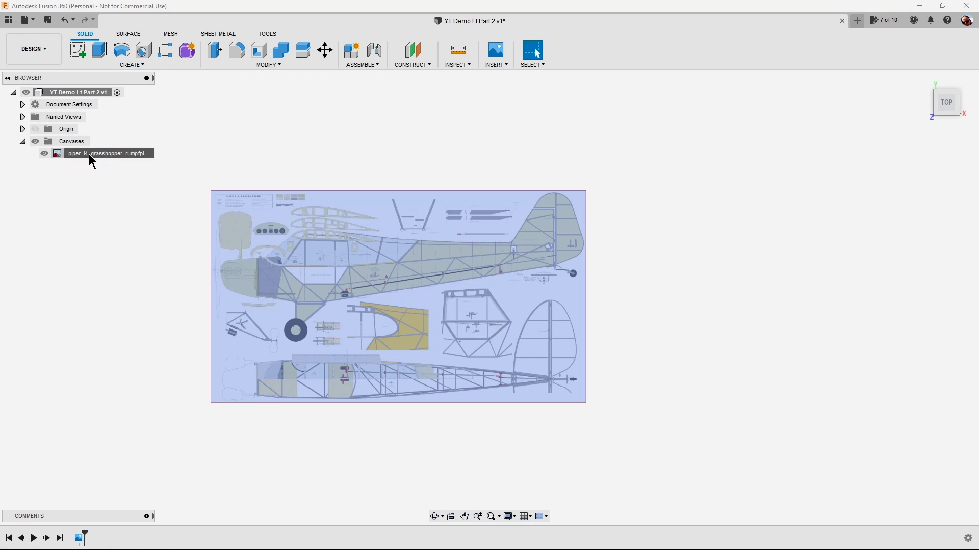
{"action": "left_click", "coordinate": [89, 155]}
{"action": "right_click", "coordinate": [89, 154]}
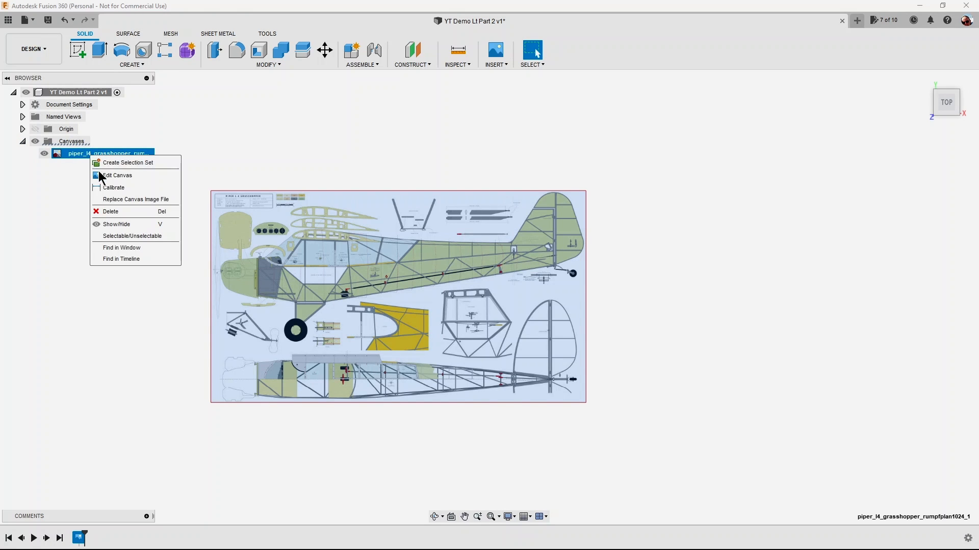
{"action": "left_click", "coordinate": [109, 187]}
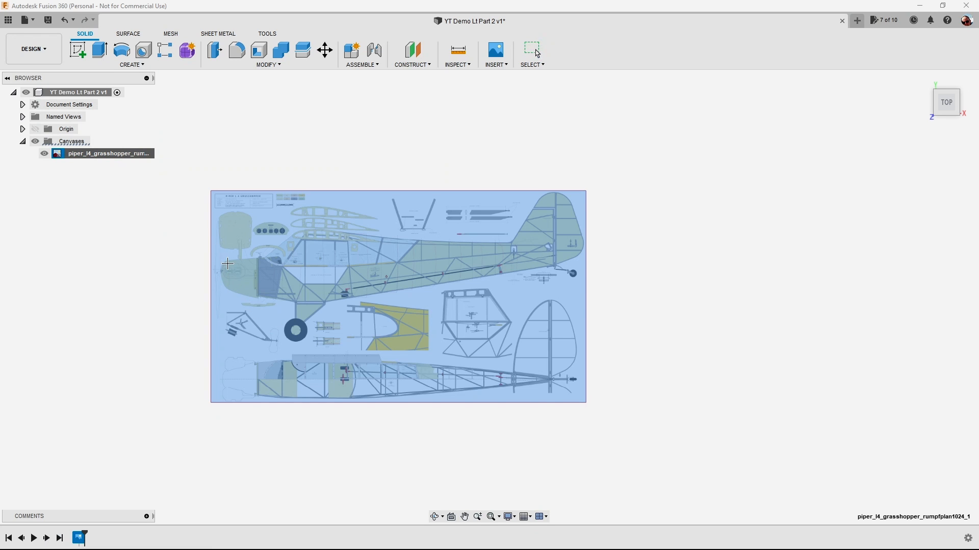
{"action": "scroll", "coordinate": [230, 276], "scroll_direction": "up", "scroll_amount": 10}
{"action": "scroll", "coordinate": [231, 276], "scroll_direction": "up", "scroll_amount": 5}
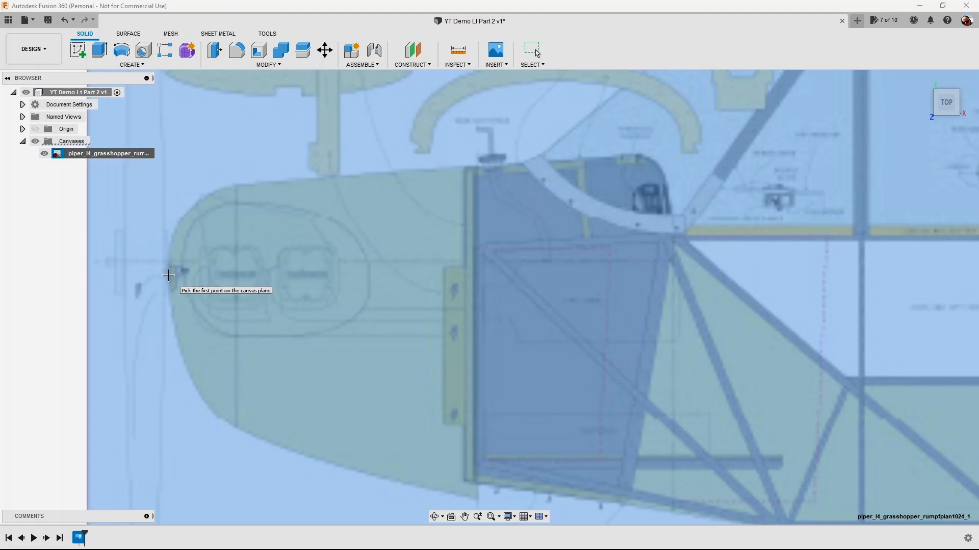
{"action": "left_click", "coordinate": [168, 275]}
{"action": "scroll", "coordinate": [168, 276], "scroll_direction": "down", "scroll_amount": 12}
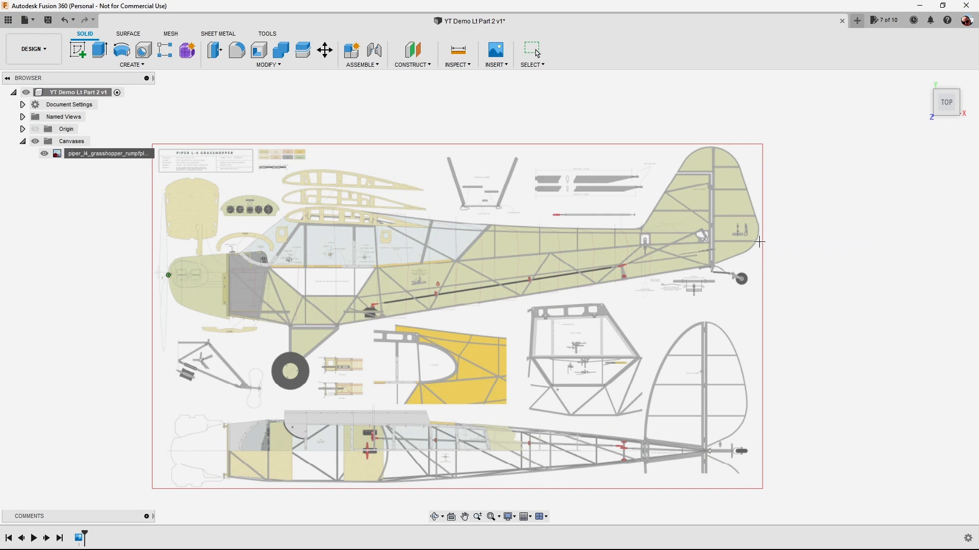
{"action": "left_click", "coordinate": [756, 271]}
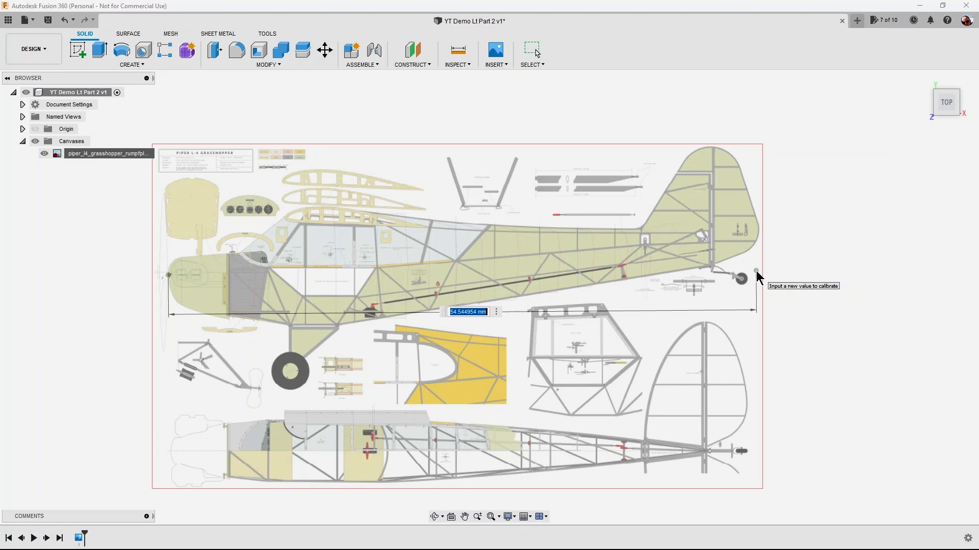
{"action": "type", "text": "780"}
{"action": "key", "text": "Return"}
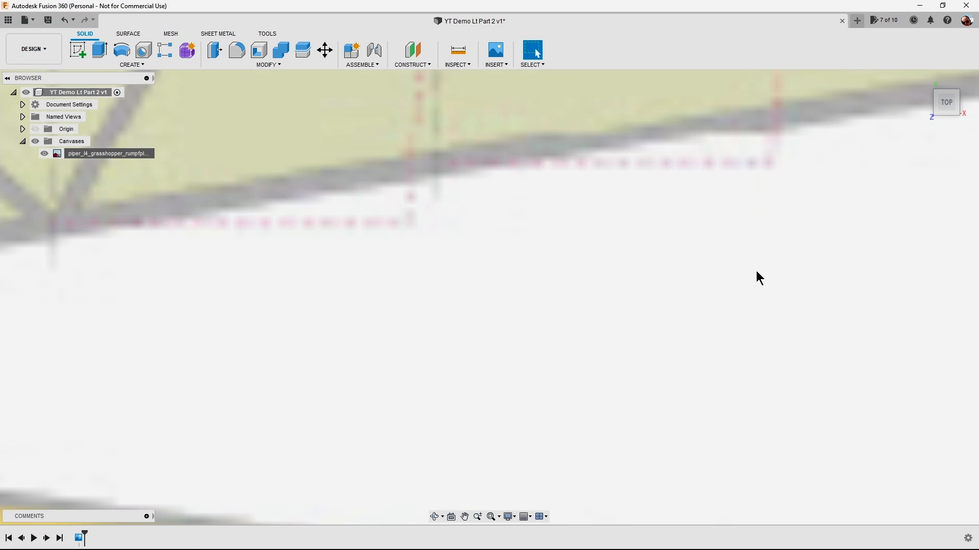
Create an internal standard component named Front under the root of the design and make it active.
{"action": "scroll", "coordinate": [668, 304], "scroll_direction": "down", "scroll_amount": 5}
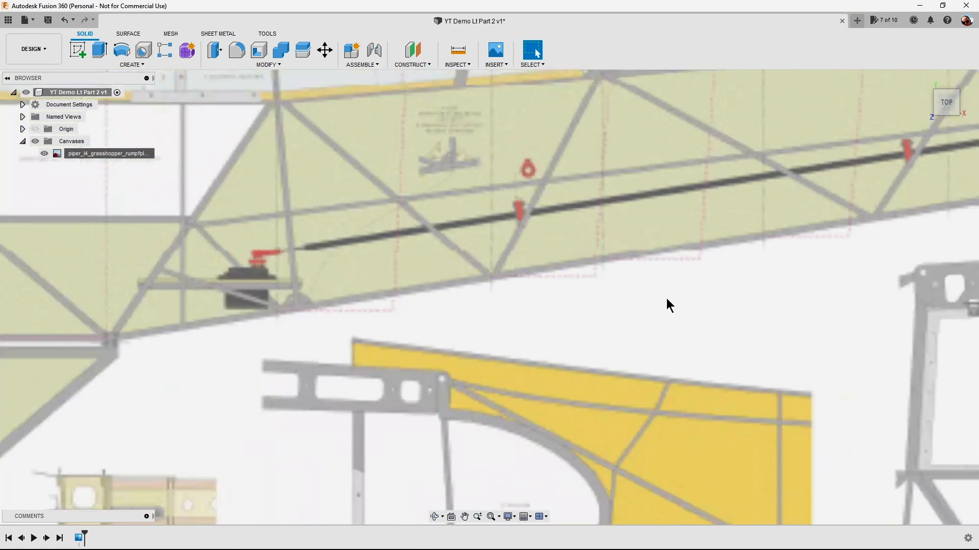
{"action": "scroll", "coordinate": [666, 299], "scroll_direction": "down", "scroll_amount": 8}
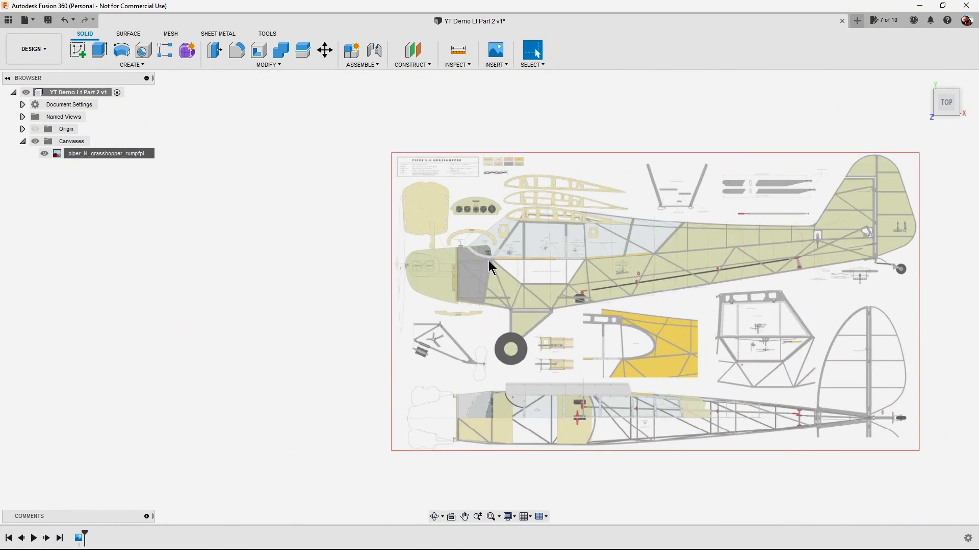
{"action": "scroll", "coordinate": [515, 286], "scroll_direction": "up", "scroll_amount": 2}
{"action": "middle_click_drag", "start_coordinate": [609, 311], "coordinate": [438, 283]}
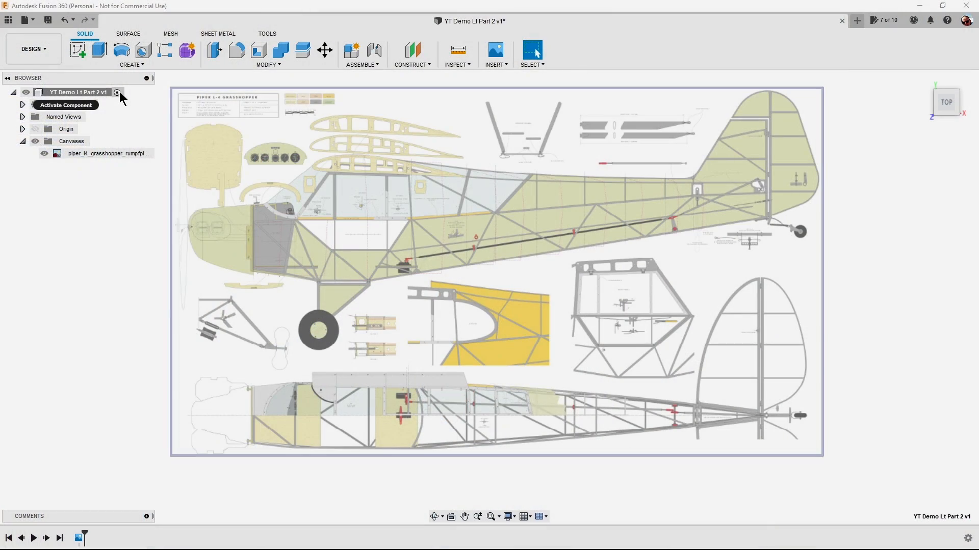
{"action": "right_click", "coordinate": [120, 94]}
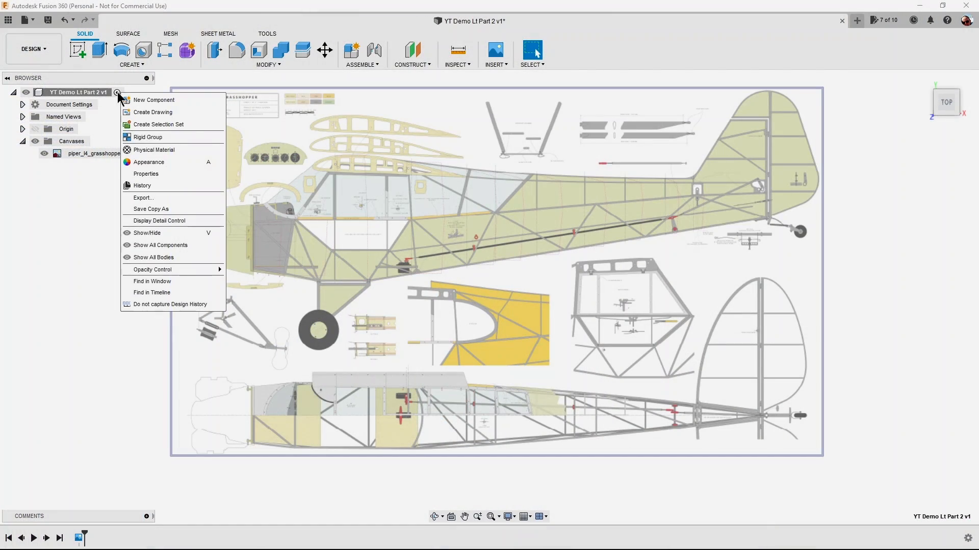
{"action": "left_click", "coordinate": [96, 92]}
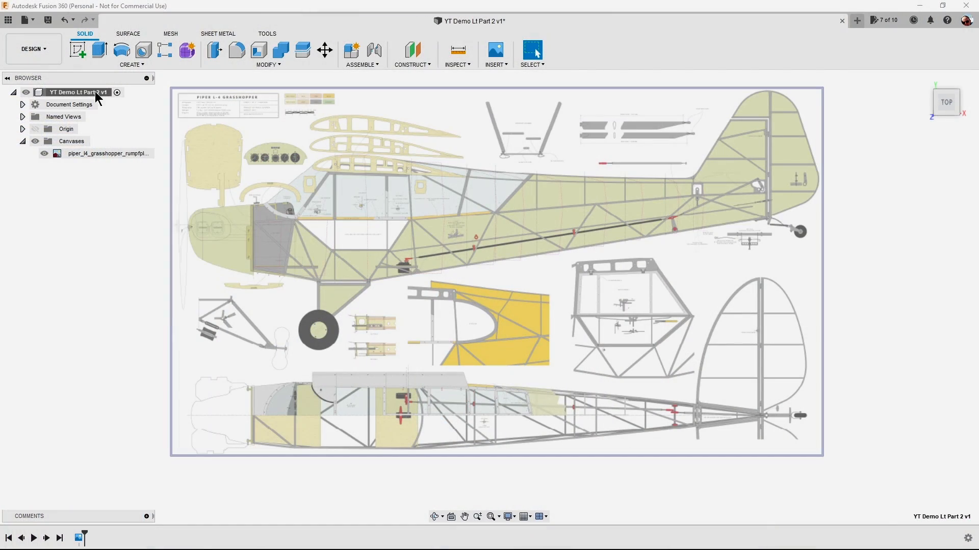
{"action": "left_click", "coordinate": [362, 65]}
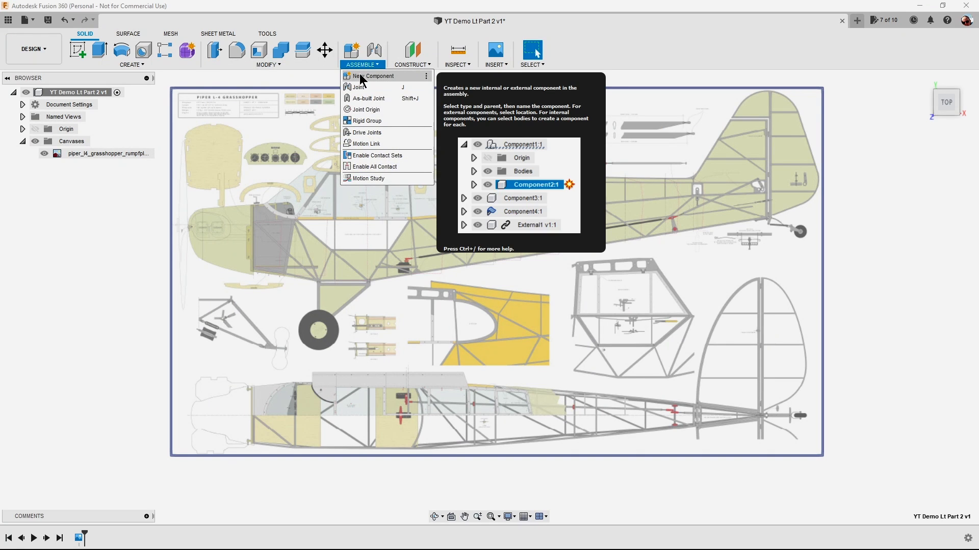
{"action": "left_click", "coordinate": [360, 77]}
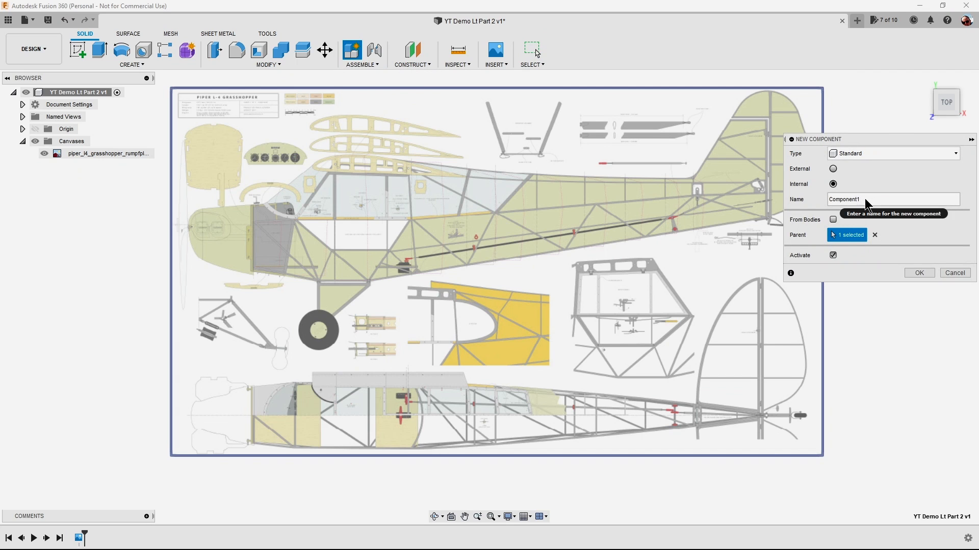
{"action": "left_click_drag", "start_coordinate": [864, 198], "coordinate": [819, 196]}
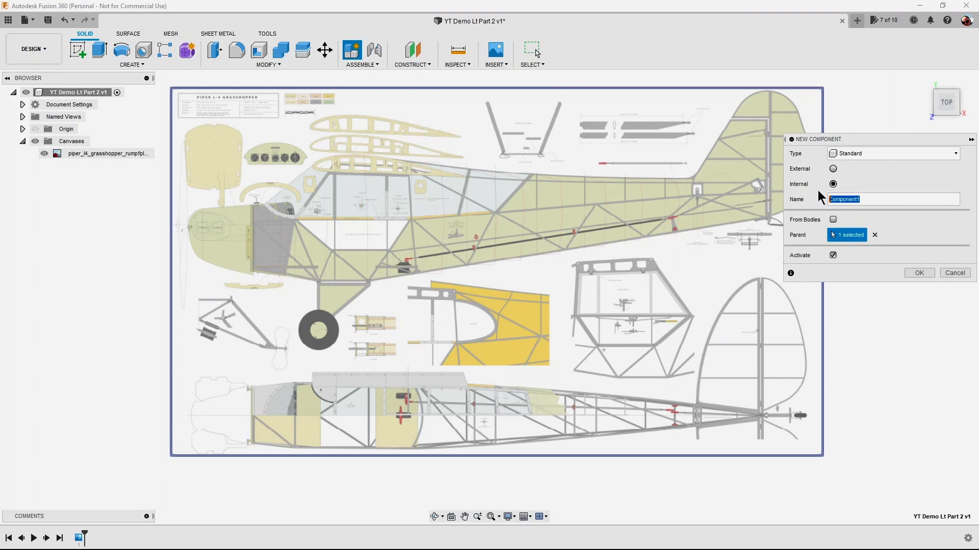
{"action": "type", "text": "R"}
{"action": "key", "text": "BackSpace"}
{"action": "type", "text": "Front"}
{"action": "left_click", "coordinate": [920, 272]}
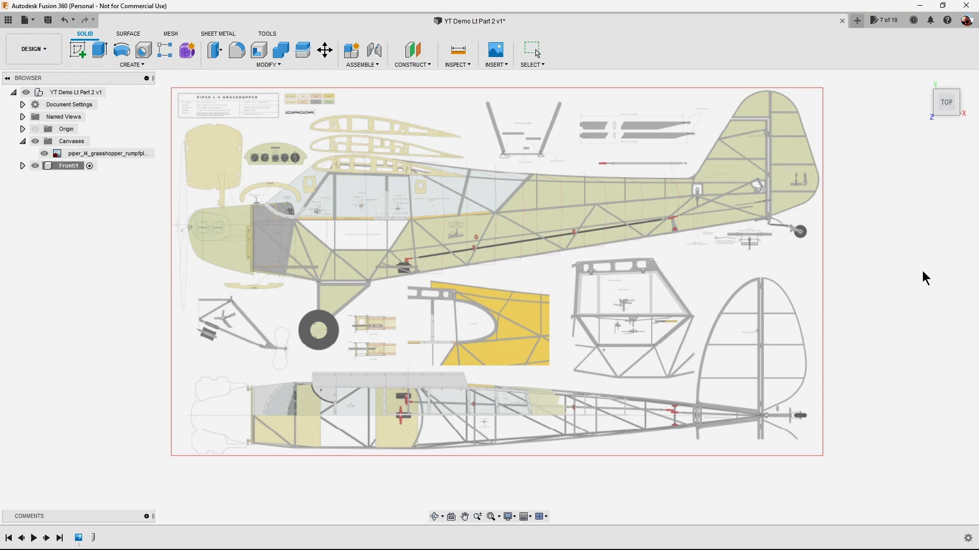
Start a new sketch on the XY plane, in line with the plan, inside the Front component.
{"action": "left_click", "coordinate": [62, 164]}
{"action": "left_click", "coordinate": [89, 168]}
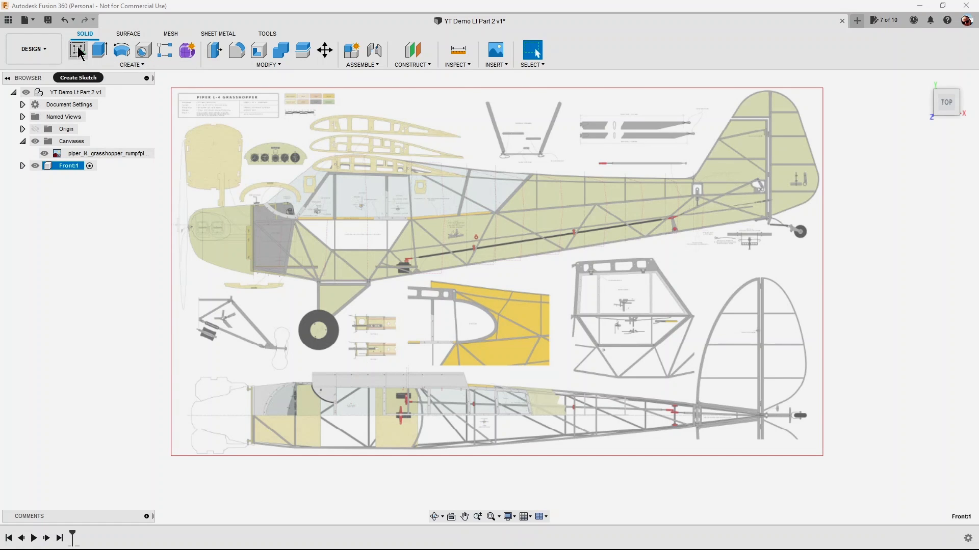
{"action": "left_click", "coordinate": [131, 65]}
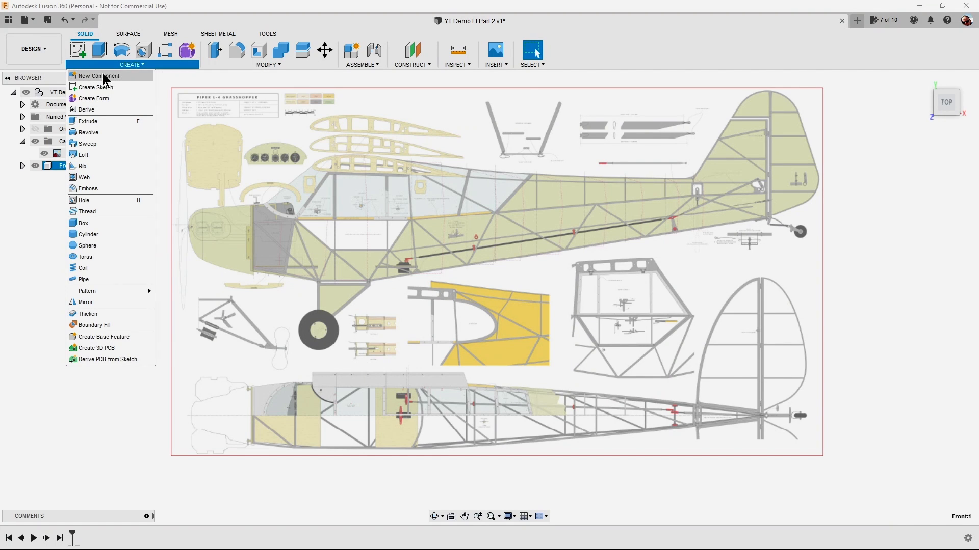
{"action": "left_click", "coordinate": [79, 51]}
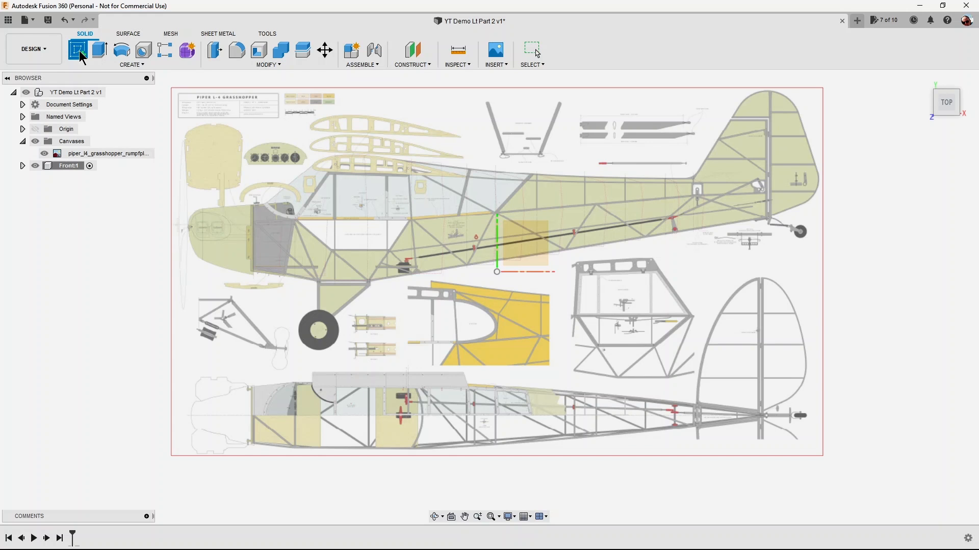
{"action": "left_click", "coordinate": [525, 238]}
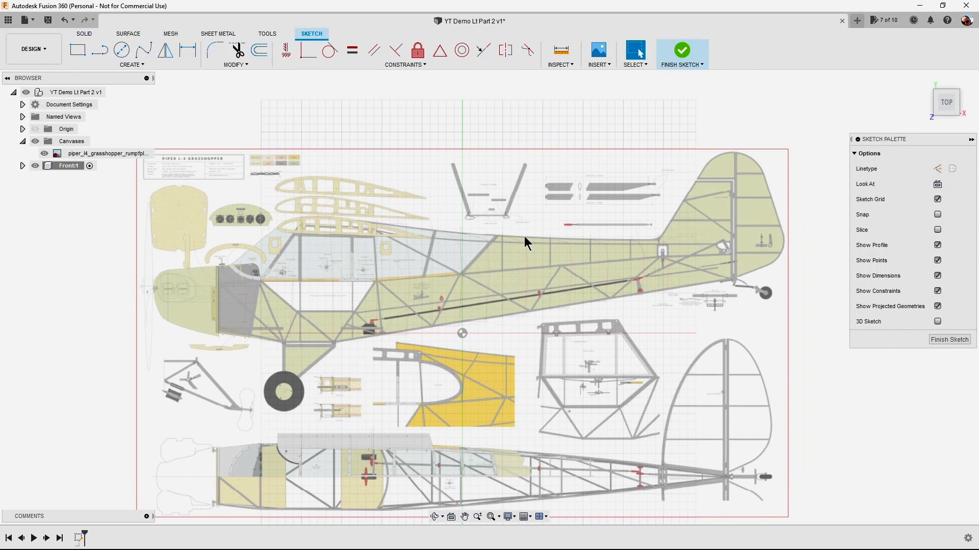
Sketch a vertical construction line about 126 mm long across the fuselage just behind the cabin glazing.
{"action": "scroll", "coordinate": [524, 237], "scroll_direction": "down", "scroll_amount": 3}
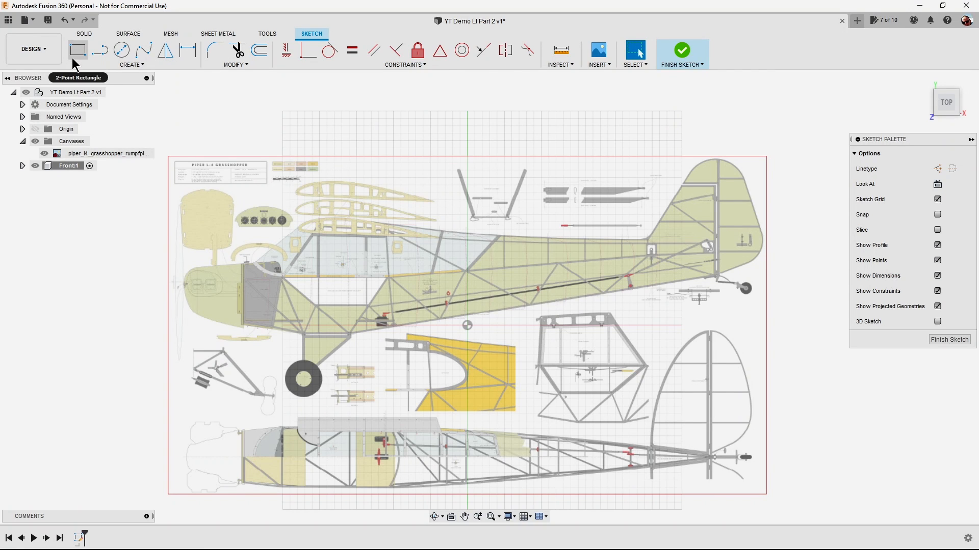
{"action": "left_click", "coordinate": [99, 51]}
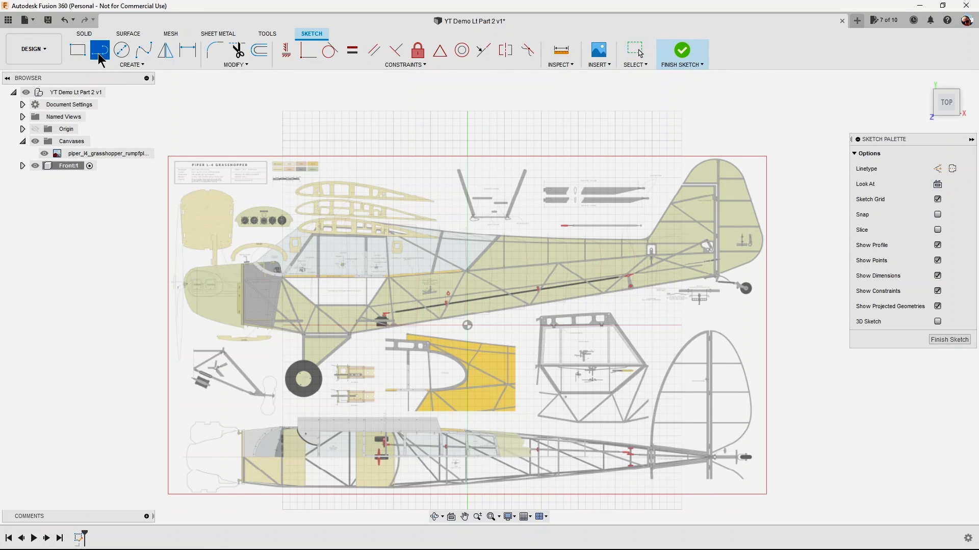
{"action": "left_click", "coordinate": [937, 171]}
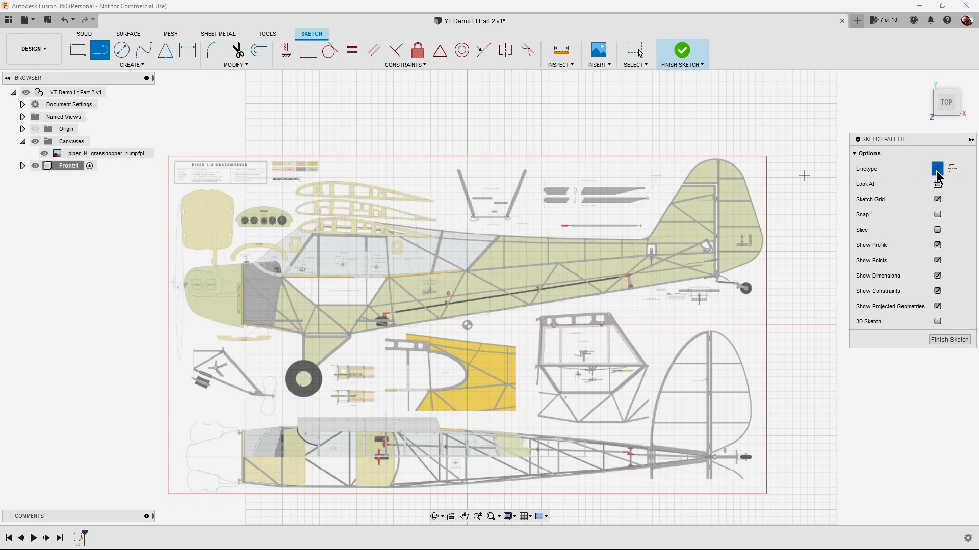
{"action": "left_click", "coordinate": [509, 229]}
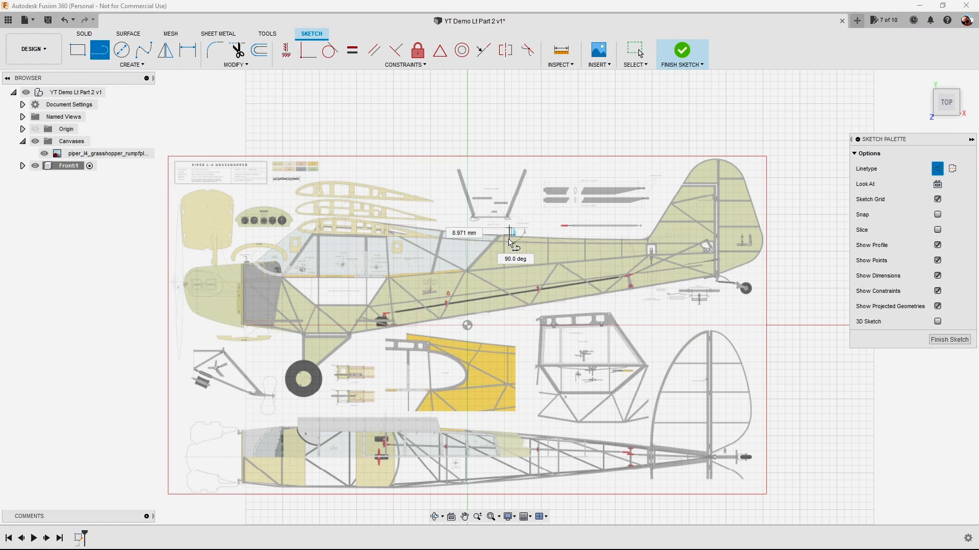
{"action": "left_click", "coordinate": [508, 322]}
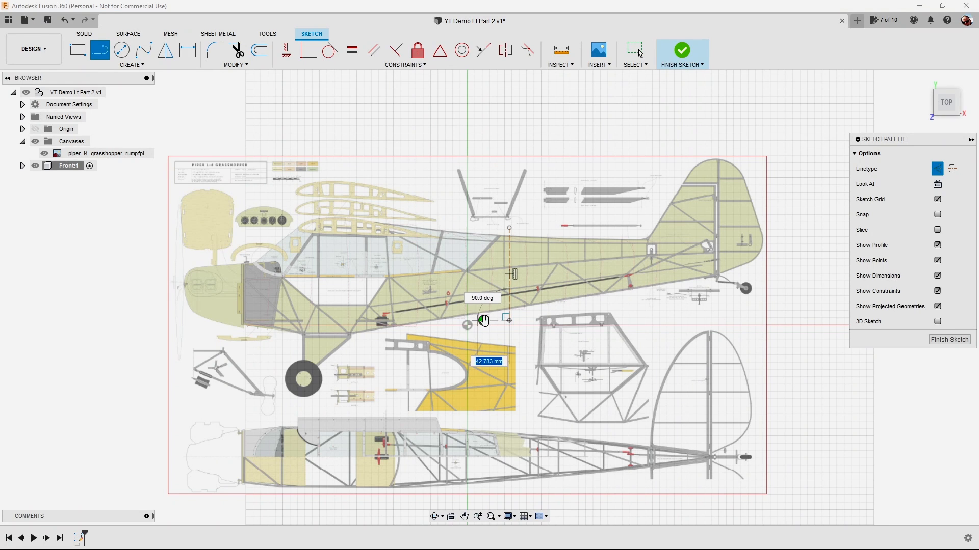
{"action": "key", "text": "Escape"}
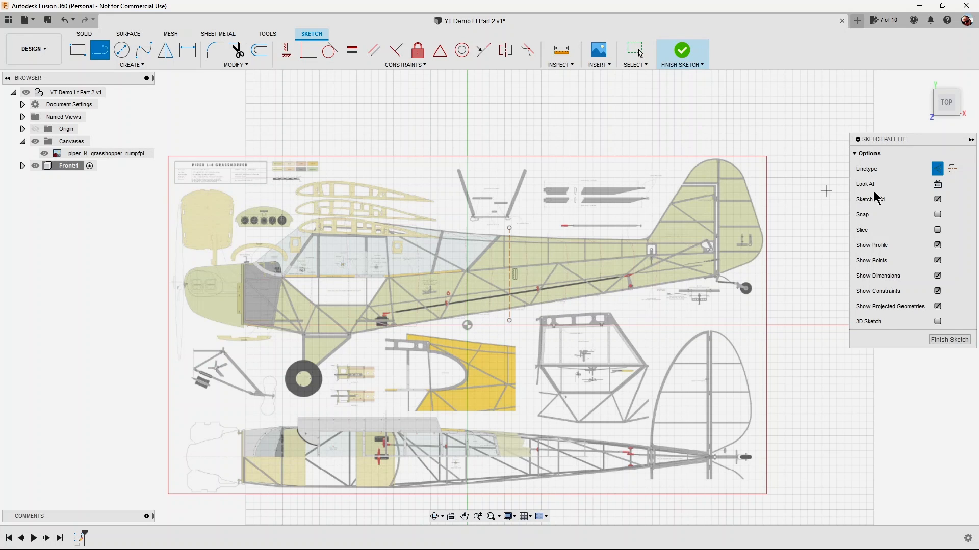
Trace the fuselage's lower edge with three connected solid lines from the construction line forward to the bottom of the firewall.
{"action": "left_click", "coordinate": [938, 169]}
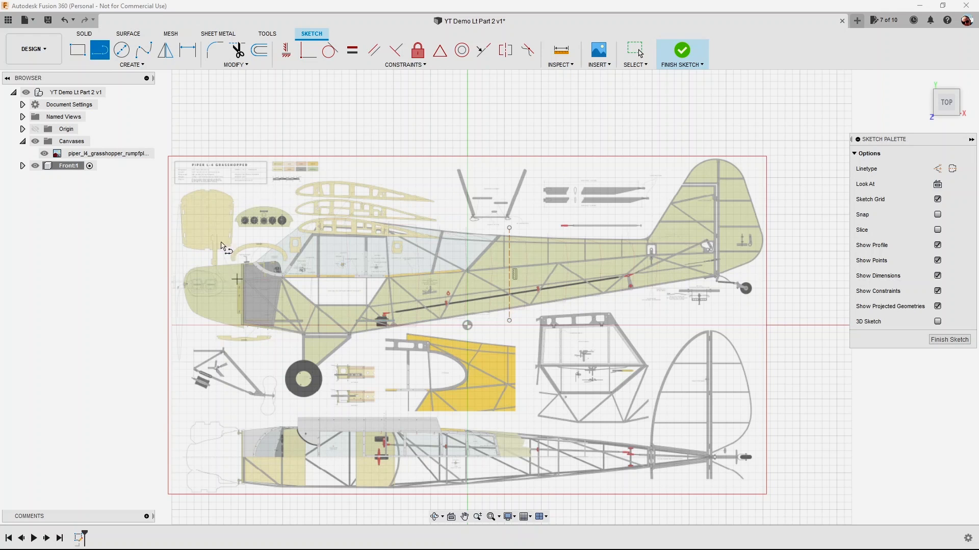
{"action": "left_click", "coordinate": [509, 274]}
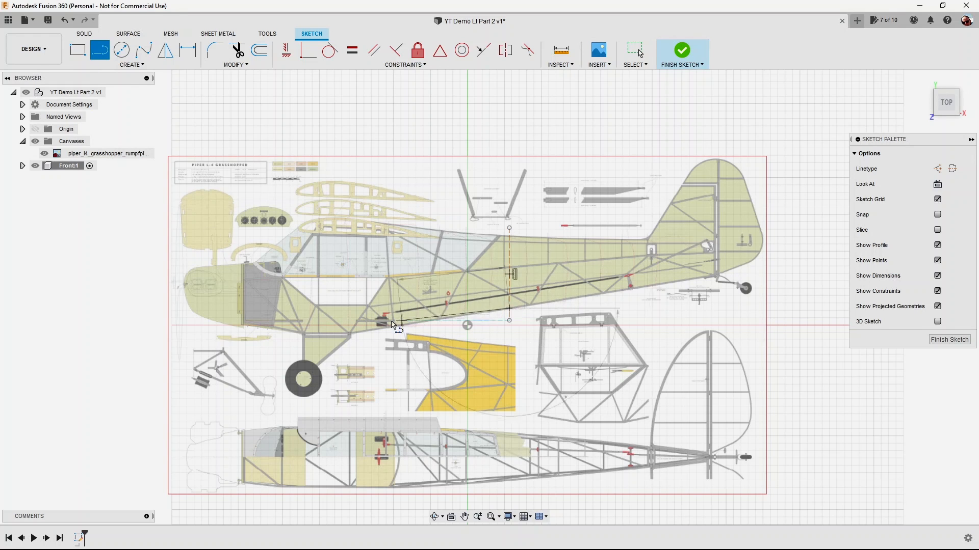
{"action": "left_click", "coordinate": [351, 336]}
{"action": "left_click", "coordinate": [306, 335]}
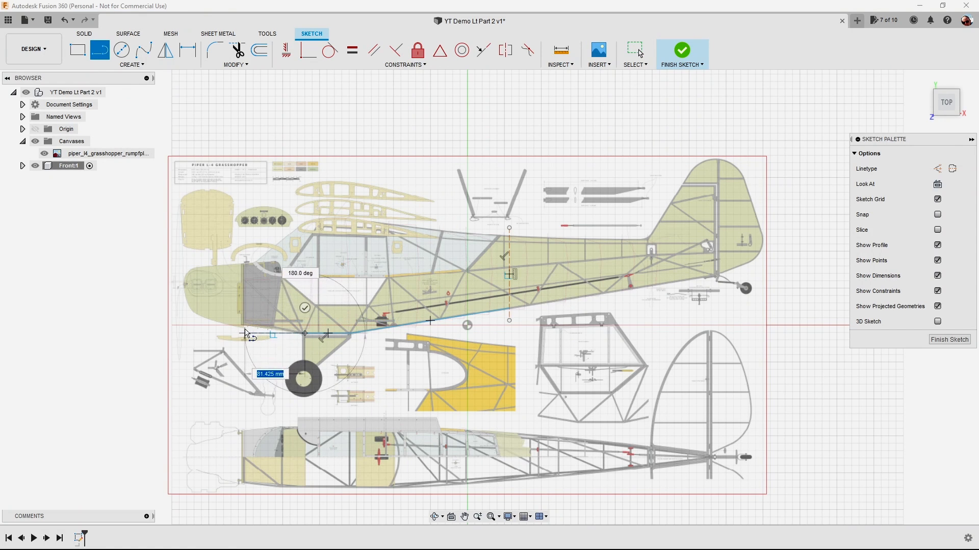
{"action": "scroll", "coordinate": [246, 330], "scroll_direction": "up", "scroll_amount": 1}
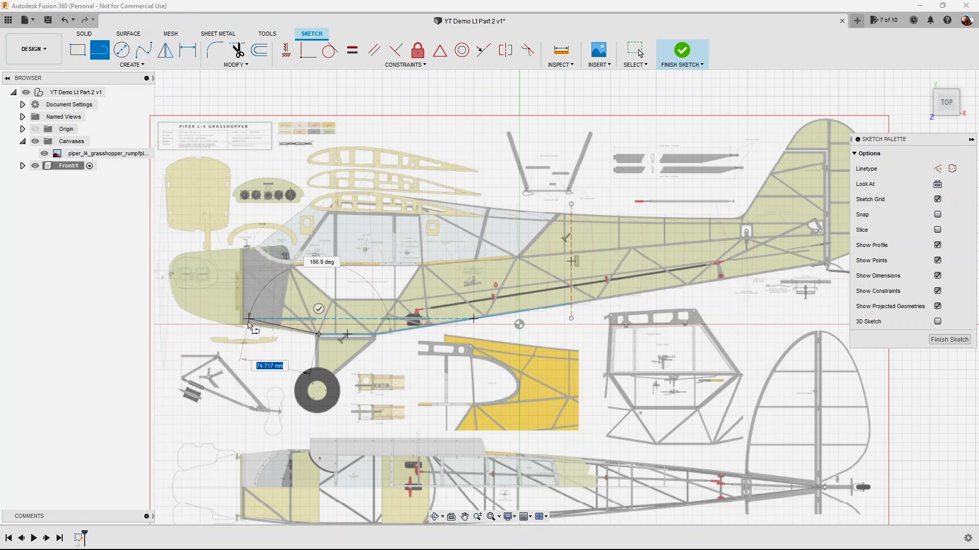
{"action": "scroll", "coordinate": [246, 332], "scroll_direction": "up", "scroll_amount": 5}
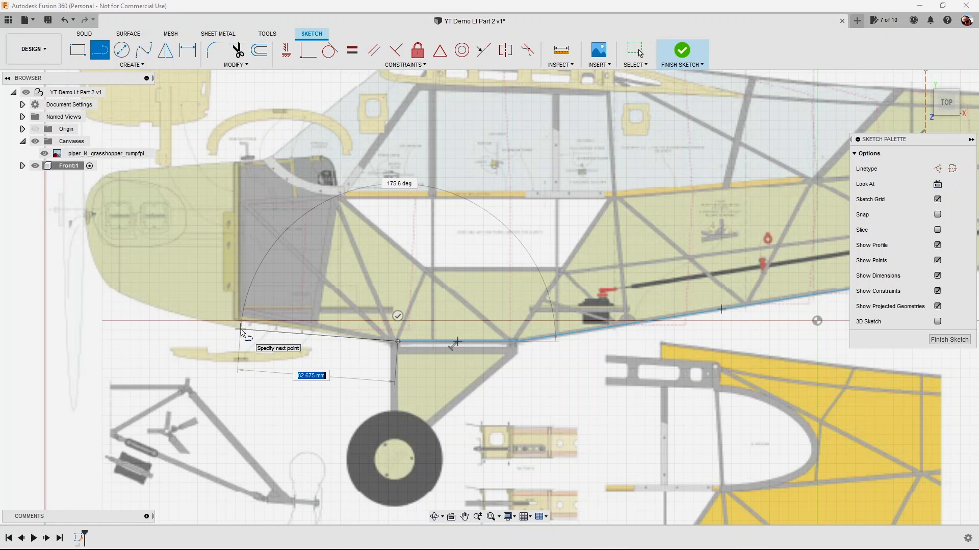
{"action": "left_click", "coordinate": [241, 330]}
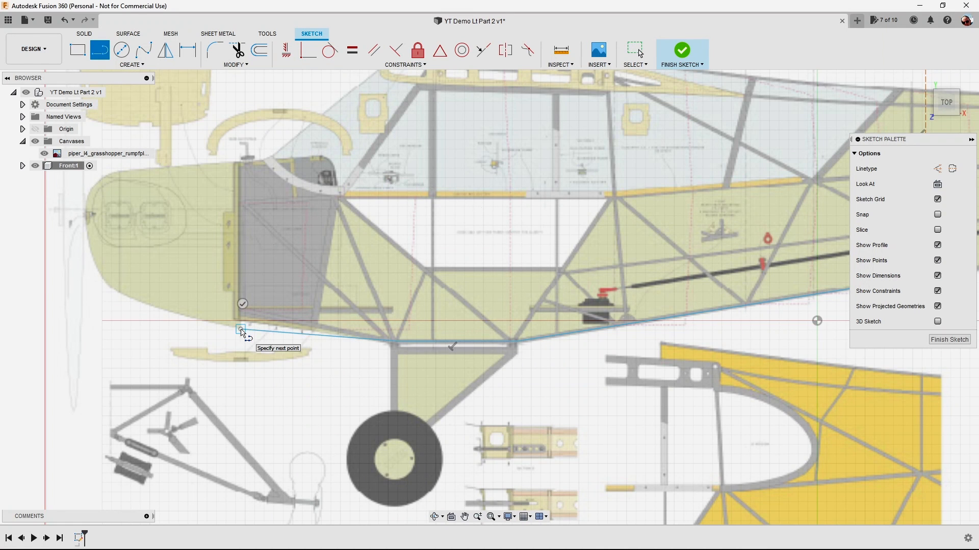
{"action": "scroll", "coordinate": [242, 333], "scroll_direction": "down", "scroll_amount": 5}
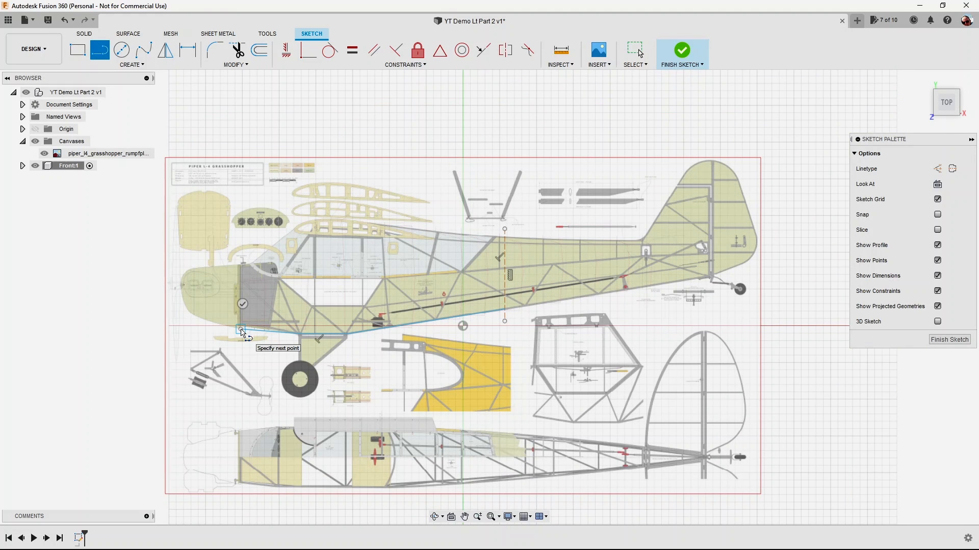
{"action": "left_click", "coordinate": [241, 307]}
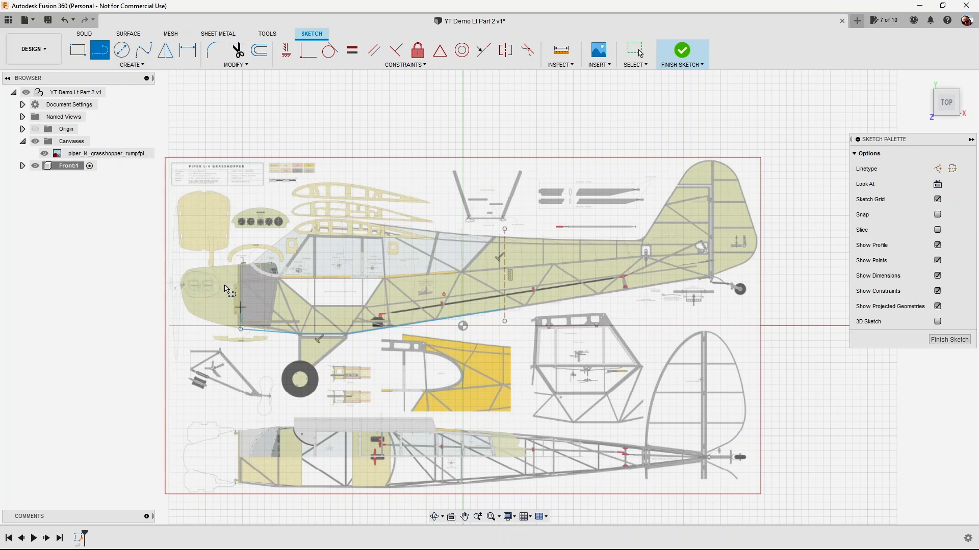
Trace the nose cowl with a four-point fit point spline from the front end of the lower line around to the cowl's upper edge.
{"action": "left_click", "coordinate": [144, 52]}
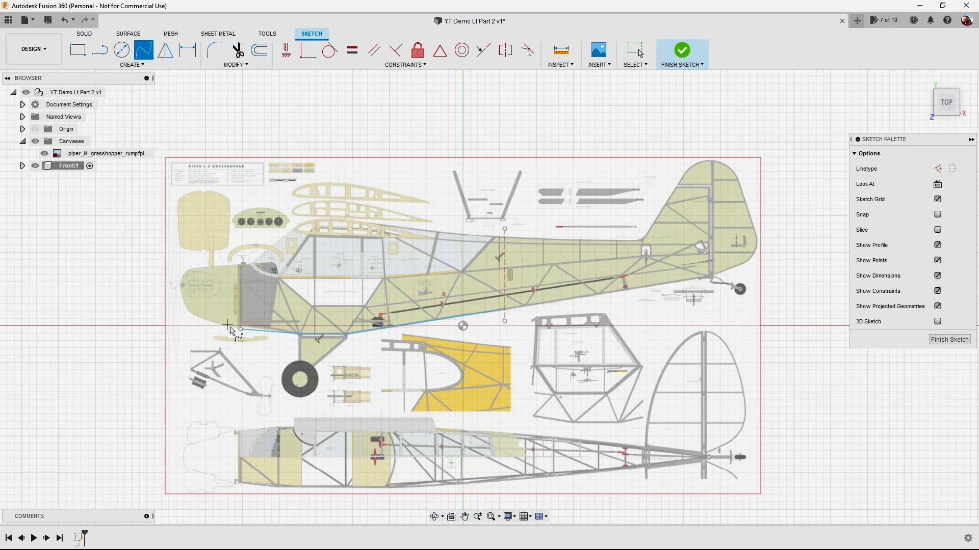
{"action": "scroll", "coordinate": [240, 332], "scroll_direction": "up", "scroll_amount": 5}
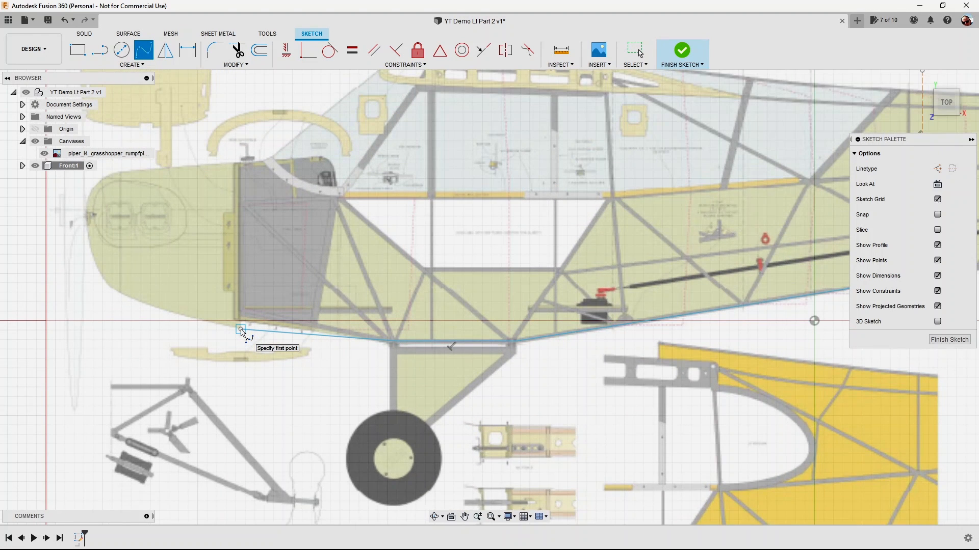
{"action": "scroll", "coordinate": [242, 332], "scroll_direction": "up", "scroll_amount": 1}
{"action": "left_click", "coordinate": [240, 329]}
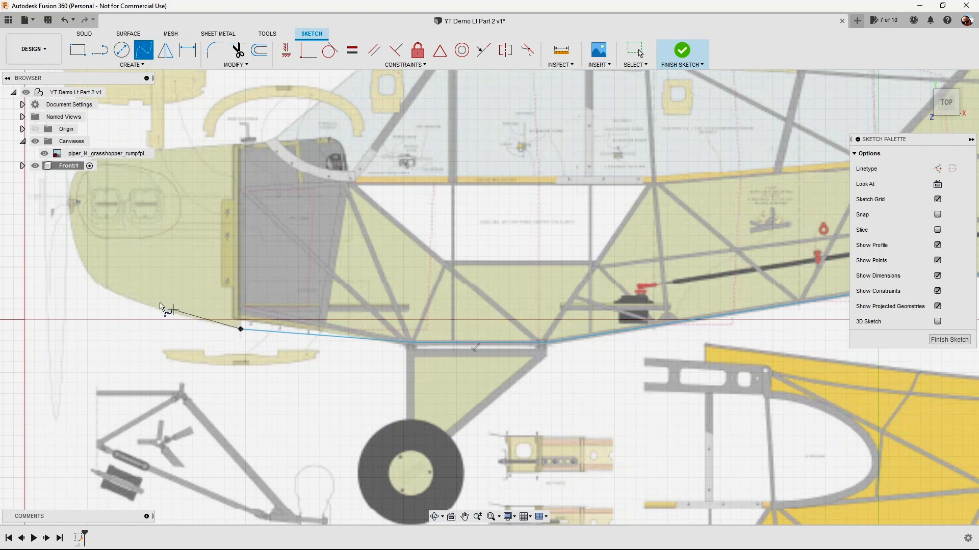
{"action": "left_click", "coordinate": [97, 284]}
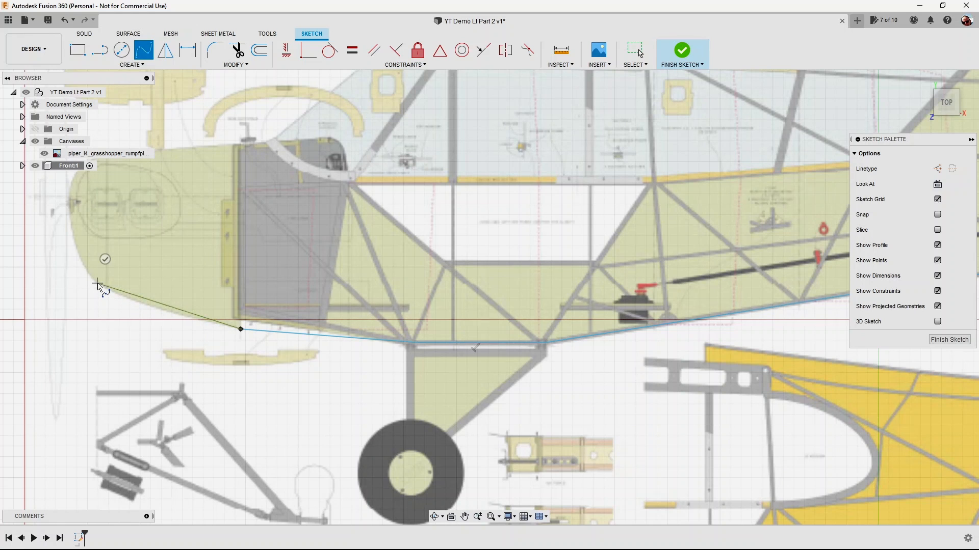
{"action": "left_click", "coordinate": [68, 209]}
{"action": "middle_click_drag", "start_coordinate": [69, 209], "coordinate": [66, 288]}
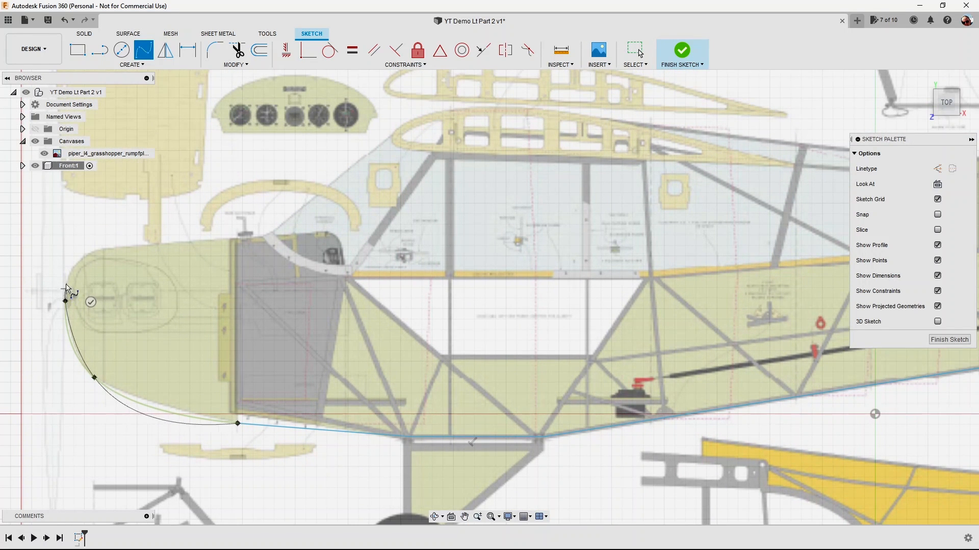
{"action": "left_click", "coordinate": [101, 252]}
{"action": "left_click", "coordinate": [113, 271]}
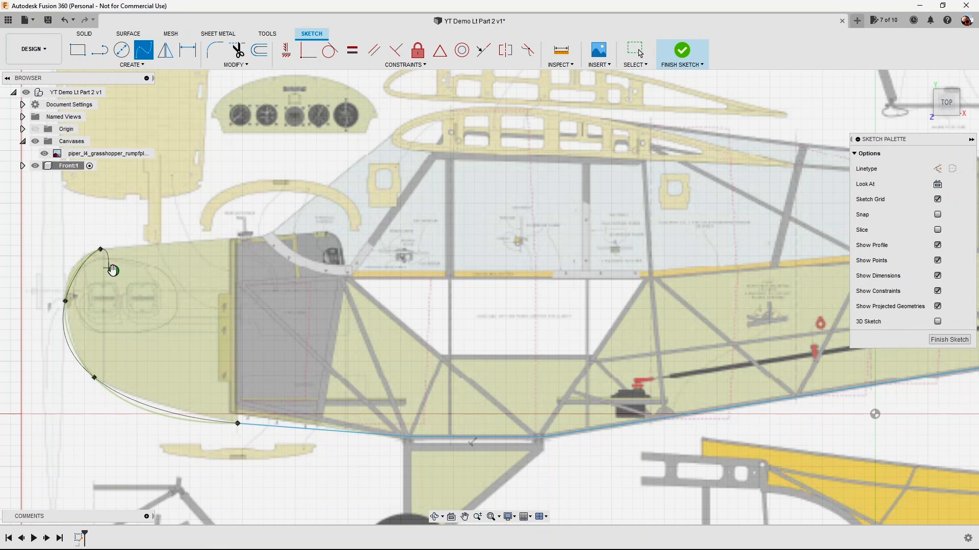
{"action": "middle_click_drag", "start_coordinate": [74, 375], "coordinate": [83, 321]}
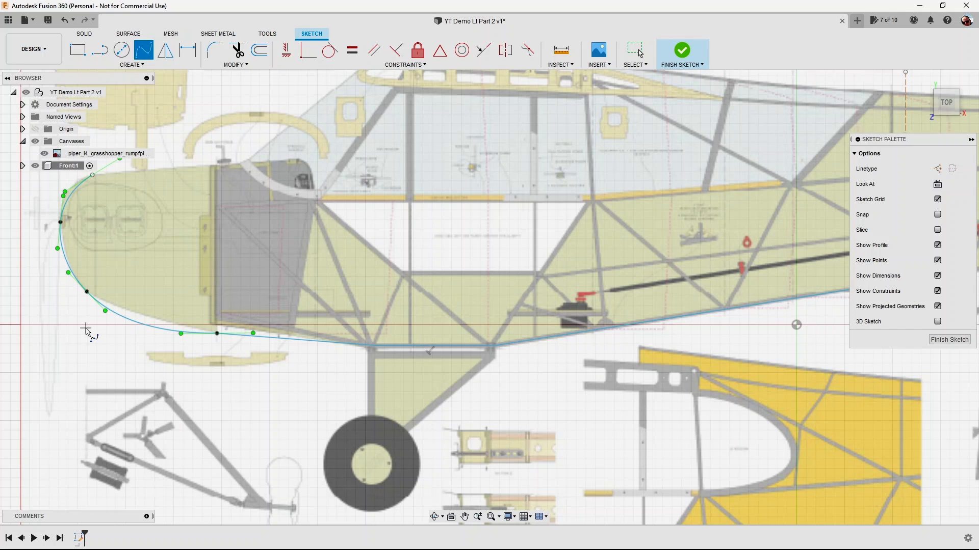
{"action": "key", "text": "Escape"}
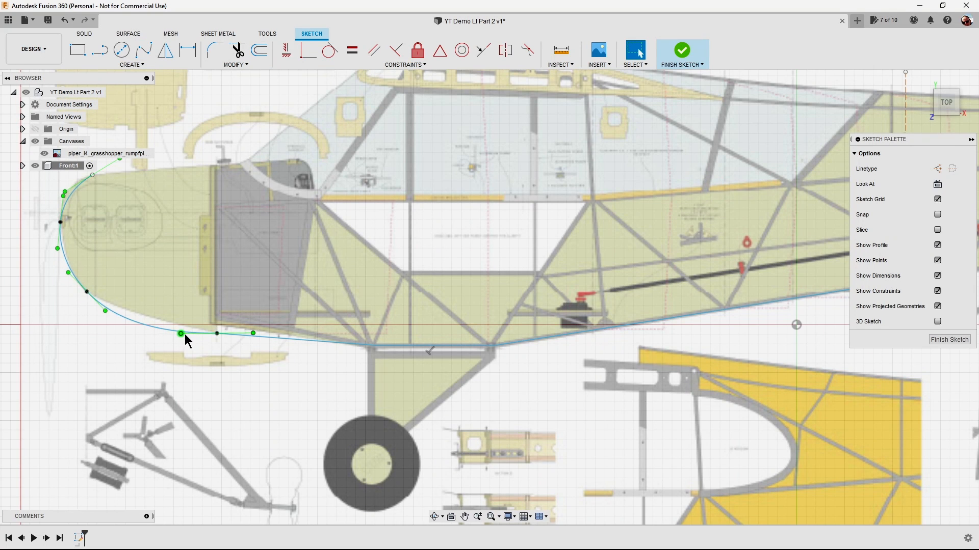
Reshape the nose spline to the cowl outline by tilting its lower end's tangent handle and raising the fit point at the nose tip.
{"action": "left_click", "coordinate": [253, 333]}
{"action": "left_click", "coordinate": [153, 325]}
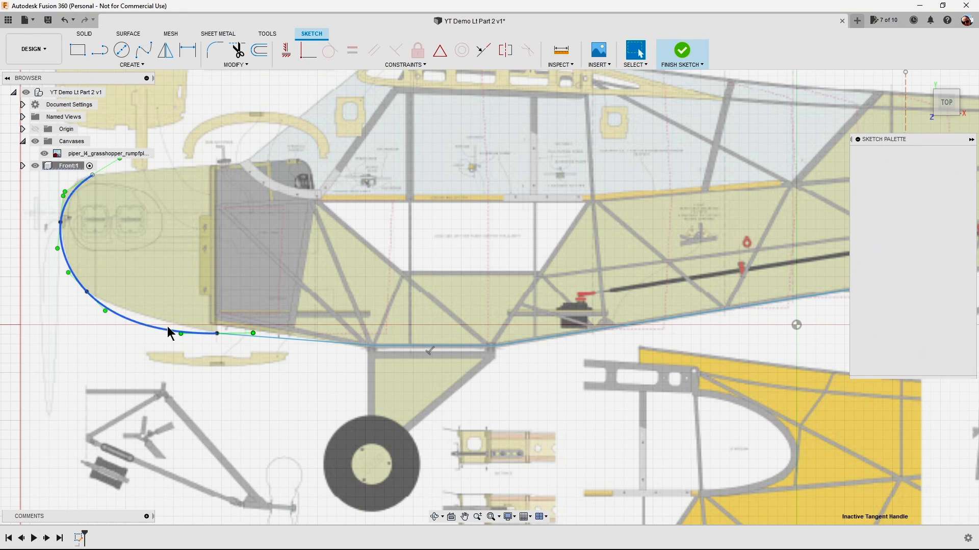
{"action": "left_click_drag", "start_coordinate": [252, 333], "coordinate": [259, 344]}
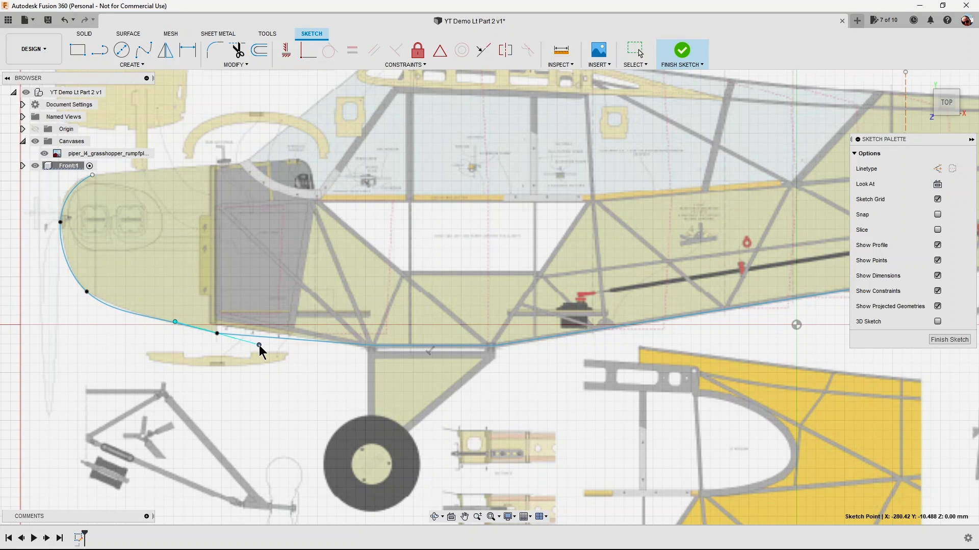
{"action": "key", "text": "Escape"}
{"action": "left_click", "coordinate": [61, 225]}
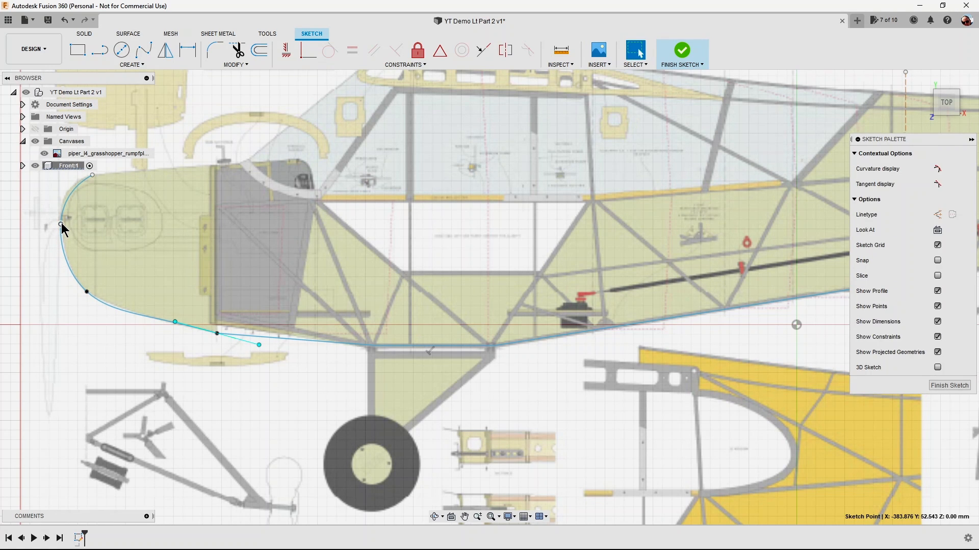
{"action": "left_click_drag", "start_coordinate": [60, 220], "coordinate": [59, 216]}
{"action": "left_click", "coordinate": [59, 216]}
Try a straight line along the cowl's upper edge from the nose spline's end to the firewall, and undo it.
{"action": "left_click", "coordinate": [102, 52]}
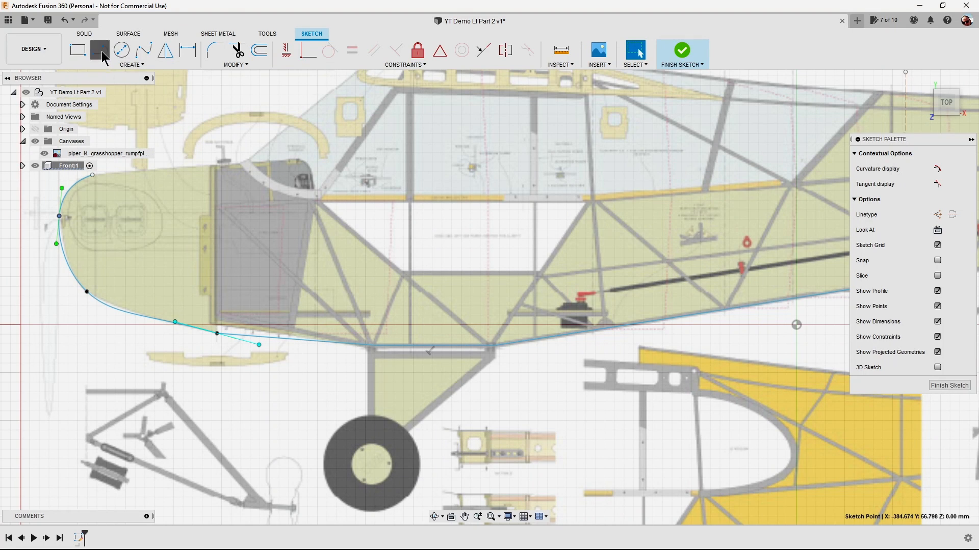
{"action": "left_click", "coordinate": [93, 176]}
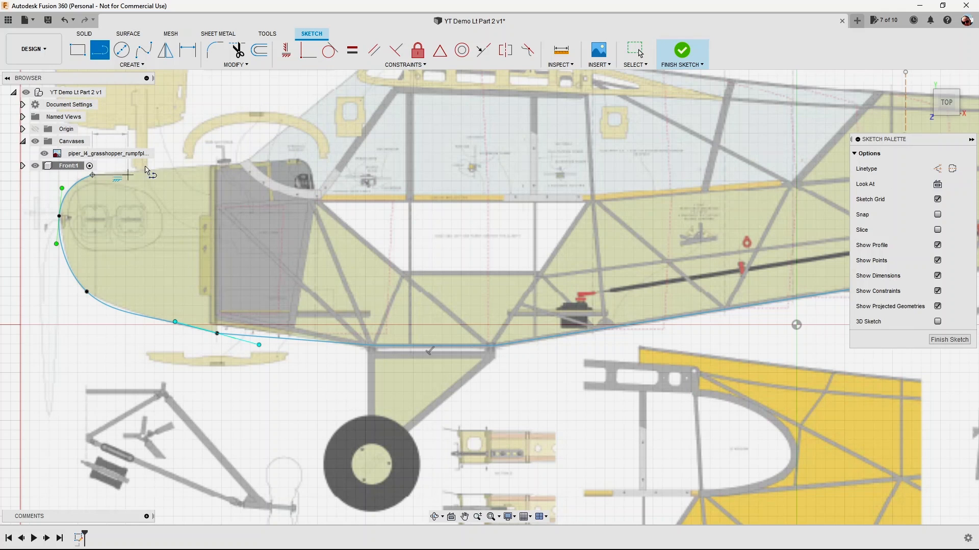
{"action": "left_click", "coordinate": [222, 166]}
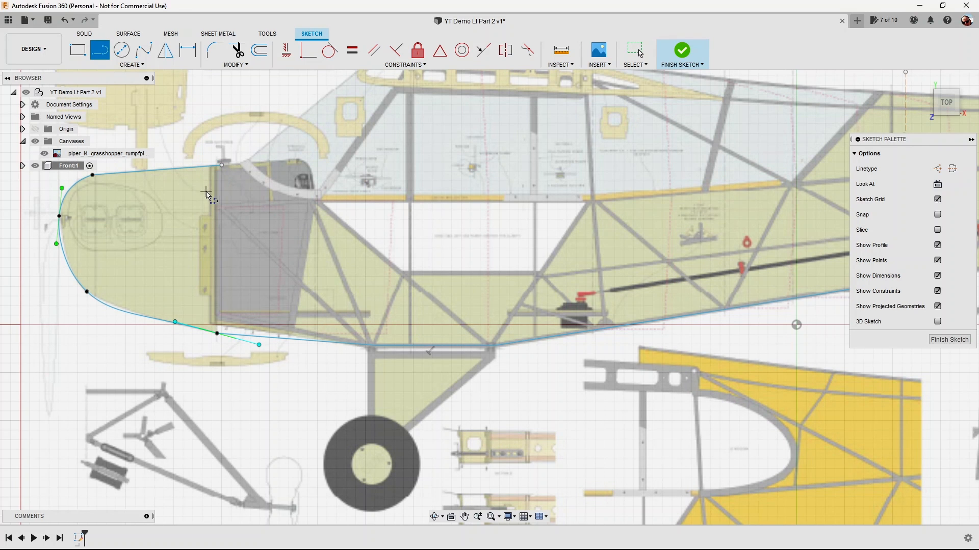
{"action": "scroll", "coordinate": [250, 139], "scroll_direction": "up", "scroll_amount": 2}
{"action": "scroll", "coordinate": [249, 139], "scroll_direction": "up", "scroll_amount": 5}
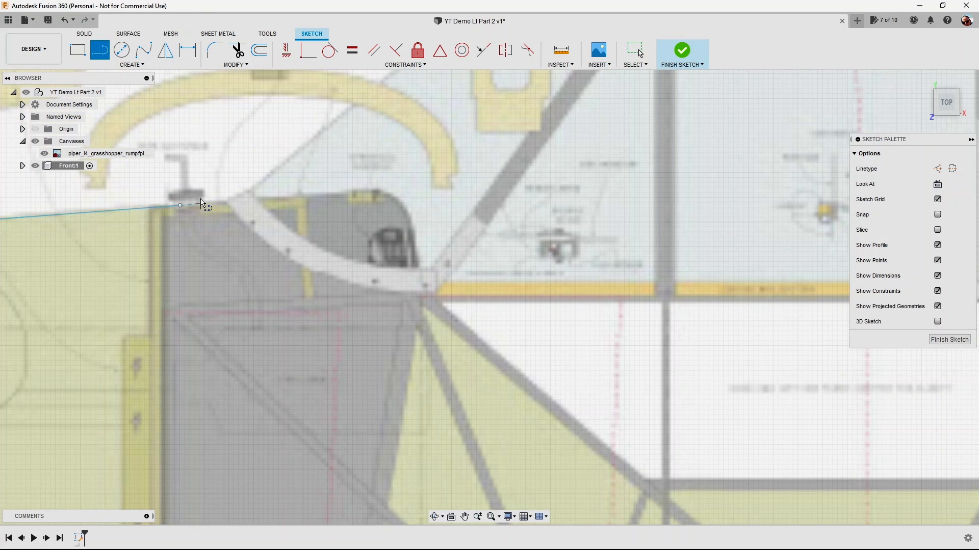
{"action": "scroll", "coordinate": [203, 203], "scroll_direction": "down", "scroll_amount": 6}
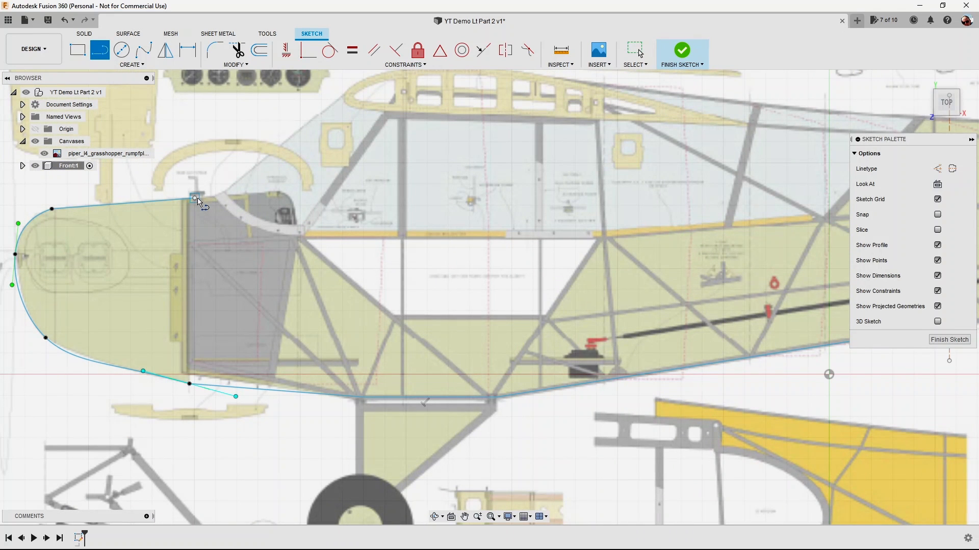
{"action": "key", "text": "Escape"}
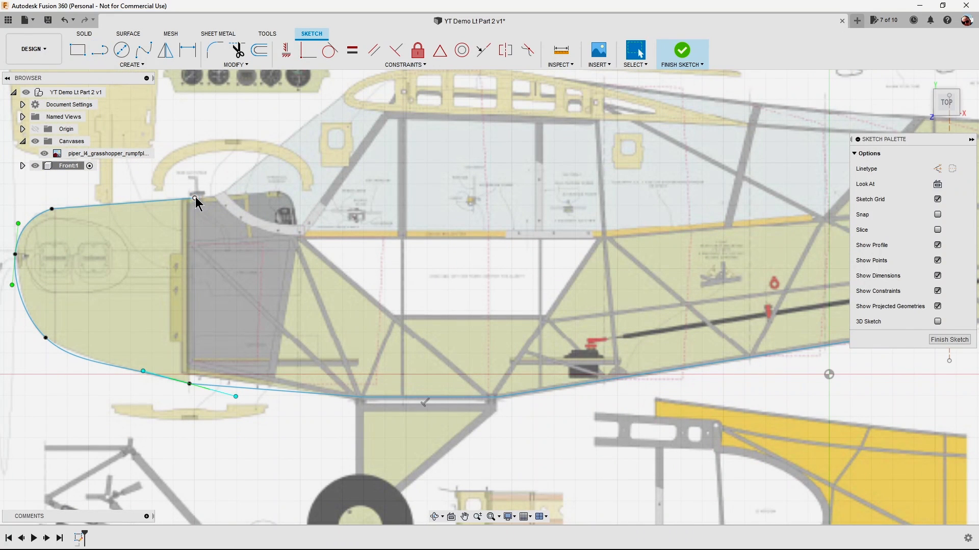
{"action": "left_click", "coordinate": [66, 20]}
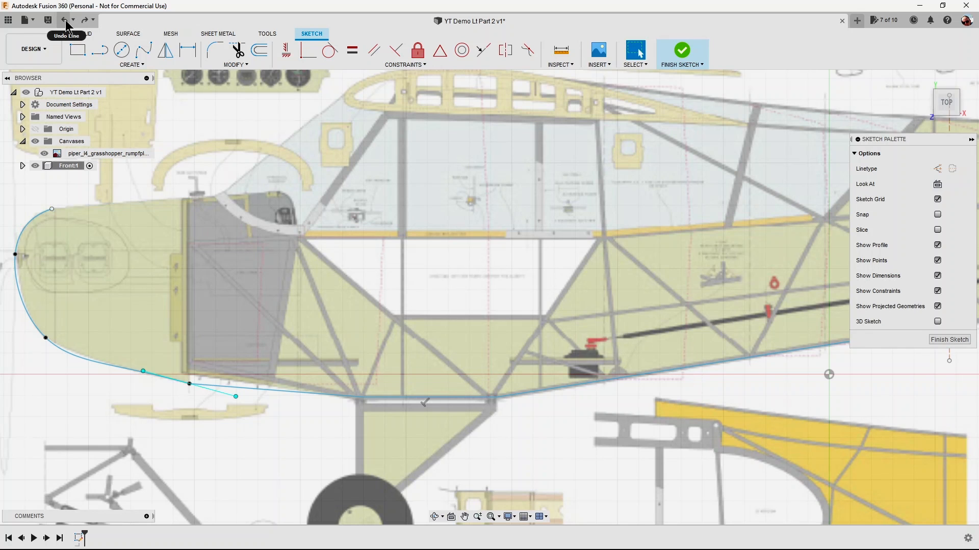
Trace the cowl's upper edge with a line about 75 mm long from the nose spline's end to just before the windshield base.
{"action": "left_click", "coordinate": [100, 50]}
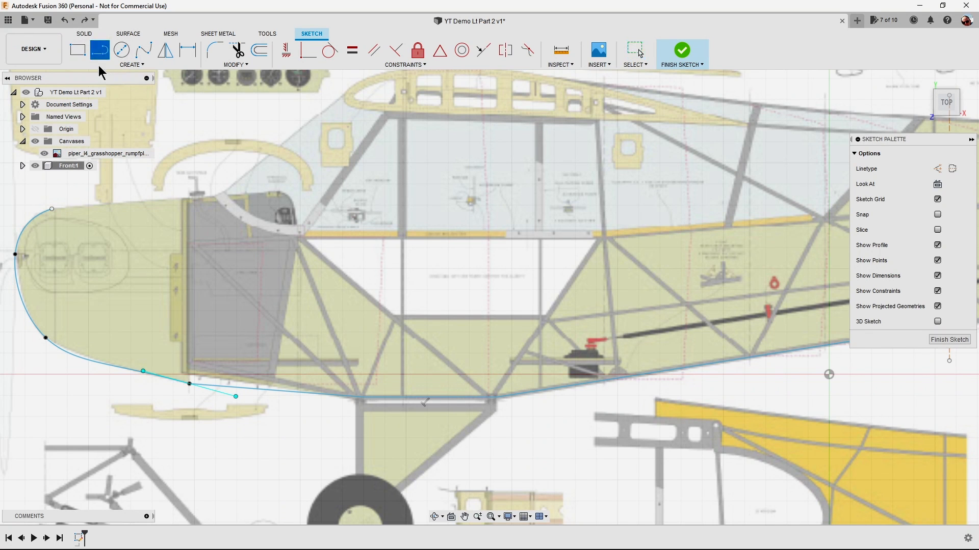
{"action": "left_click", "coordinate": [52, 209]}
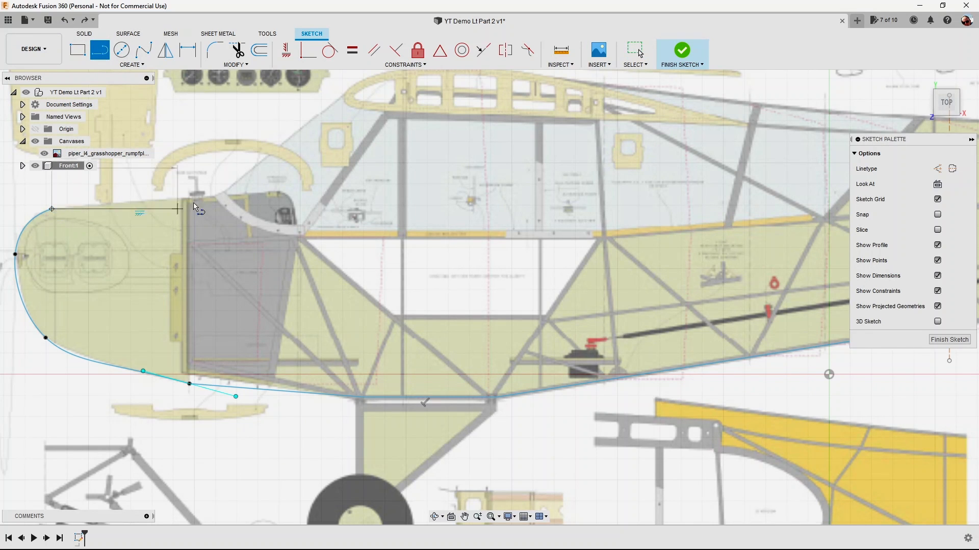
{"action": "scroll", "coordinate": [203, 198], "scroll_direction": "up", "scroll_amount": 2}
{"action": "scroll", "coordinate": [203, 198], "scroll_direction": "up", "scroll_amount": 3}
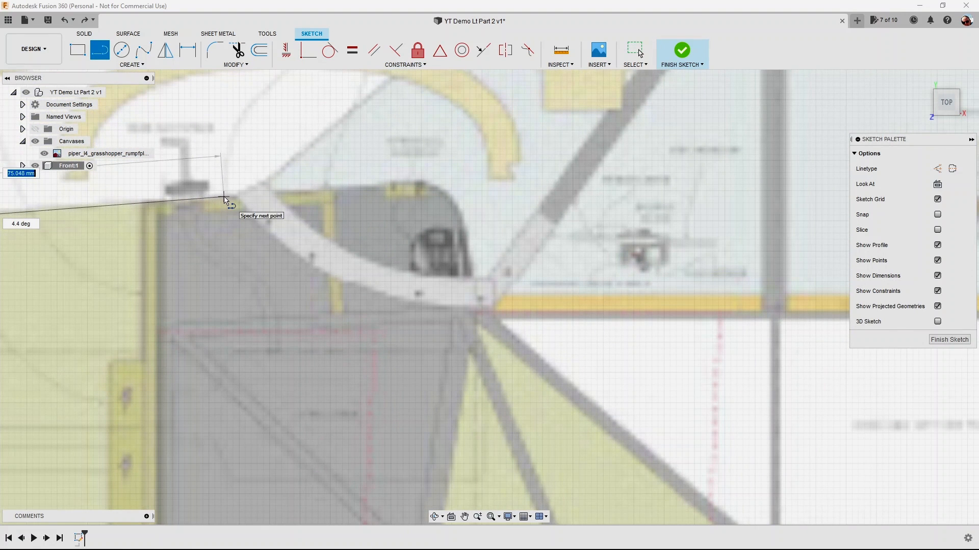
{"action": "left_click", "coordinate": [224, 197]}
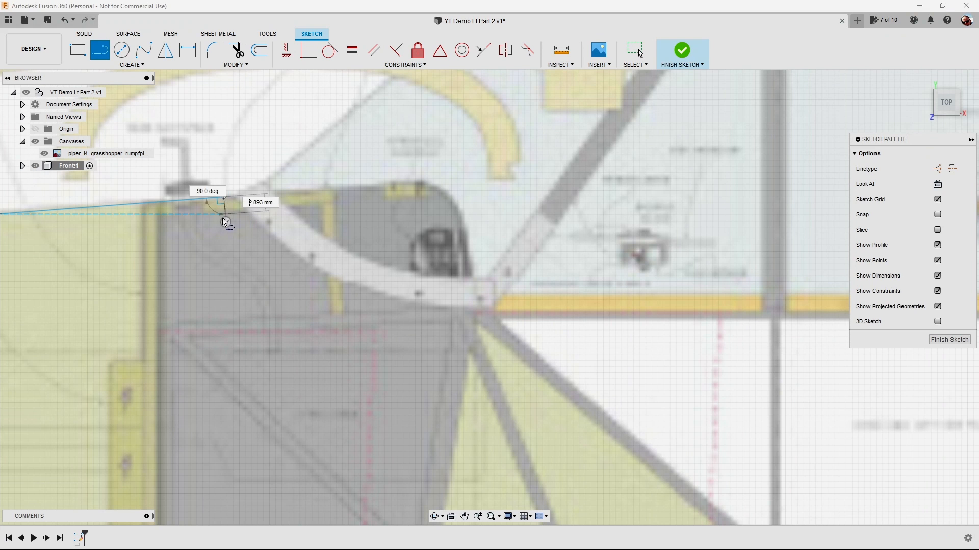
Trace the windshield with a line about 70 mm long, starting just beyond the cowl line's end and rising to the wing's leading edge.
{"action": "scroll", "coordinate": [220, 219], "scroll_direction": "down", "scroll_amount": 2}
{"action": "scroll", "coordinate": [220, 219], "scroll_direction": "down", "scroll_amount": 3}
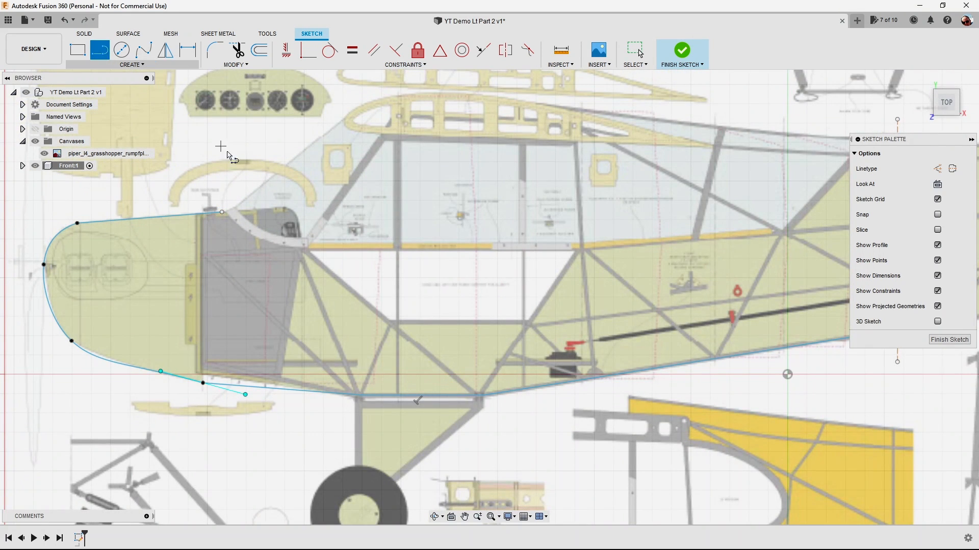
{"action": "left_click", "coordinate": [236, 205]}
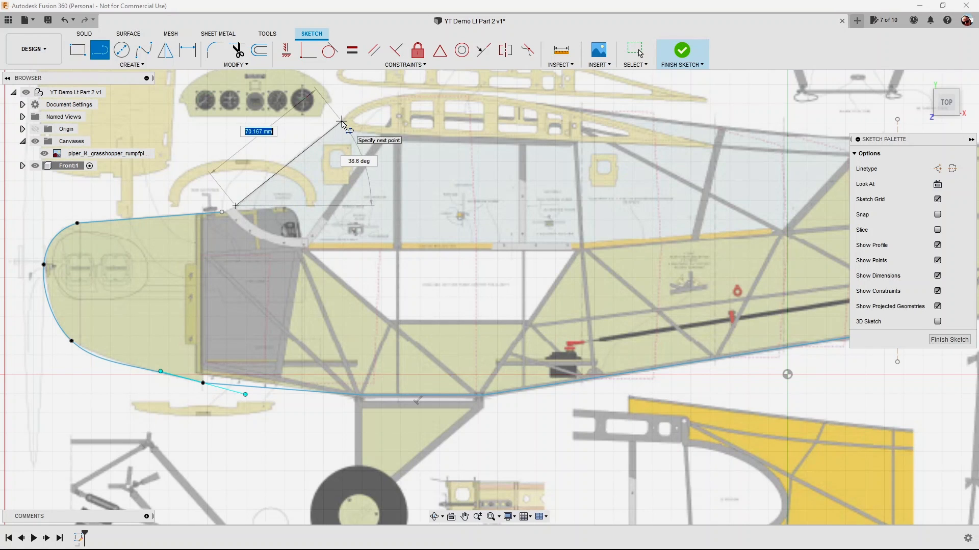
{"action": "left_click", "coordinate": [326, 143]}
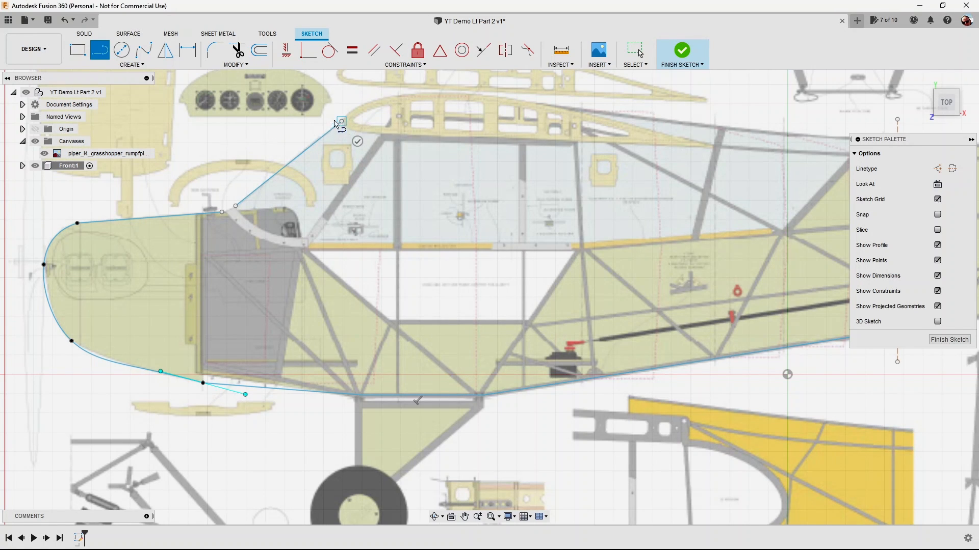
{"action": "left_click", "coordinate": [357, 141]}
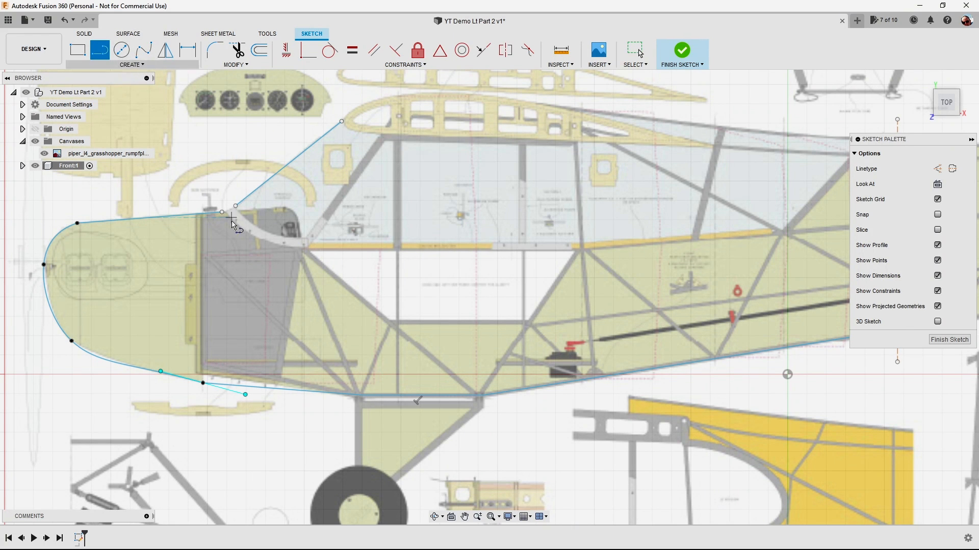
Bridge the gap between the cowl's upper line and the windshield line with a small tangent arc.
{"action": "left_click", "coordinate": [142, 66]}
{"action": "mouse_move", "coordinate": [124, 109]}
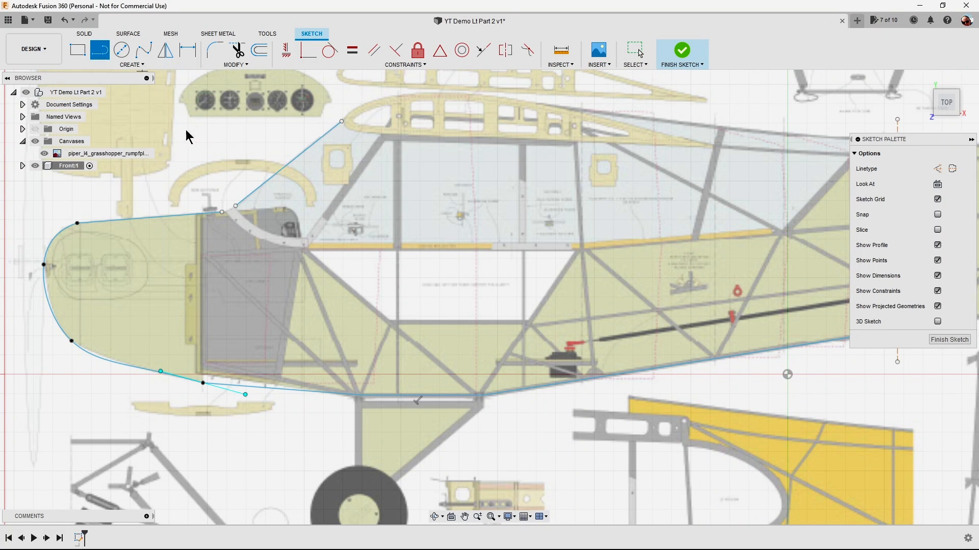
{"action": "left_click", "coordinate": [187, 134]}
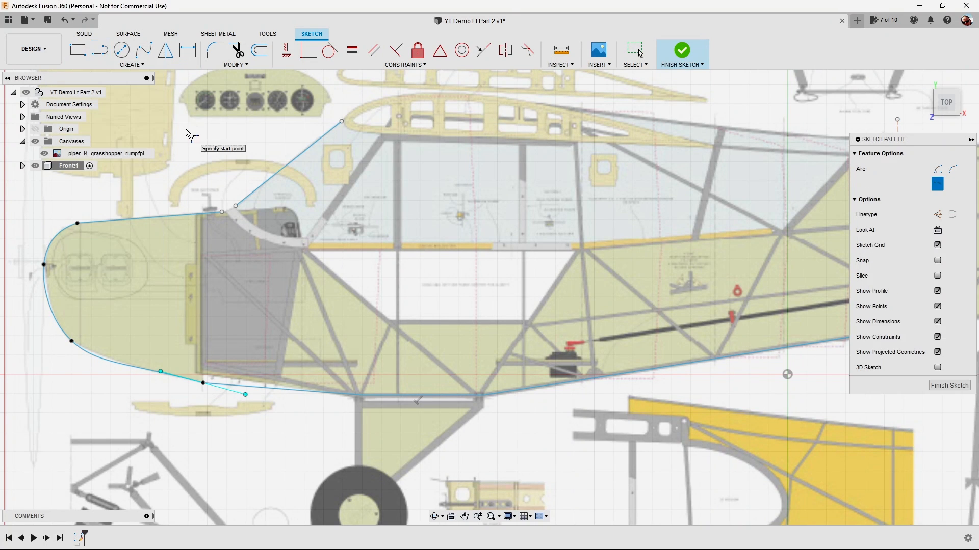
{"action": "left_click", "coordinate": [227, 214]}
{"action": "left_click", "coordinate": [236, 208]}
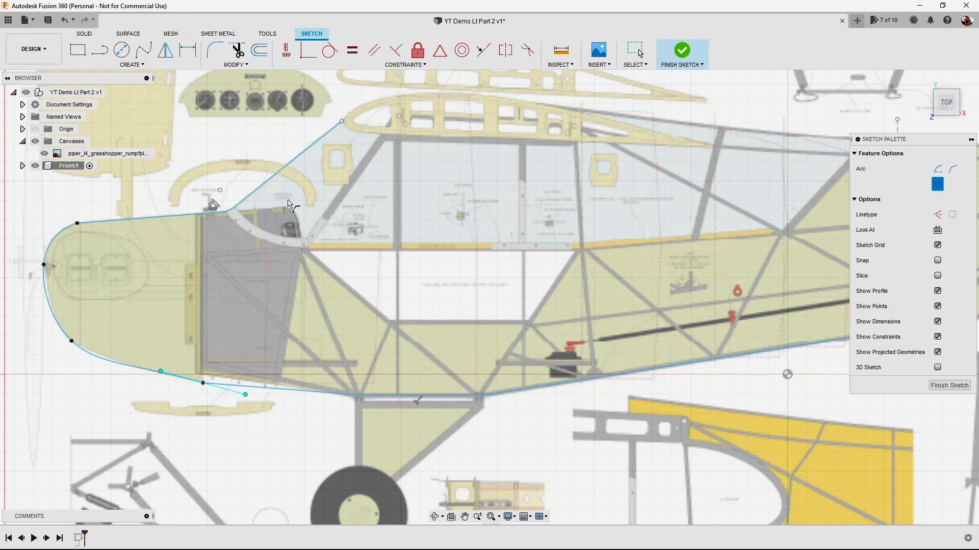
Trace the wing rib's underside with a three-point fit point spline from the windshield line's upper end to the trailing edge, and tilt its end handle slightly downward.
{"action": "left_click", "coordinate": [144, 50]}
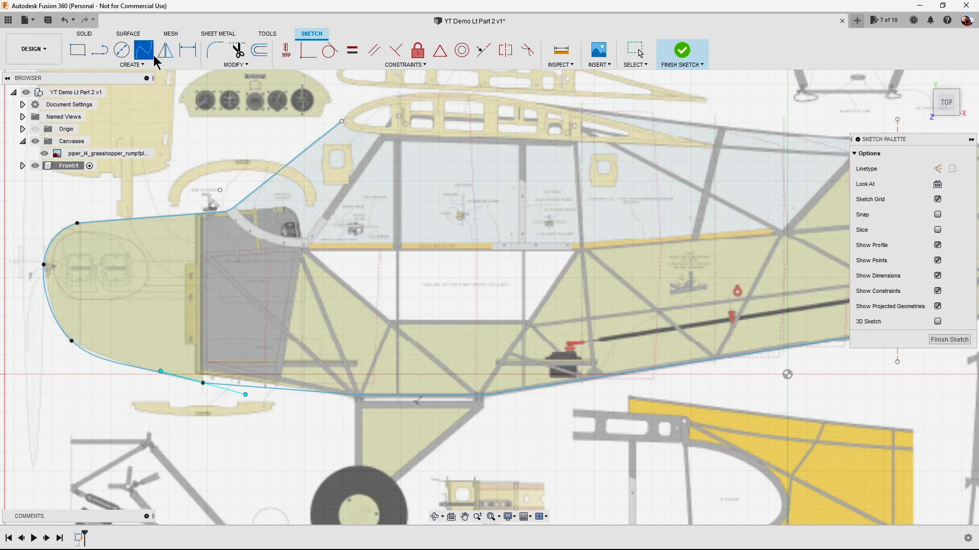
{"action": "middle_click_drag", "start_coordinate": [239, 124], "coordinate": [19, 202]}
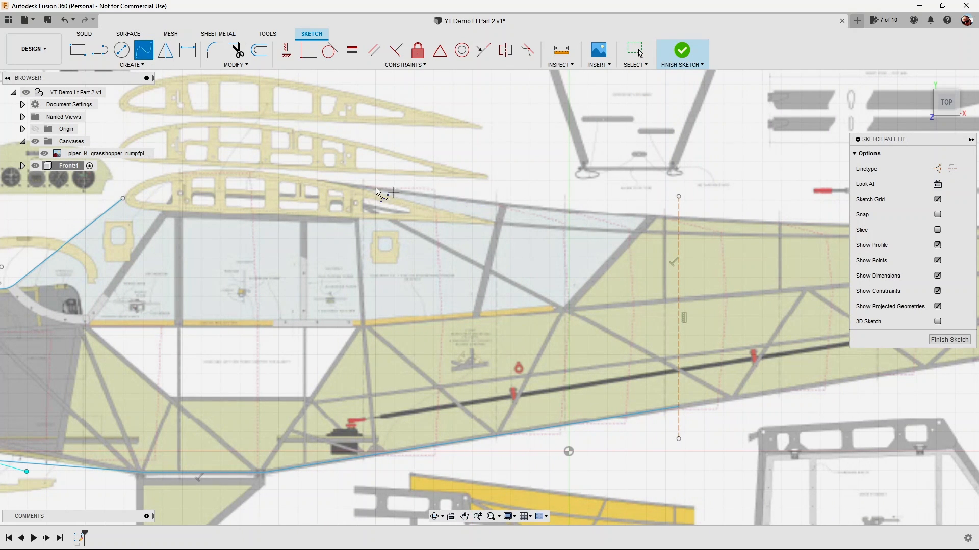
{"action": "left_click", "coordinate": [127, 203]}
{"action": "left_click", "coordinate": [132, 208]}
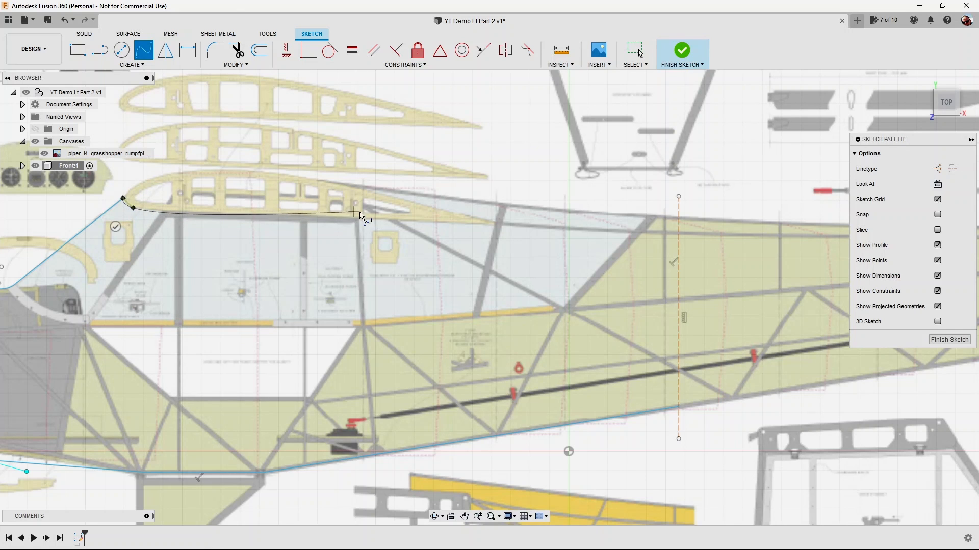
{"action": "double_click", "coordinate": [495, 223]}
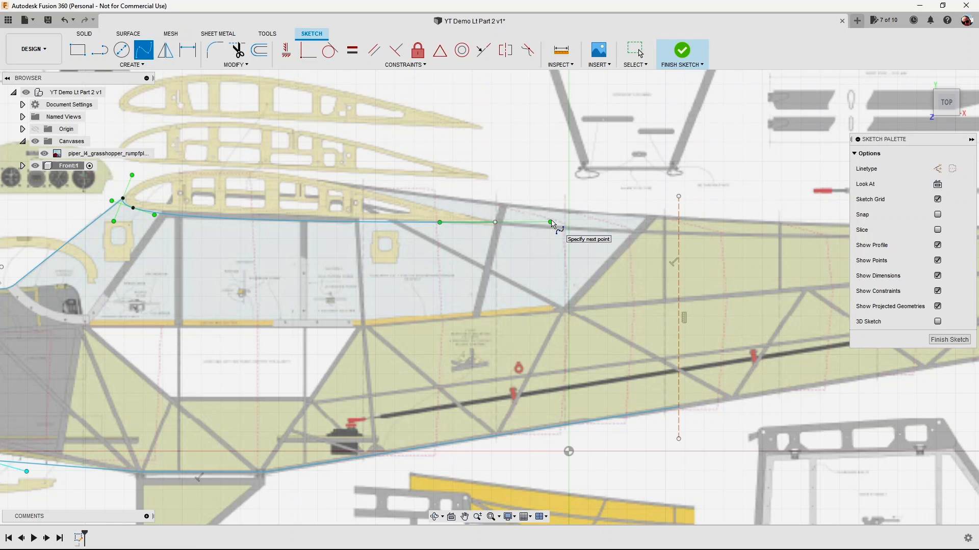
{"action": "key", "text": "Escape"}
{"action": "left_click_drag", "start_coordinate": [551, 221], "coordinate": [552, 225]}
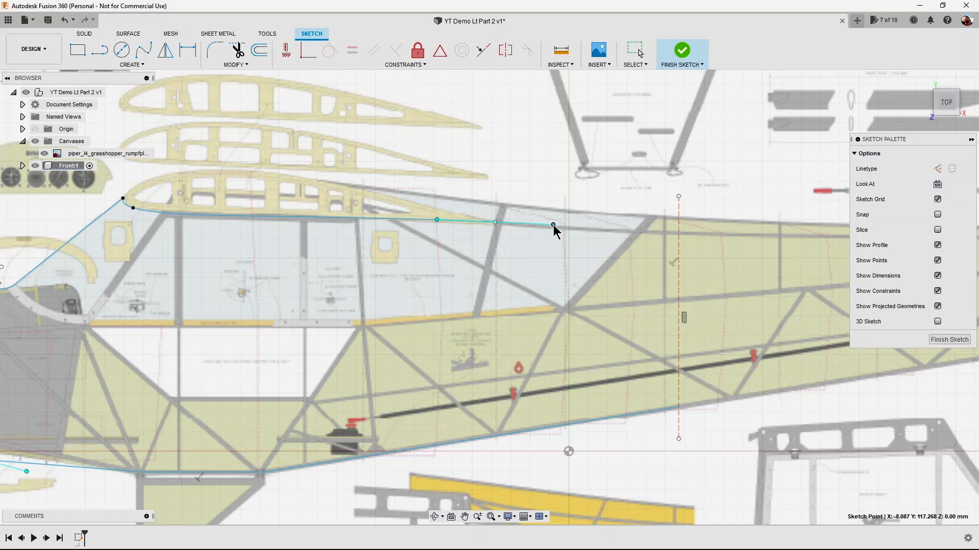
{"action": "left_click_drag", "start_coordinate": [552, 225], "coordinate": [552, 225]}
Sketch a vertical line about 10 mm long from the spline's trailing-edge end up to the fuselage's upper edge.
{"action": "left_click", "coordinate": [100, 51]}
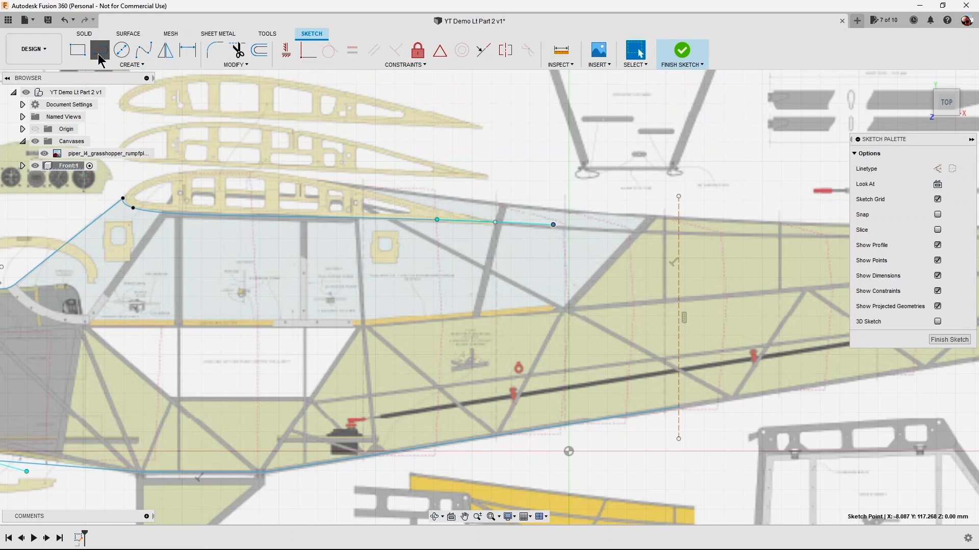
{"action": "left_click", "coordinate": [495, 223]}
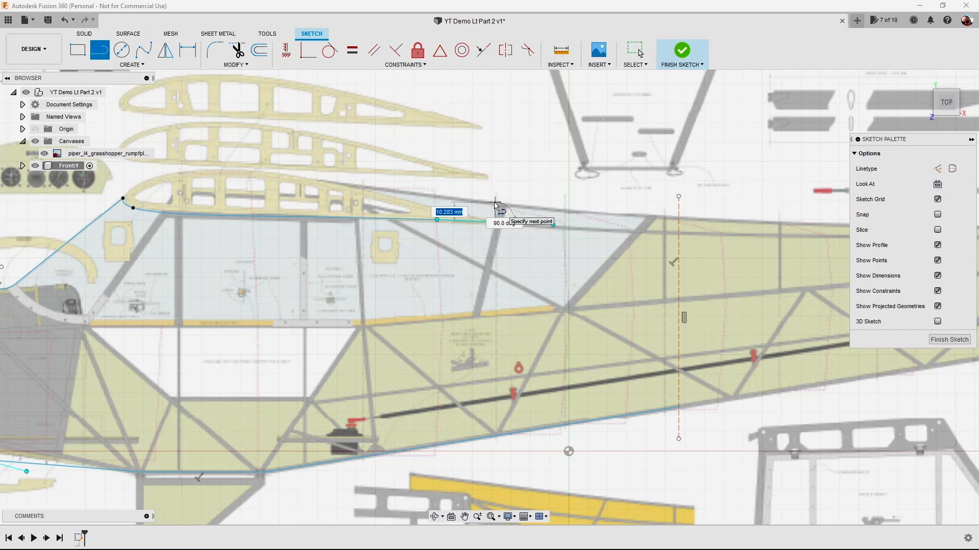
{"action": "scroll", "coordinate": [496, 205], "scroll_direction": "up", "scroll_amount": 5}
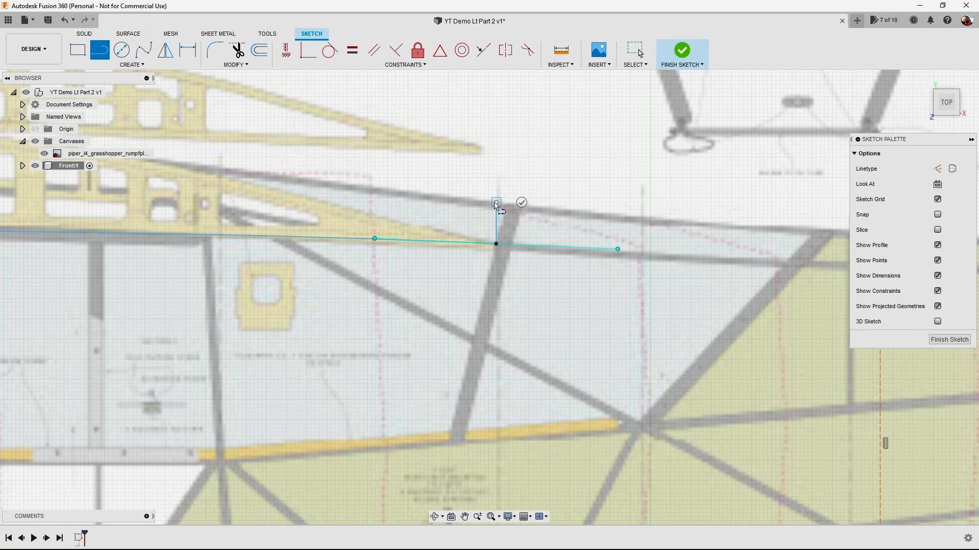
Trace the fuselage's upper edge with a two-point fit point spline from the short vertical line's upper end to the construction line.
{"action": "scroll", "coordinate": [496, 205], "scroll_direction": "down", "scroll_amount": 3}
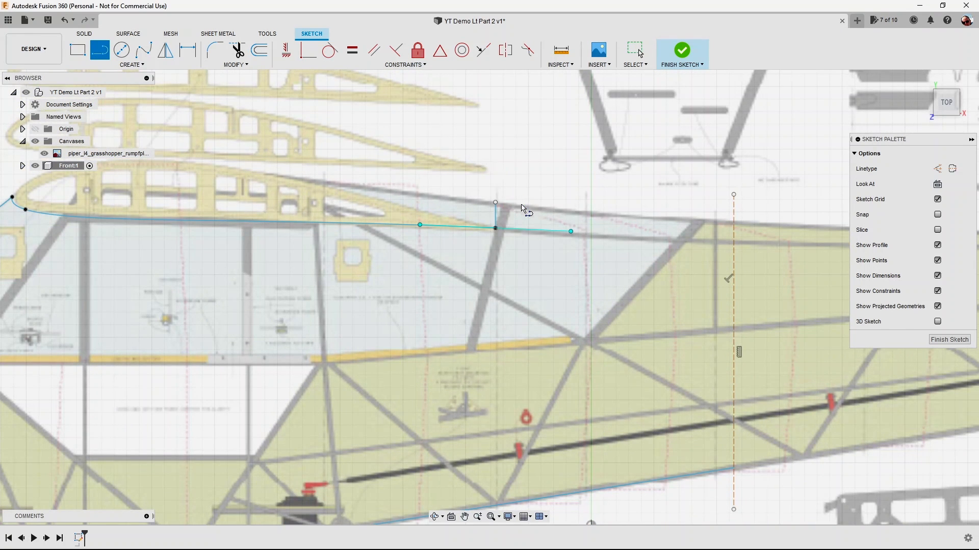
{"action": "scroll", "coordinate": [520, 203], "scroll_direction": "down", "scroll_amount": 3}
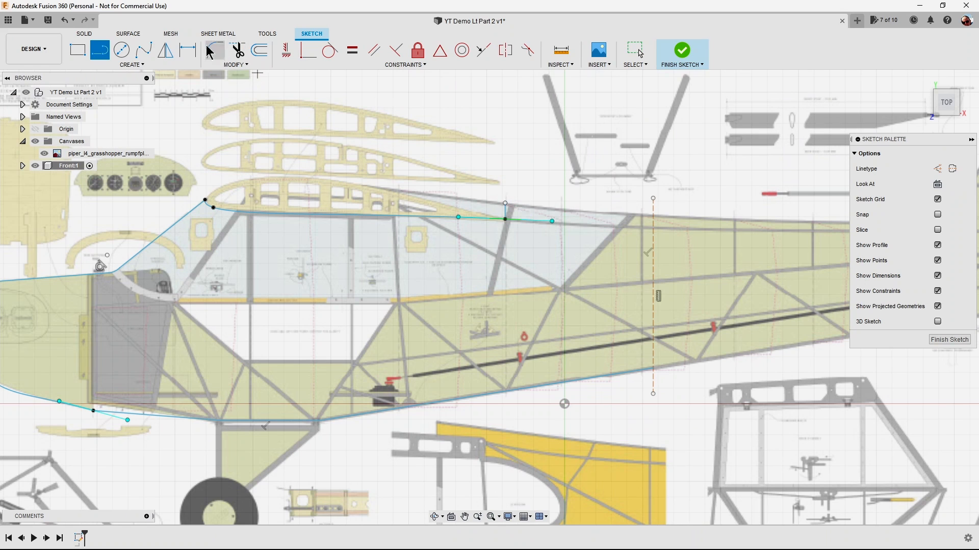
{"action": "left_click", "coordinate": [143, 49]}
{"action": "left_click", "coordinate": [504, 203]}
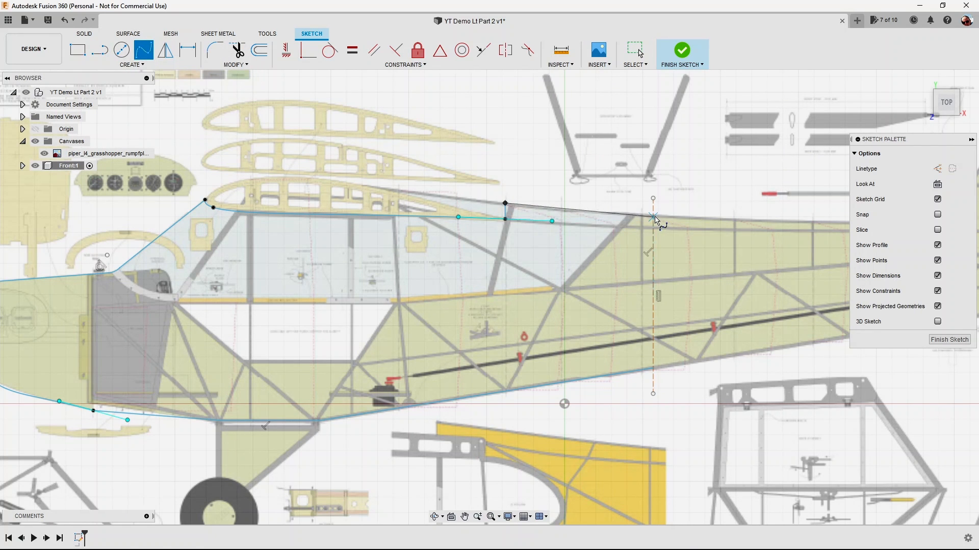
{"action": "scroll", "coordinate": [655, 219], "scroll_direction": "up", "scroll_amount": 2}
{"action": "scroll", "coordinate": [655, 219], "scroll_direction": "up", "scroll_amount": 2}
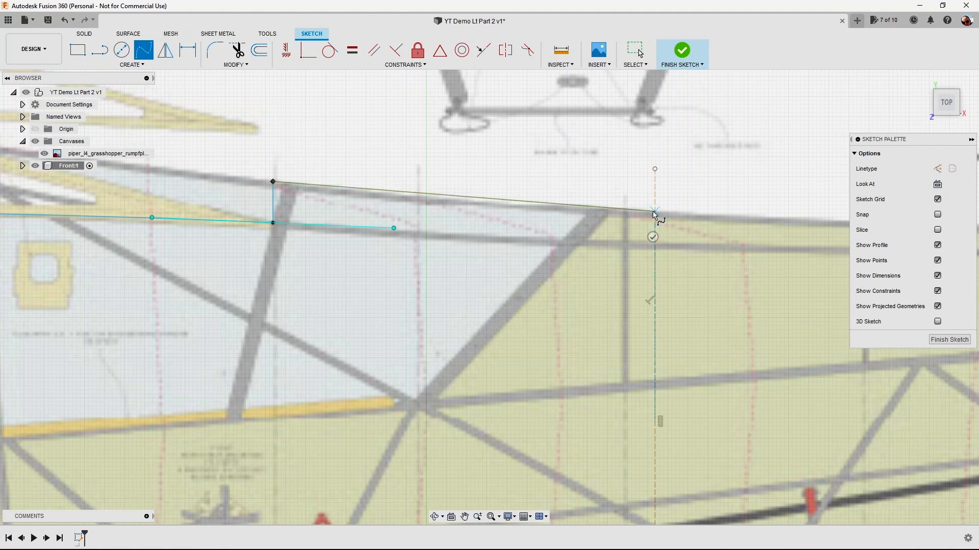
{"action": "double_click", "coordinate": [655, 212]}
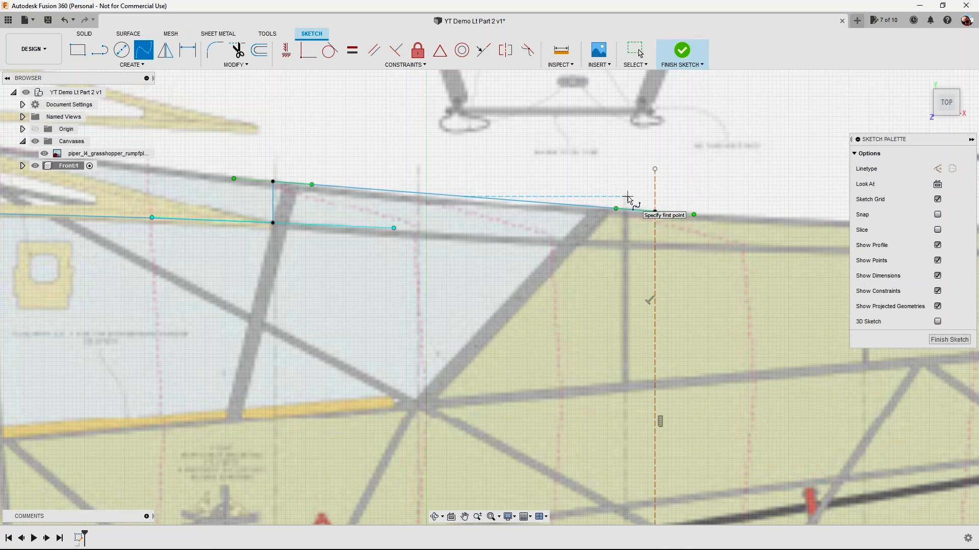
{"action": "key", "text": "Escape"}
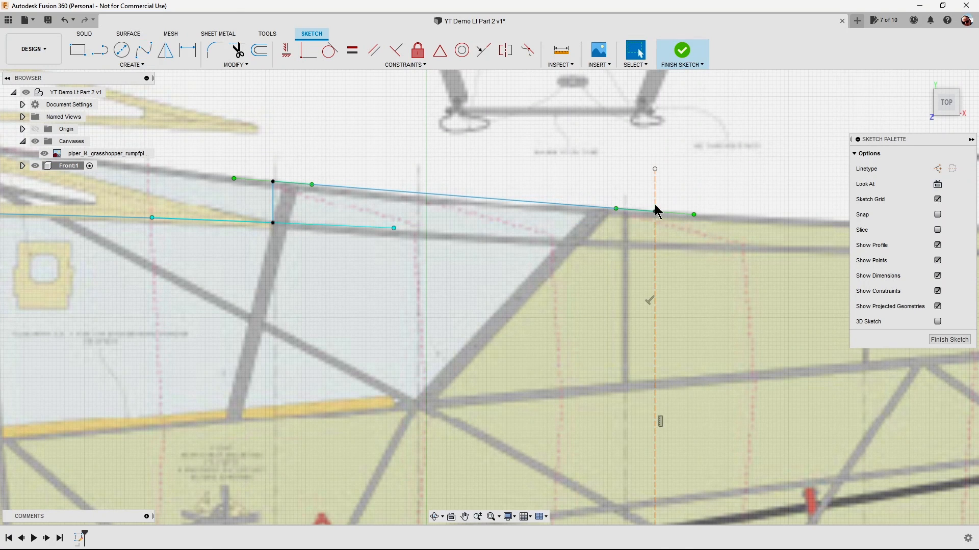
Adjust the tangent handle at the construction-line end of the fuselage's upper spline so the curve follows the plan's edge.
{"action": "left_click", "coordinate": [693, 215]}
{"action": "mouse_move", "coordinate": [615, 209]}
{"action": "left_mouse_down"}
{"action": "mouse_move", "coordinate": [452, 171]}
{"action": "mouse_move", "coordinate": [256, 189]}
{"action": "left_mouse_up"}
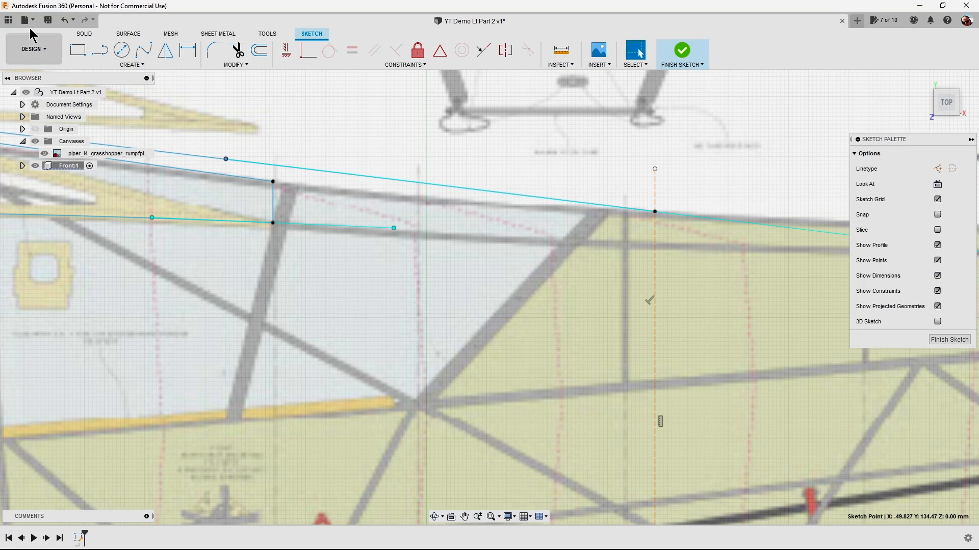
{"action": "left_click", "coordinate": [68, 23]}
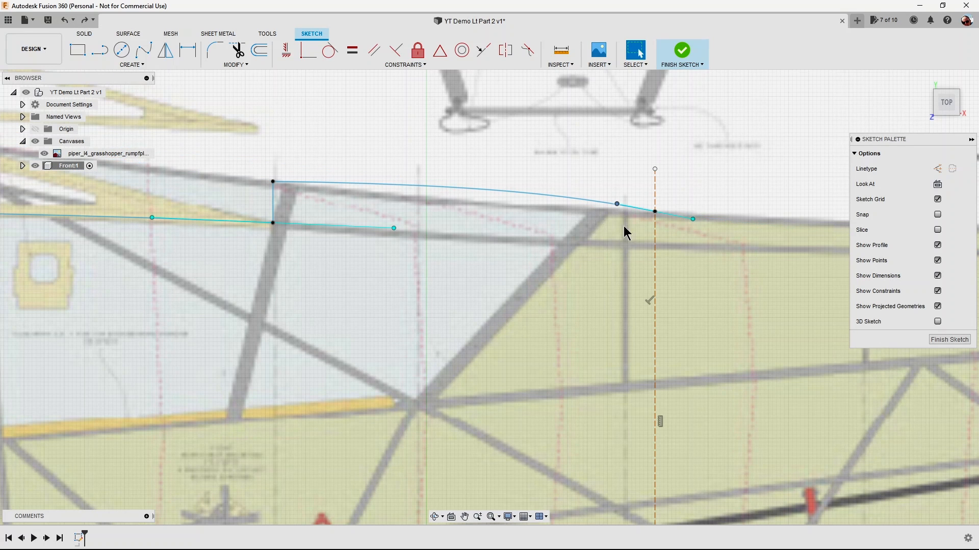
{"action": "left_click", "coordinate": [694, 220]}
{"action": "left_click_drag", "start_coordinate": [695, 216], "coordinate": [697, 214]}
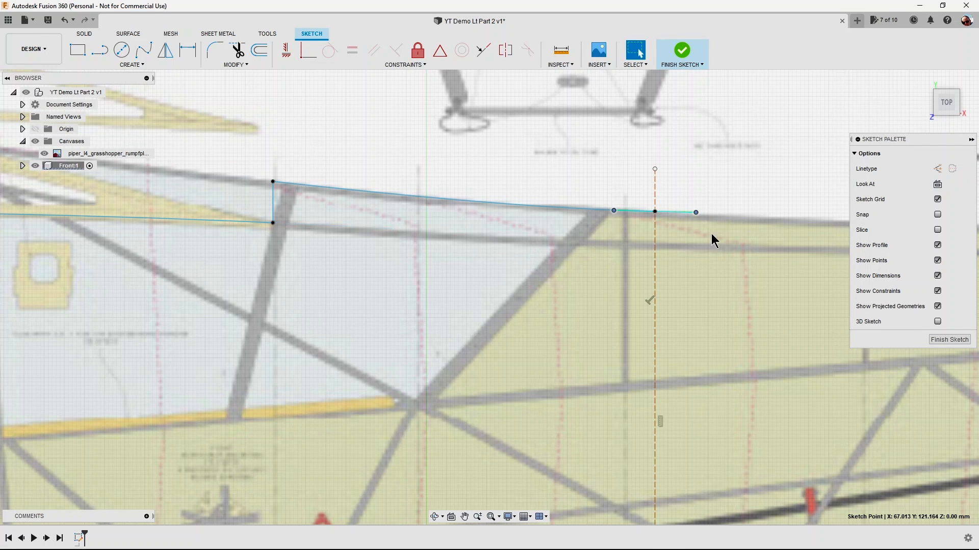
Sketch a line about 65 mm long at 135° from the lower fuselage line's end on the construction line into the fuselage.
{"action": "scroll", "coordinate": [736, 295], "scroll_direction": "down", "scroll_amount": 1}
{"action": "middle_click_drag", "start_coordinate": [736, 296], "coordinate": [668, 178]}
{"action": "scroll", "coordinate": [668, 213], "scroll_direction": "down", "scroll_amount": 2}
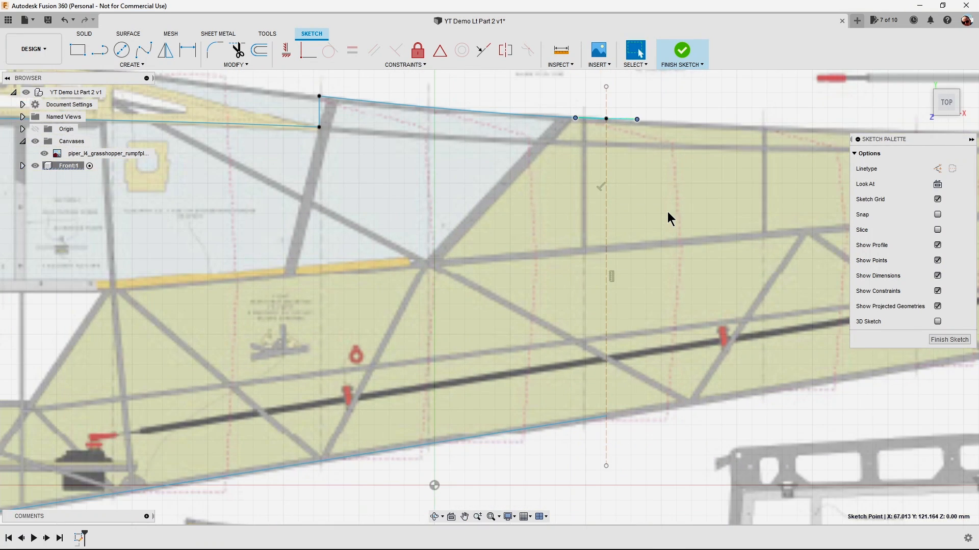
{"action": "scroll", "coordinate": [668, 212], "scroll_direction": "up", "scroll_amount": 1}
{"action": "scroll", "coordinate": [668, 212], "scroll_direction": "down", "scroll_amount": 1}
{"action": "scroll", "coordinate": [668, 211], "scroll_direction": "up", "scroll_amount": 1}
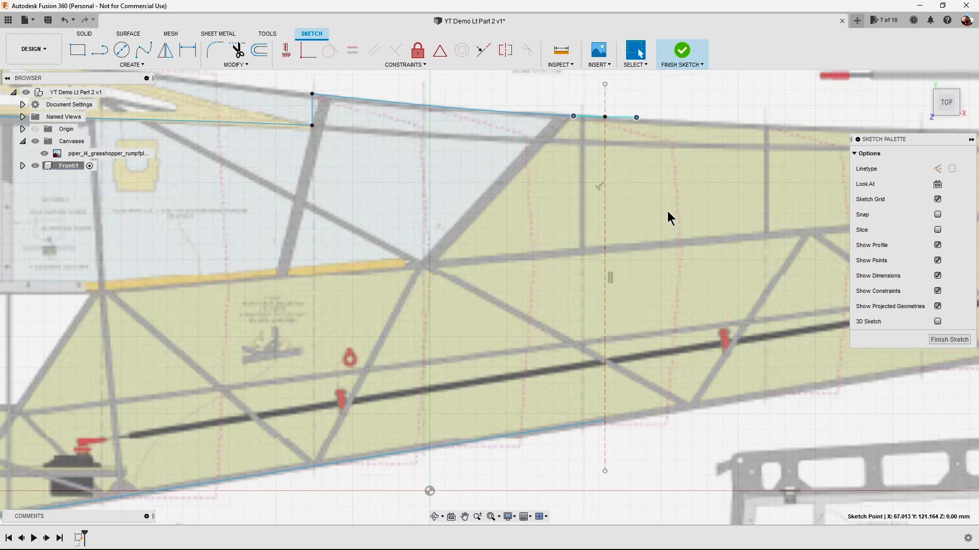
{"action": "scroll", "coordinate": [668, 211], "scroll_direction": "down", "scroll_amount": 1}
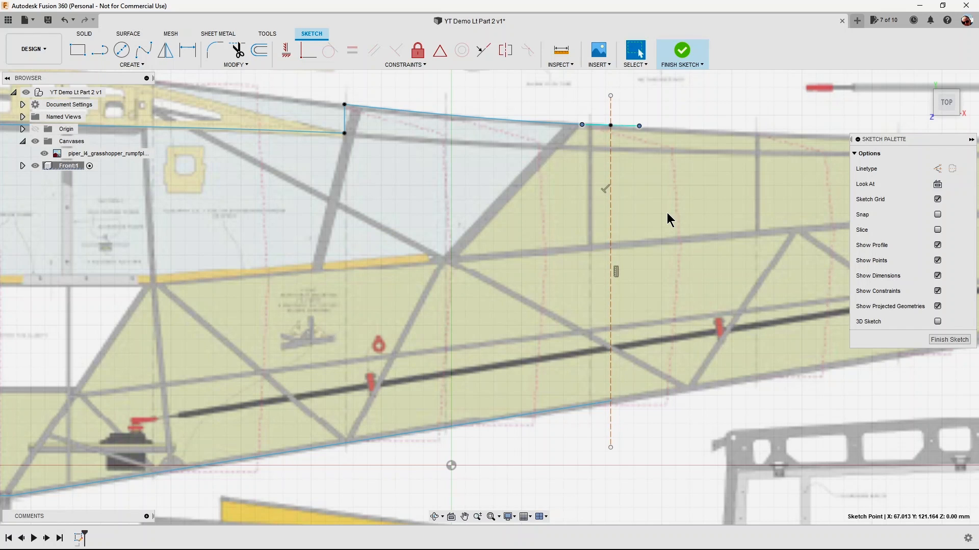
{"action": "left_click", "coordinate": [97, 57]}
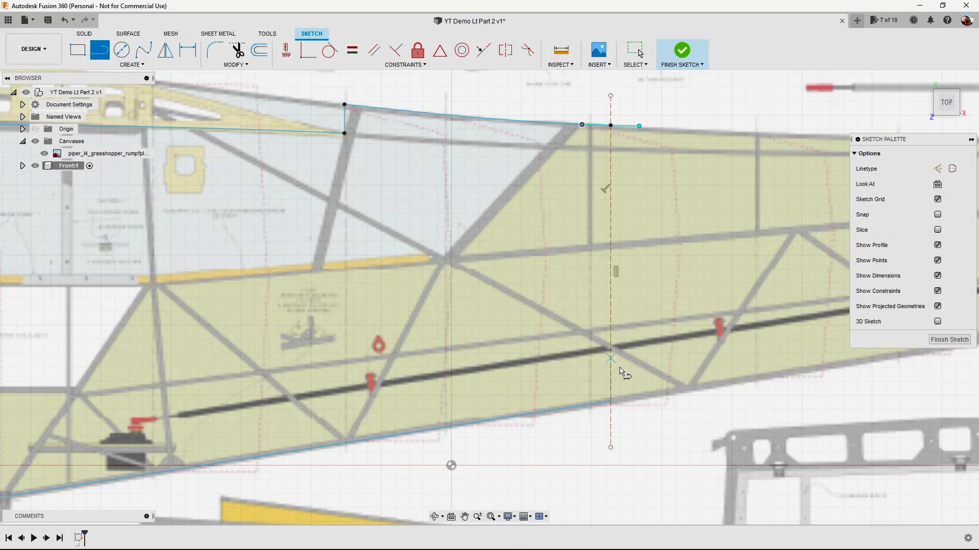
{"action": "left_click", "coordinate": [610, 402]}
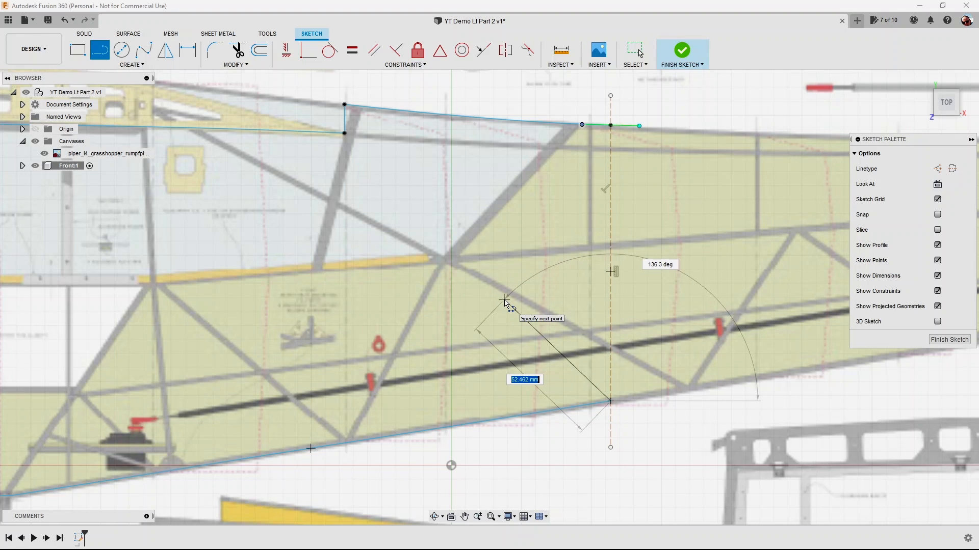
{"action": "key", "text": "Tab"}
{"action": "type", "text": "1"}
{"action": "key", "text": "Tab"}
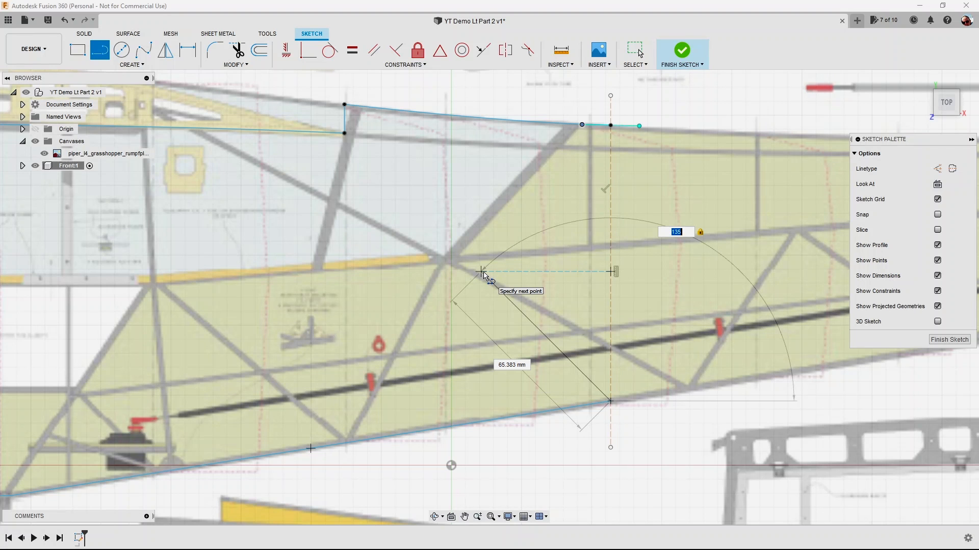
{"action": "left_click", "coordinate": [482, 272]}
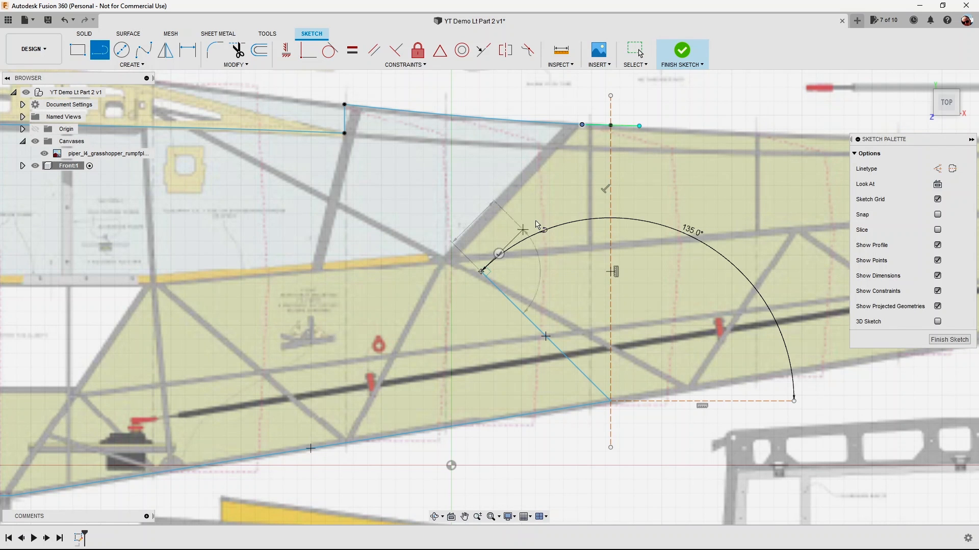
Close the side profile with a line from the angled line's inner end to the upper spline's end on the construction line.
{"action": "left_click", "coordinate": [611, 125]}
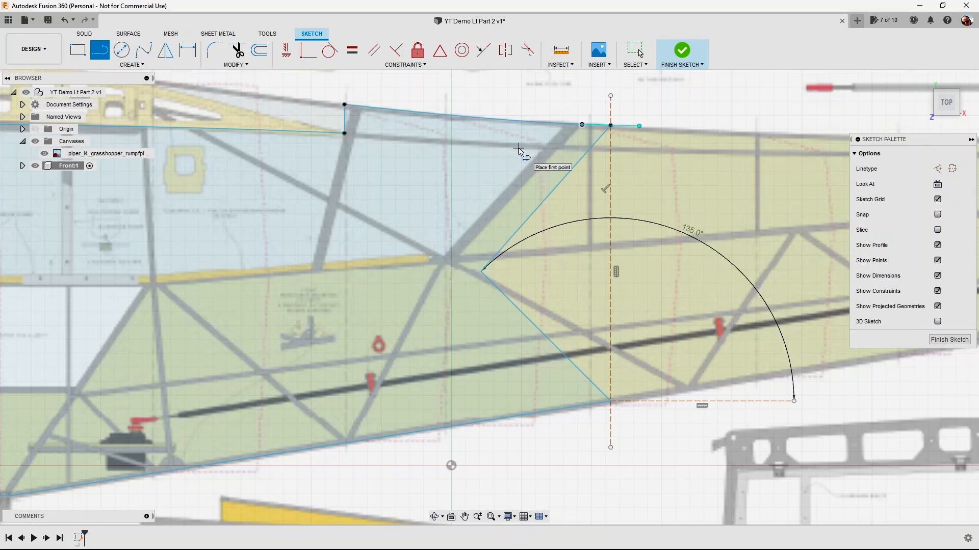
{"action": "scroll", "coordinate": [518, 149], "scroll_direction": "down", "scroll_amount": 5}
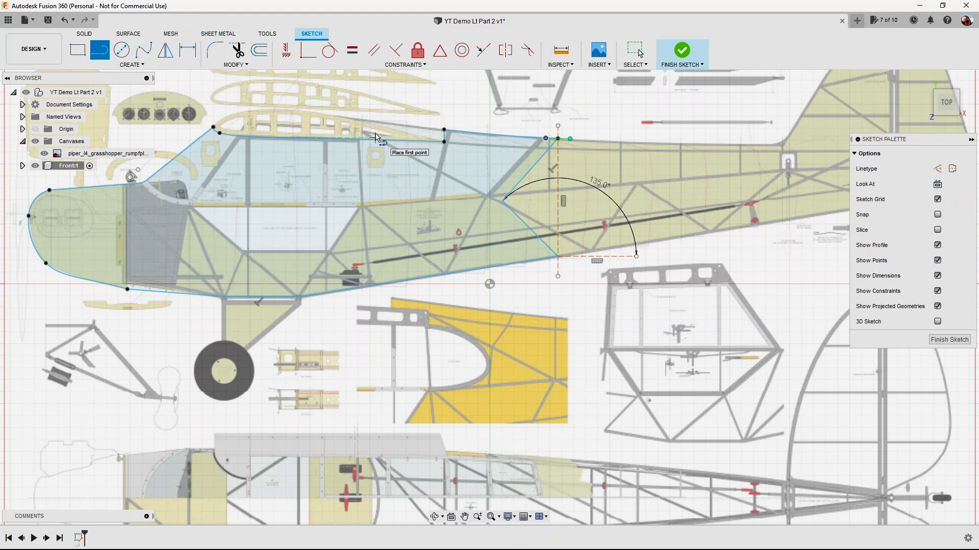
{"action": "key", "text": "Escape"}
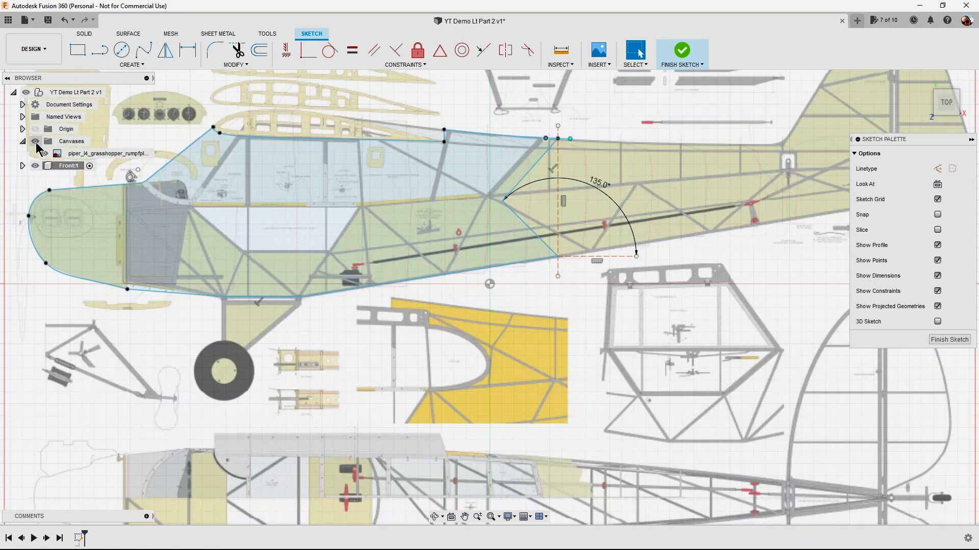
Hide the canvas to check the closed side profile on its own, and show the canvas again.
{"action": "left_click", "coordinate": [35, 142]}
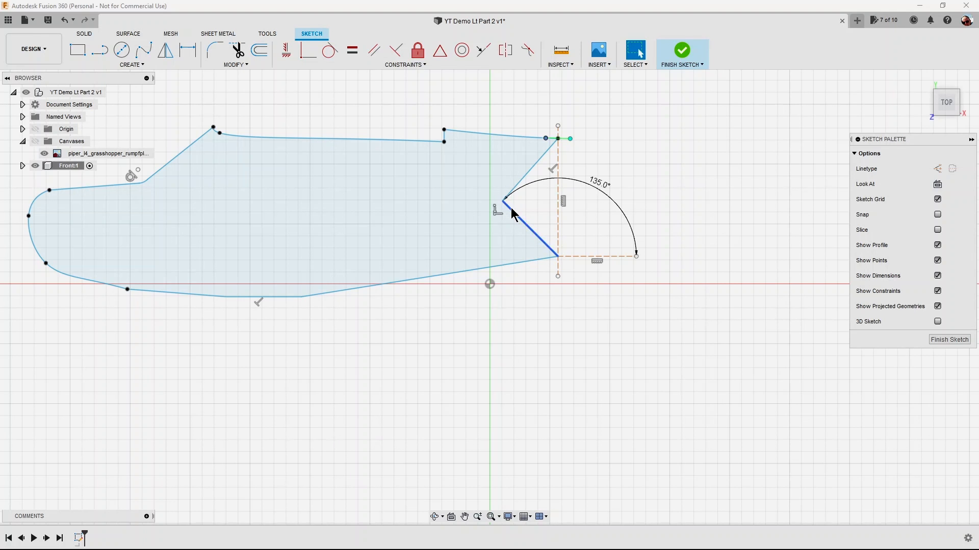
{"action": "left_click", "coordinate": [51, 165]}
{"action": "left_click", "coordinate": [38, 142]}
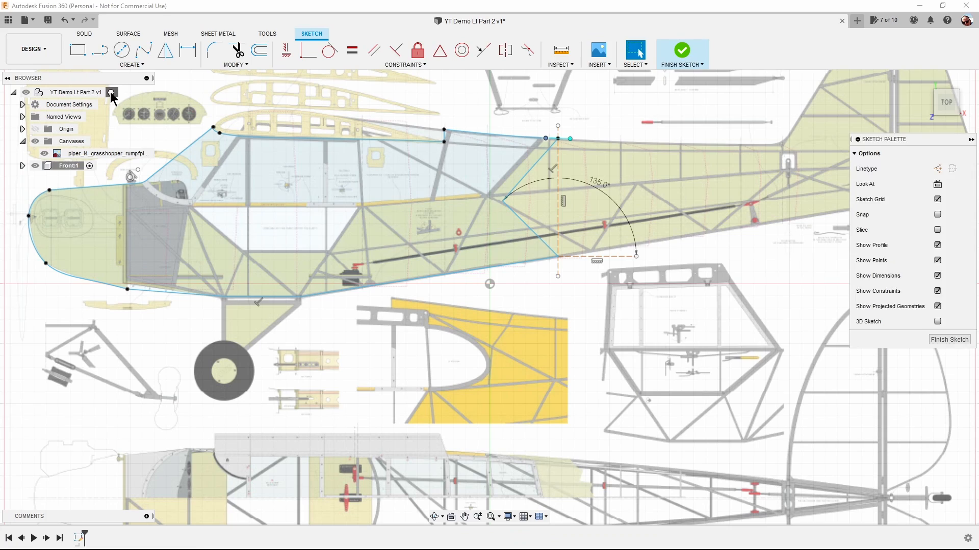
Activate the top-level assembly and create a new internal component in it named Rear.
{"action": "left_click", "coordinate": [114, 92]}
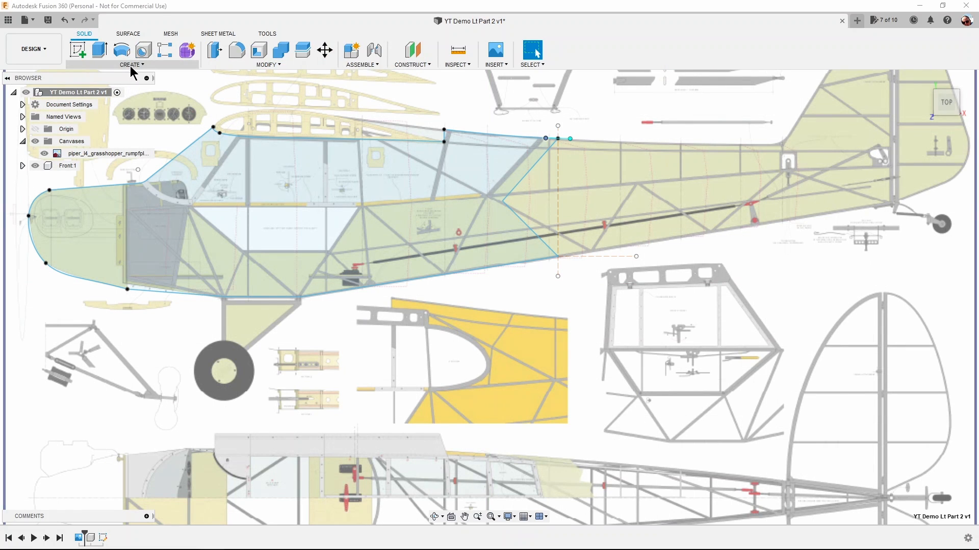
{"action": "right_click", "coordinate": [119, 91]}
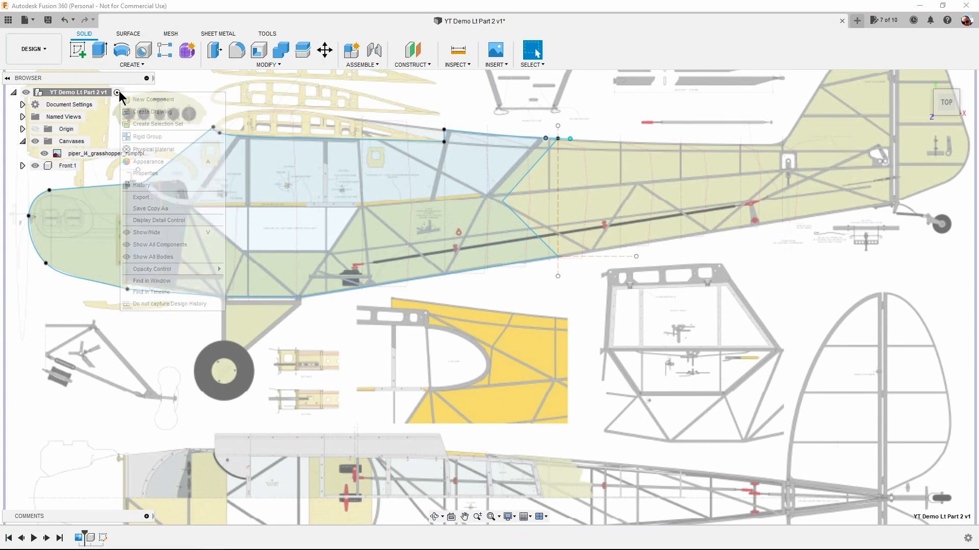
{"action": "left_click", "coordinate": [135, 99]}
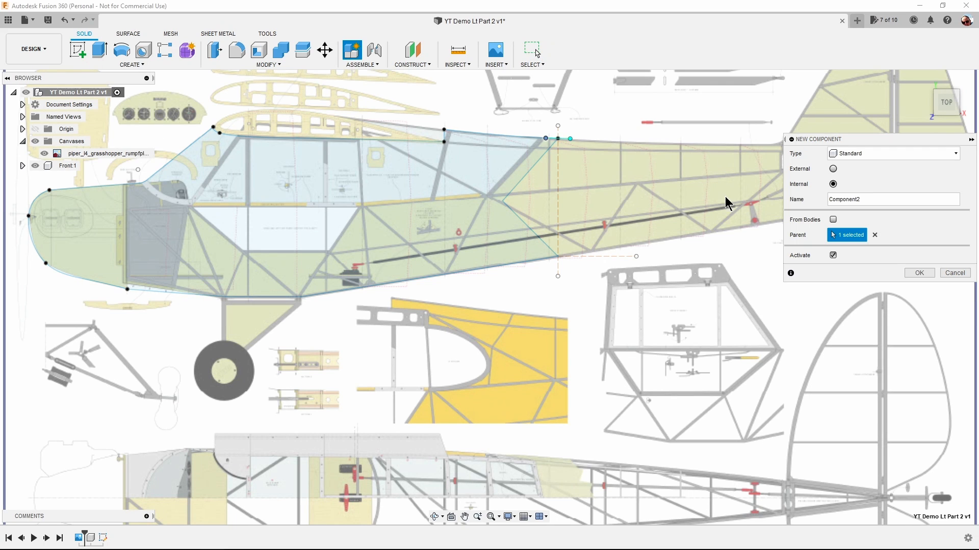
{"action": "double_click", "coordinate": [830, 199]}
{"action": "type", "text": "Rear"}
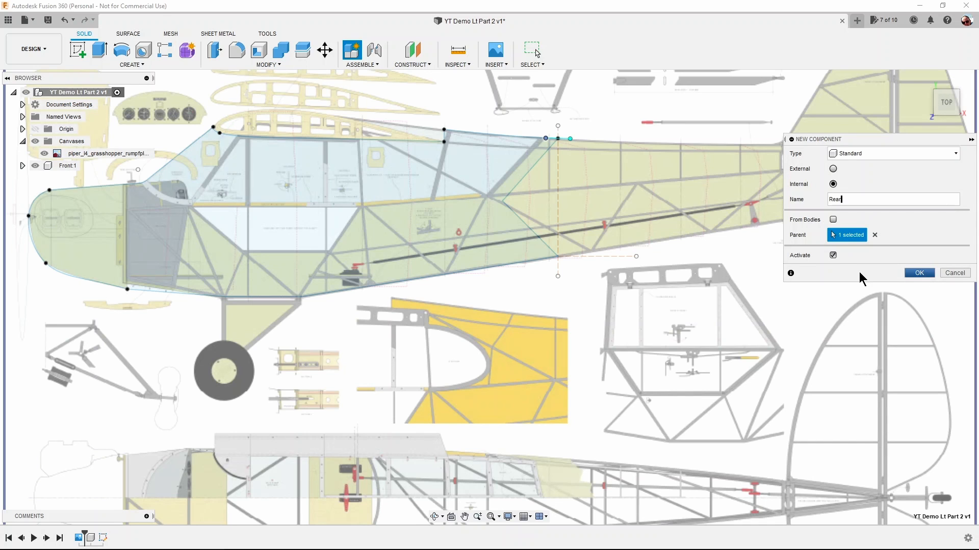
{"action": "left_click", "coordinate": [922, 277]}
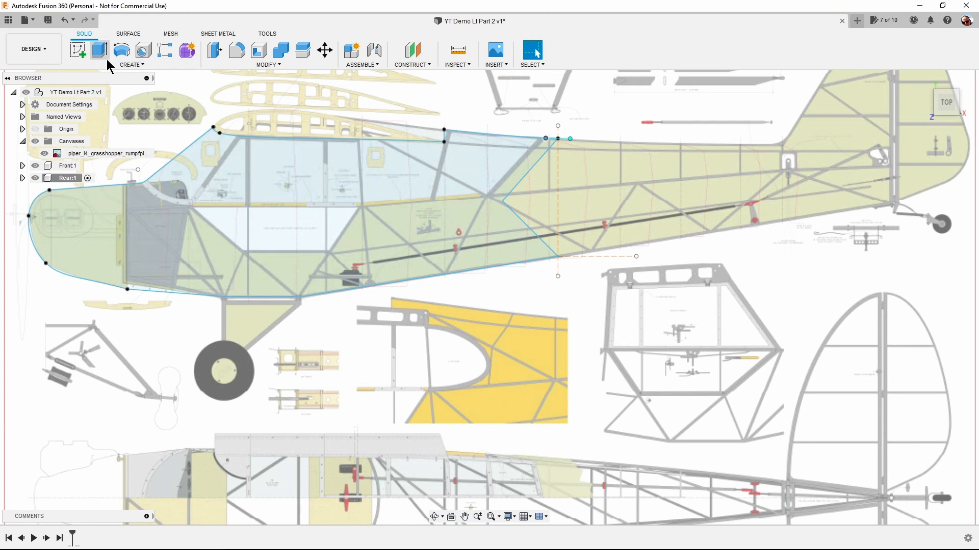
Start a sketch on the origin plane facing the top view and project the Front profile's two angled rear lines into it.
{"action": "left_click", "coordinate": [78, 51]}
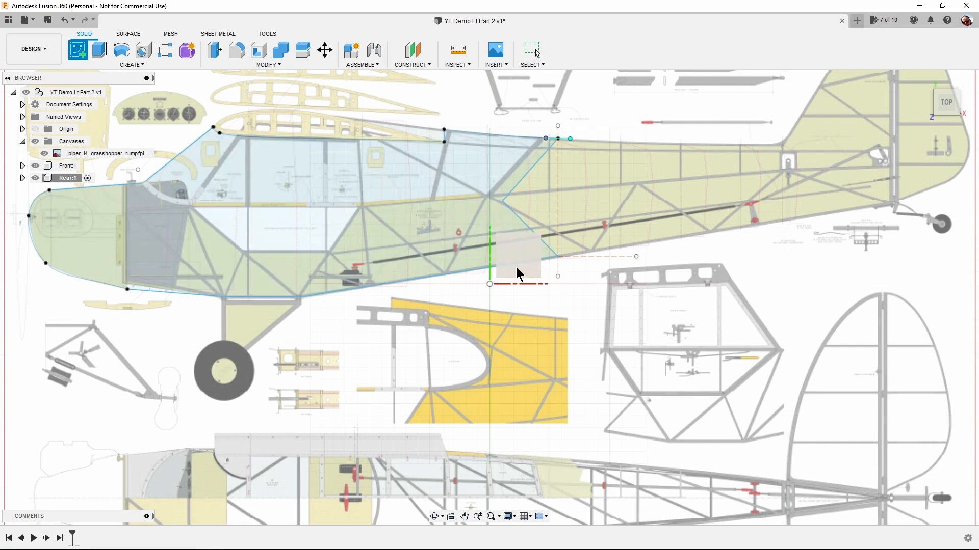
{"action": "left_click", "coordinate": [516, 267]}
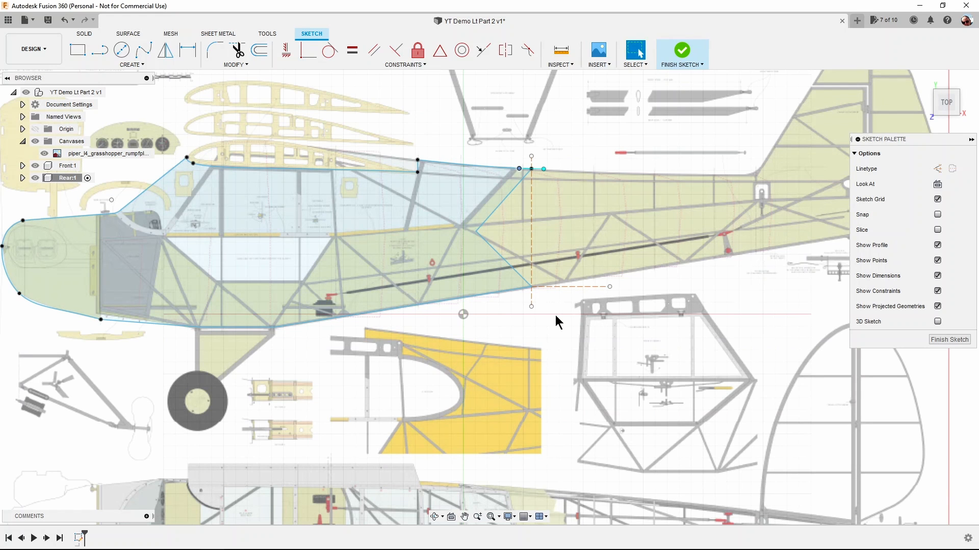
{"action": "left_click", "coordinate": [142, 65]}
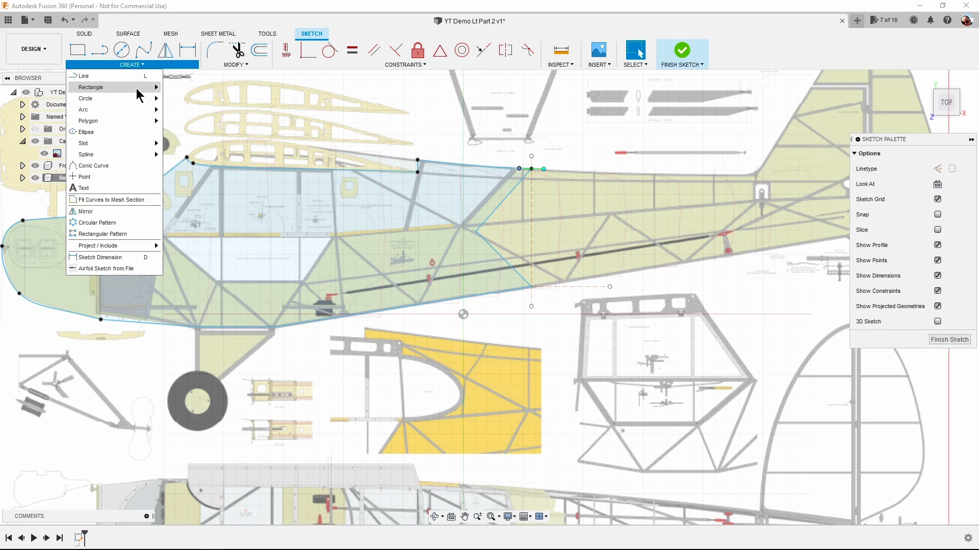
{"action": "mouse_move", "coordinate": [144, 245]}
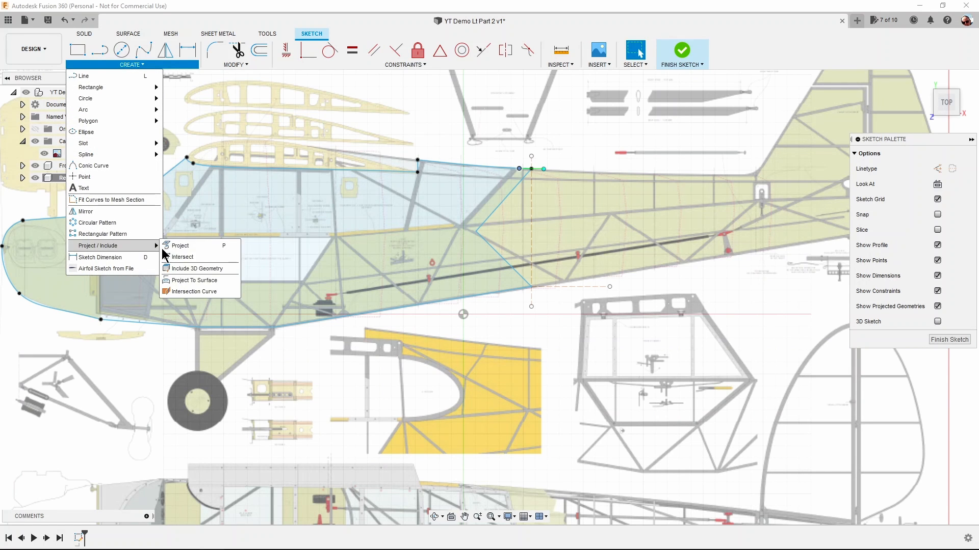
{"action": "left_click", "coordinate": [181, 247]}
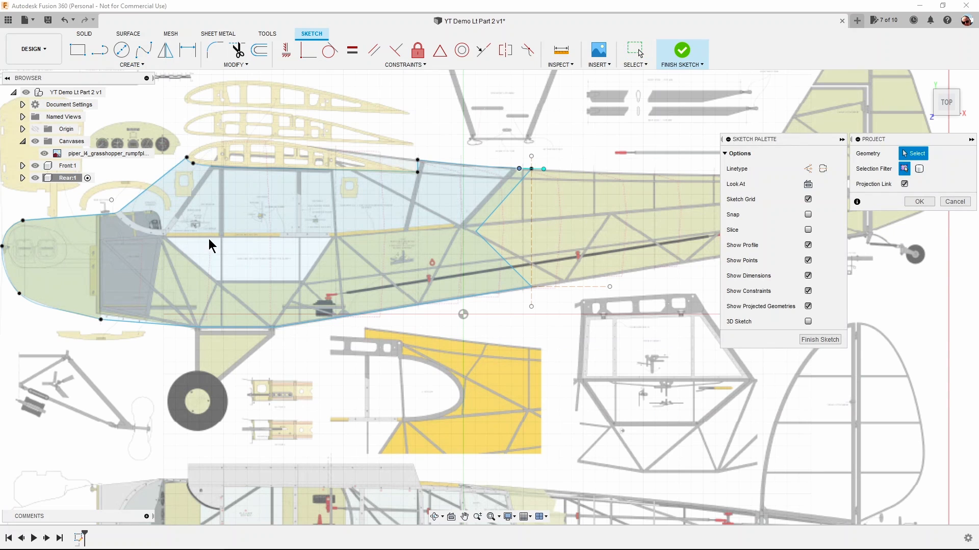
{"action": "left_click", "coordinate": [842, 140]}
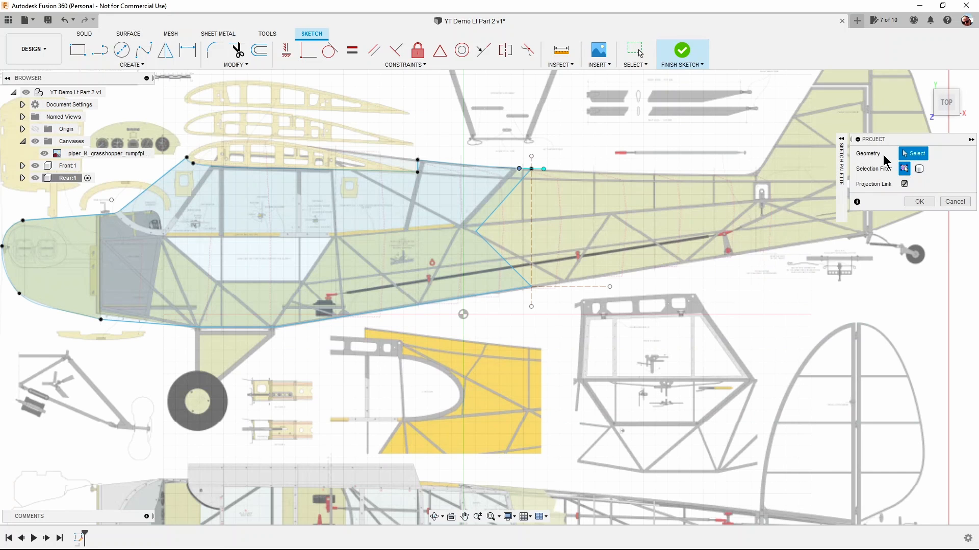
{"action": "left_click", "coordinate": [503, 201]}
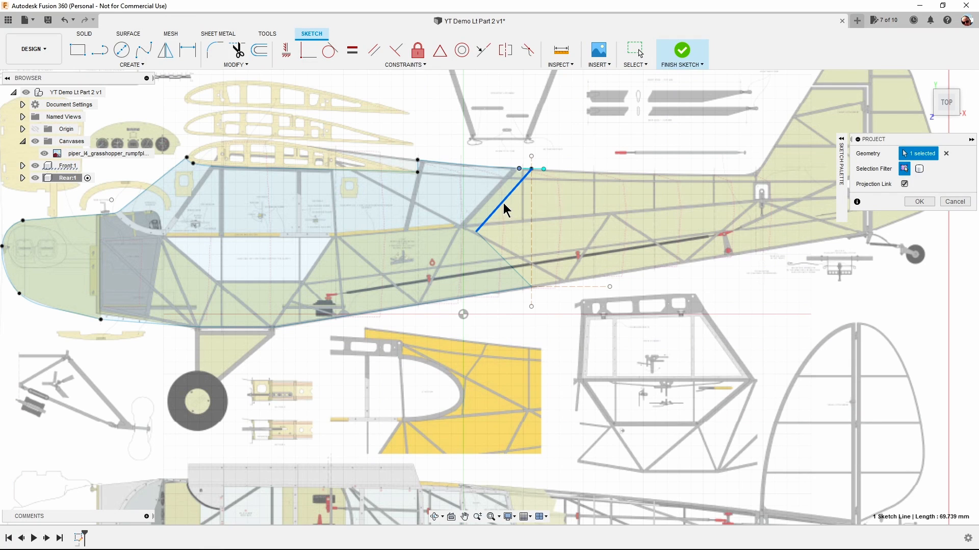
{"action": "left_click", "coordinate": [499, 254]}
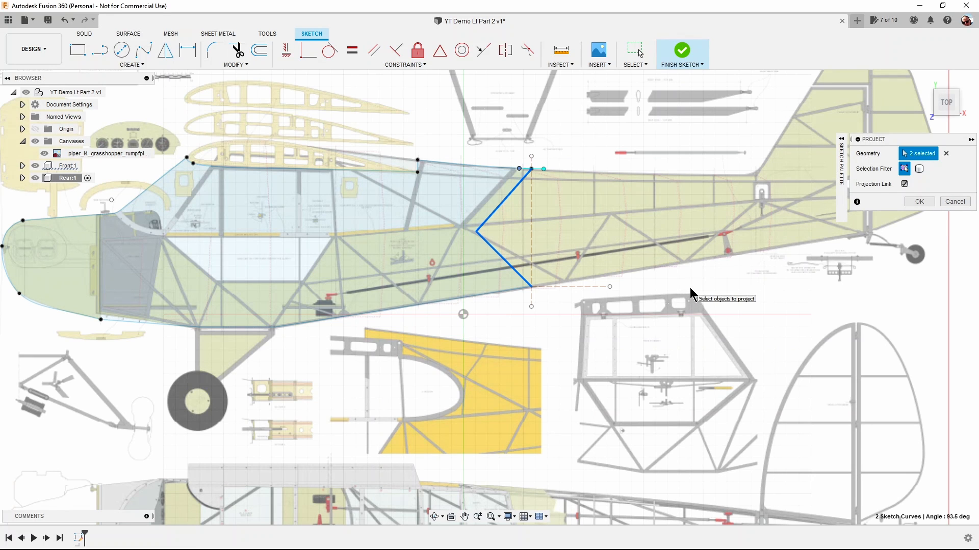
{"action": "left_click", "coordinate": [919, 201]}
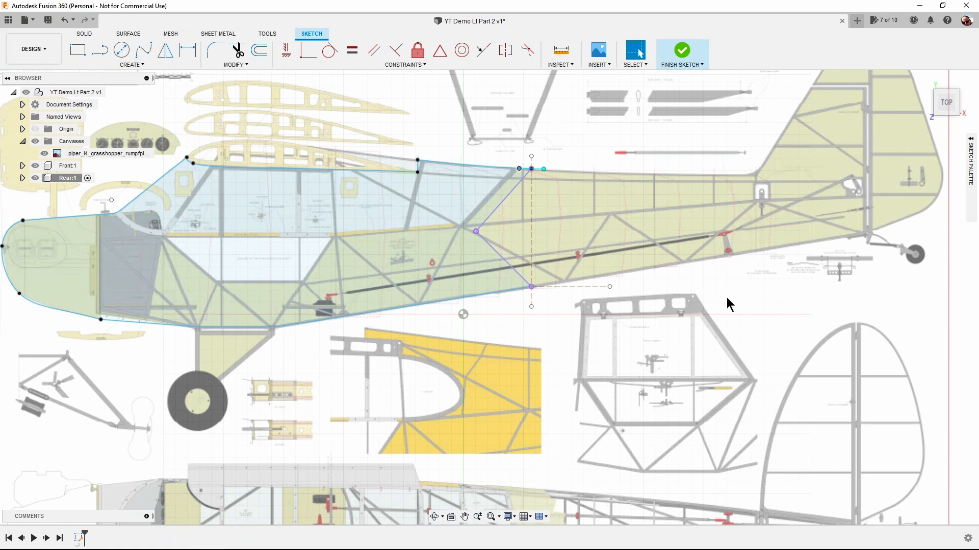
Hide the Front component's sketches.
{"action": "double_click", "coordinate": [154, 184]}
{"action": "left_click", "coordinate": [22, 166]}
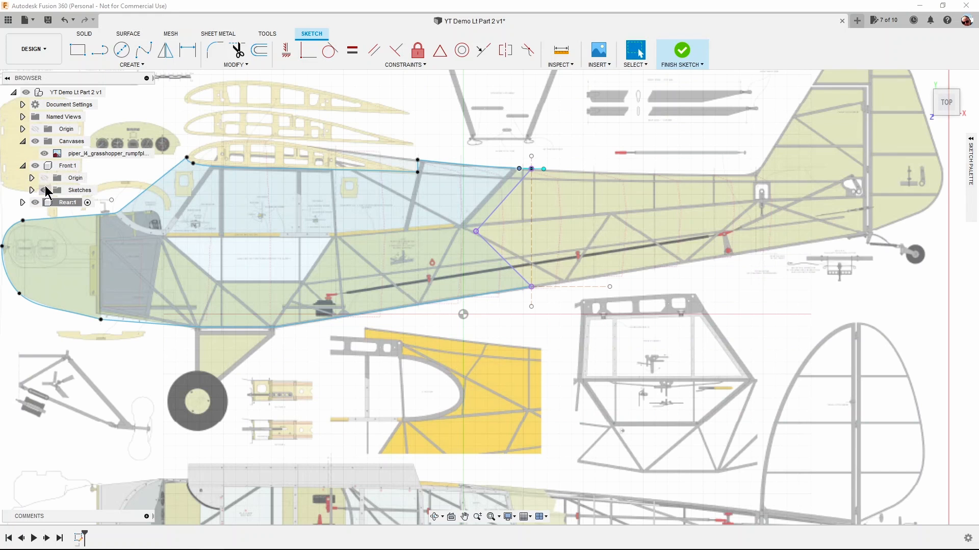
{"action": "left_click", "coordinate": [44, 190]}
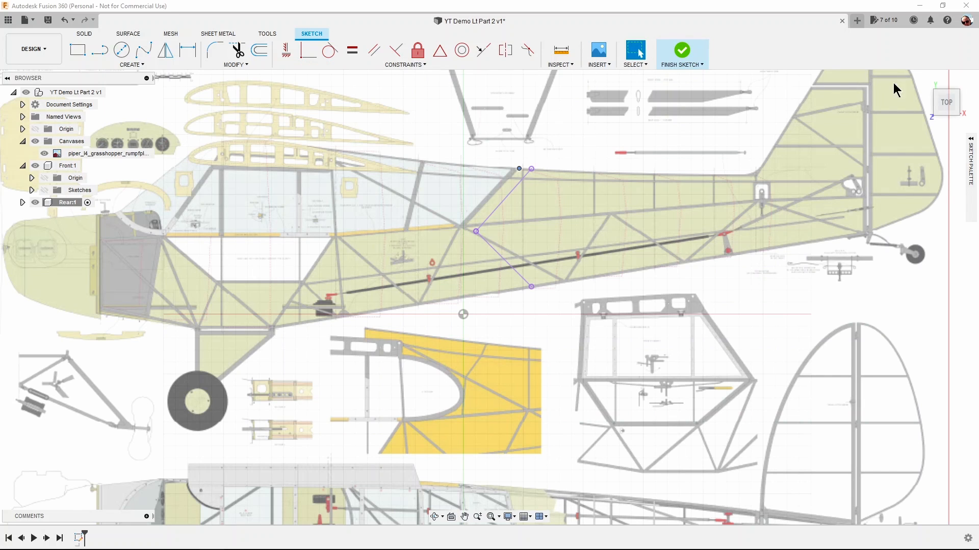
Sketch a horizontal line 10 mm long from the vertex of the two projected lines towards the aircraft's nose.
{"action": "left_click", "coordinate": [971, 150]}
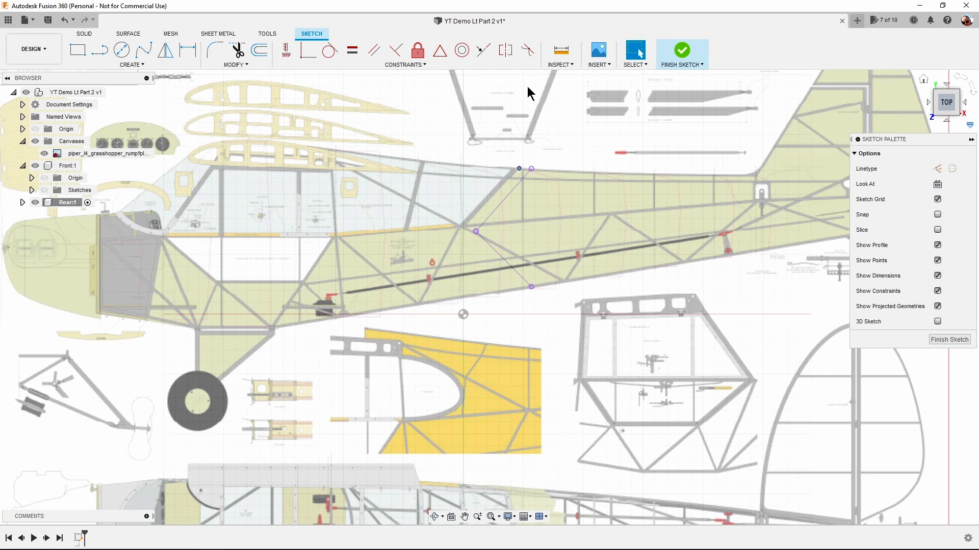
{"action": "left_click", "coordinate": [100, 54]}
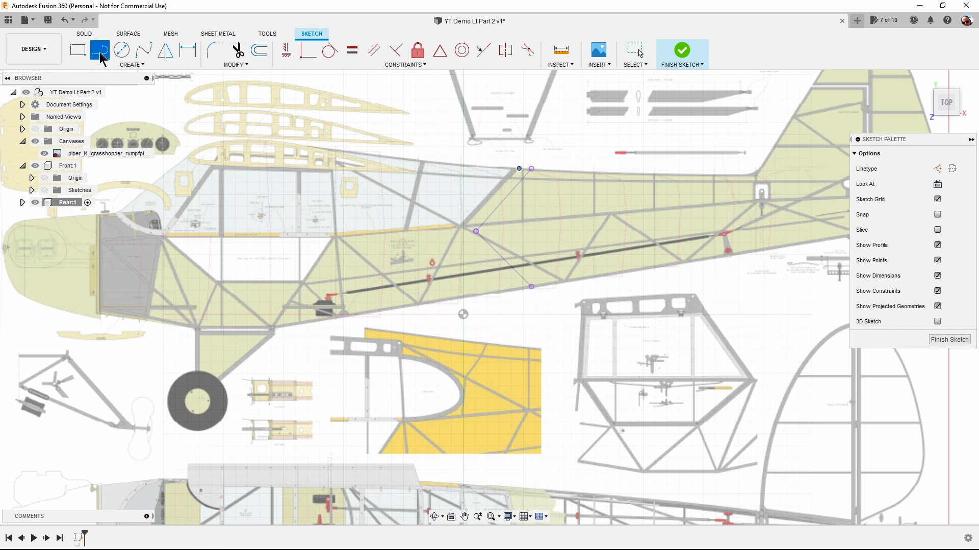
{"action": "left_click", "coordinate": [476, 232]}
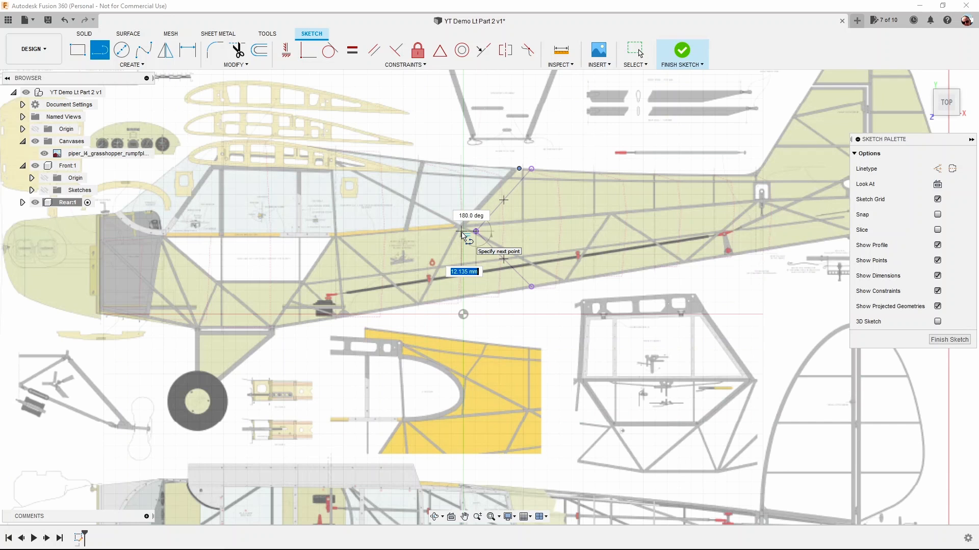
{"action": "type", "text": "10"}
{"action": "key", "text": "Return"}
{"action": "key", "text": "Escape"}
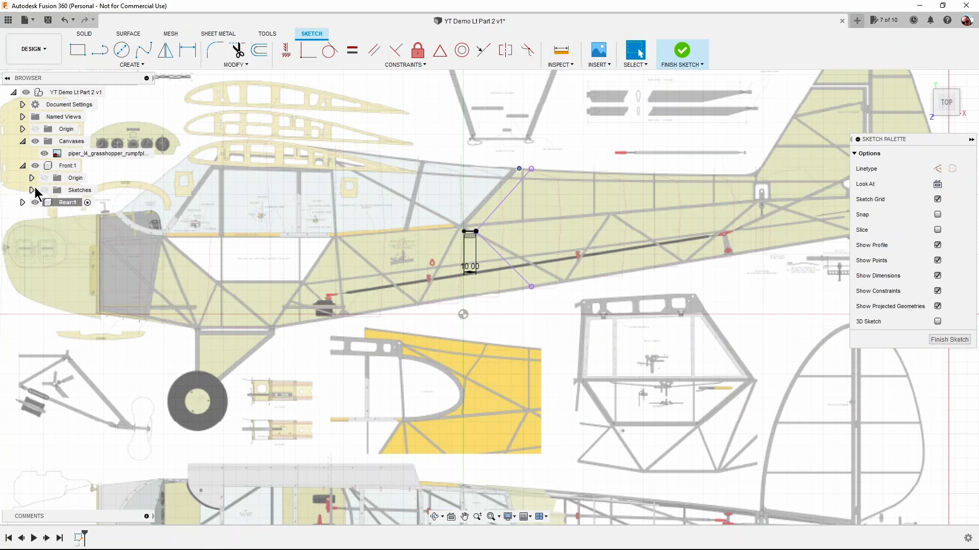
Finish the Rear sketch and open the Front component's sketch for editing.
{"action": "left_click", "coordinate": [74, 166]}
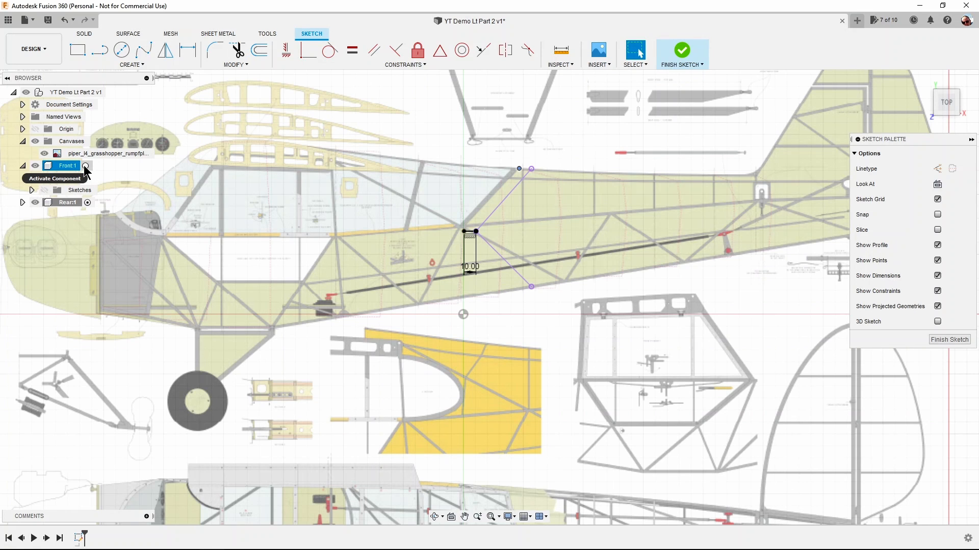
{"action": "left_click", "coordinate": [671, 63]}
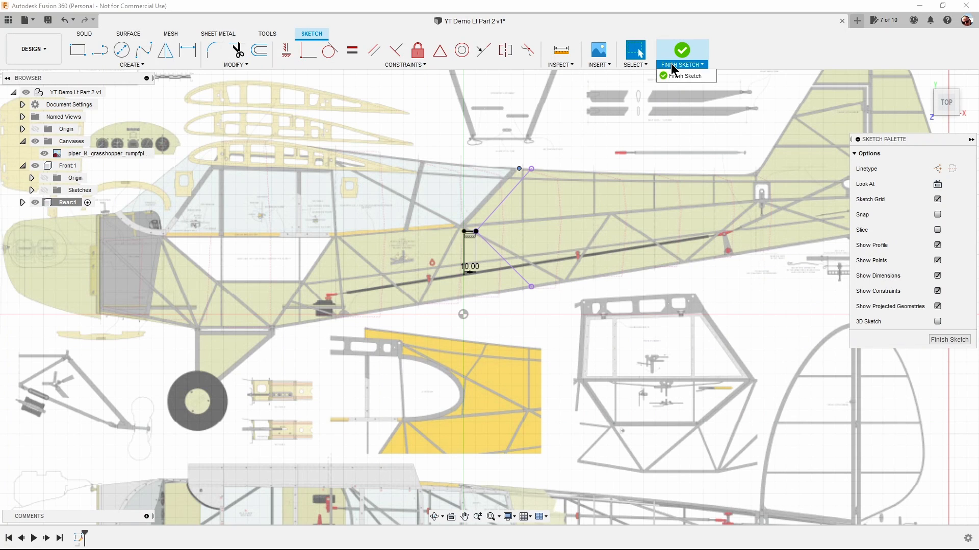
{"action": "left_click", "coordinate": [678, 75]}
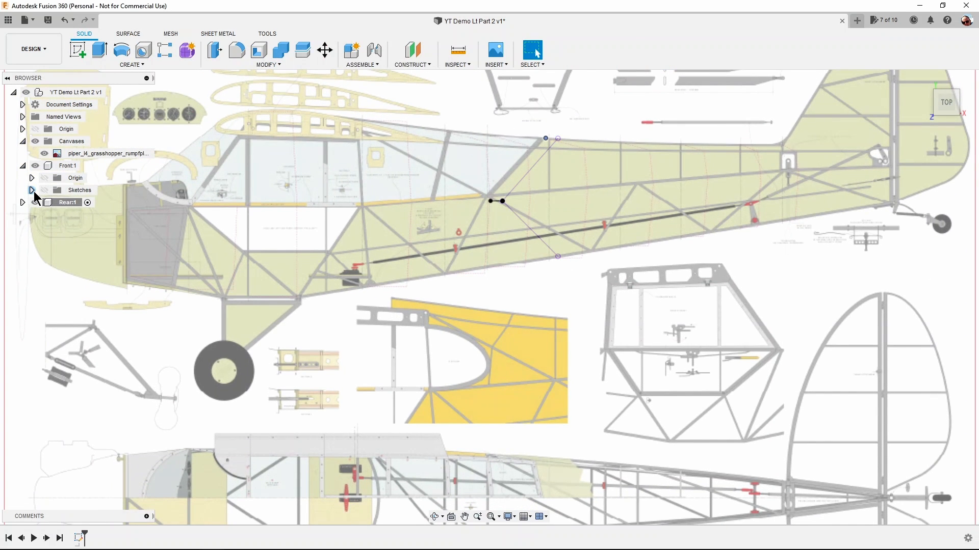
{"action": "left_click", "coordinate": [32, 191]}
{"action": "left_click", "coordinate": [80, 203]}
{"action": "right_click", "coordinate": [80, 203]}
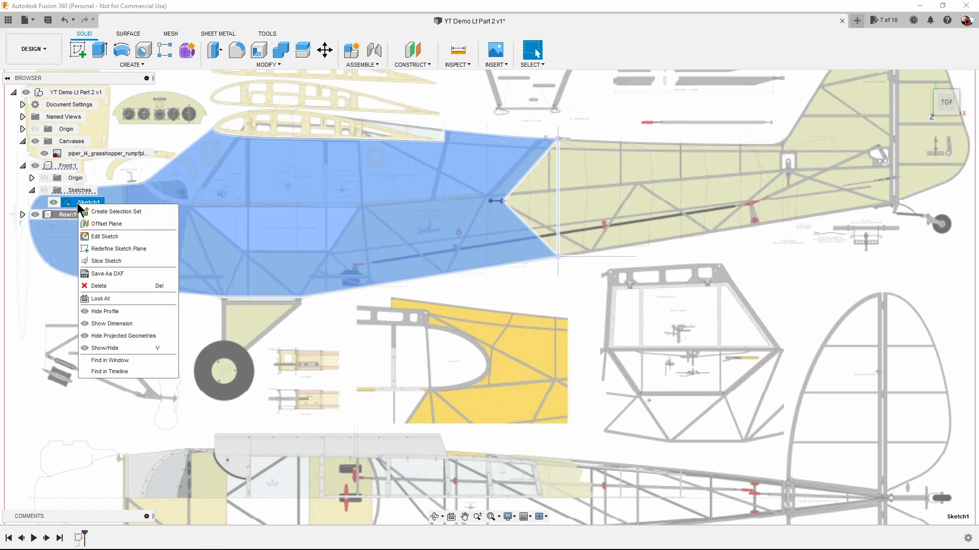
{"action": "left_click", "coordinate": [99, 239]}
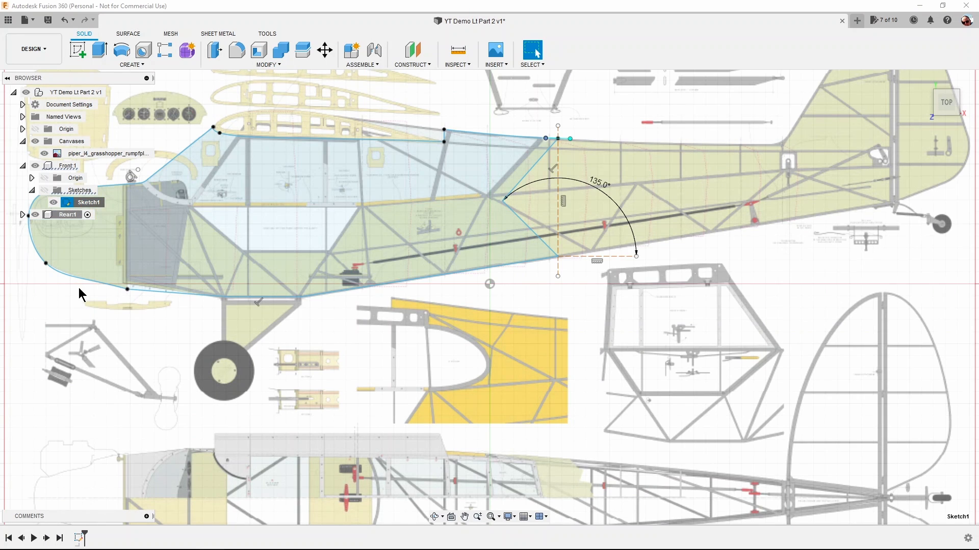
Sketch a horizontal line 10 mm long forward from the nose tip of the Front profile and finish the sketch.
{"action": "middle_click_drag", "start_coordinate": [45, 284], "coordinate": [312, 293]}
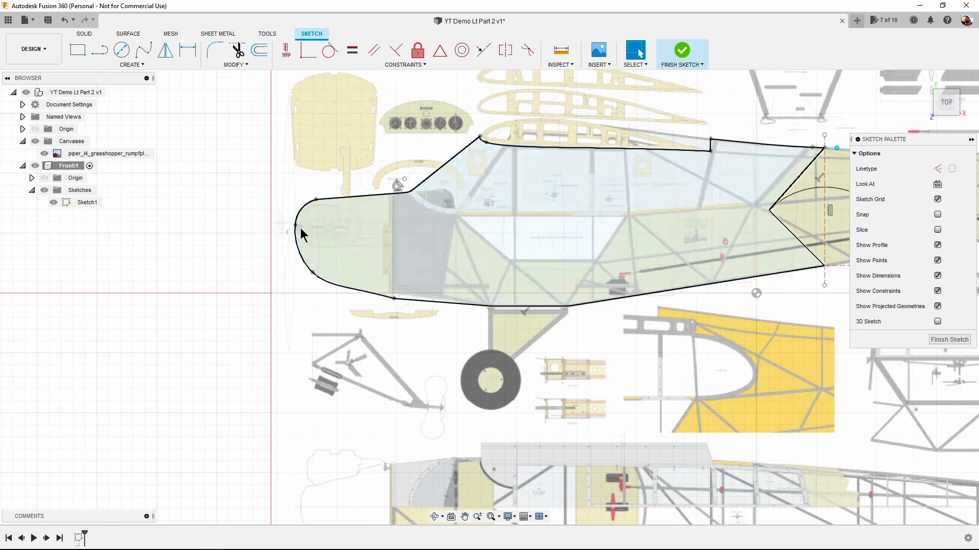
{"action": "scroll", "coordinate": [298, 227], "scroll_direction": "up", "scroll_amount": 5}
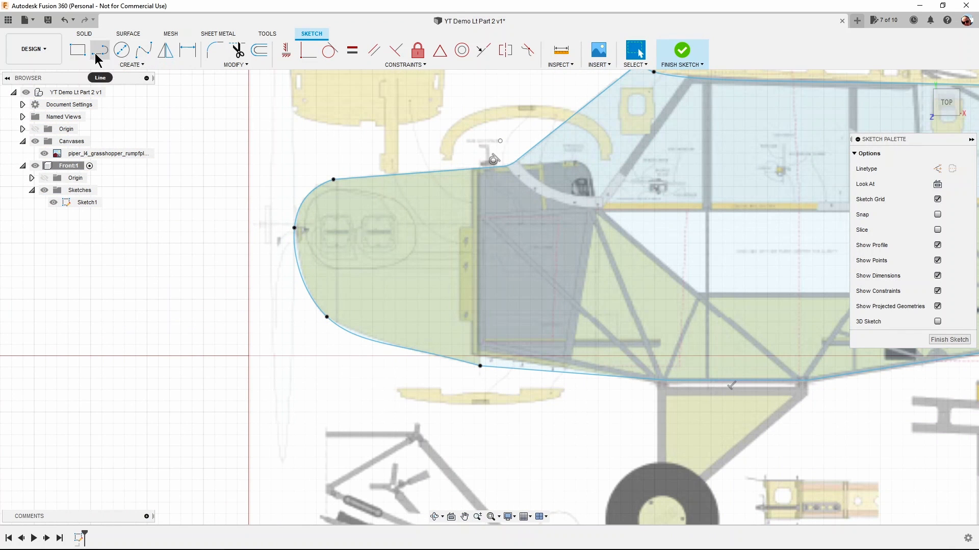
{"action": "left_click", "coordinate": [100, 50]}
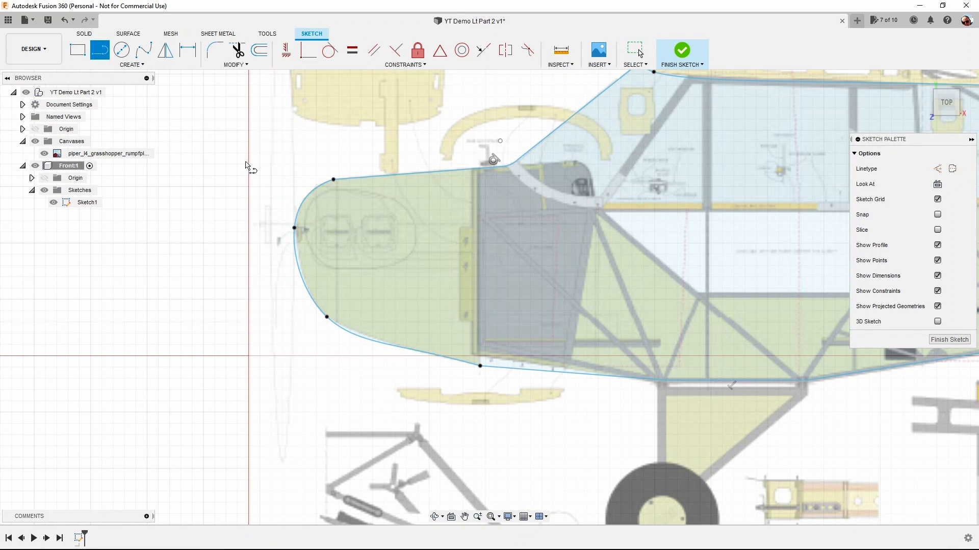
{"action": "left_click", "coordinate": [295, 228]}
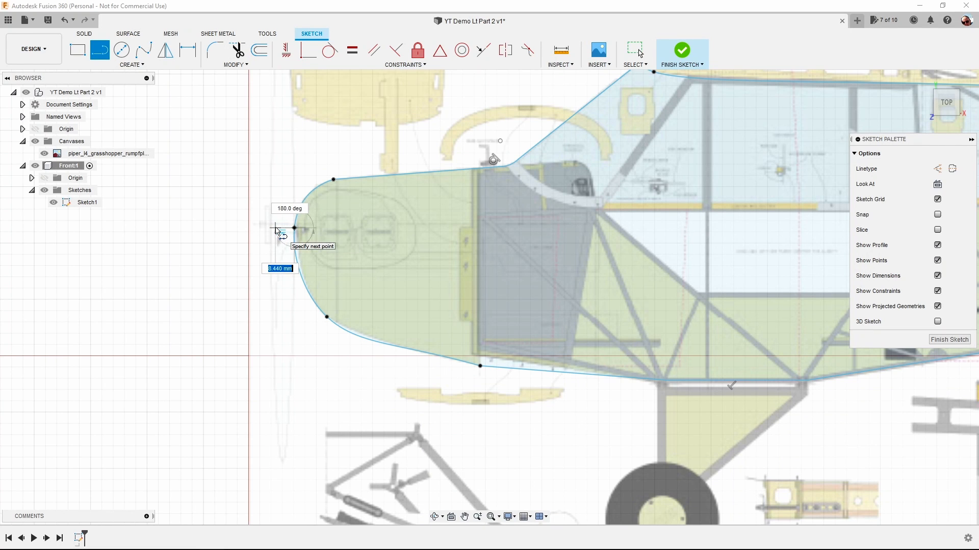
{"action": "type", "text": "10"}
{"action": "key", "text": "Tab"}
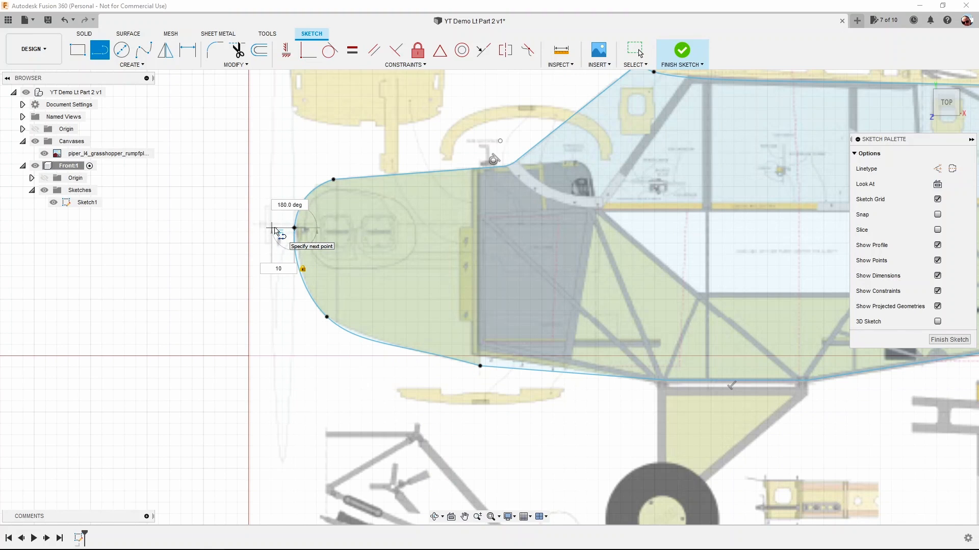
{"action": "key", "text": "Return"}
{"action": "key", "text": "Escape"}
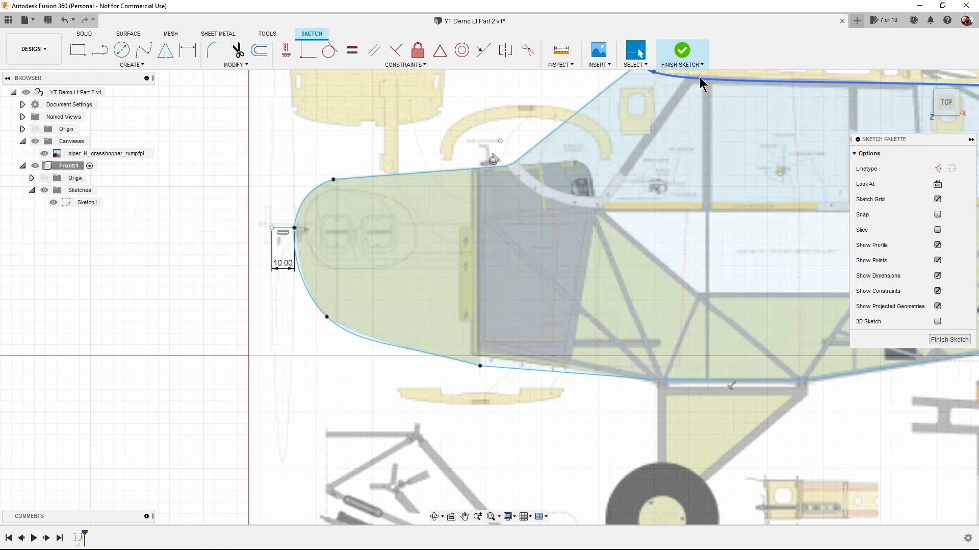
{"action": "left_click", "coordinate": [687, 77]}
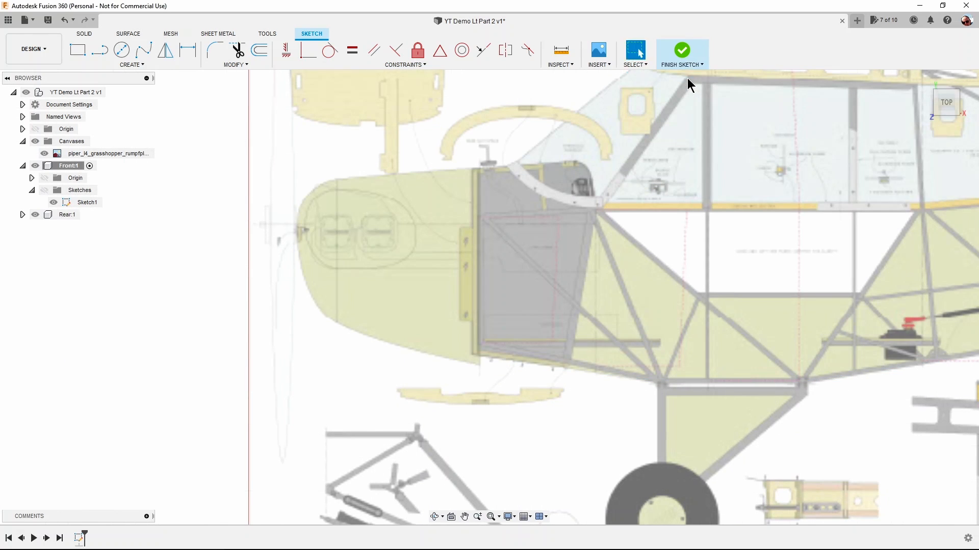
Activate the Rear component and open its sketch for editing.
{"action": "key", "text": "F6"}
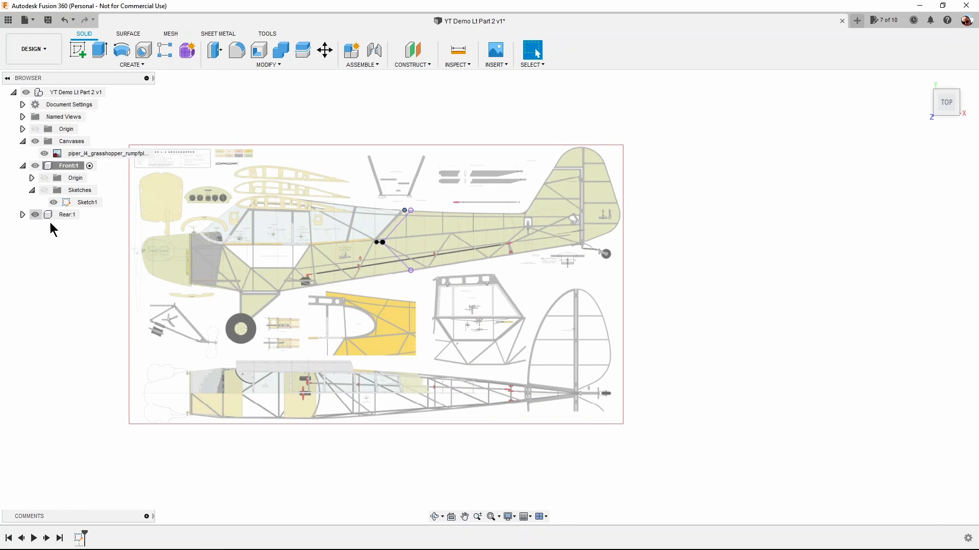
{"action": "left_click", "coordinate": [87, 215]}
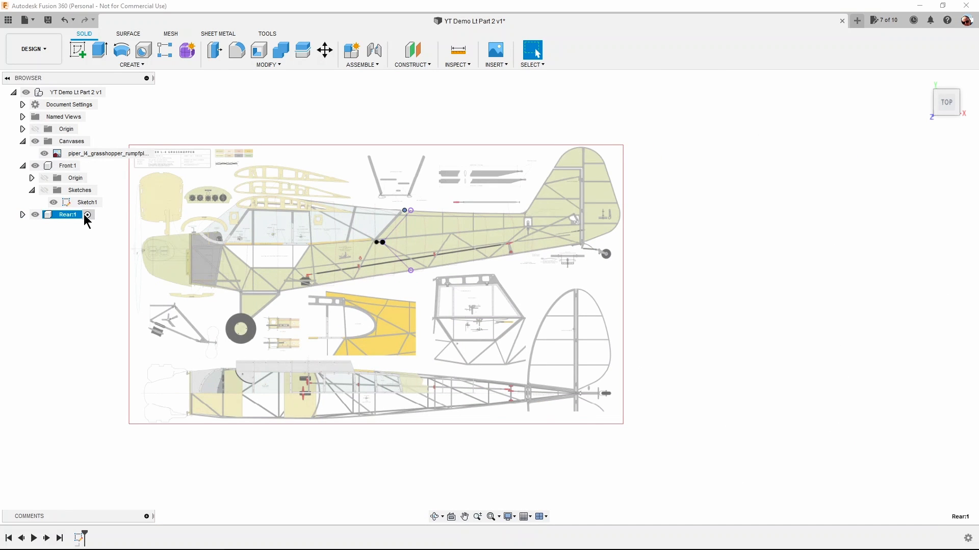
{"action": "left_click", "coordinate": [22, 215]}
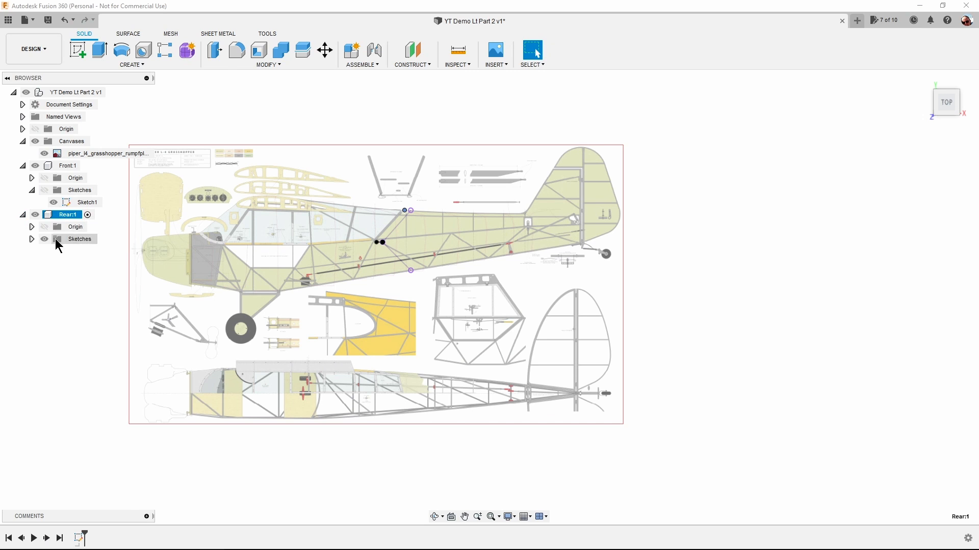
{"action": "left_click", "coordinate": [32, 239]}
{"action": "right_click", "coordinate": [74, 251]}
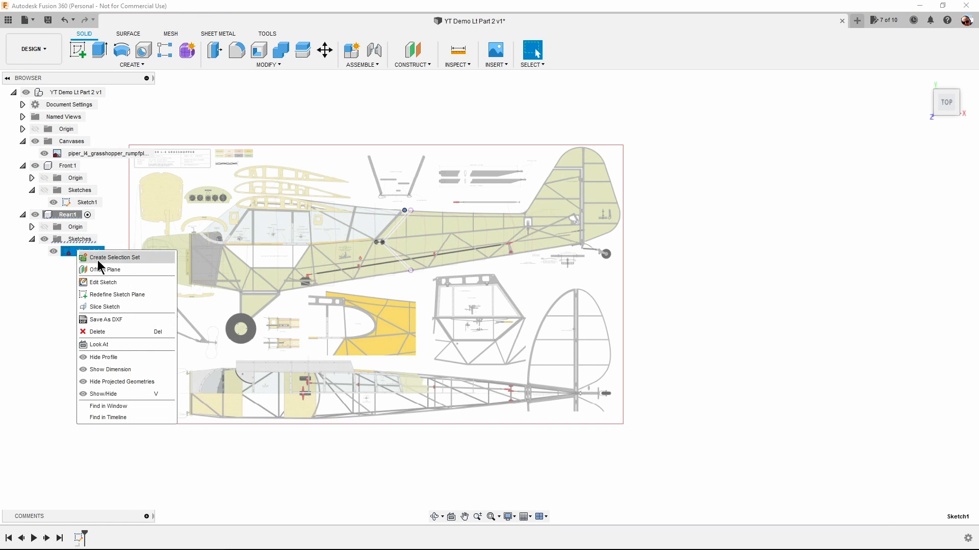
{"action": "left_click", "coordinate": [130, 288]}
Sketch a line about 282 mm long from the lower projected endpoint along the fuselage underside to the foot of the tail post.
{"action": "scroll", "coordinate": [530, 296], "scroll_direction": "up", "scroll_amount": 2}
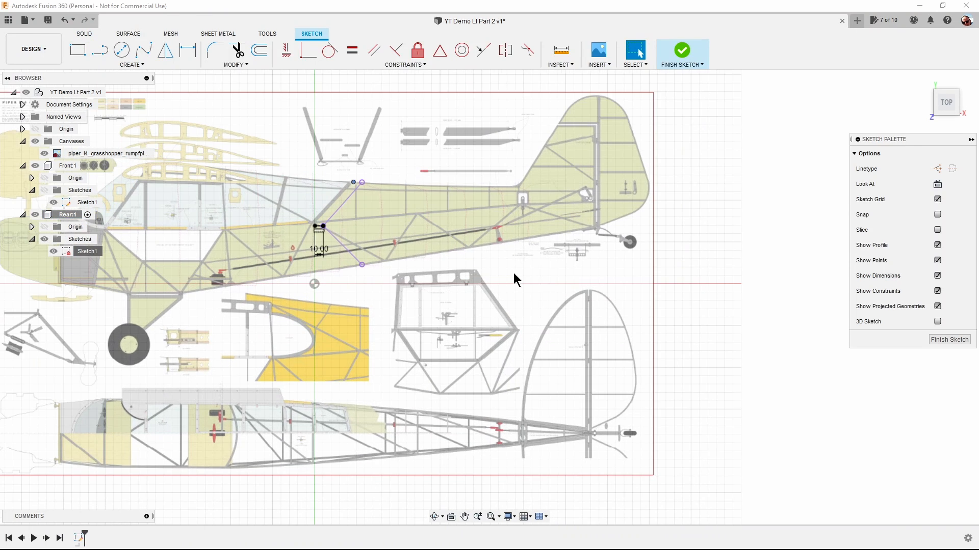
{"action": "scroll", "coordinate": [425, 157], "scroll_direction": "up", "scroll_amount": 3}
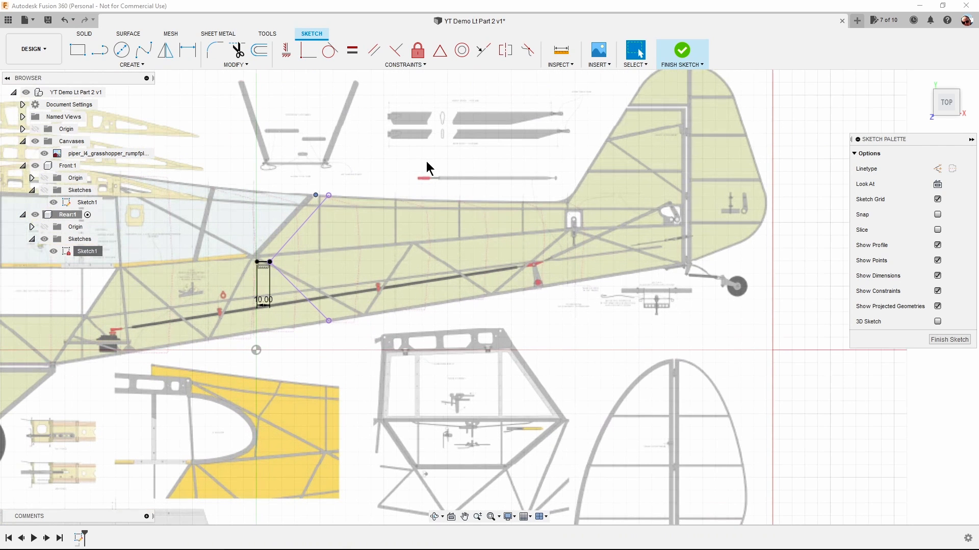
{"action": "scroll", "coordinate": [426, 161], "scroll_direction": "down", "scroll_amount": 1}
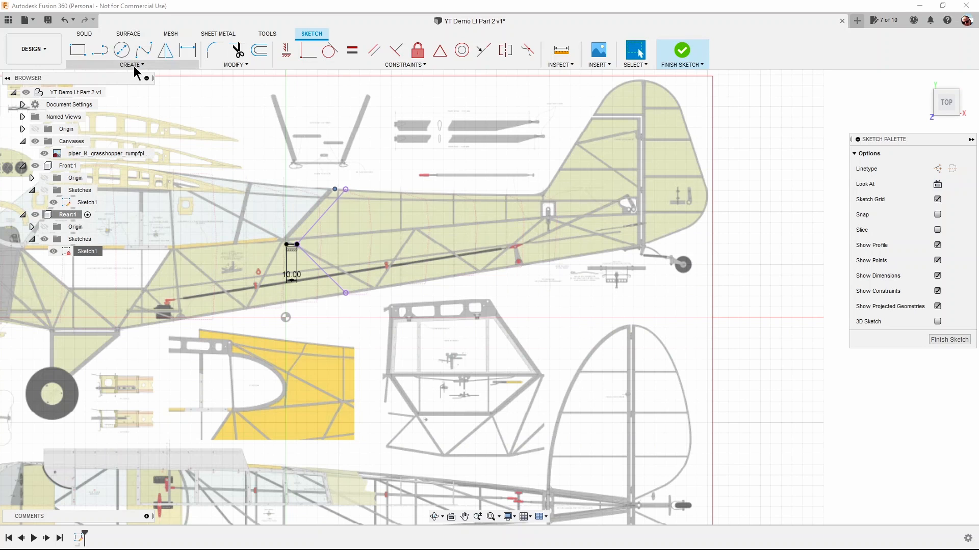
{"action": "left_click", "coordinate": [101, 53]}
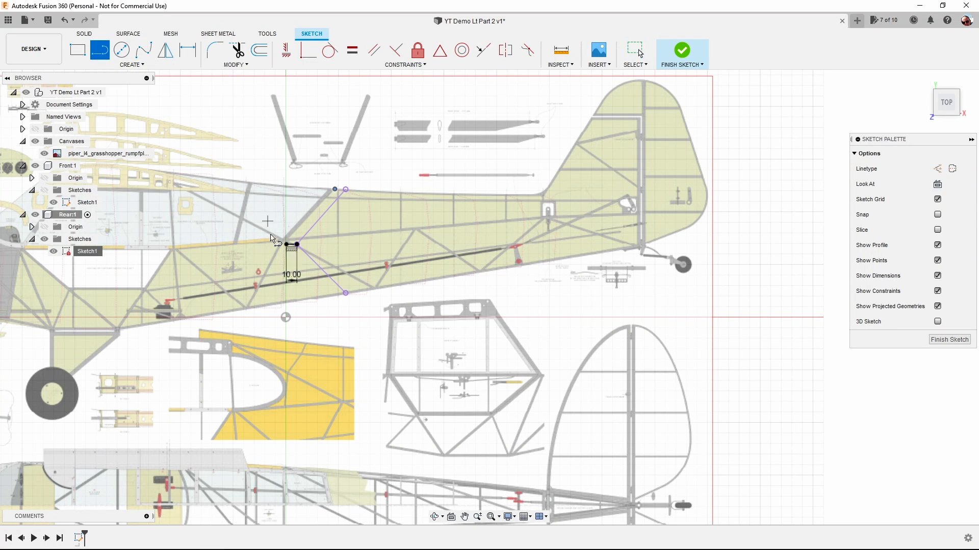
{"action": "left_click", "coordinate": [346, 294]}
{"action": "scroll", "coordinate": [644, 249], "scroll_direction": "up", "scroll_amount": 2}
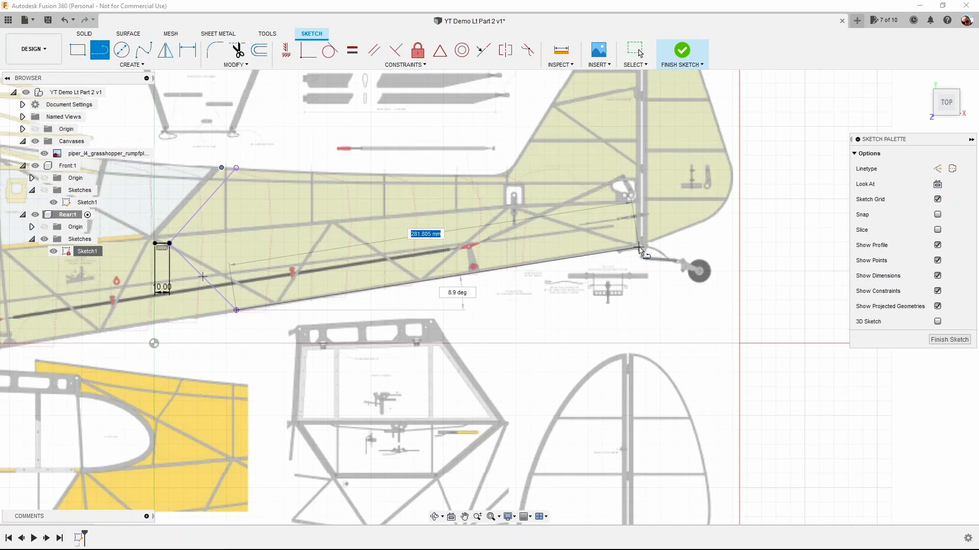
{"action": "scroll", "coordinate": [641, 249], "scroll_direction": "up", "scroll_amount": 3}
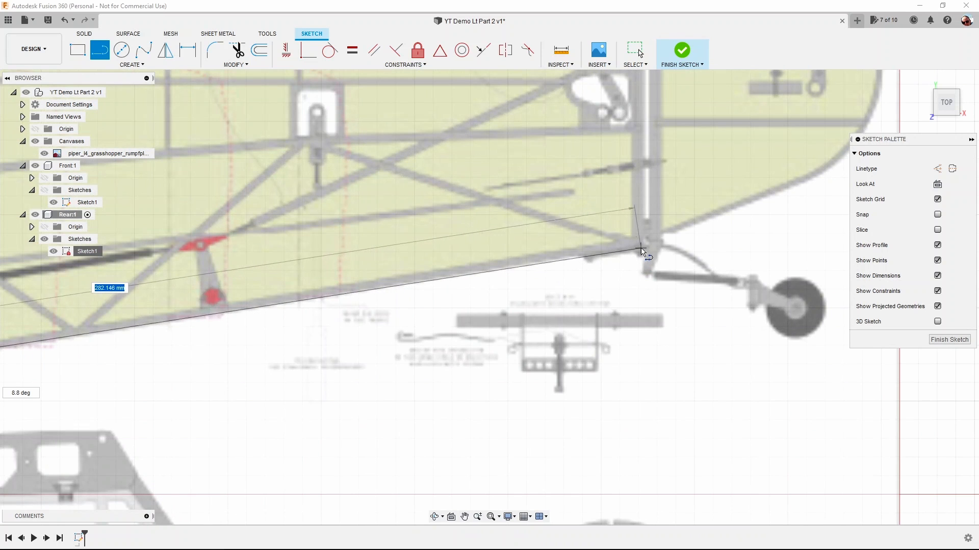
{"action": "left_click", "coordinate": [641, 249]}
{"action": "key", "text": "Escape"}
Sketch a near-vertical line about 123 mm long from the tail end of the underside line up the tail post to the fin's horizontal gap.
{"action": "middle_click_drag", "start_coordinate": [641, 250], "coordinate": [638, 412]}
{"action": "key", "text": "l"}
{"action": "scroll", "coordinate": [638, 412], "scroll_direction": "down", "scroll_amount": 2}
{"action": "left_click", "coordinate": [637, 410]}
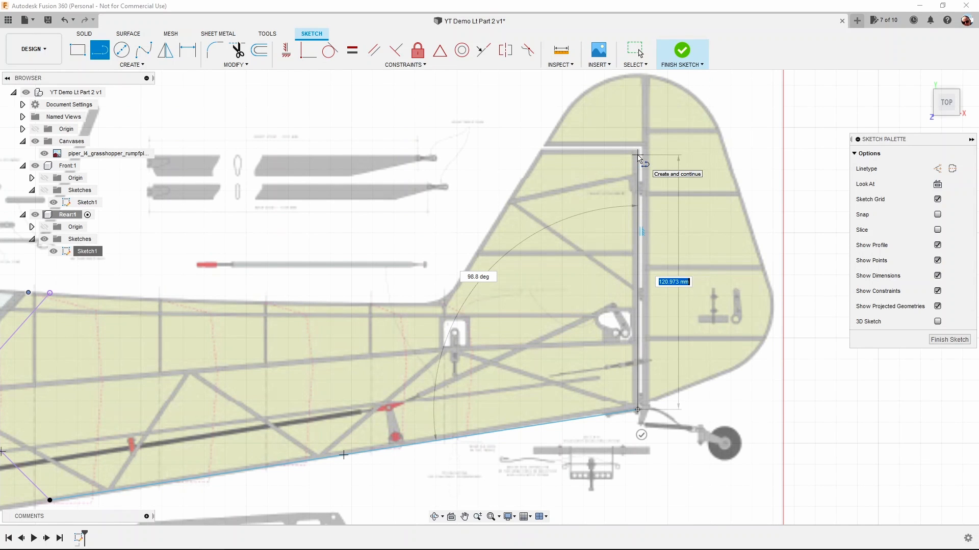
{"action": "key", "text": "Tab"}
{"action": "type", "text": "90"}
{"action": "key", "text": "Tab"}
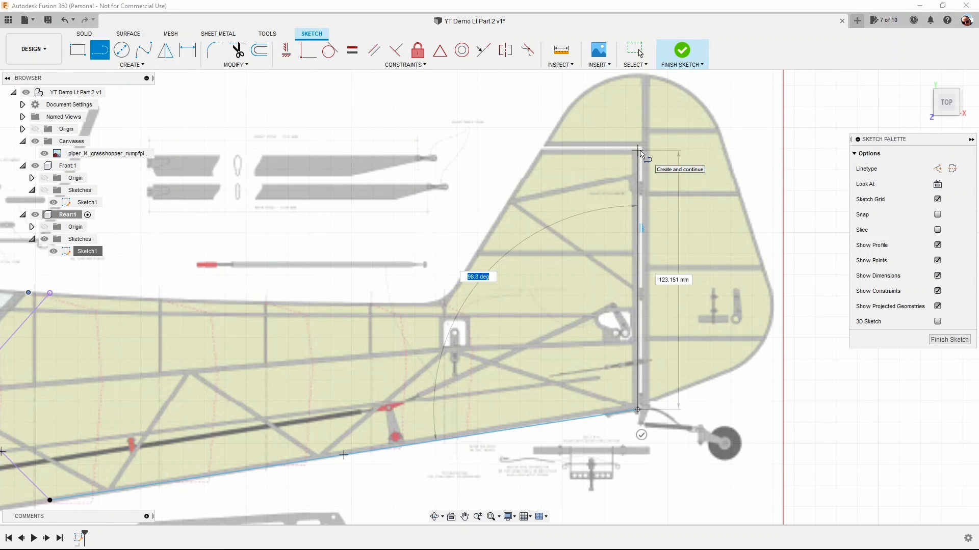
{"action": "scroll", "coordinate": [641, 154], "scroll_direction": "up", "scroll_amount": 5}
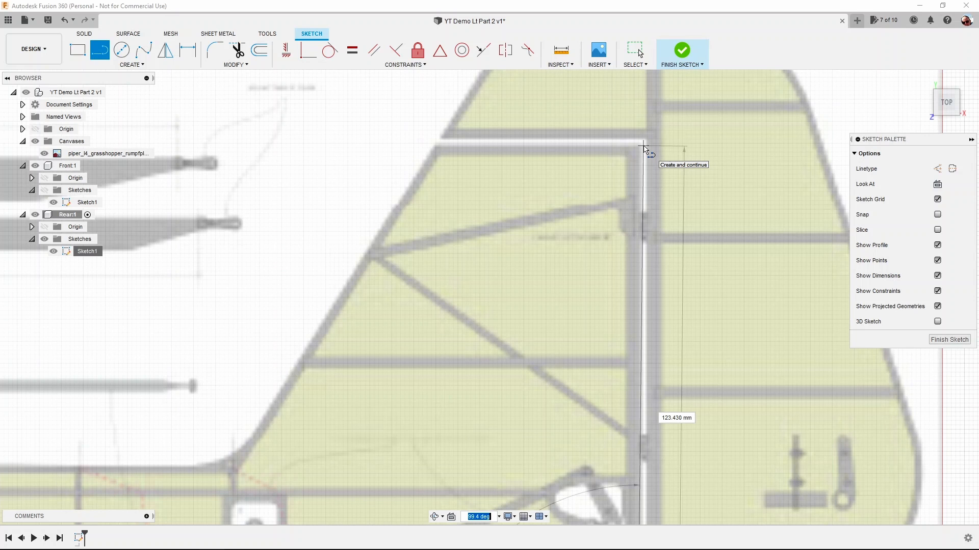
{"action": "left_click", "coordinate": [643, 147]}
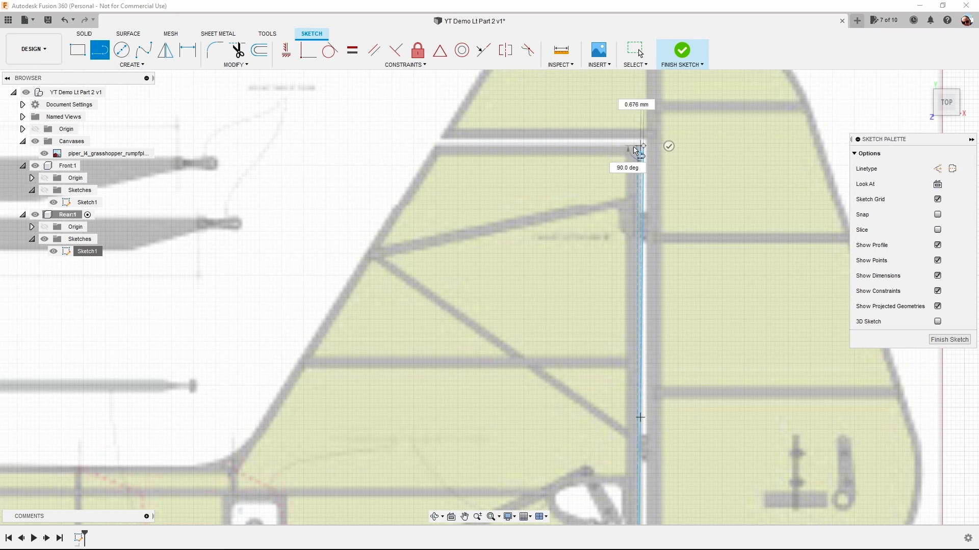
Continue the outline horizontally to the fin's leading edge and about 79 mm down that edge to the start of the fuselage fillet.
{"action": "left_click", "coordinate": [436, 148]}
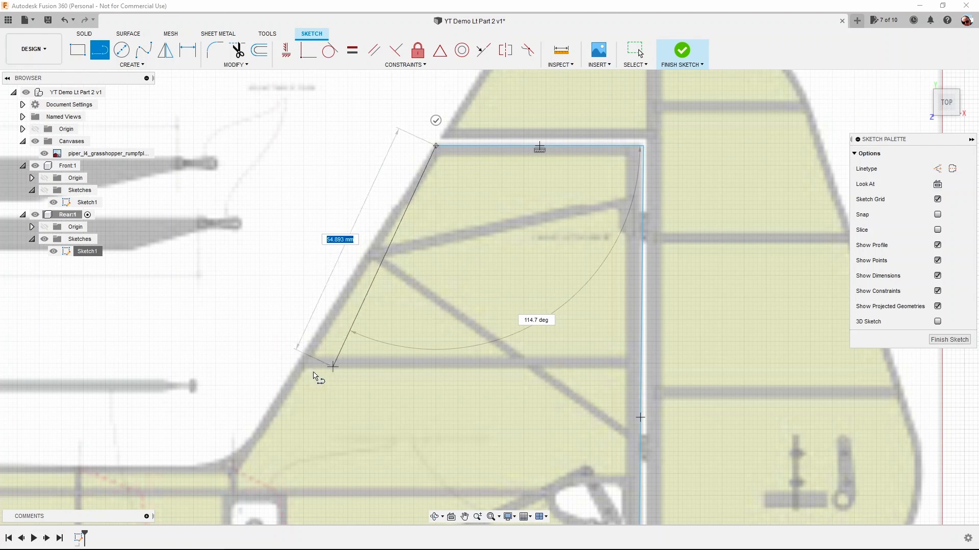
{"action": "middle_click_drag", "start_coordinate": [249, 384], "coordinate": [388, 122]}
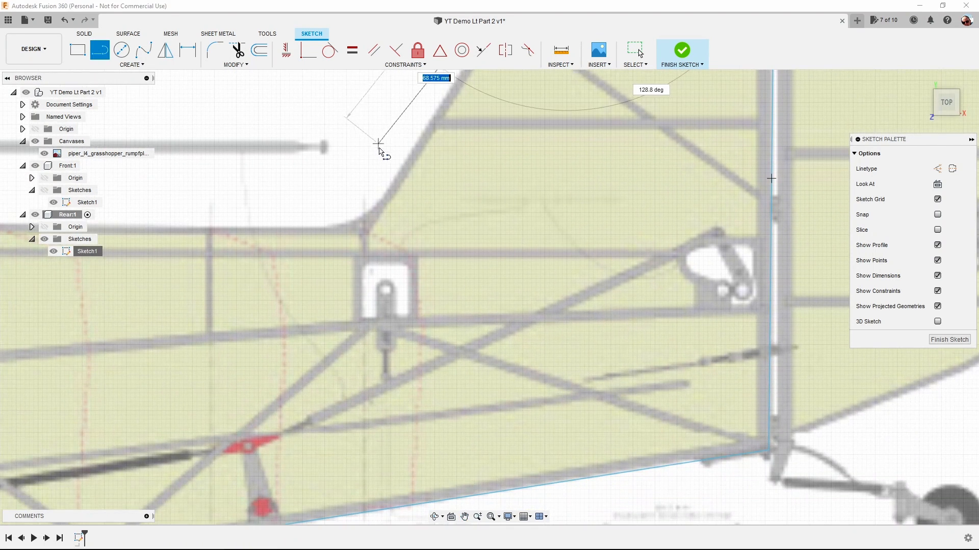
{"action": "left_click", "coordinate": [383, 201]}
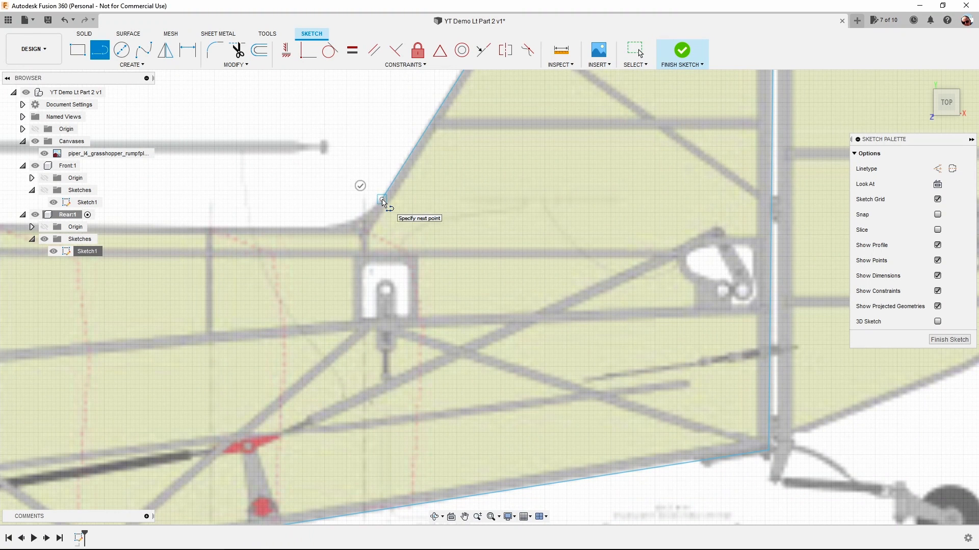
{"action": "left_click", "coordinate": [360, 185]}
Draw a fit point spline along the fuselage top from the upper projected endpoint to the fin fillet, and adjust its end tangent to the plan.
{"action": "scroll", "coordinate": [451, 216], "scroll_direction": "down", "scroll_amount": 4}
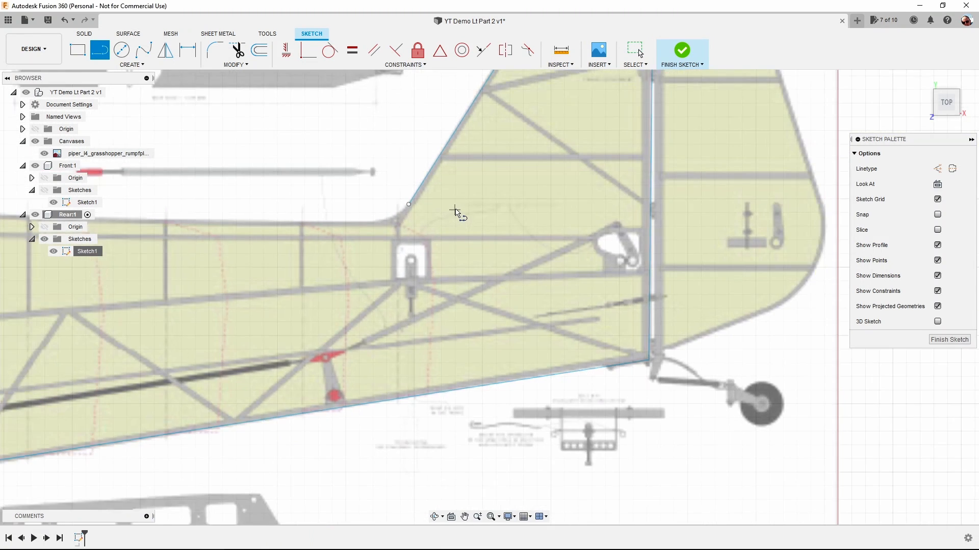
{"action": "middle_click_drag", "start_coordinate": [469, 229], "coordinate": [698, 189]}
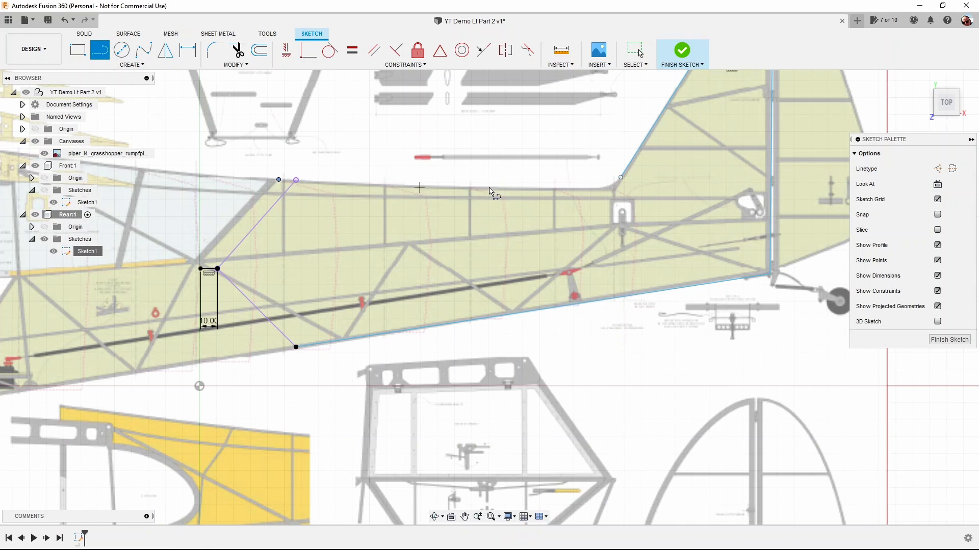
{"action": "left_click", "coordinate": [145, 51]}
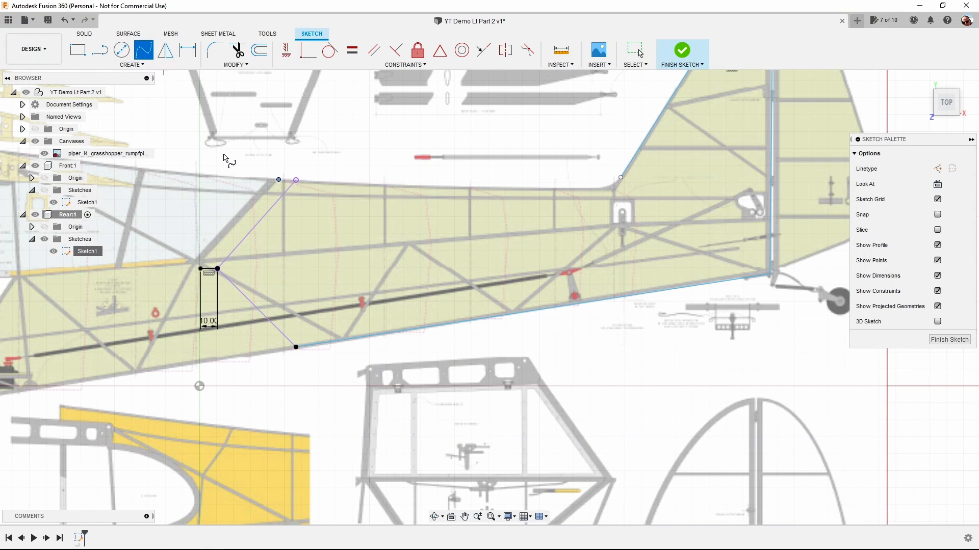
{"action": "left_click", "coordinate": [296, 180]}
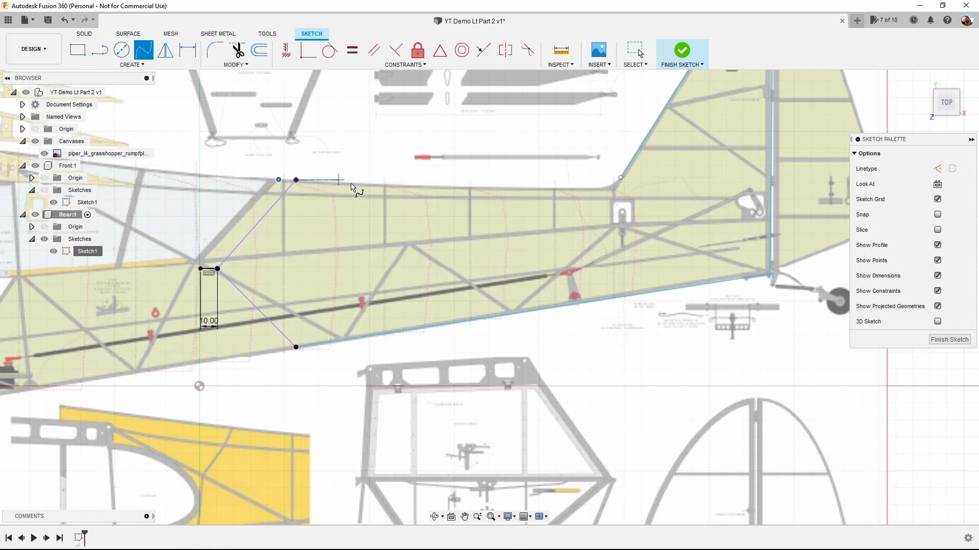
{"action": "scroll", "coordinate": [597, 187], "scroll_direction": "up", "scroll_amount": 3}
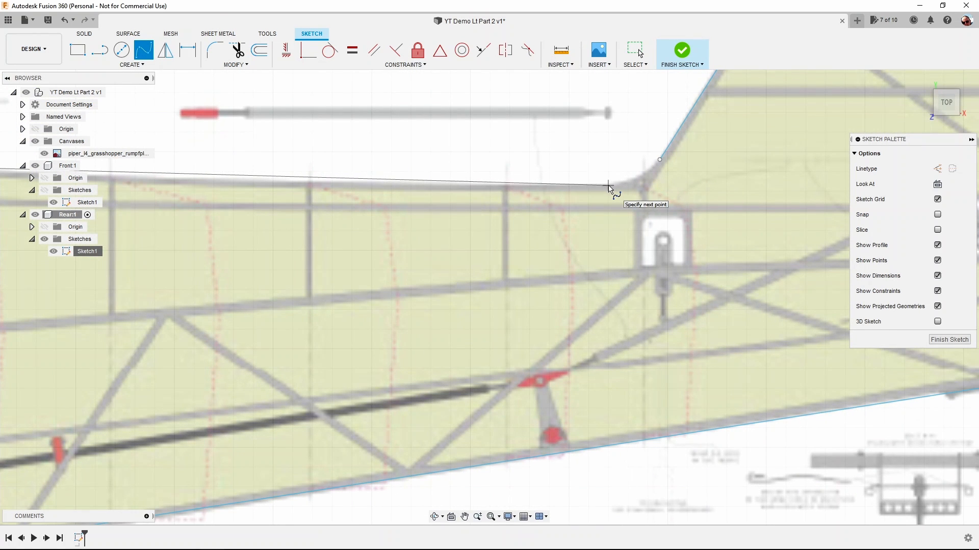
{"action": "left_click", "coordinate": [608, 186]}
{"action": "left_click", "coordinate": [608, 209]}
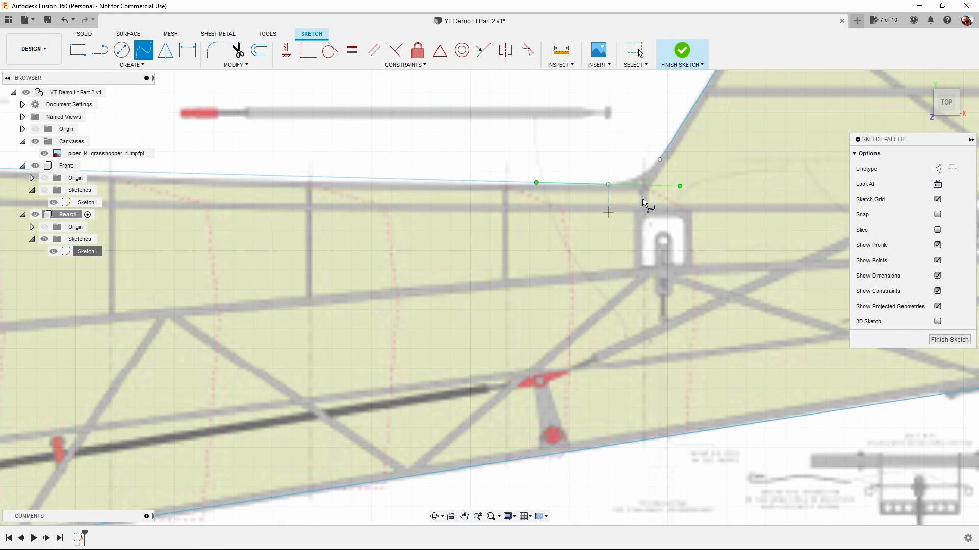
{"action": "key", "text": "Escape"}
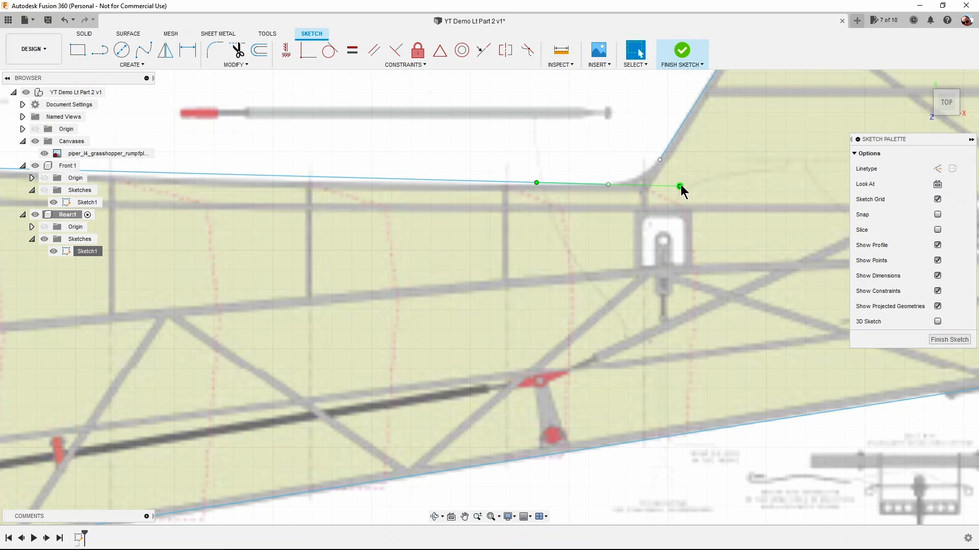
{"action": "left_click_drag", "start_coordinate": [680, 185], "coordinate": [683, 183]}
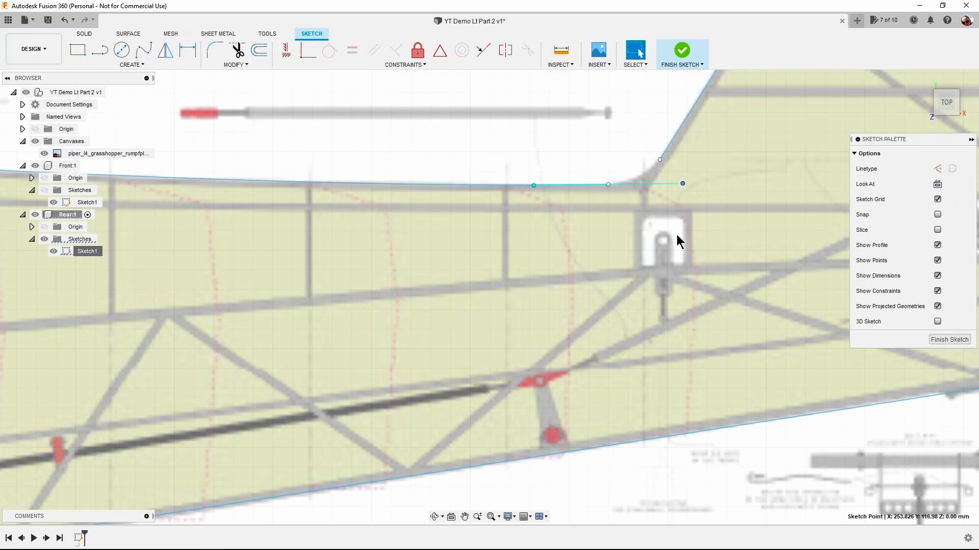
Close the outline with a tangent arc of about 17 mm radius from the spline's end to the fin's leading edge.
{"action": "left_click", "coordinate": [132, 65]}
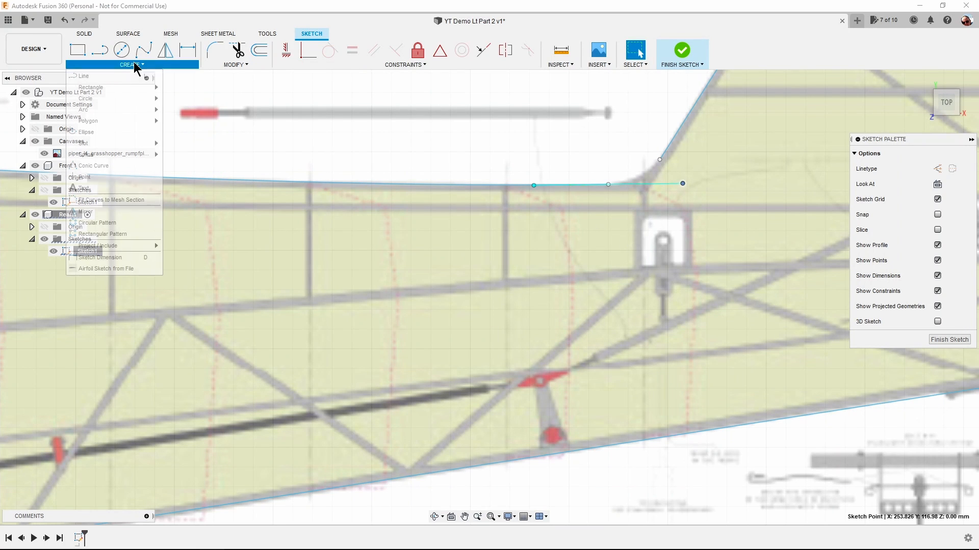
{"action": "mouse_move", "coordinate": [132, 110]}
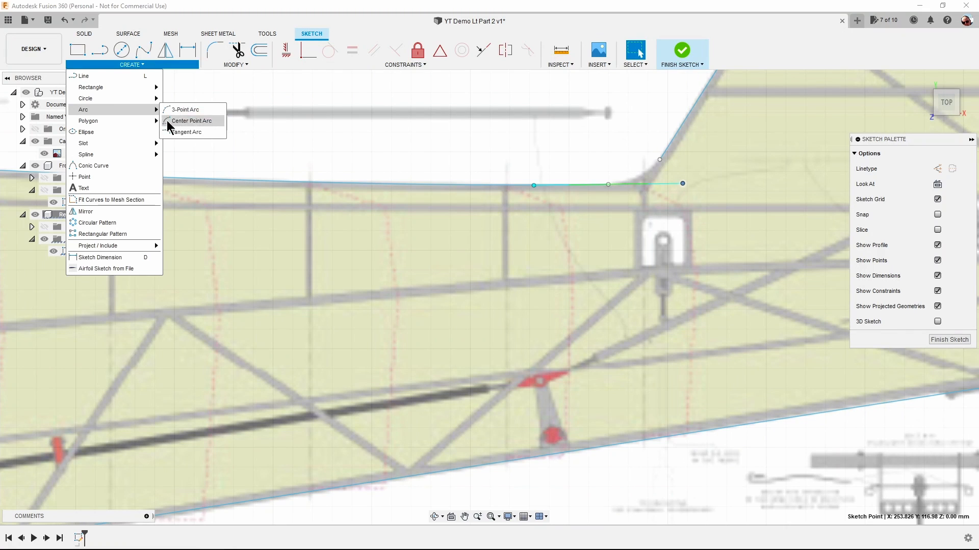
{"action": "left_click", "coordinate": [186, 132]}
{"action": "left_click", "coordinate": [608, 184]}
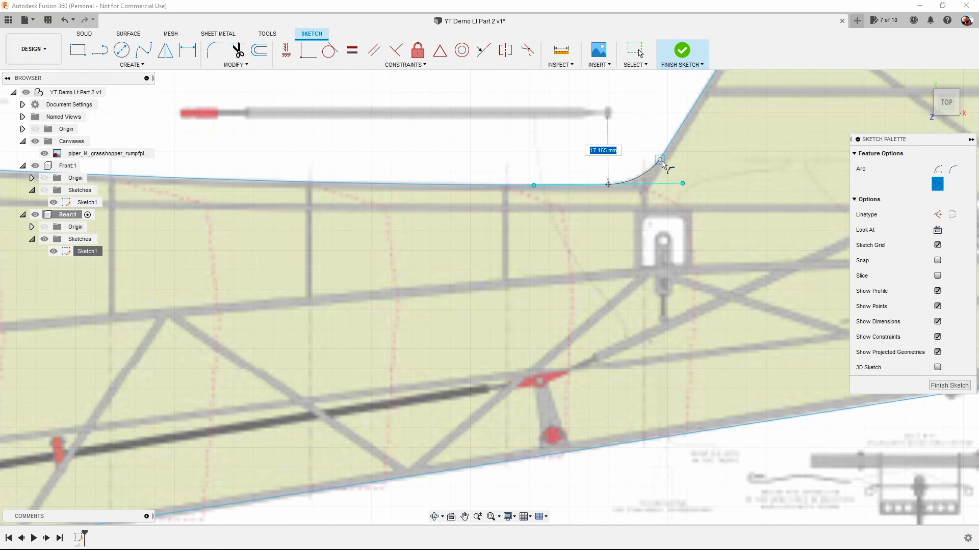
{"action": "left_click", "coordinate": [660, 160]}
Hide the plan canvas and finish the Rear sketch.
{"action": "scroll", "coordinate": [665, 163], "scroll_direction": "down", "scroll_amount": 2}
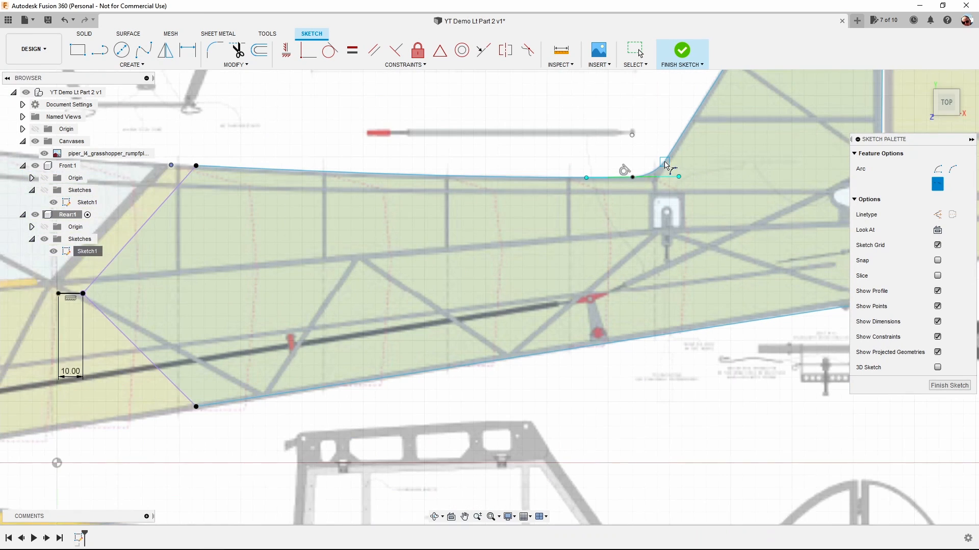
{"action": "scroll", "coordinate": [665, 164], "scroll_direction": "down", "scroll_amount": 4}
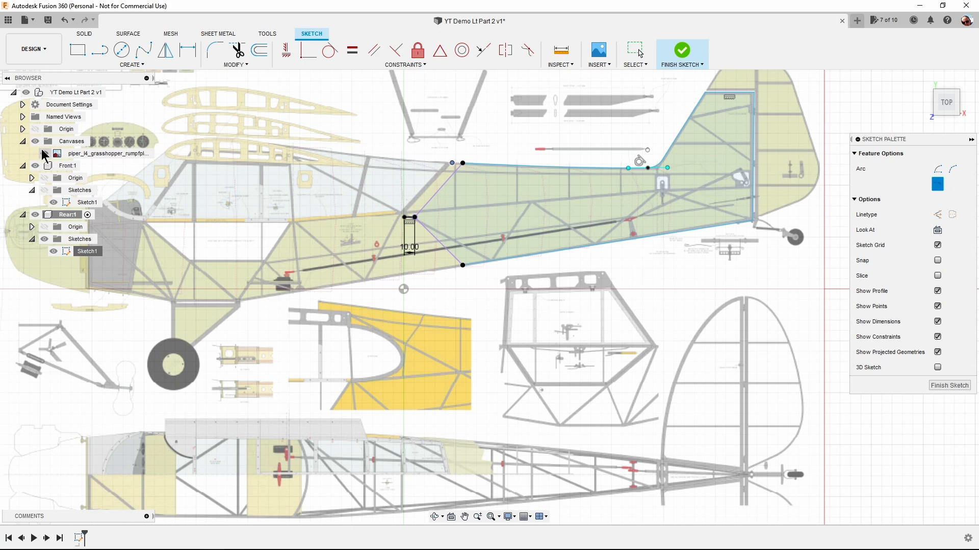
{"action": "left_click", "coordinate": [44, 153]}
{"action": "mouse_move", "coordinate": [623, 264]}
{"action": "middle_mouse_down"}
{"action": "mouse_move", "coordinate": [485, 295]}
{"action": "mouse_move", "coordinate": [531, 265]}
{"action": "middle_mouse_up"}
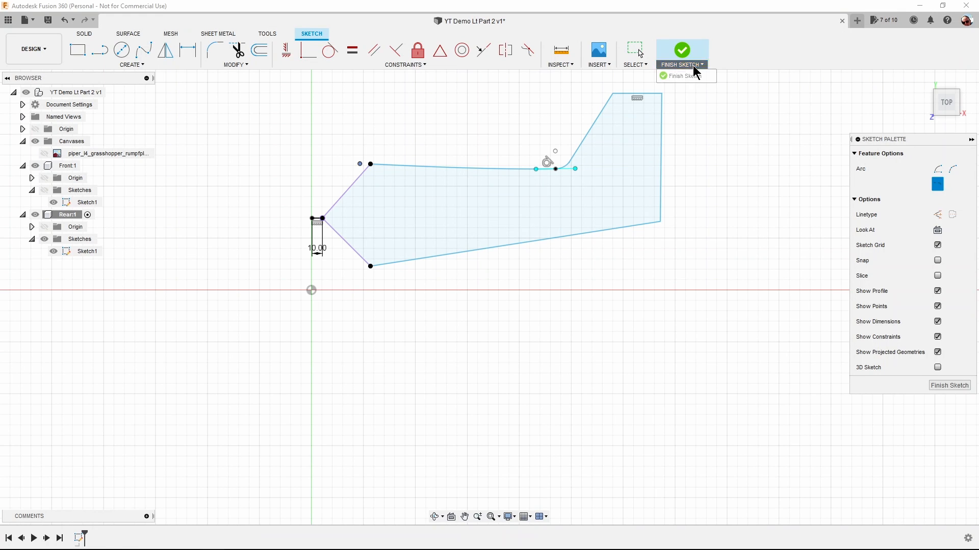
{"action": "left_click", "coordinate": [693, 66]}
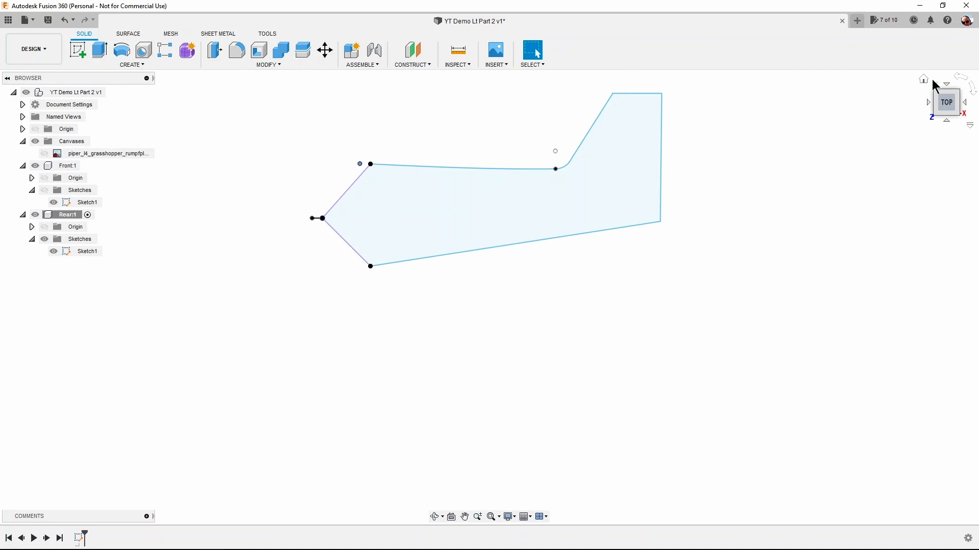
Switch to the home view and show the Front component's sketches beside the Rear profile.
{"action": "left_click", "coordinate": [924, 80]}
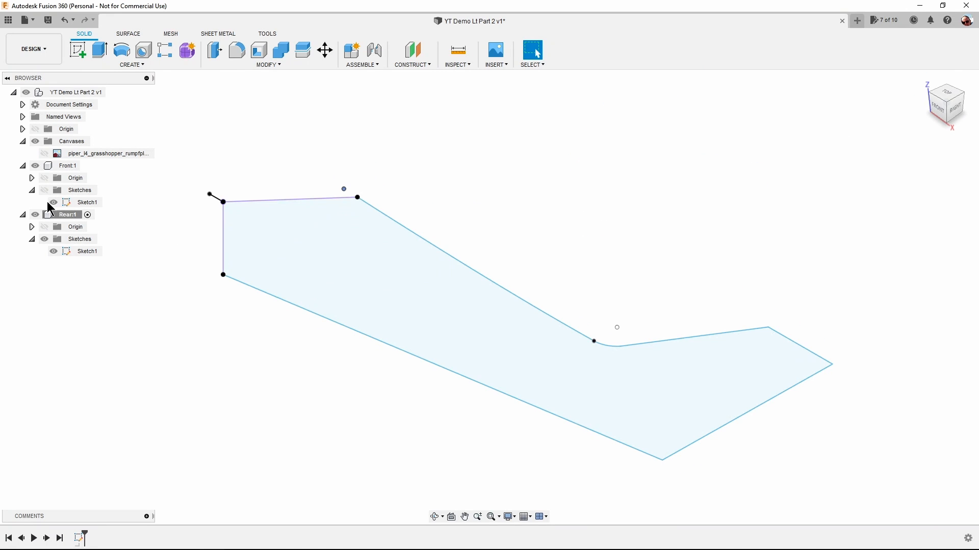
{"action": "left_click", "coordinate": [45, 190]}
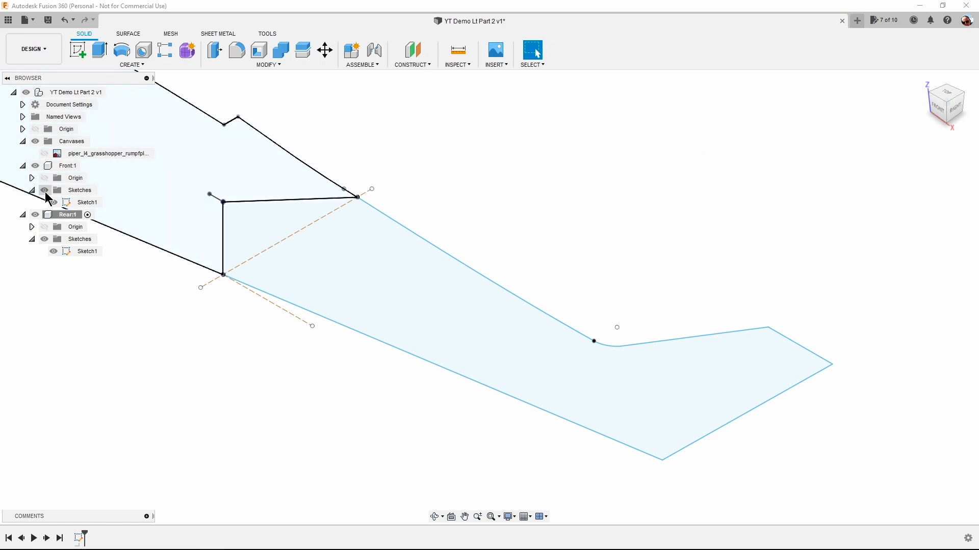
{"action": "scroll", "coordinate": [502, 178], "scroll_direction": "down", "scroll_amount": 2}
{"action": "scroll", "coordinate": [502, 178], "scroll_direction": "down", "scroll_amount": 5}
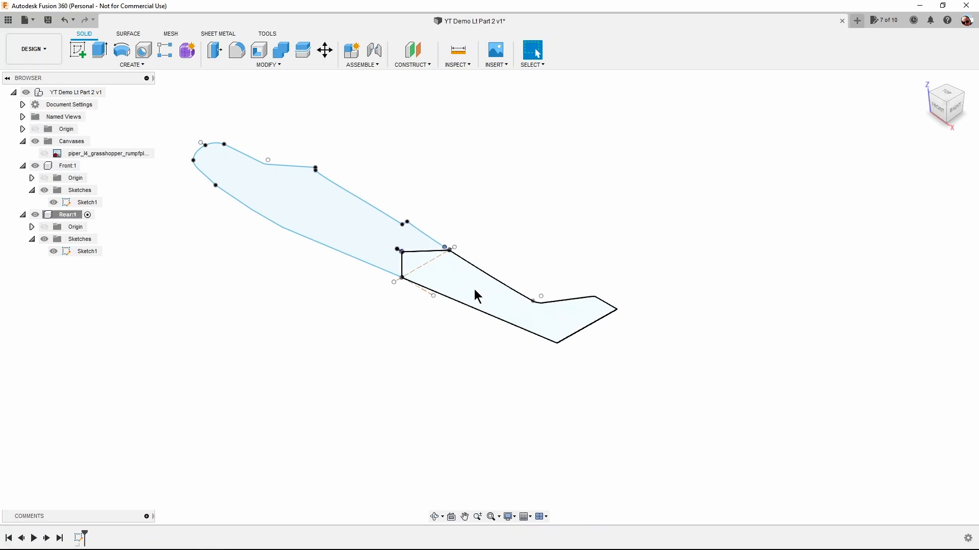
Extrude the Rear side profile 5 mm as a new body.
{"action": "left_click", "coordinate": [477, 296]}
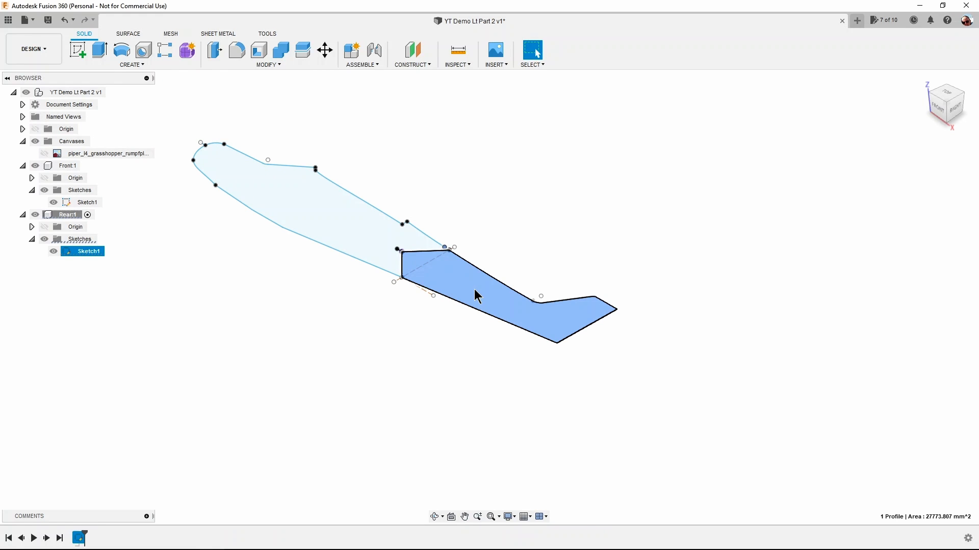
{"action": "right_click", "coordinate": [477, 296]}
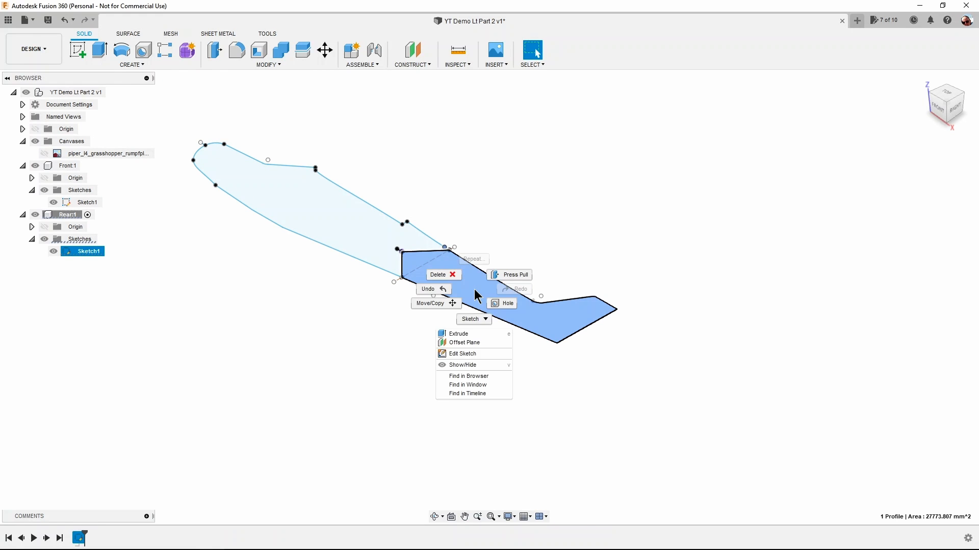
{"action": "left_click", "coordinate": [458, 335]}
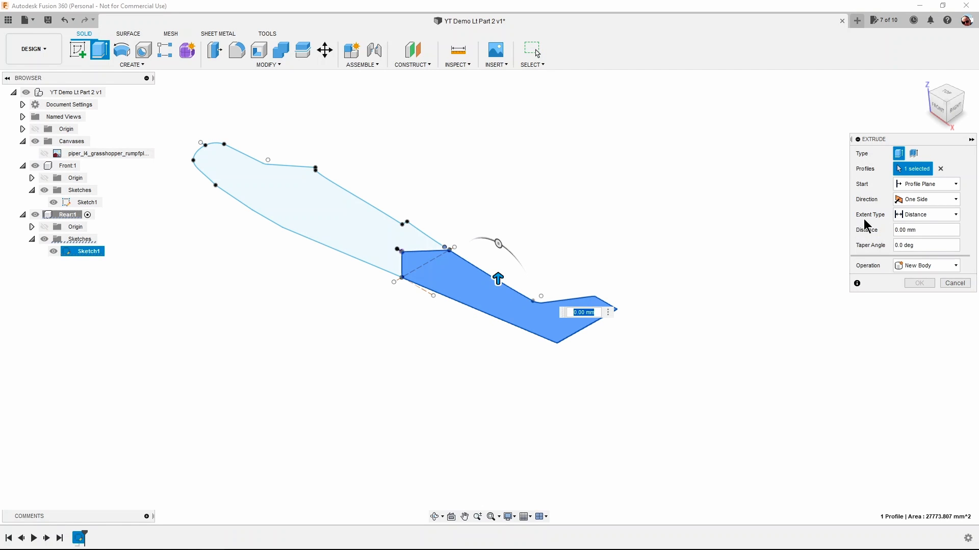
{"action": "type", "text": "5"}
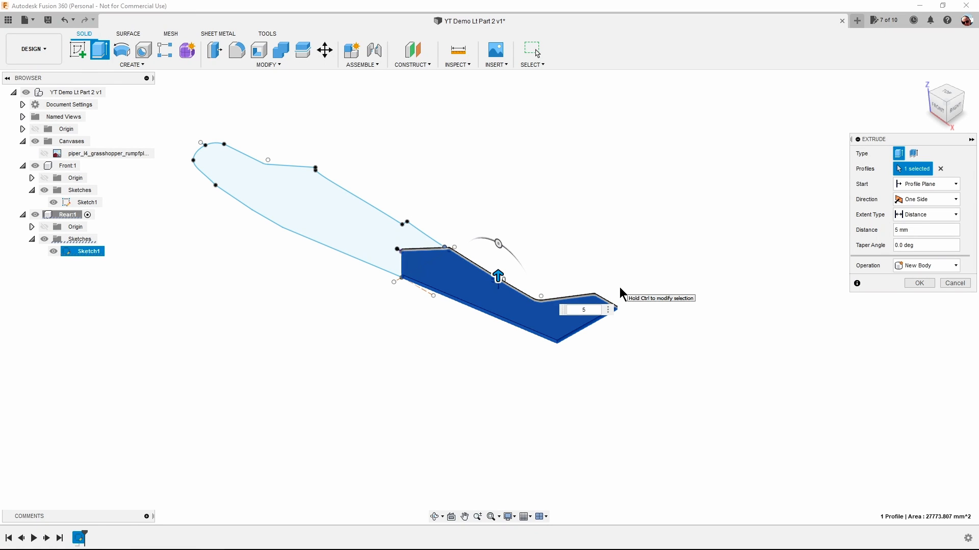
{"action": "key", "text": "Return"}
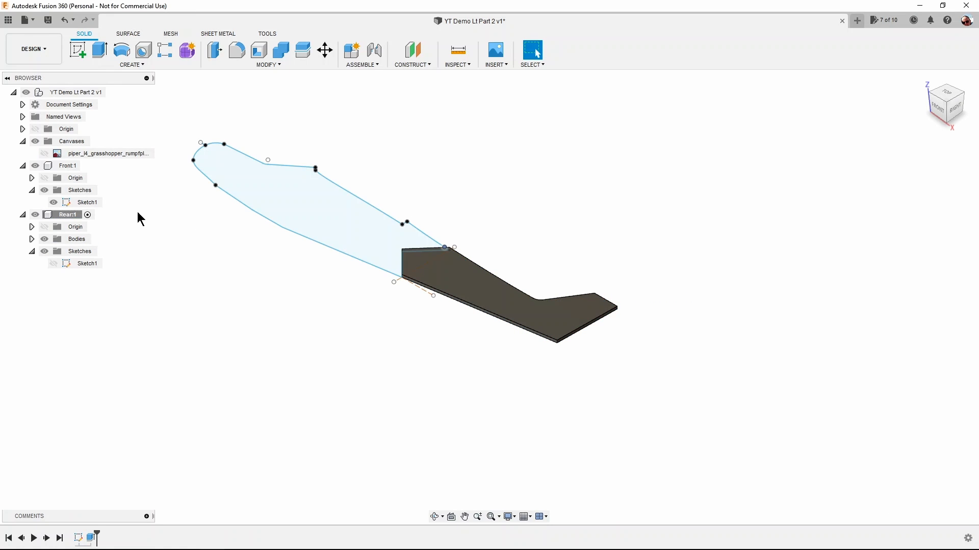
Activate the Front component and extrude its side profile flush with the Rear body.
{"action": "left_click", "coordinate": [86, 169]}
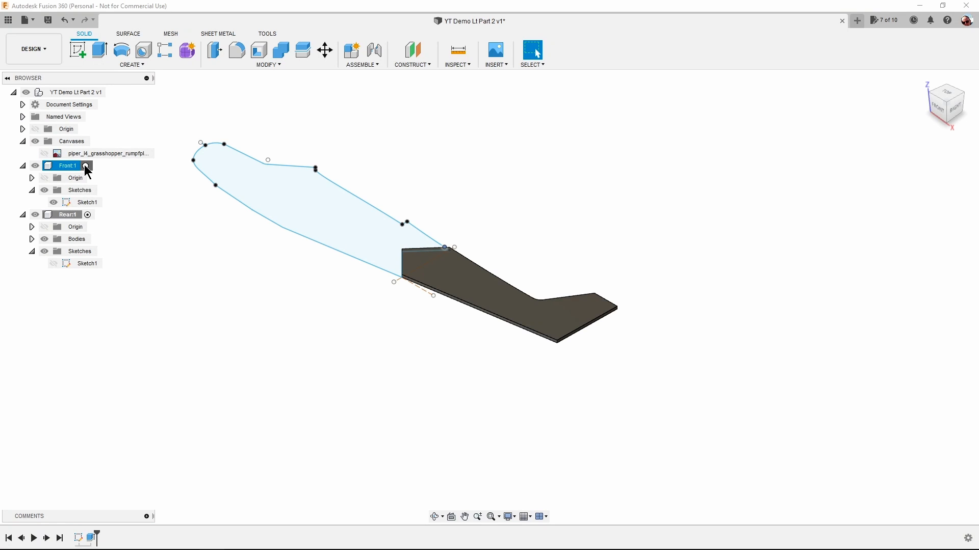
{"action": "left_click", "coordinate": [86, 166]}
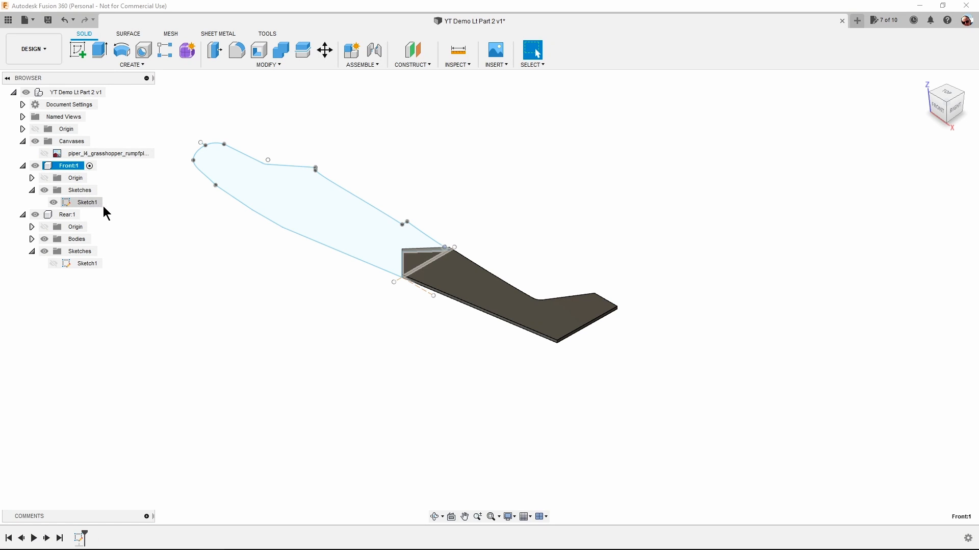
{"action": "left_click", "coordinate": [284, 195]}
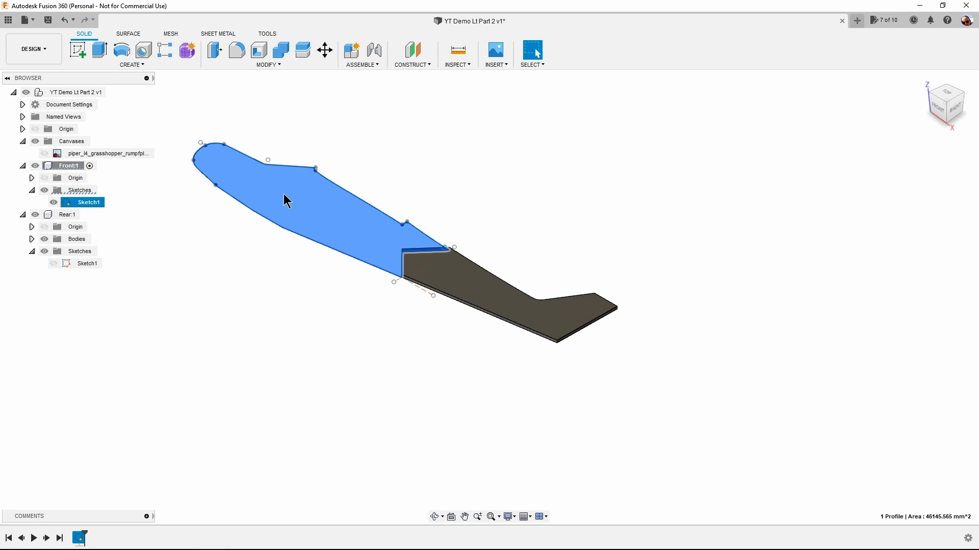
{"action": "right_click", "coordinate": [284, 196]}
{"action": "left_click", "coordinate": [269, 237]}
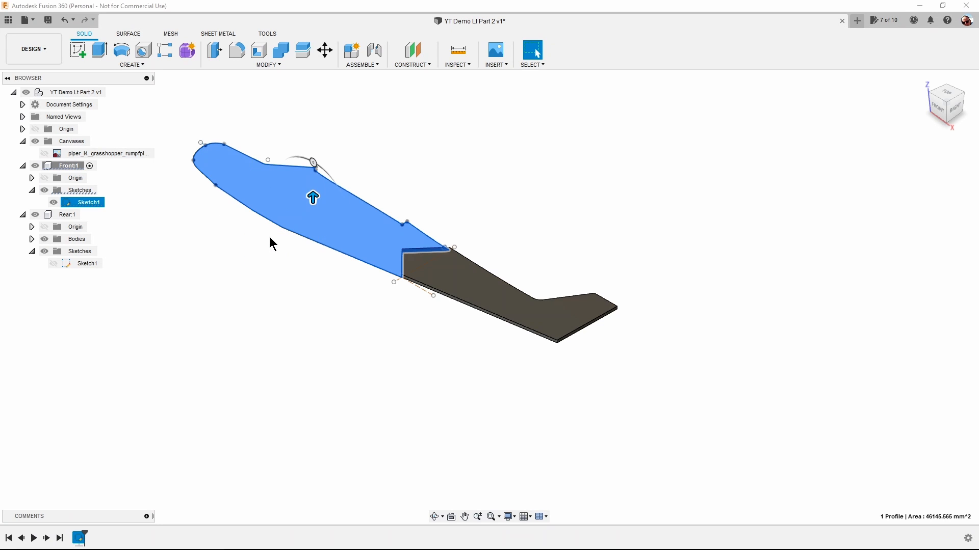
{"action": "type", "text": "3"}
{"action": "key", "text": "Return"}
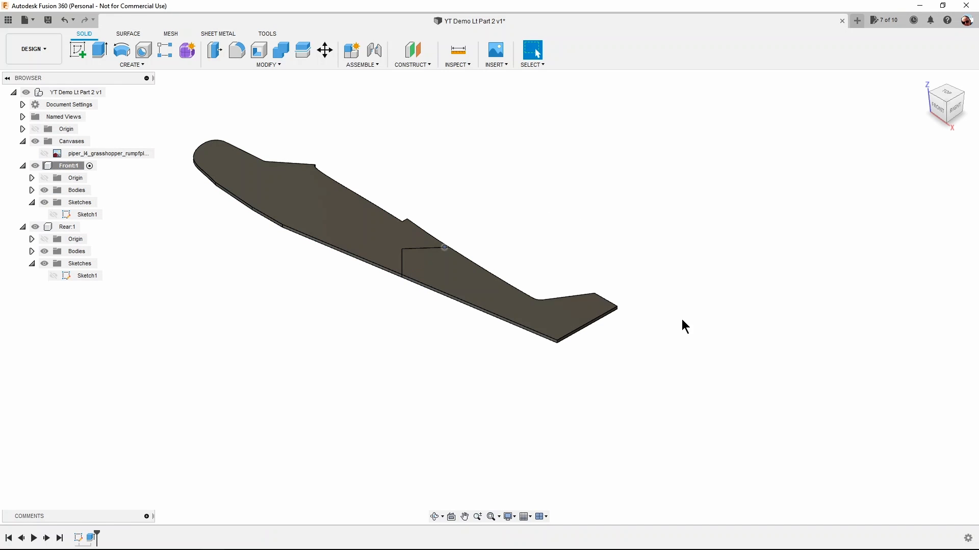
Apply the Paint - Enamel Glossy (Yellow) appearance to the Rear body.
{"action": "left_click", "coordinate": [463, 278]}
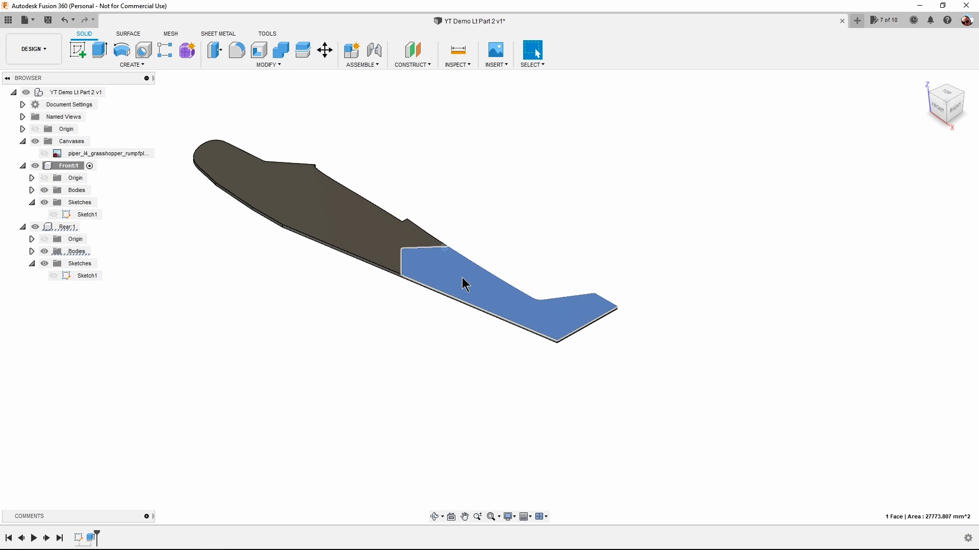
{"action": "right_click", "coordinate": [465, 285]}
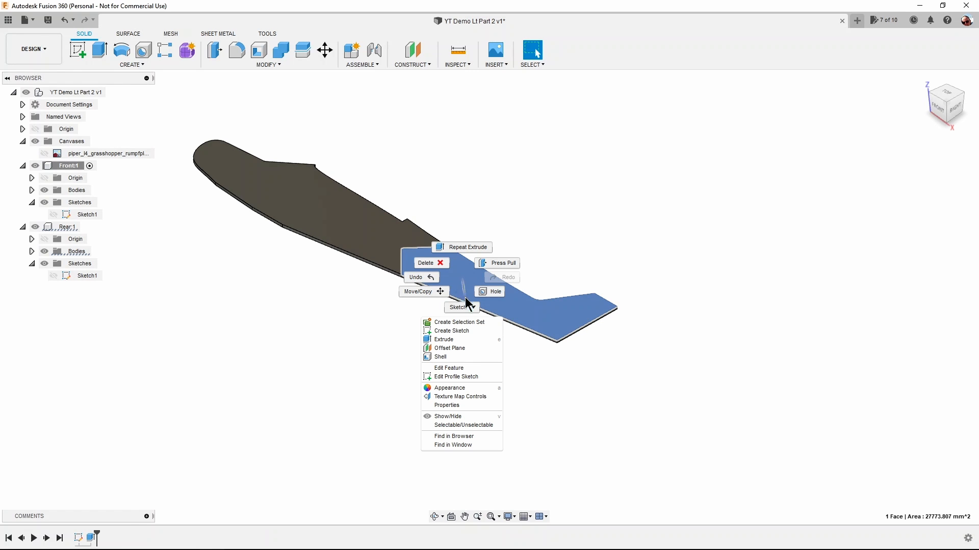
{"action": "left_click", "coordinate": [468, 388]}
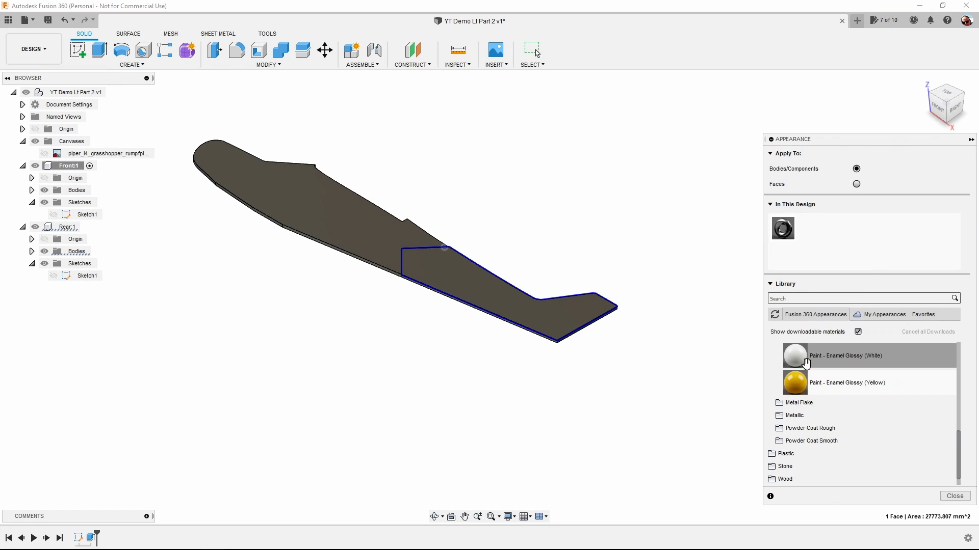
{"action": "scroll", "coordinate": [806, 364], "scroll_direction": "up", "scroll_amount": 4}
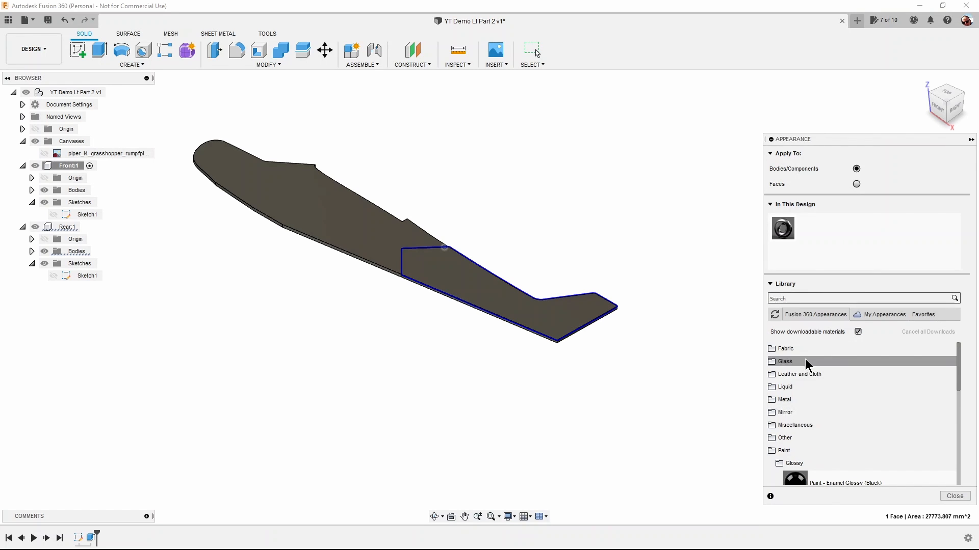
{"action": "scroll", "coordinate": [811, 365], "scroll_direction": "down", "scroll_amount": 5}
{"action": "scroll", "coordinate": [807, 365], "scroll_direction": "down", "scroll_amount": 2}
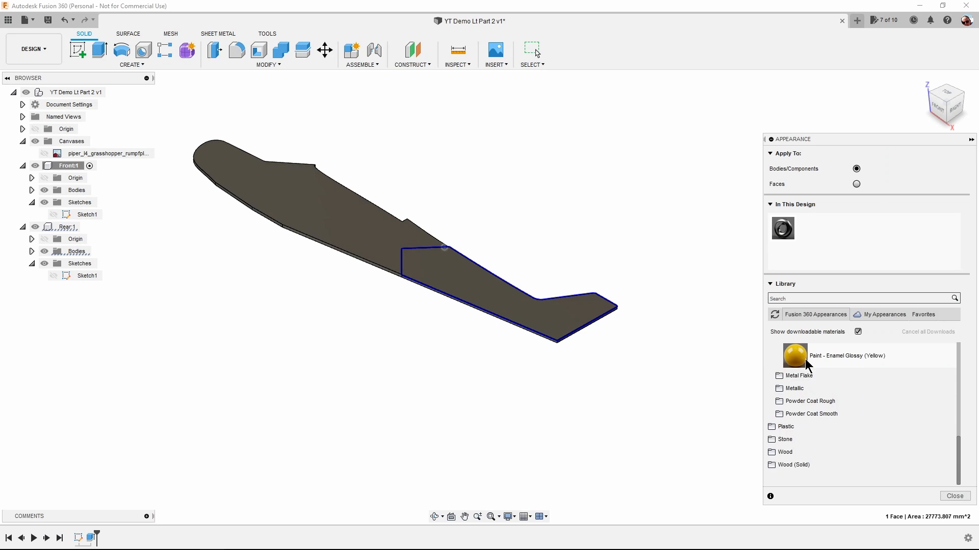
{"action": "left_click", "coordinate": [800, 357]}
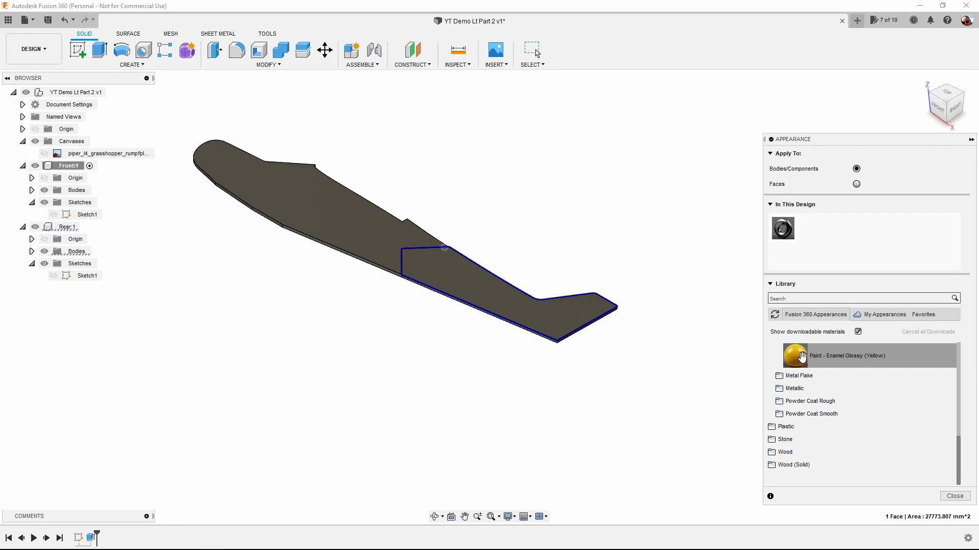
{"action": "left_click_drag", "start_coordinate": [798, 357], "coordinate": [545, 308]}
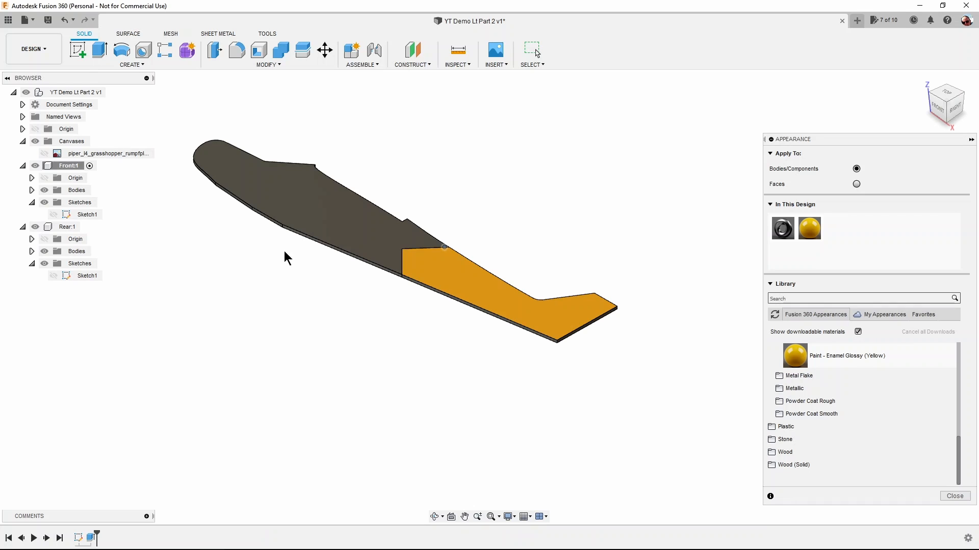
Show Sketch1 of the Rear component and Sketch1 of the Front component on the model.
{"action": "left_click", "coordinate": [54, 275]}
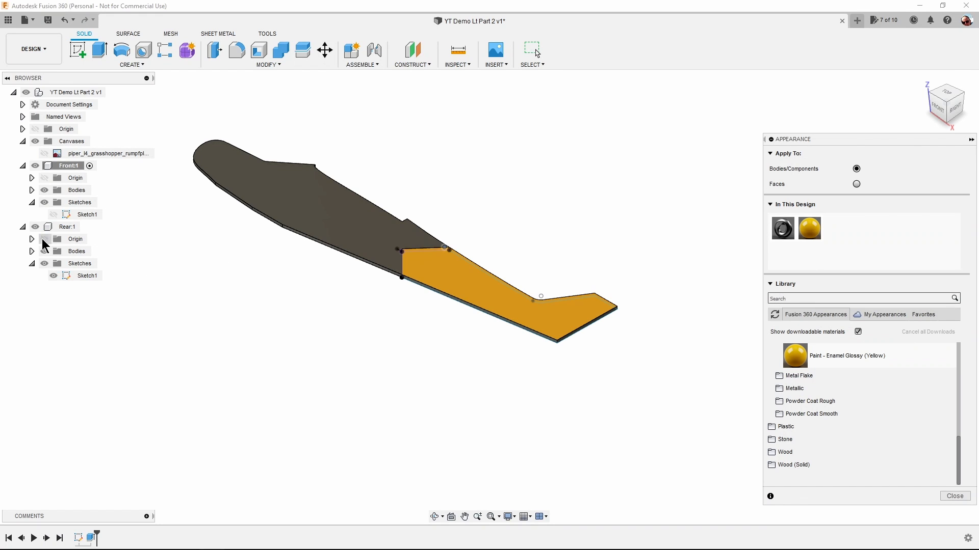
{"action": "left_click", "coordinate": [54, 214]}
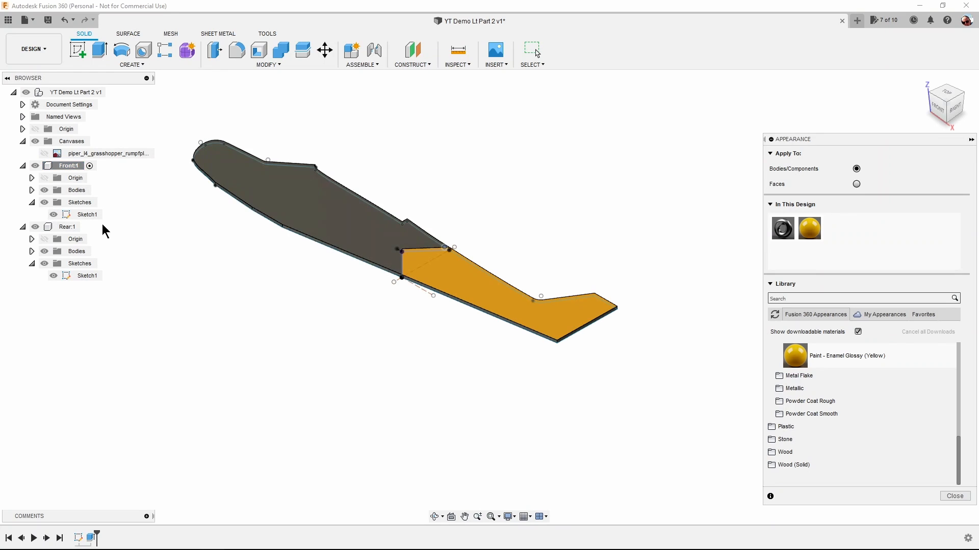
{"action": "scroll", "coordinate": [194, 219], "scroll_direction": "up", "scroll_amount": 2}
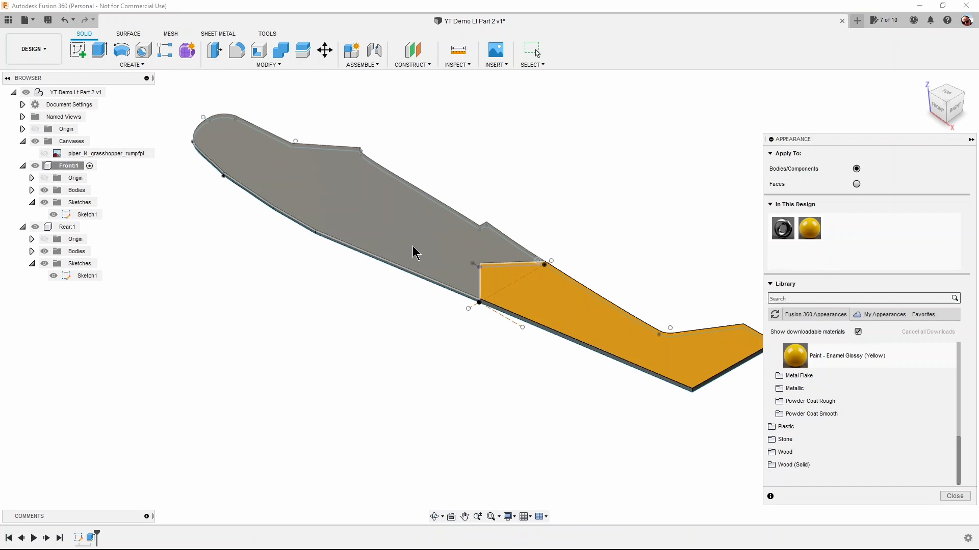
{"action": "left_click", "coordinate": [947, 91]}
{"action": "scroll", "coordinate": [516, 339], "scroll_direction": "down", "scroll_amount": 2}
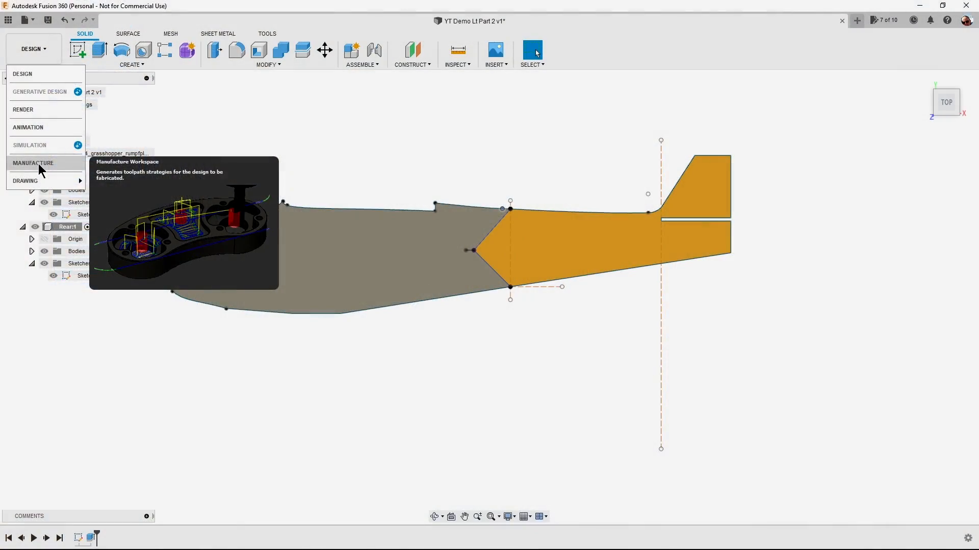
Switch to the Manufacture workspace and create a new Cutting setup with the Front body as its model.
{"action": "left_click", "coordinate": [38, 164]}
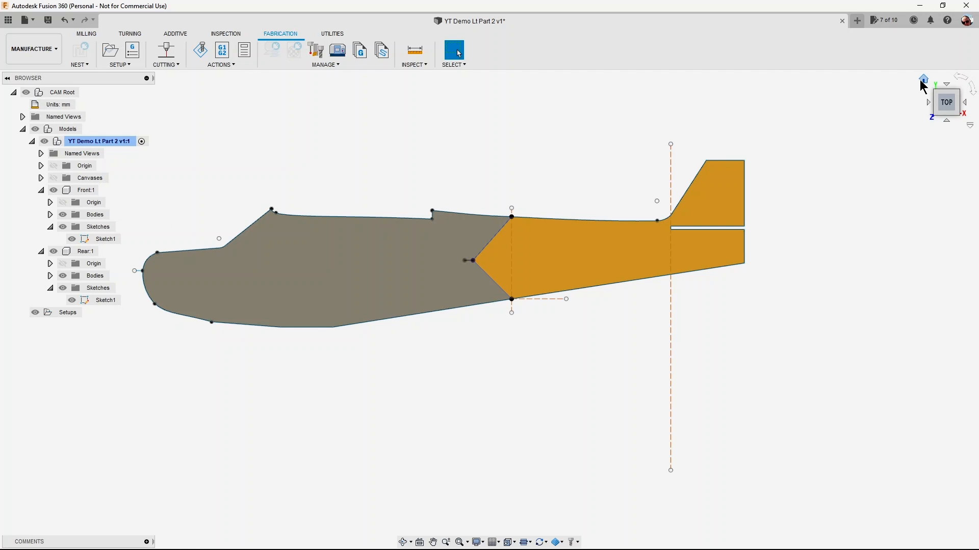
{"action": "left_click", "coordinate": [923, 80]}
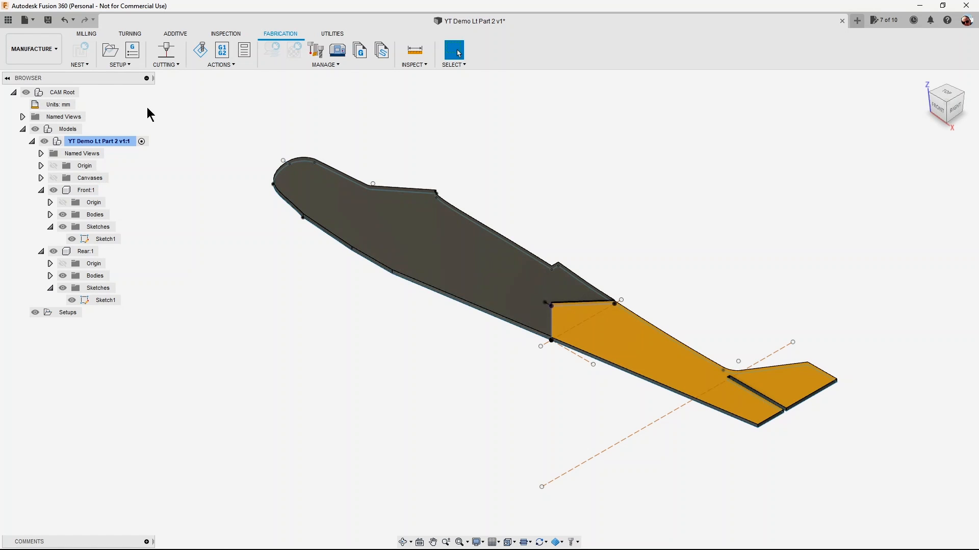
{"action": "left_click", "coordinate": [131, 67]}
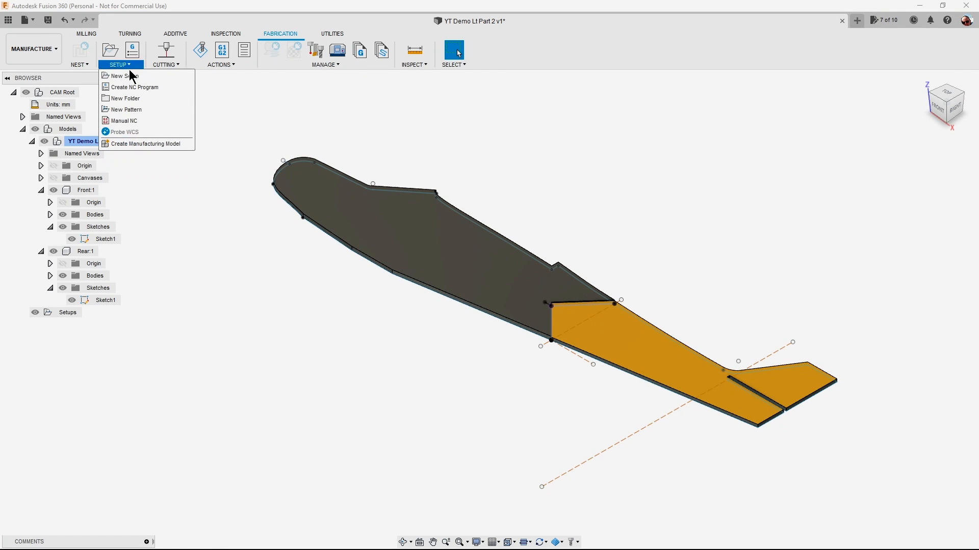
{"action": "left_click", "coordinate": [128, 76]}
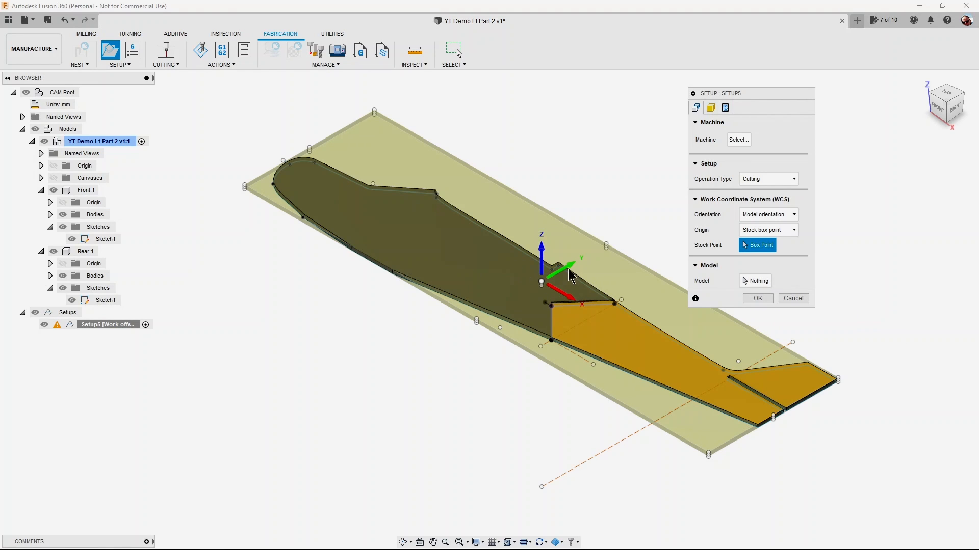
{"action": "left_click", "coordinate": [753, 281]}
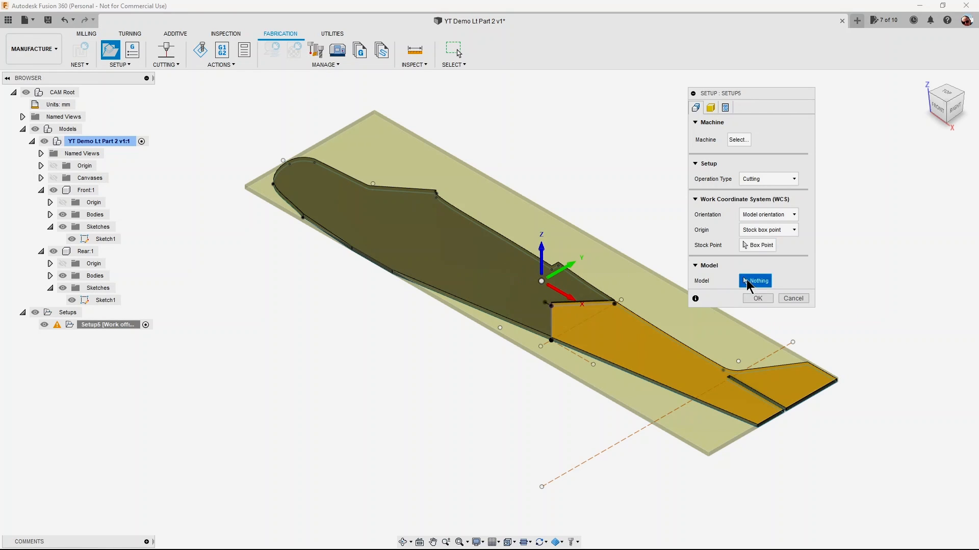
{"action": "left_click", "coordinate": [414, 251]}
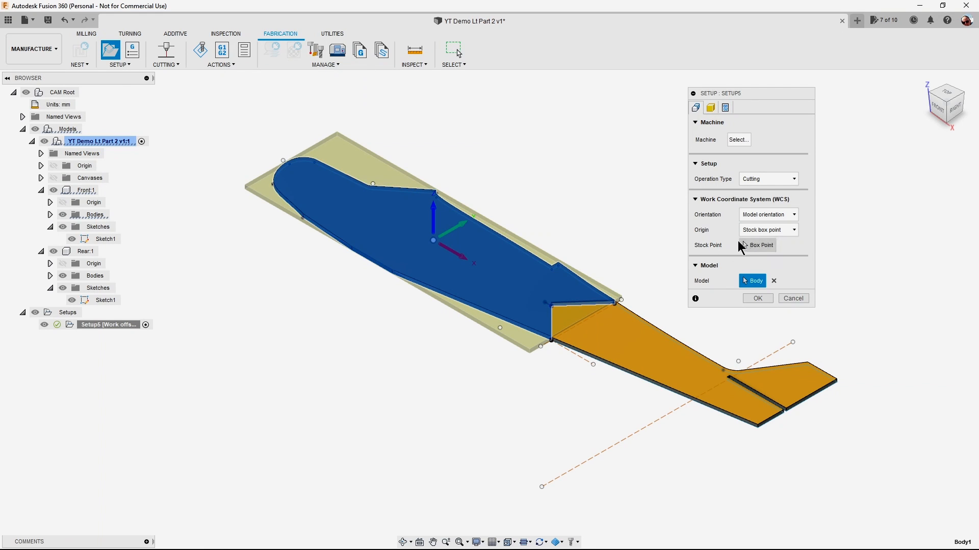
Set the setup's origin to the lower stock box corner beside the fuselage nose.
{"action": "left_click", "coordinate": [746, 246]}
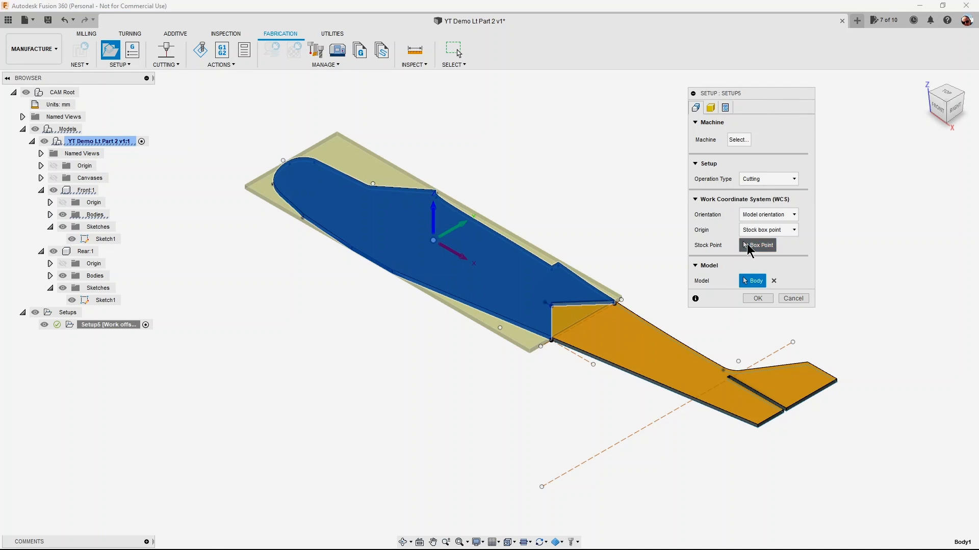
{"action": "scroll", "coordinate": [248, 231], "scroll_direction": "up", "scroll_amount": 5}
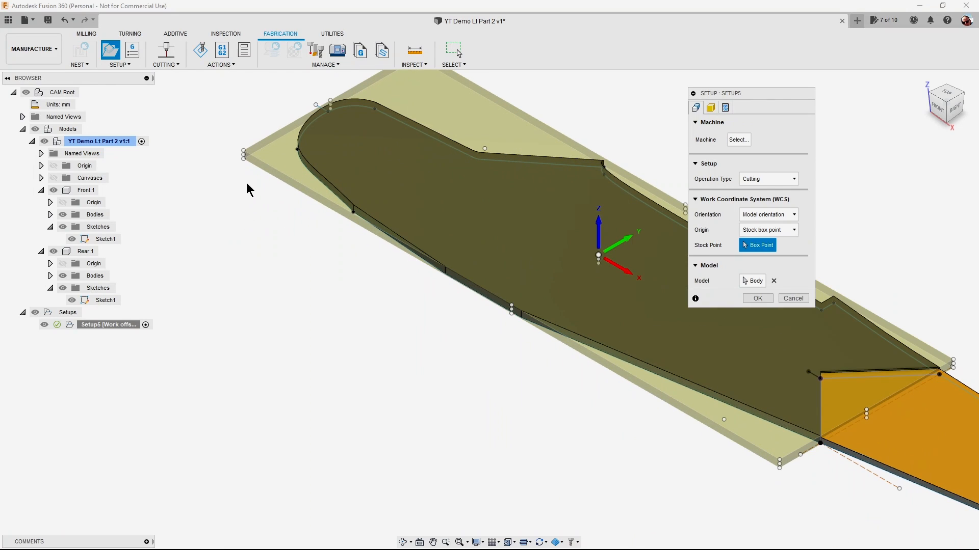
{"action": "left_click", "coordinate": [243, 159]}
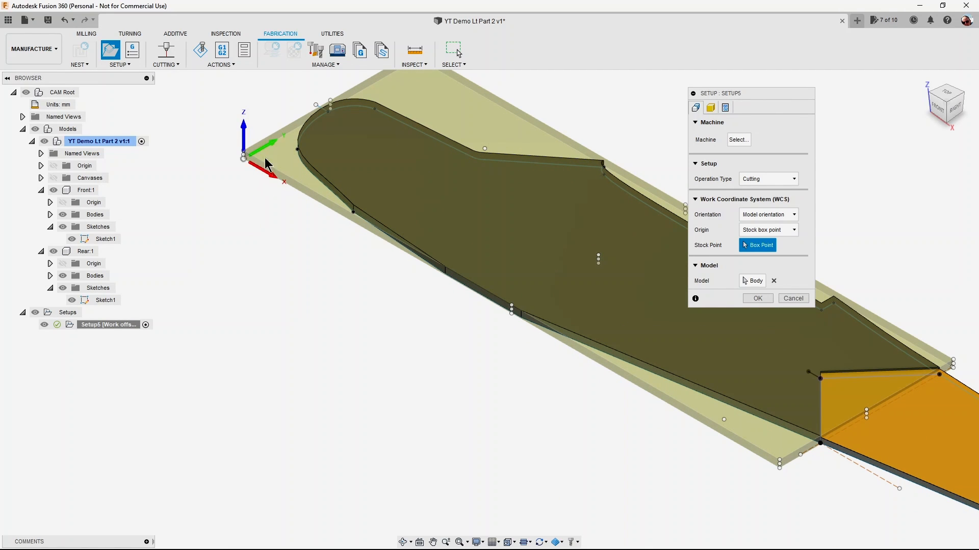
{"action": "scroll", "coordinate": [418, 301], "scroll_direction": "down", "scroll_amount": 2}
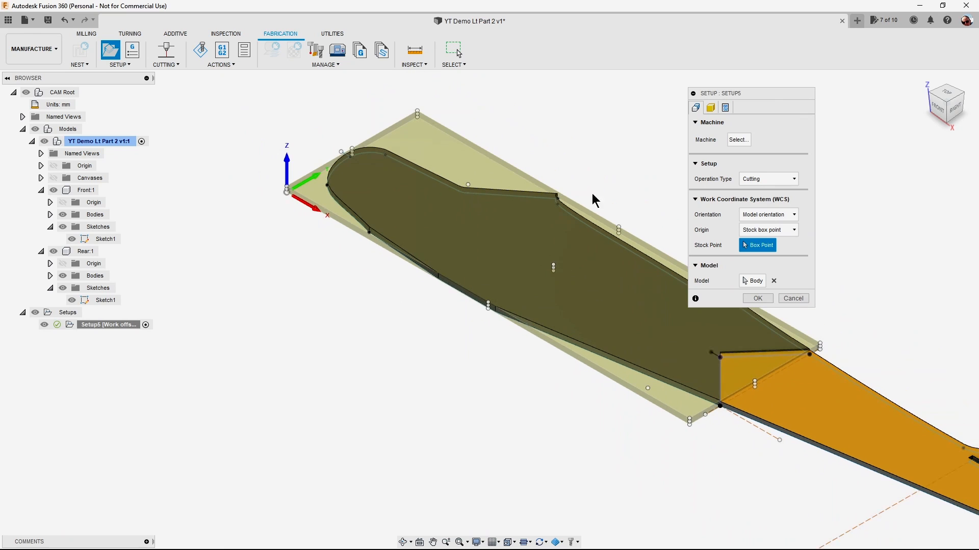
Set the stock side offset to 10 mm and name the setup's program Front.
{"action": "left_click", "coordinate": [711, 108]}
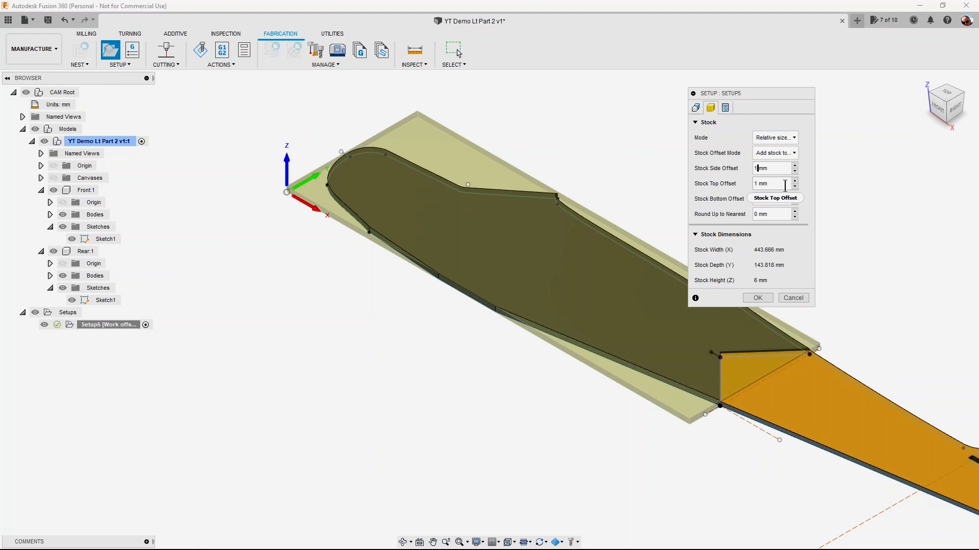
{"action": "type", "text": "0"}
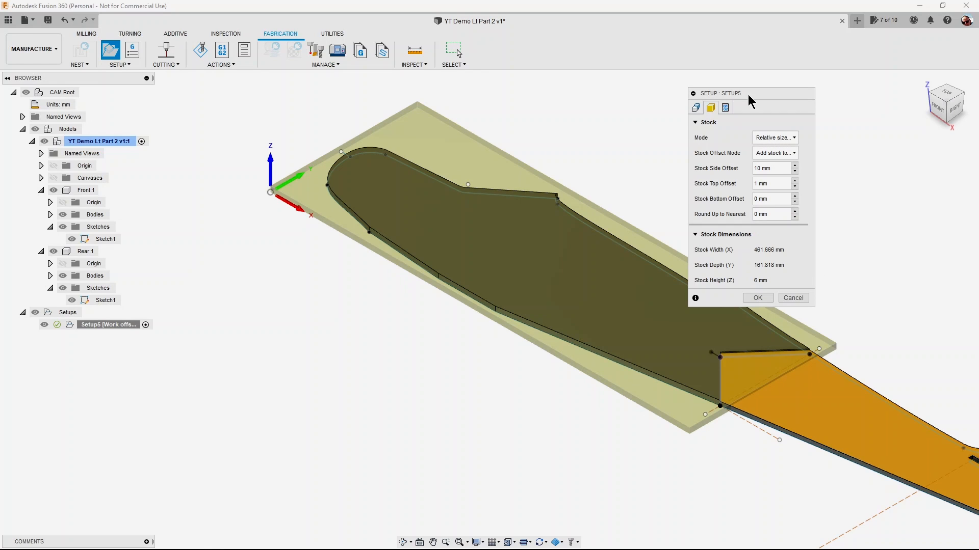
{"action": "left_click", "coordinate": [726, 108]}
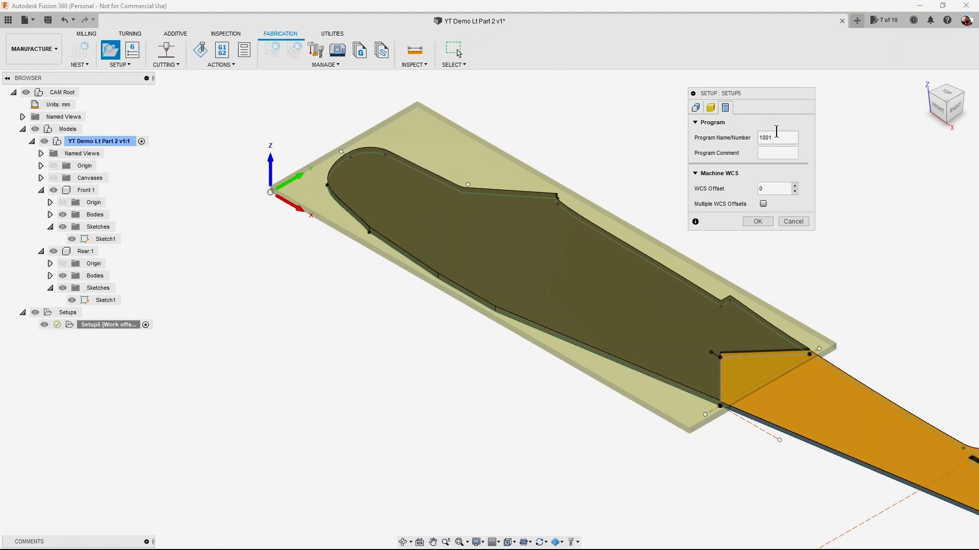
{"action": "left_click_drag", "start_coordinate": [793, 137], "coordinate": [753, 134]}
{"action": "type", "text": "ront"}
{"action": "left_click", "coordinate": [757, 221]}
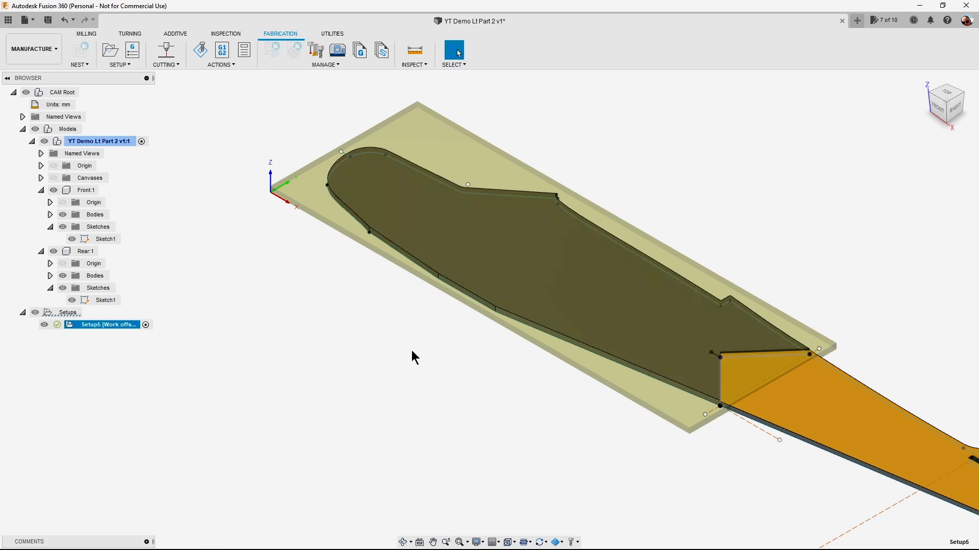
Start a 2D Profile cutting operation using the Kerf 1mm laser cutter from the local HotWire library.
{"action": "left_click", "coordinate": [176, 66]}
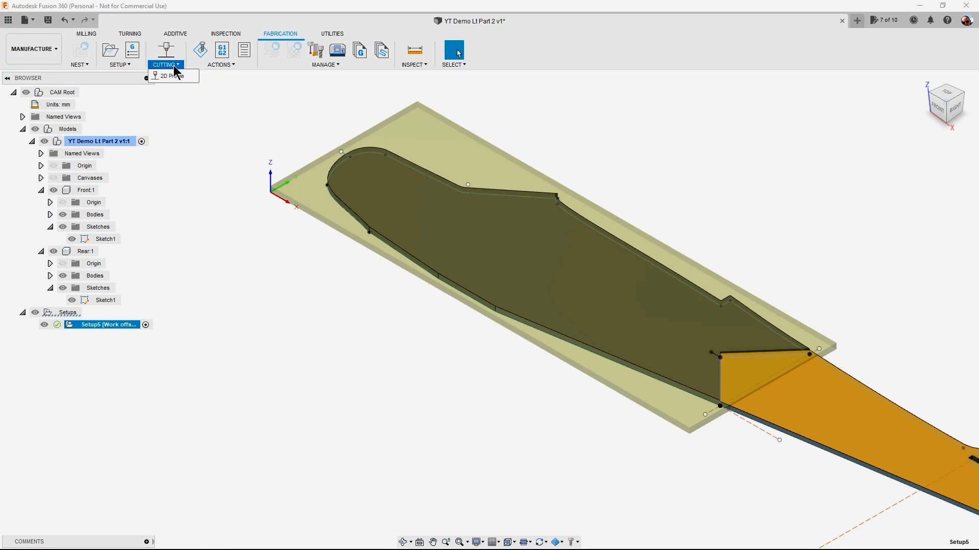
{"action": "left_click", "coordinate": [173, 76]}
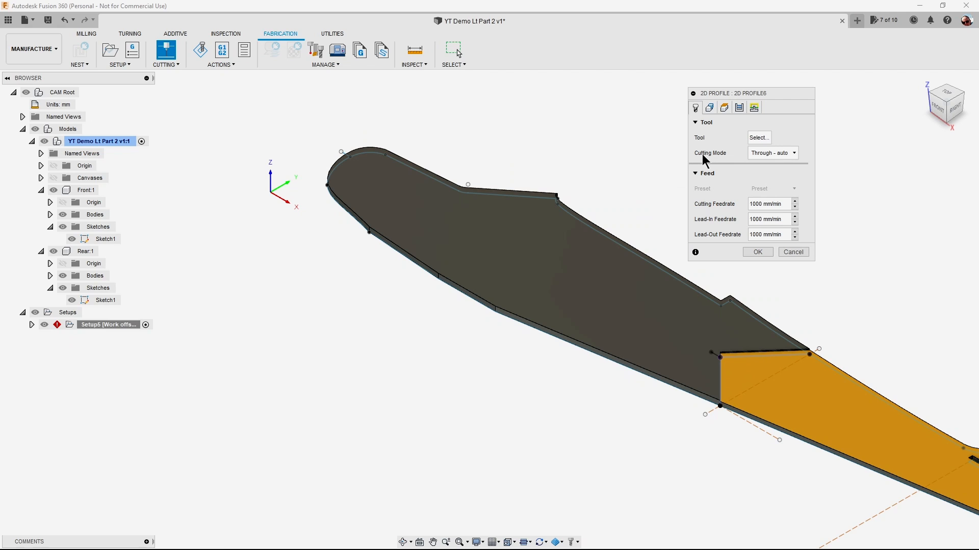
{"action": "left_click", "coordinate": [760, 139]}
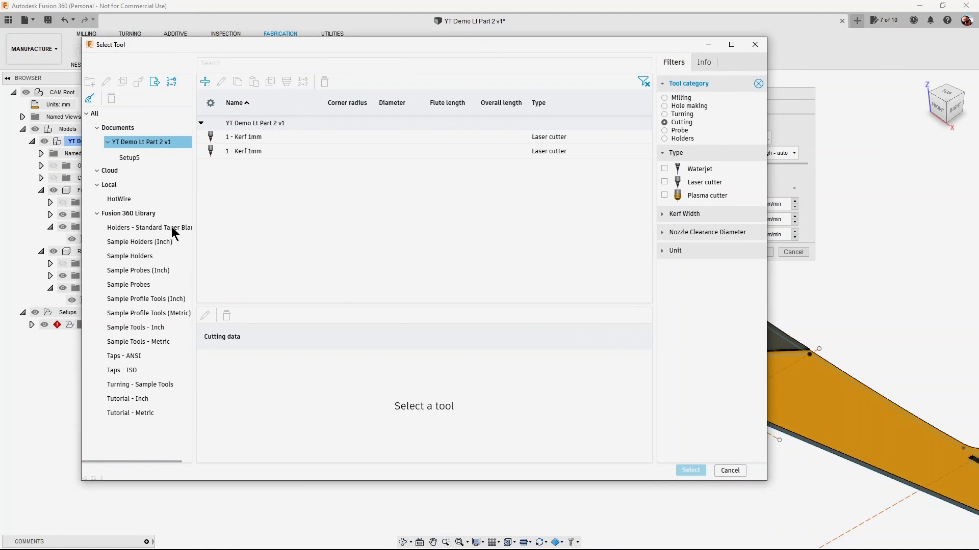
{"action": "left_click", "coordinate": [118, 198]}
{"action": "left_click", "coordinate": [118, 198]}
{"action": "left_click", "coordinate": [294, 137]}
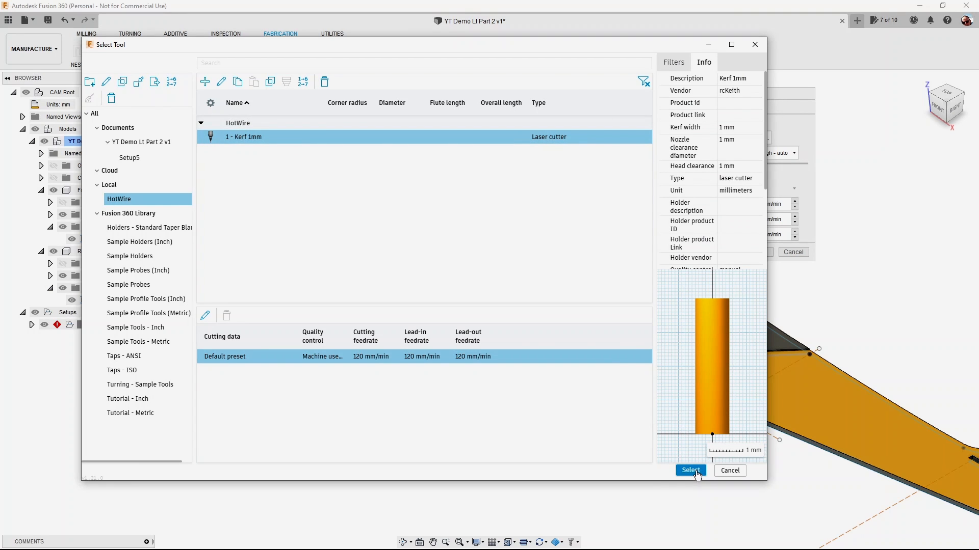
{"action": "left_click", "coordinate": [691, 471]}
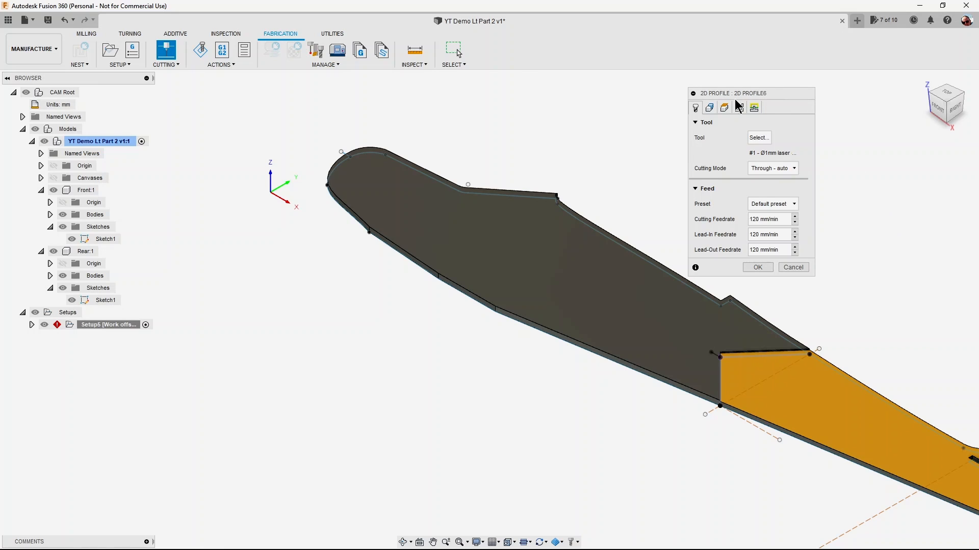
Select the outline of the Front body's upper face as the cutting contour.
{"action": "left_click", "coordinate": [710, 108]}
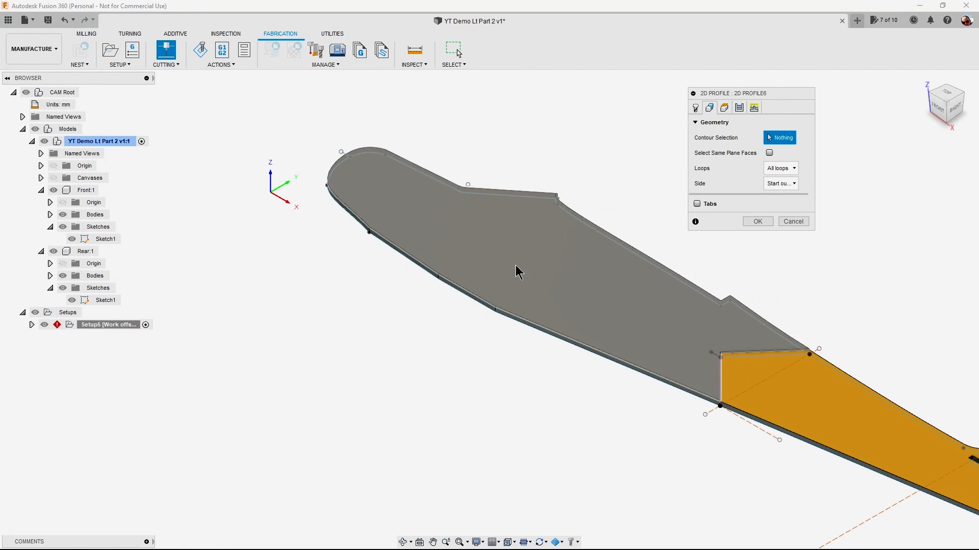
{"action": "scroll", "coordinate": [397, 288], "scroll_direction": "up", "scroll_amount": 3}
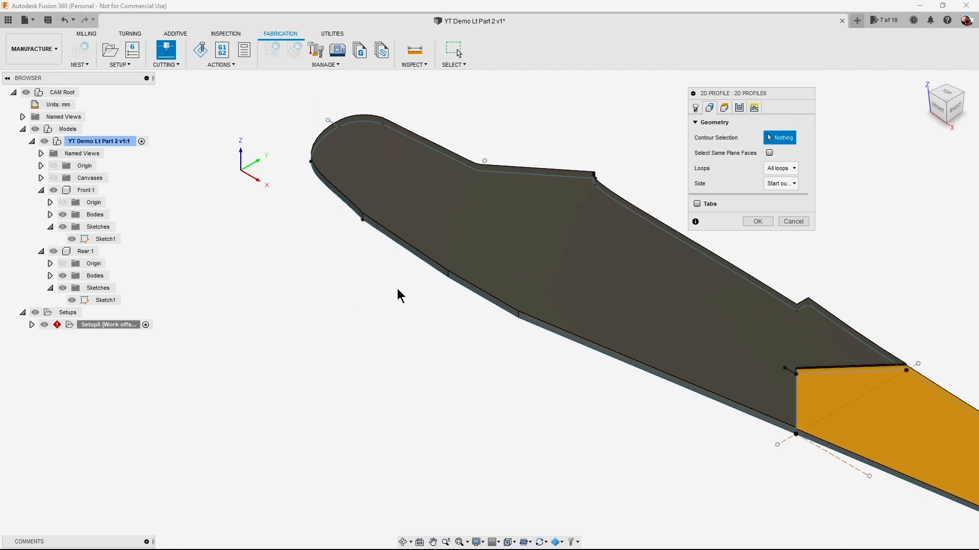
{"action": "middle_click_drag", "start_coordinate": [412, 299], "coordinate": [373, 430]}
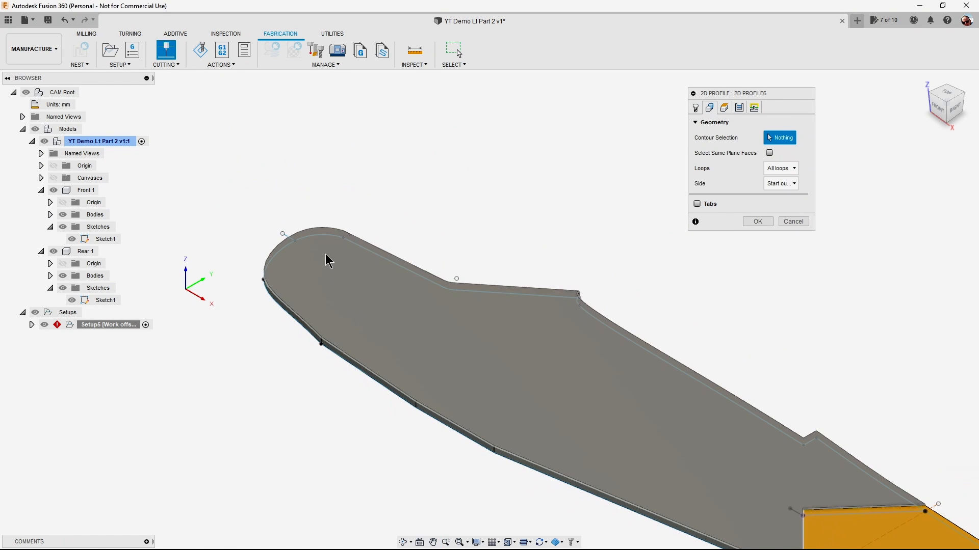
{"action": "left_click", "coordinate": [286, 238]}
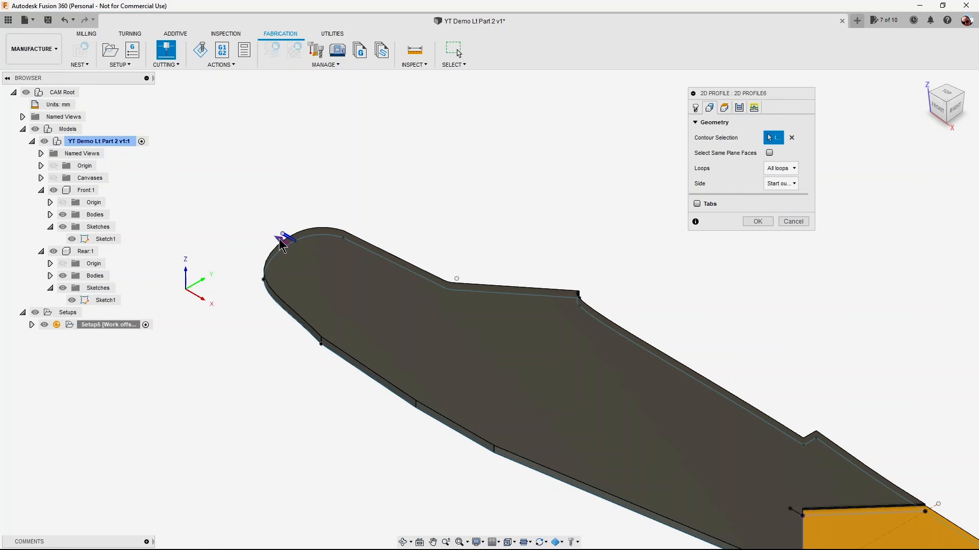
{"action": "left_click", "coordinate": [324, 235]}
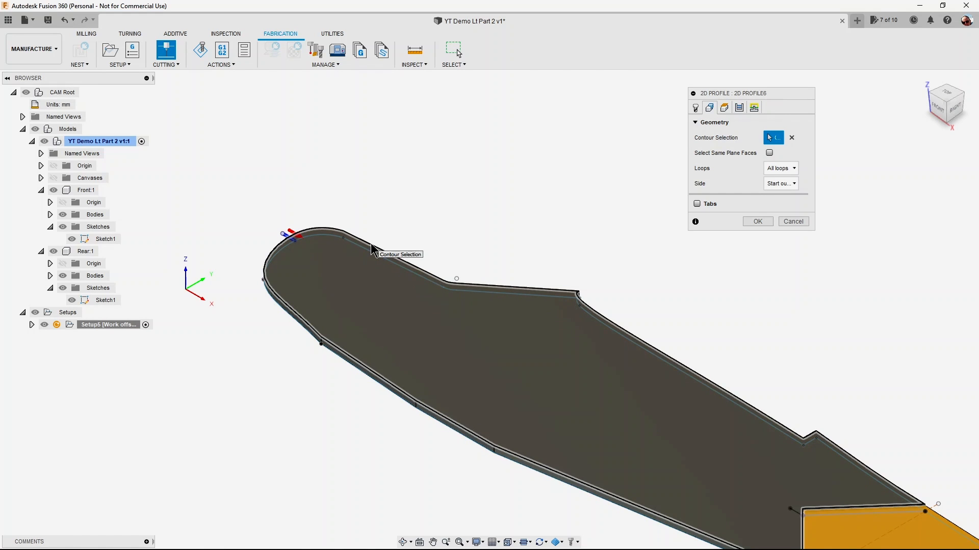
{"action": "left_click", "coordinate": [373, 250]}
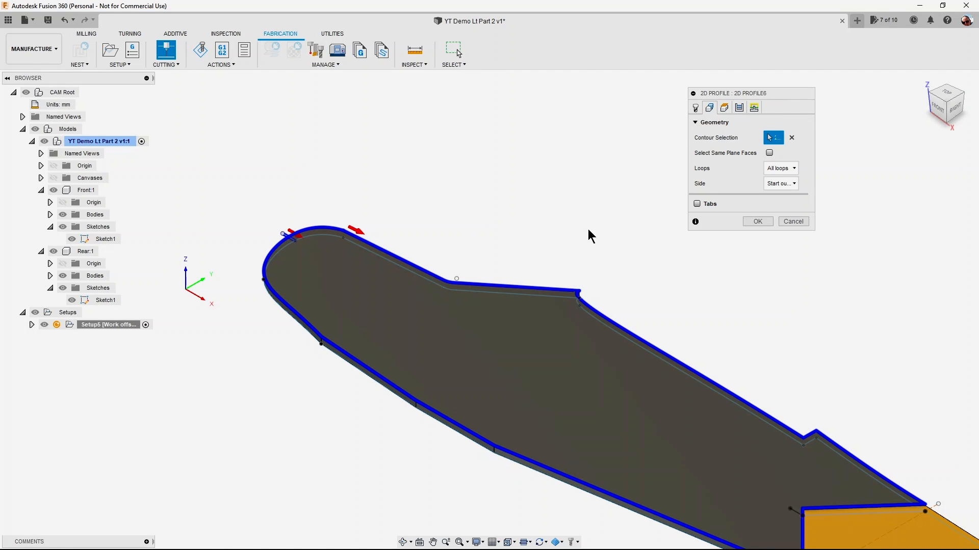
Choose In computer as the compensation type for the 2D profile's passes.
{"action": "left_click", "coordinate": [740, 108]}
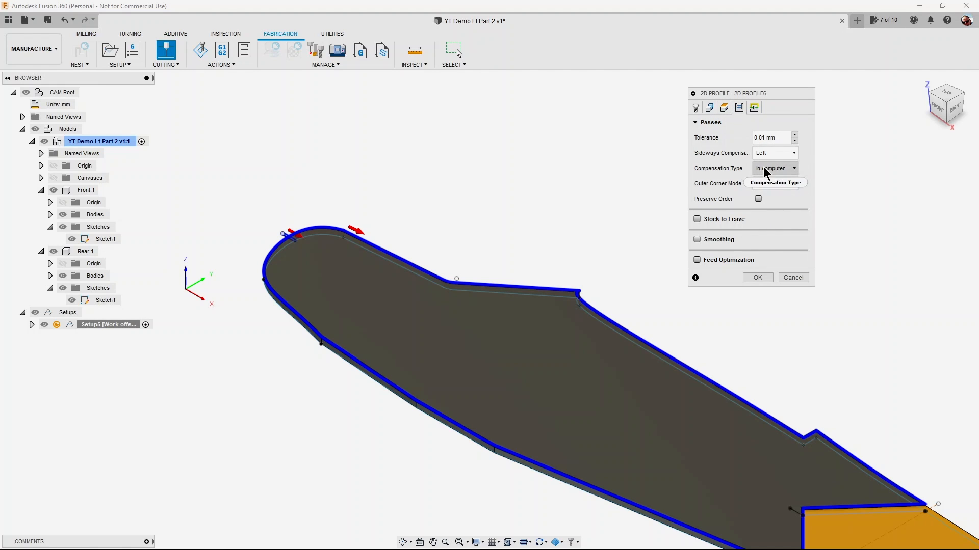
{"action": "left_click", "coordinate": [794, 169]}
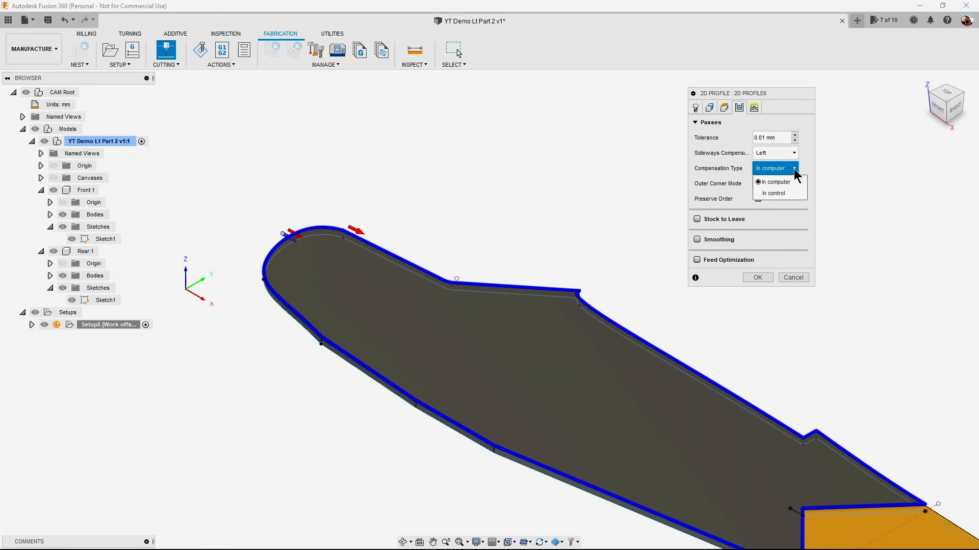
{"action": "left_click", "coordinate": [789, 182]}
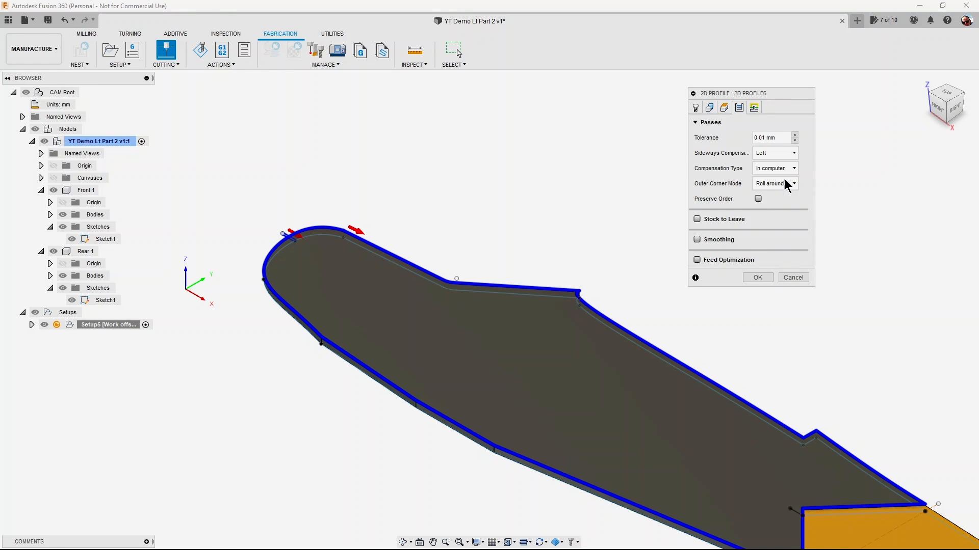
Enable Keep Nozzle Down and turn off the lead-in entry and lead-out exit for the 2D profile.
{"action": "left_click", "coordinate": [754, 108]}
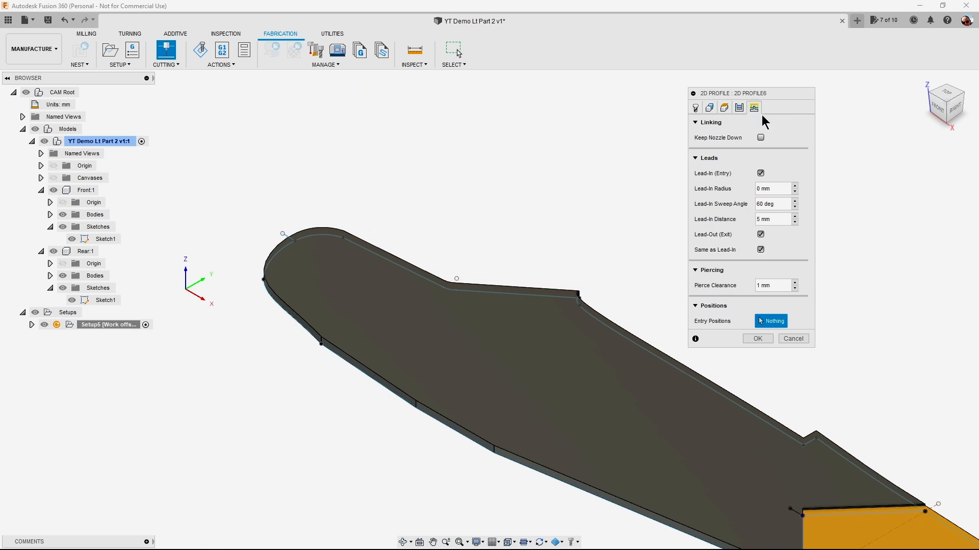
{"action": "left_click", "coordinate": [761, 138]}
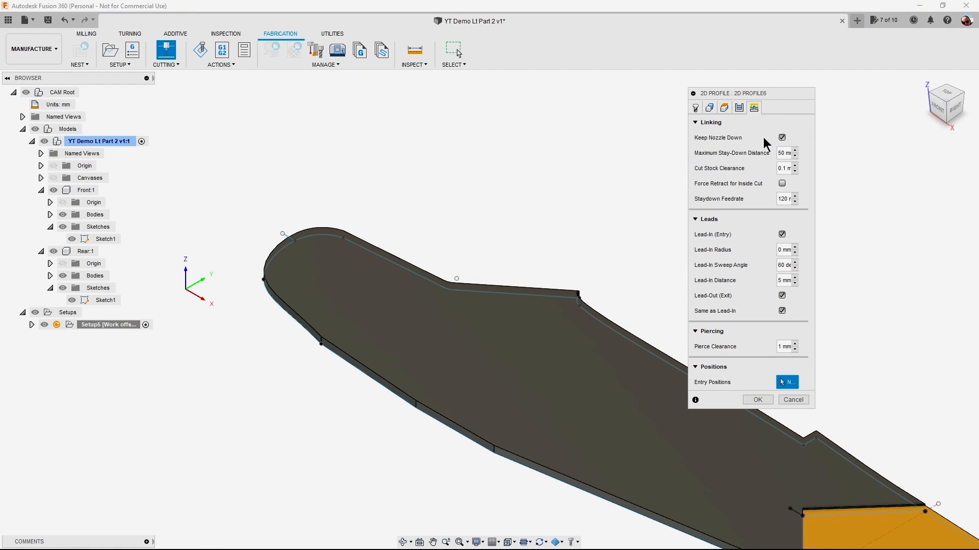
{"action": "left_click", "coordinate": [784, 234]}
{"action": "left_click", "coordinate": [783, 250]}
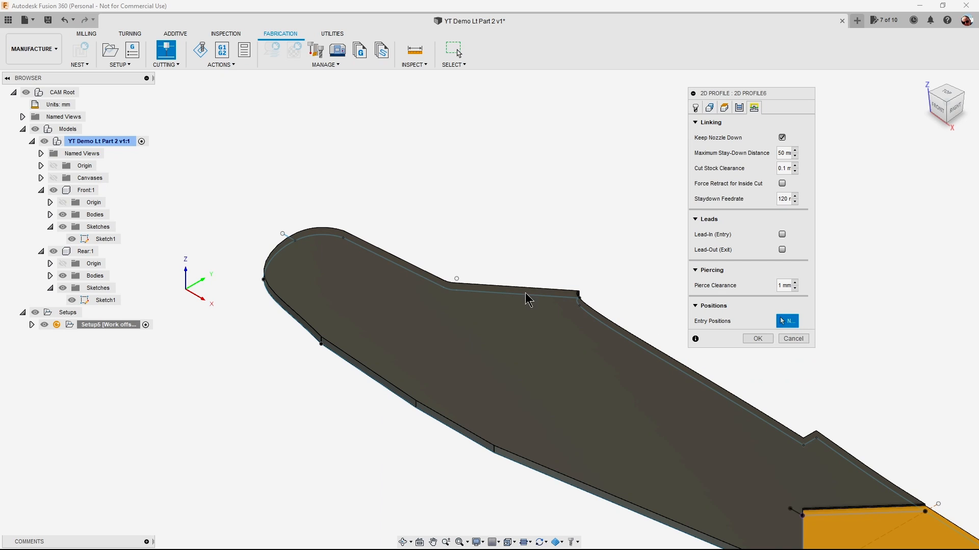
Set the 2D profile's entry position at the sketch point just outside the Front body's rounded end and generate the toolpath.
{"action": "left_click", "coordinate": [281, 235]}
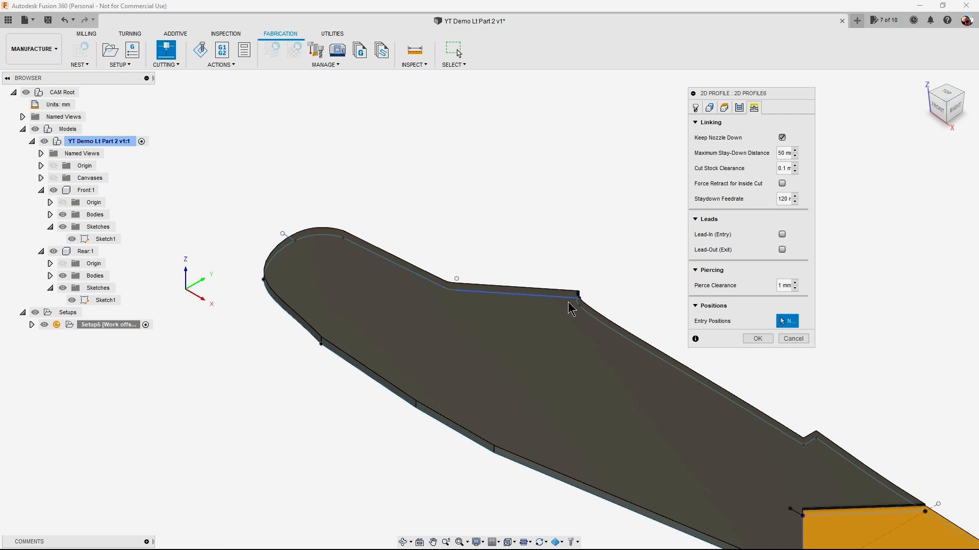
{"action": "scroll", "coordinate": [275, 229], "scroll_direction": "up", "scroll_amount": 2}
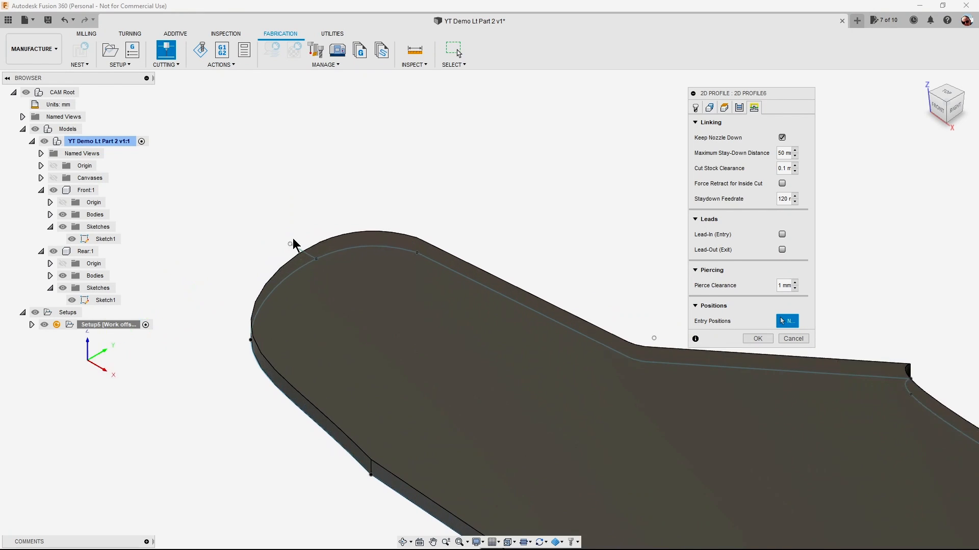
{"action": "left_click", "coordinate": [292, 248]}
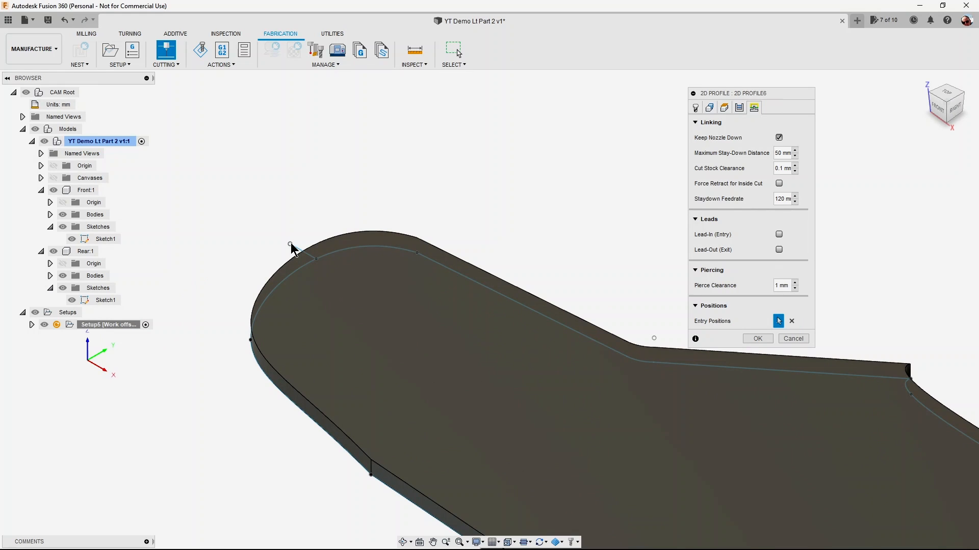
{"action": "left_click", "coordinate": [757, 340]}
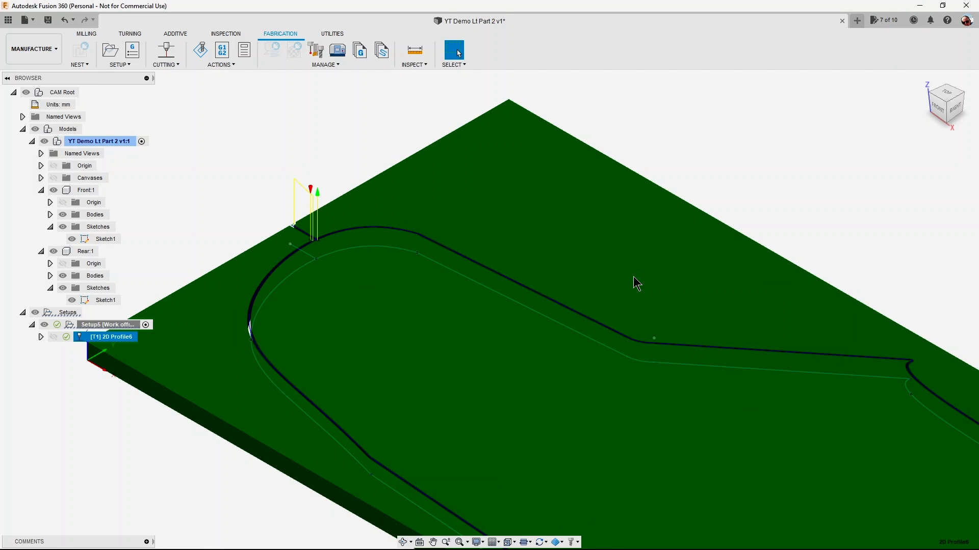
Simulate the Front body's cutting setup and play back the 2D profile toolpath.
{"action": "scroll", "coordinate": [633, 276], "scroll_direction": "down", "scroll_amount": 4}
{"action": "scroll", "coordinate": [632, 276], "scroll_direction": "up", "scroll_amount": 1}
{"action": "scroll", "coordinate": [633, 277], "scroll_direction": "down", "scroll_amount": 1}
{"action": "middle_click_drag", "start_coordinate": [603, 264], "coordinate": [598, 260]}
{"action": "scroll", "coordinate": [489, 247], "scroll_direction": "down", "scroll_amount": 5}
{"action": "scroll", "coordinate": [516, 262], "scroll_direction": "up", "scroll_amount": 2}
{"action": "middle_click_drag", "start_coordinate": [410, 385], "coordinate": [365, 375]}
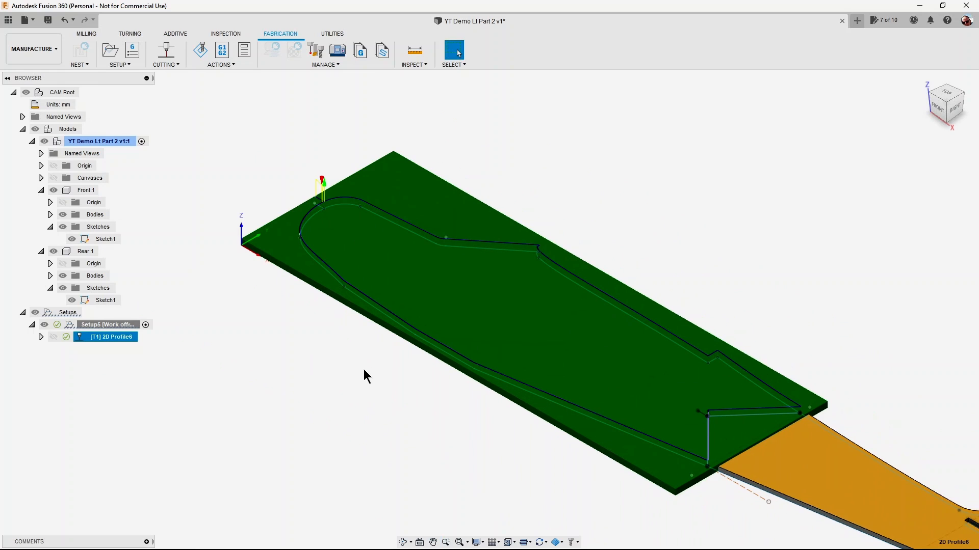
{"action": "mouse_move", "coordinate": [66, 339]}
{"action": "left_click", "coordinate": [134, 326]}
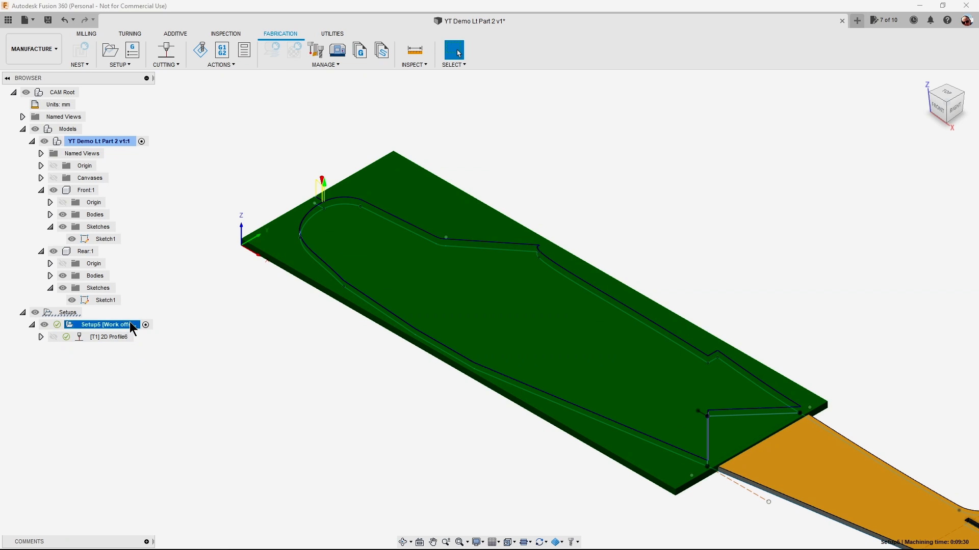
{"action": "right_click", "coordinate": [131, 325]}
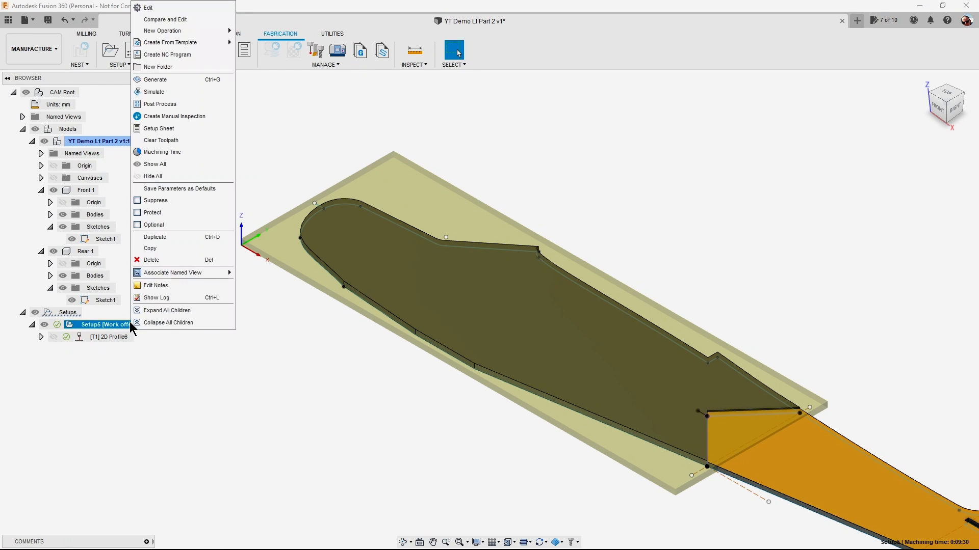
{"action": "left_click", "coordinate": [188, 93]}
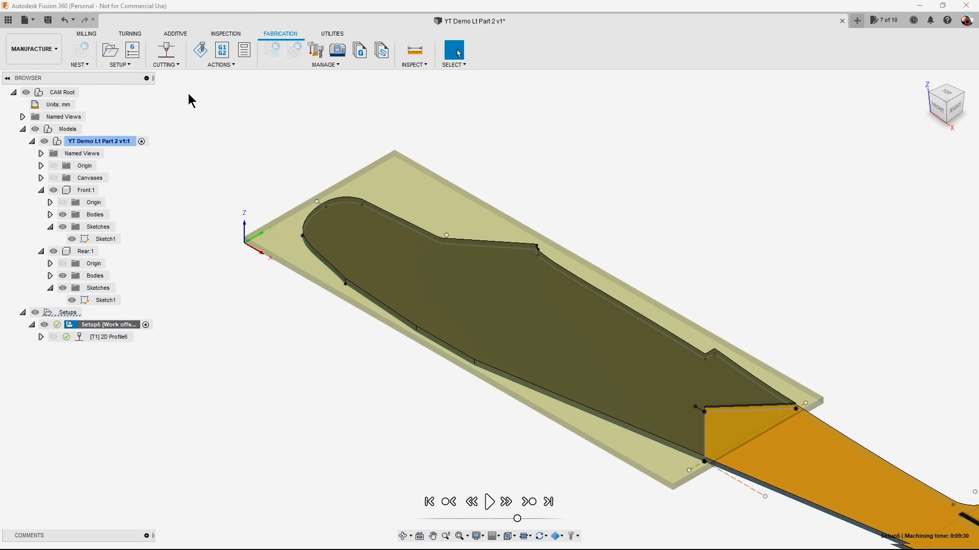
{"action": "left_click_drag", "start_coordinate": [291, 190], "coordinate": [197, 193]}
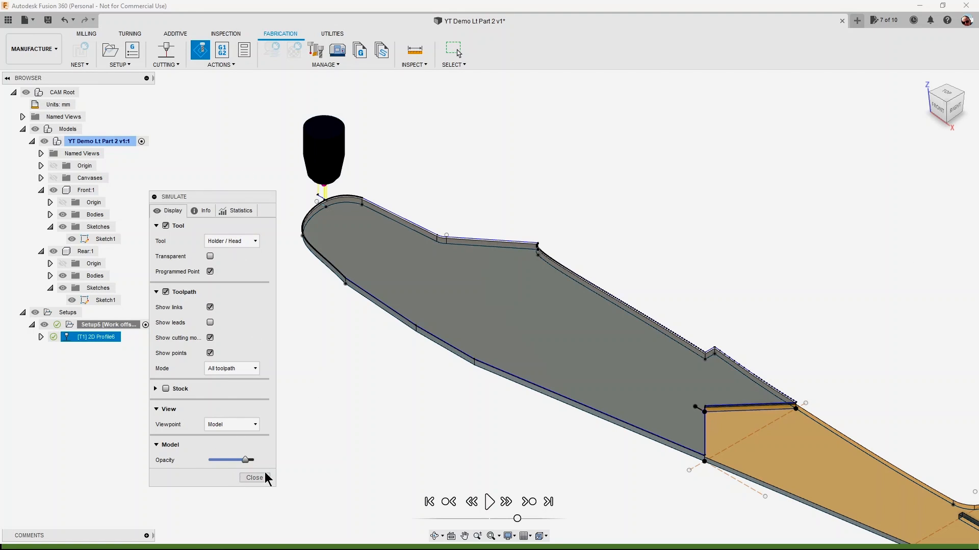
{"action": "left_click", "coordinate": [488, 506]}
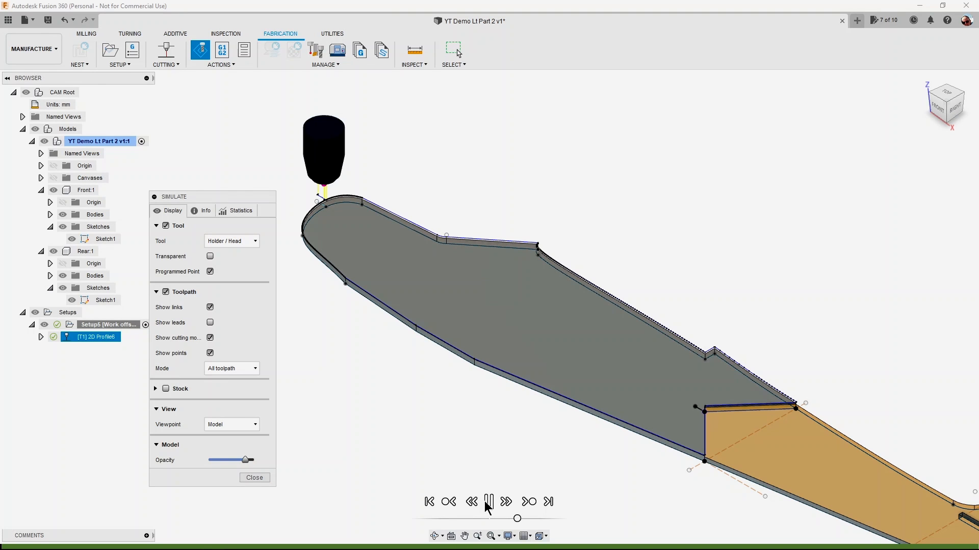
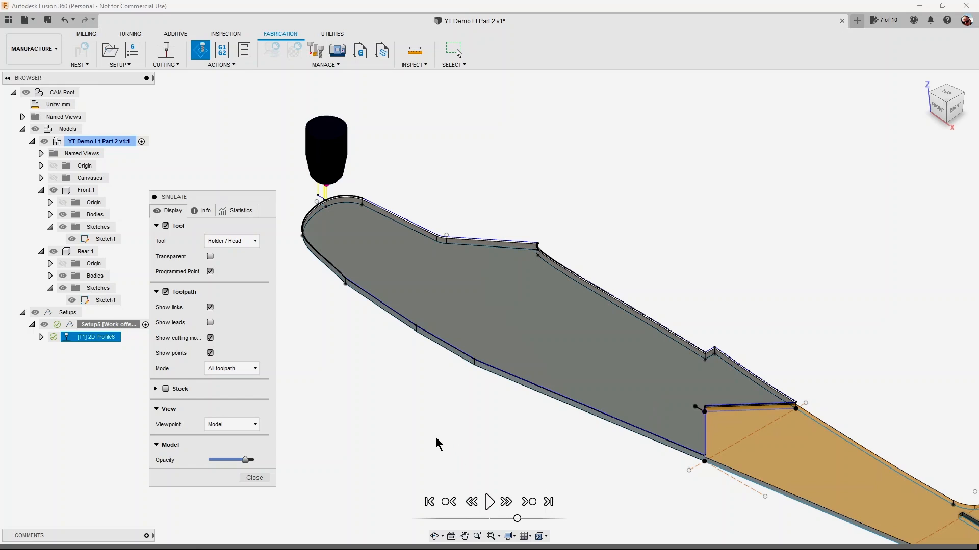
Post-process the Front body's setup with the Grbl Foam Cutter / hotwire-post-processor configuration and save it over the existing front.nc in the L4 folder.
{"action": "left_click", "coordinate": [253, 479]}
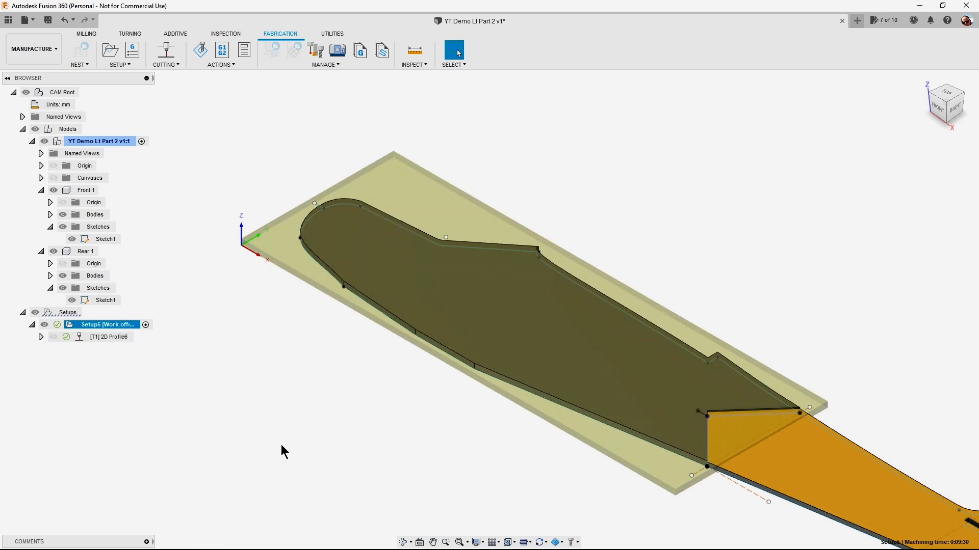
{"action": "left_click", "coordinate": [227, 64]}
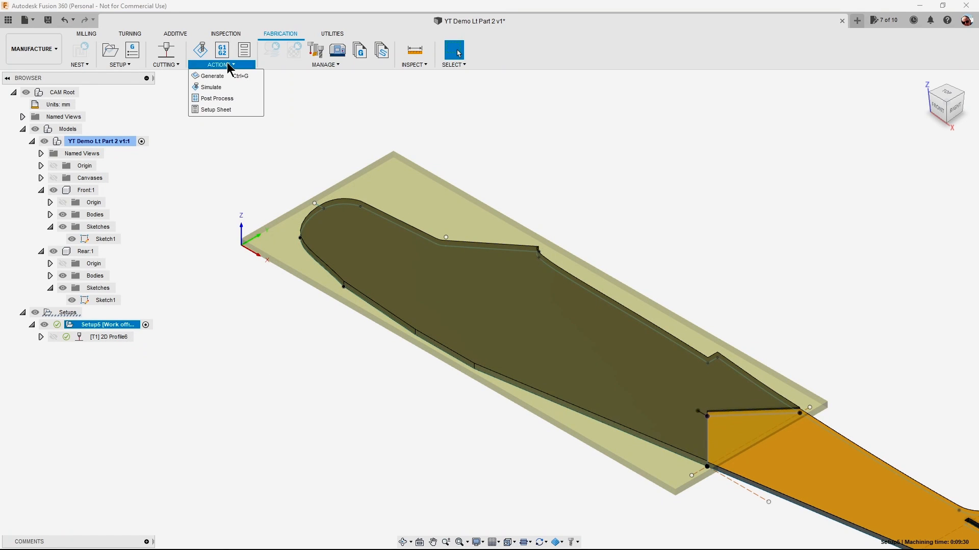
{"action": "left_click", "coordinate": [223, 97]}
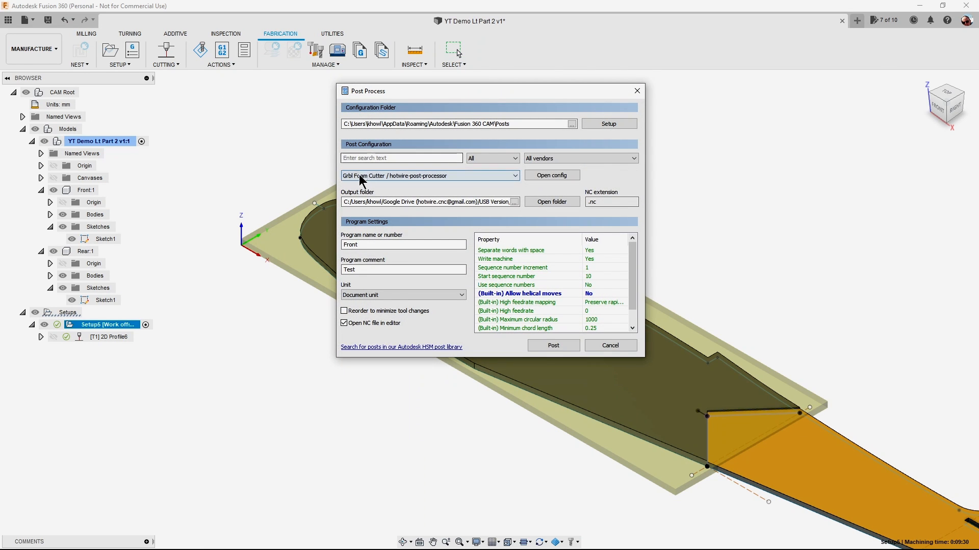
{"action": "mouse_move", "coordinate": [363, 176]}
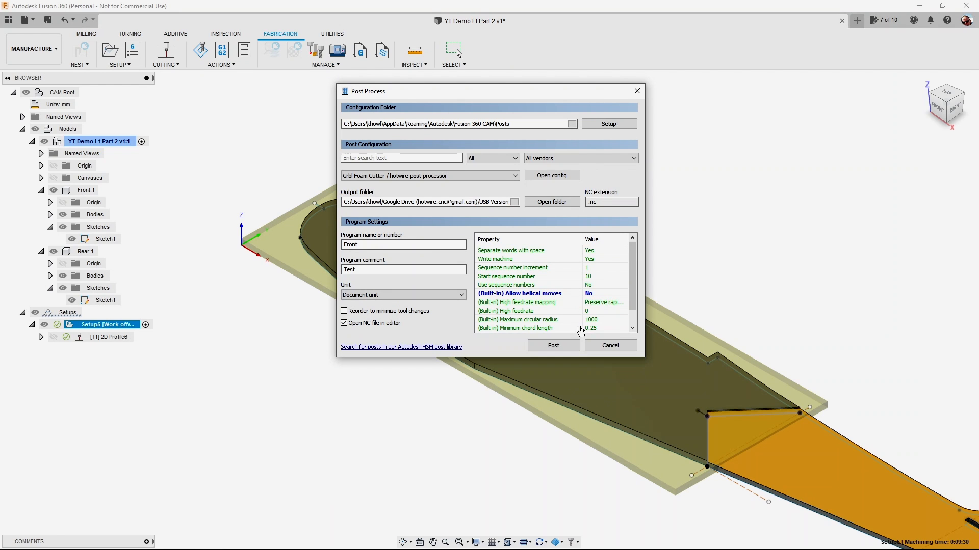
{"action": "left_click", "coordinate": [562, 349]}
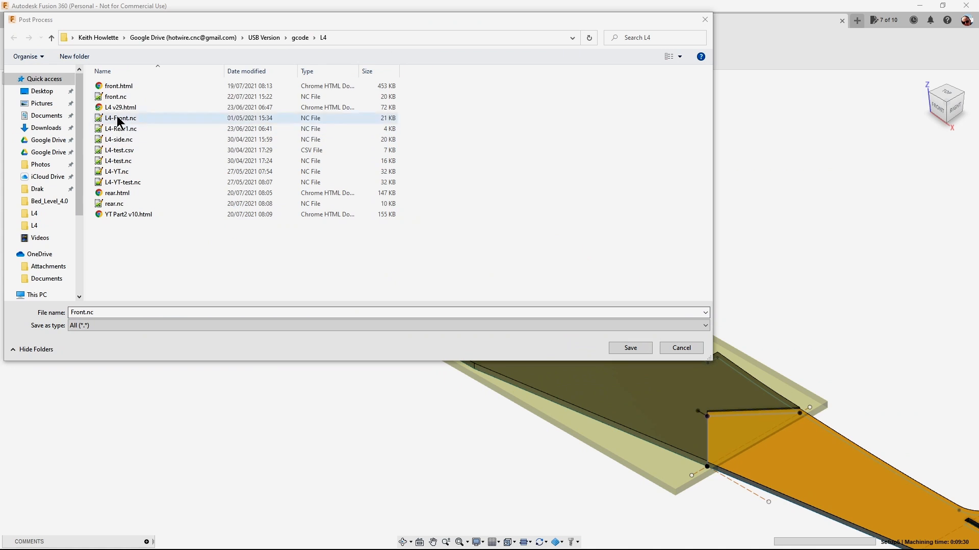
{"action": "left_click", "coordinate": [115, 97]}
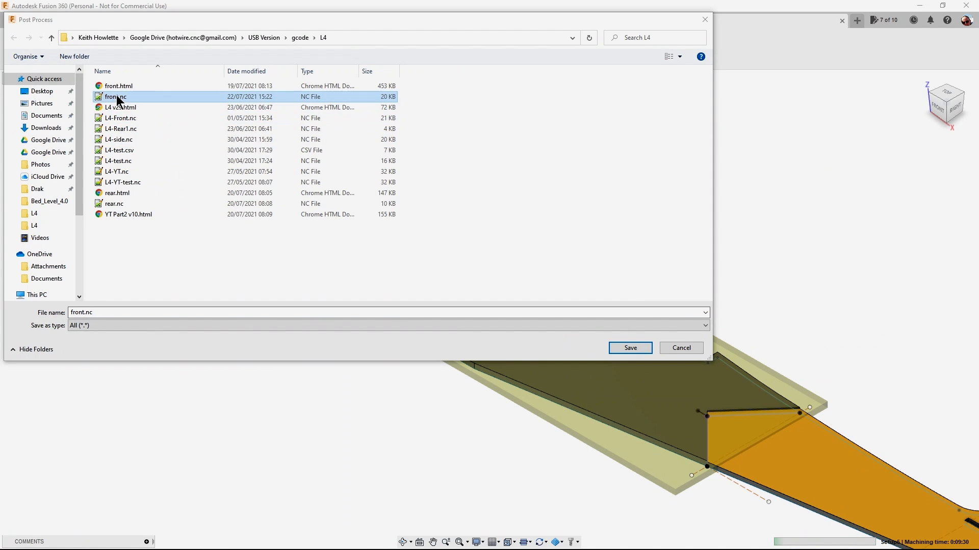
{"action": "left_click", "coordinate": [634, 351]}
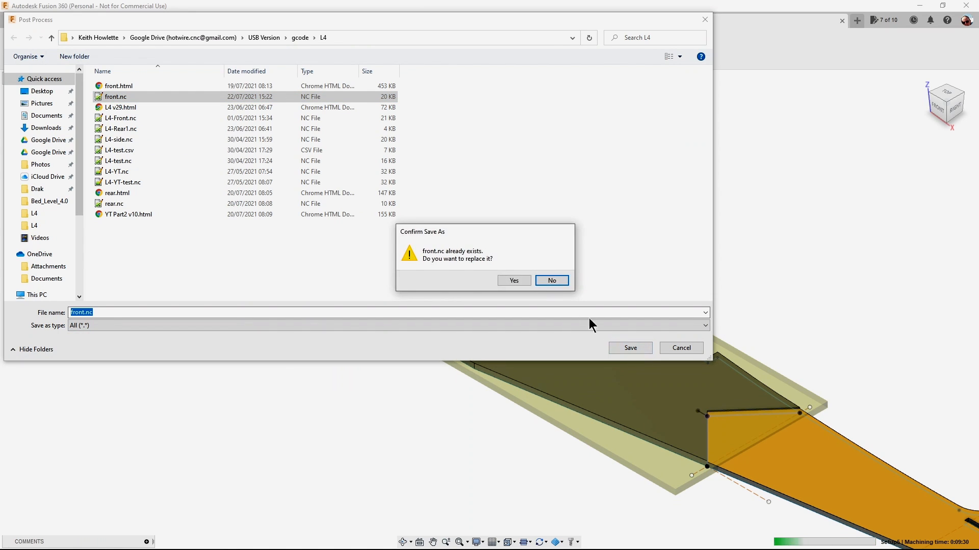
{"action": "left_click", "coordinate": [514, 280]}
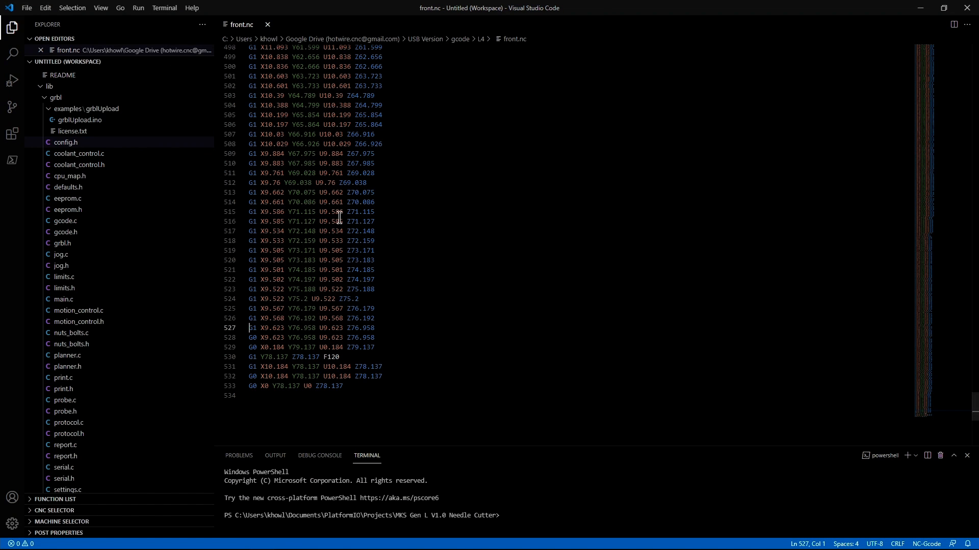
Review the G-code in front.nc in Visual Studio Code, from the header and first moves to the closing moves.
{"action": "left_click_drag", "start_coordinate": [974, 412], "coordinate": [958, 56]}
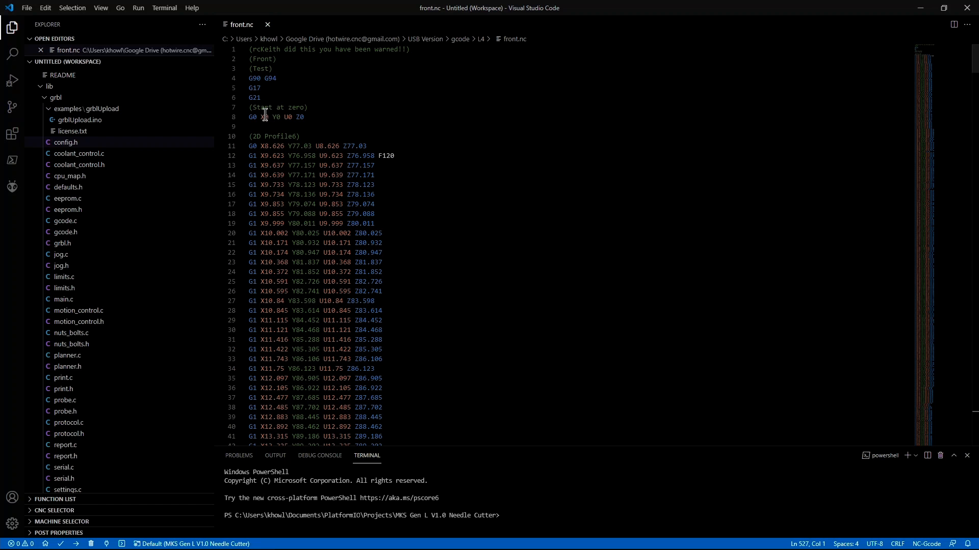
{"action": "scroll", "coordinate": [299, 121], "scroll_direction": "down", "scroll_amount": 20}
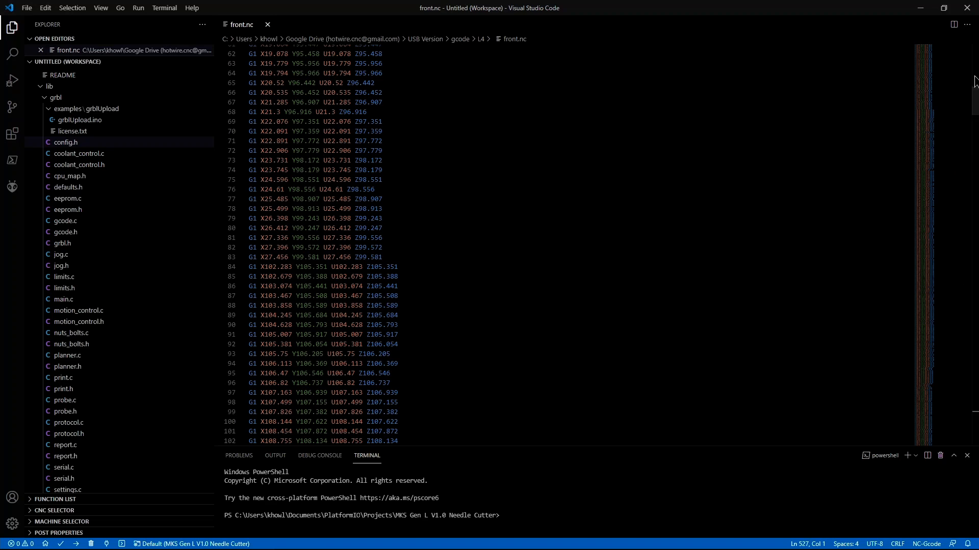
{"action": "left_click_drag", "start_coordinate": [976, 102], "coordinate": [956, 413]}
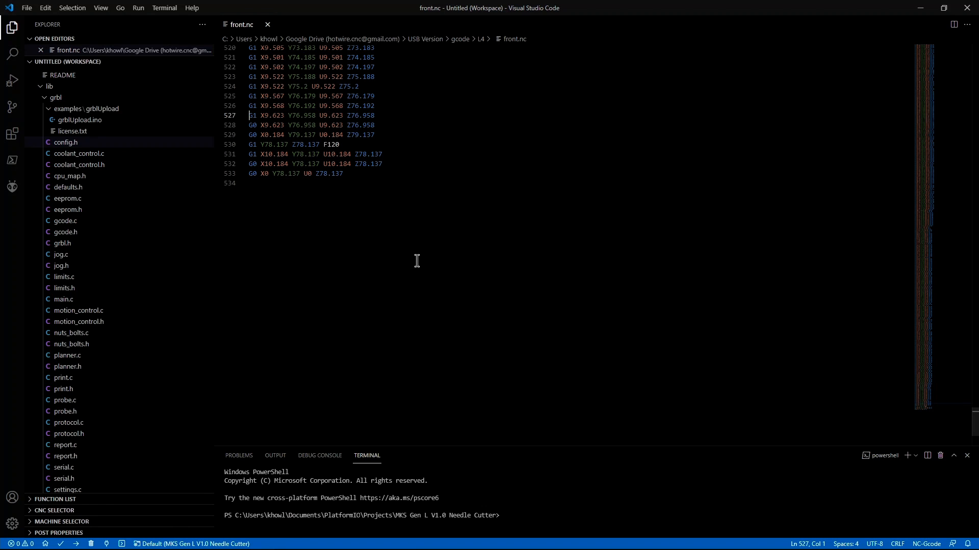
{"action": "scroll", "coordinate": [417, 261], "scroll_direction": "up", "scroll_amount": 3}
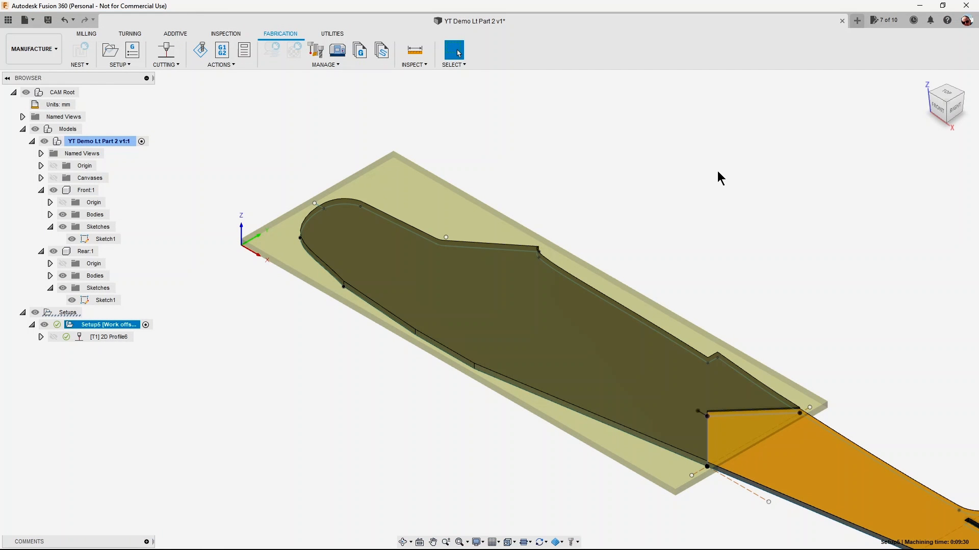
Return to Fusion 360, hide the Front component and start a new cutting setup.
{"action": "middle_click_drag", "start_coordinate": [720, 178], "coordinate": [561, 122]}
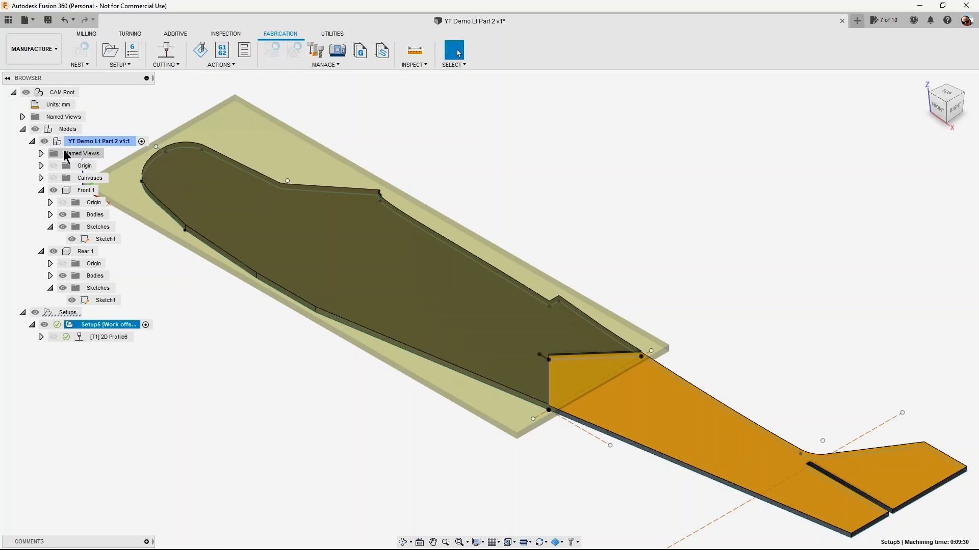
{"action": "left_click", "coordinate": [22, 129]}
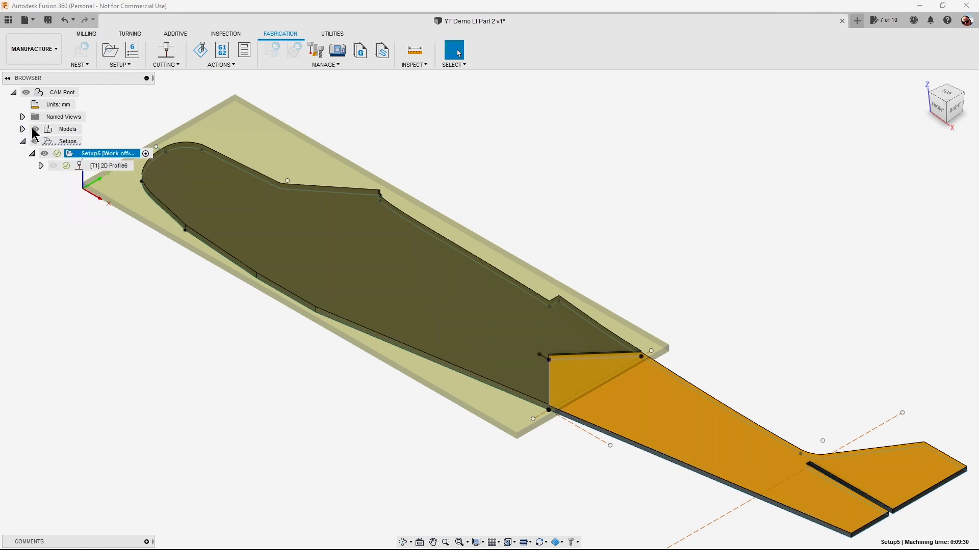
{"action": "left_click", "coordinate": [23, 129]}
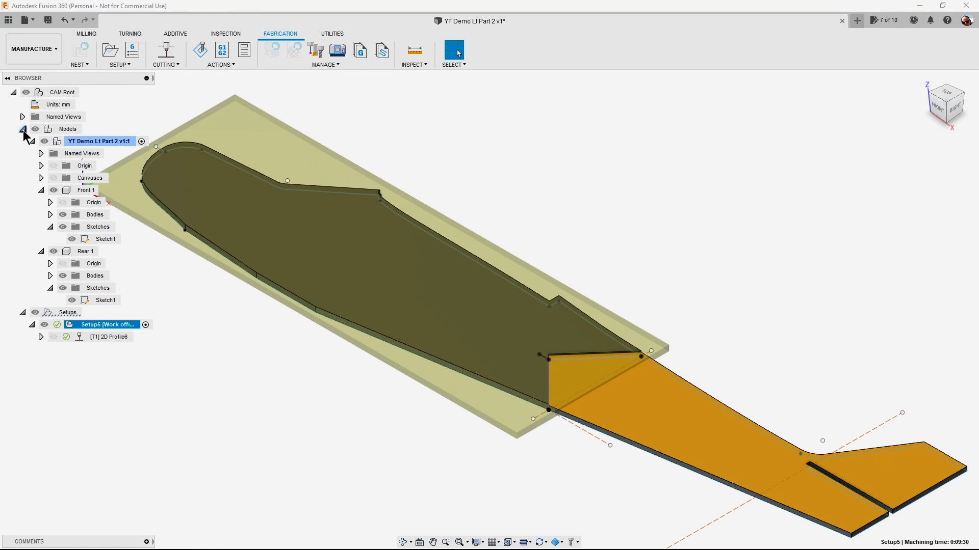
{"action": "left_click", "coordinate": [54, 190]}
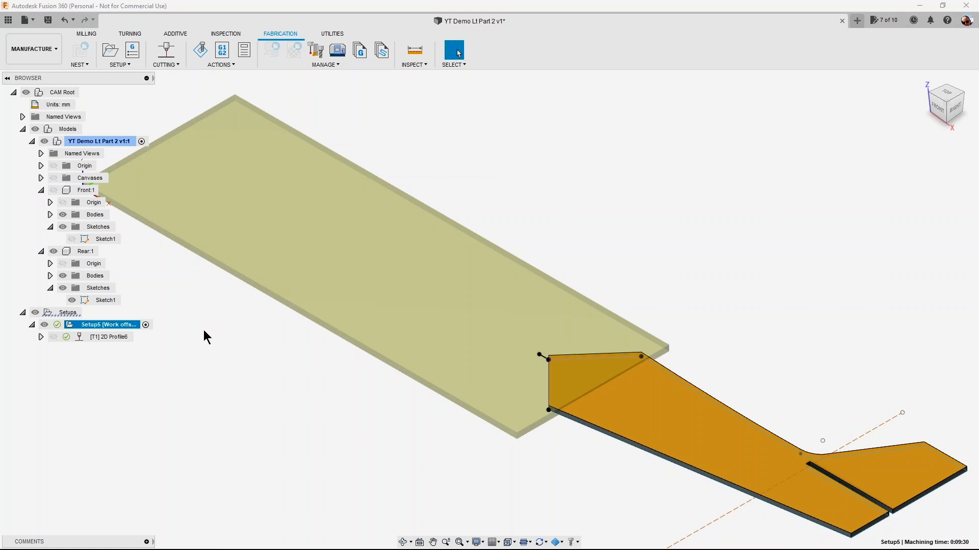
{"action": "left_click", "coordinate": [129, 64]}
{"action": "left_click", "coordinate": [136, 75]}
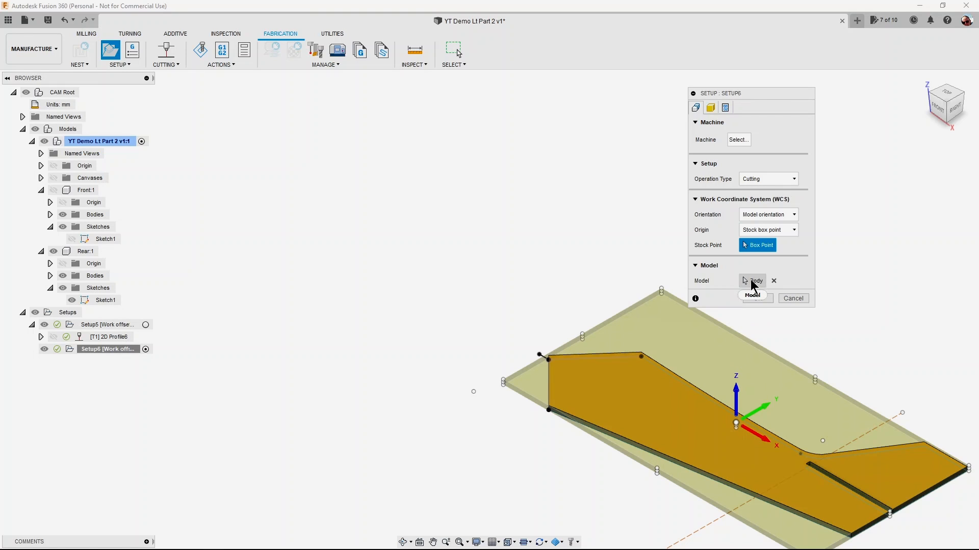
Reselect the Rear body as the new setup's only model and keep the Front component hidden.
{"action": "left_click", "coordinate": [54, 190]}
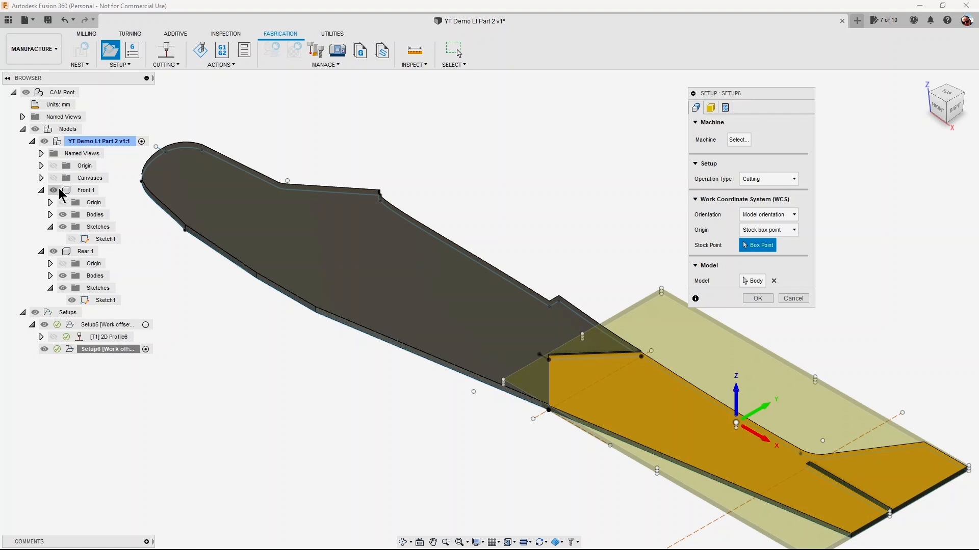
{"action": "left_click", "coordinate": [774, 280]}
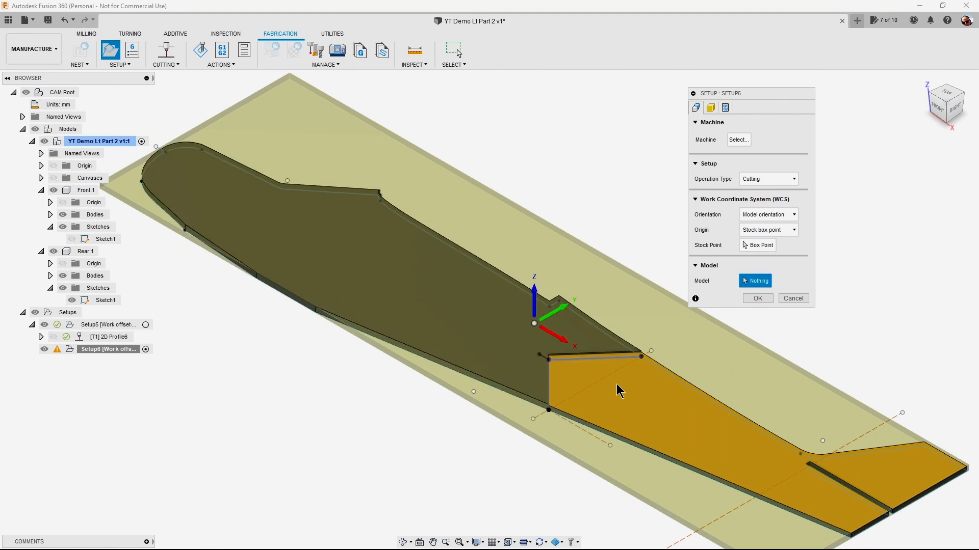
{"action": "left_click", "coordinate": [630, 407]}
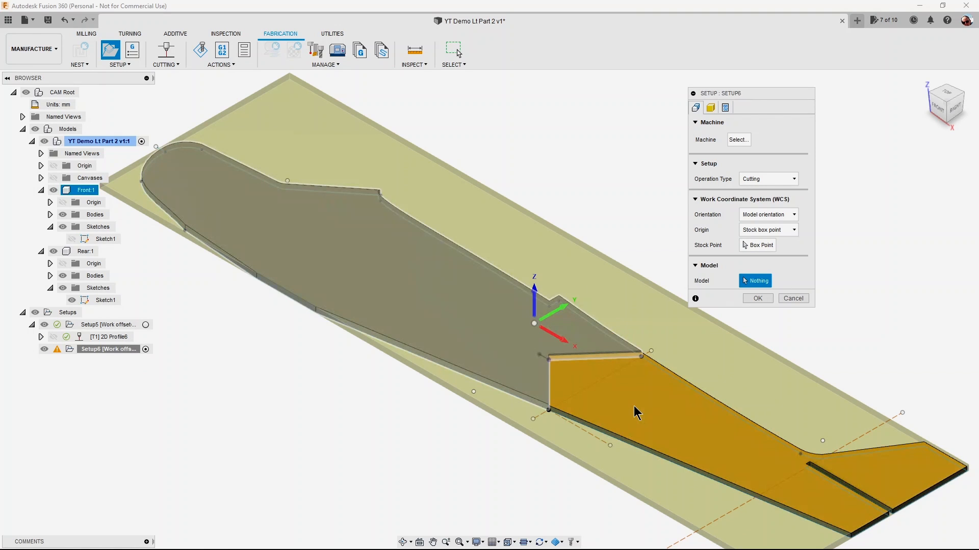
{"action": "left_click", "coordinate": [634, 406]}
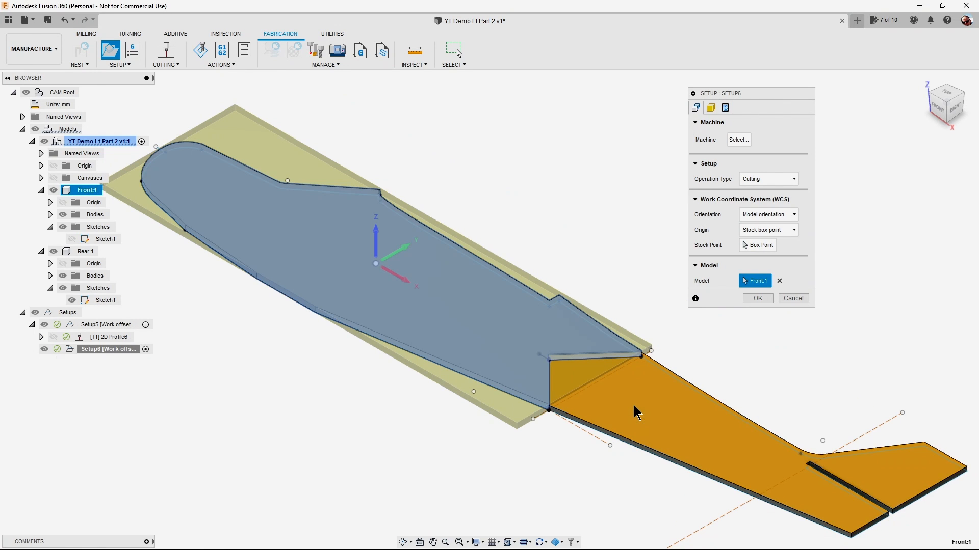
{"action": "left_click", "coordinate": [780, 282]}
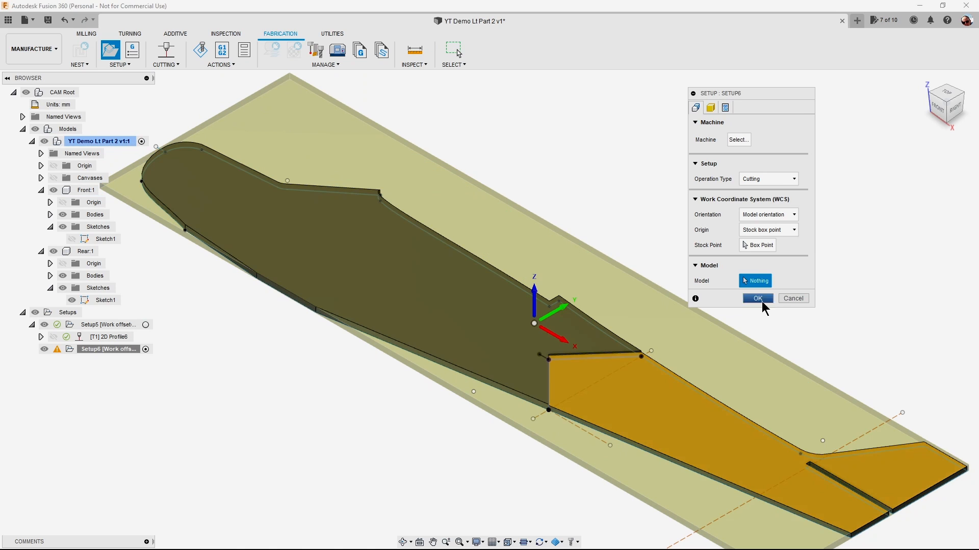
{"action": "left_click", "coordinate": [746, 463]}
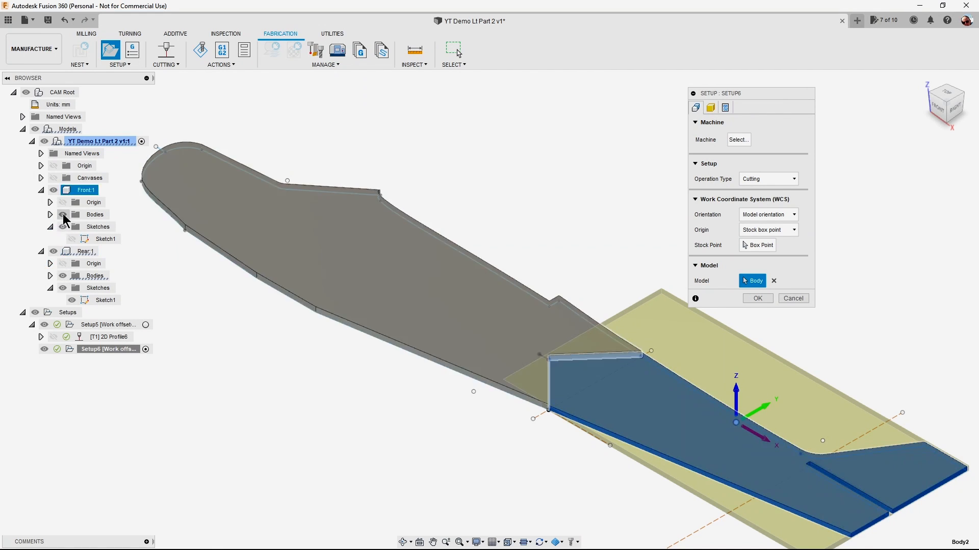
{"action": "left_click", "coordinate": [53, 190]}
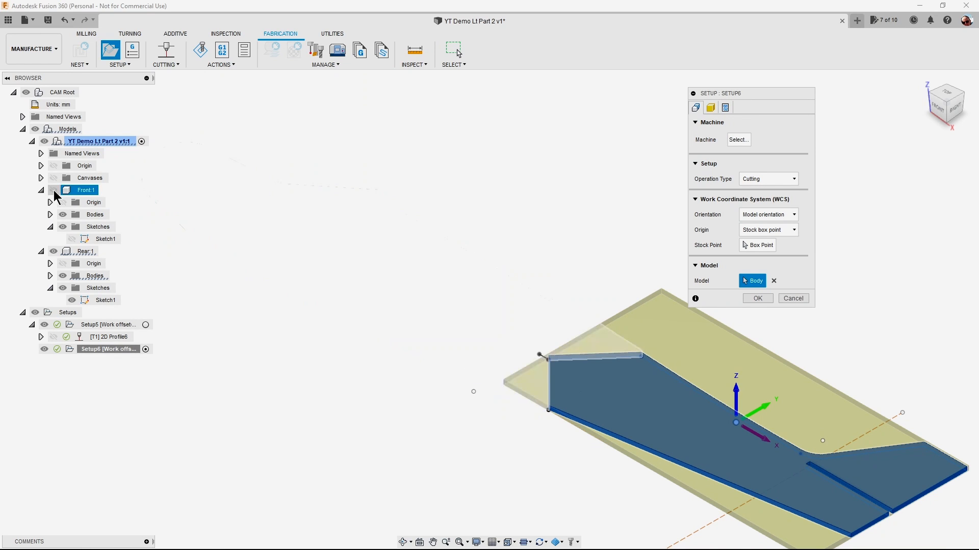
Name the new setup's program Rear and accept the setup.
{"action": "left_click", "coordinate": [727, 108]}
{"action": "left_click", "coordinate": [780, 138]}
{"action": "left_click_drag", "start_coordinate": [780, 139], "coordinate": [747, 141]}
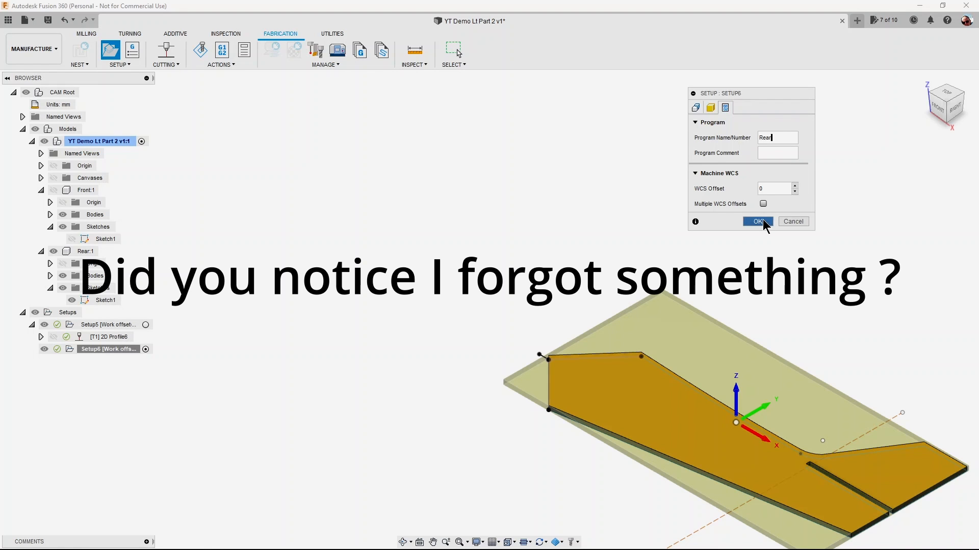
{"action": "left_click", "coordinate": [757, 222]}
Create a 2D profile for the Rear setup, selecting the short sketch line at the front corner and the Rear body's upper outline as contours.
{"action": "middle_click_drag", "start_coordinate": [704, 246], "coordinate": [411, 105]}
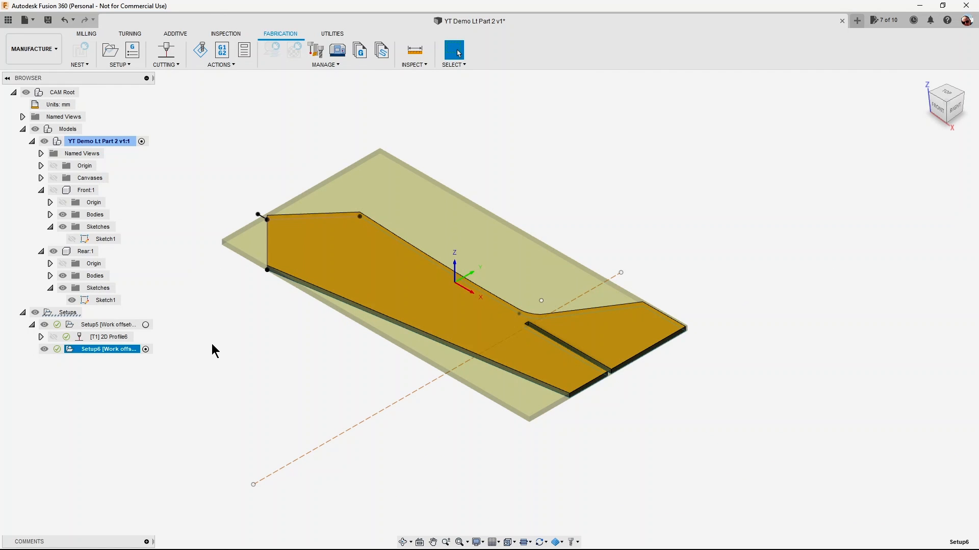
{"action": "left_click", "coordinate": [158, 64]}
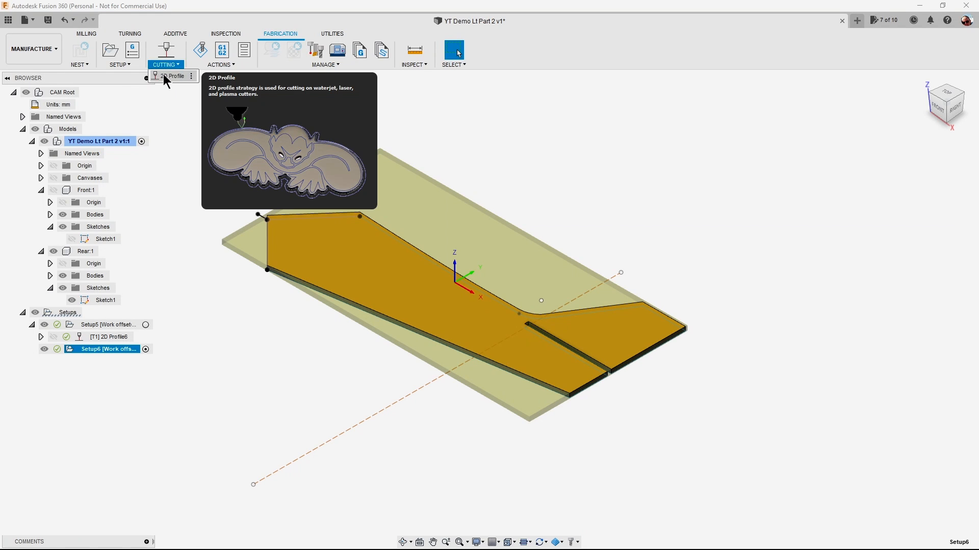
{"action": "left_click", "coordinate": [164, 76]}
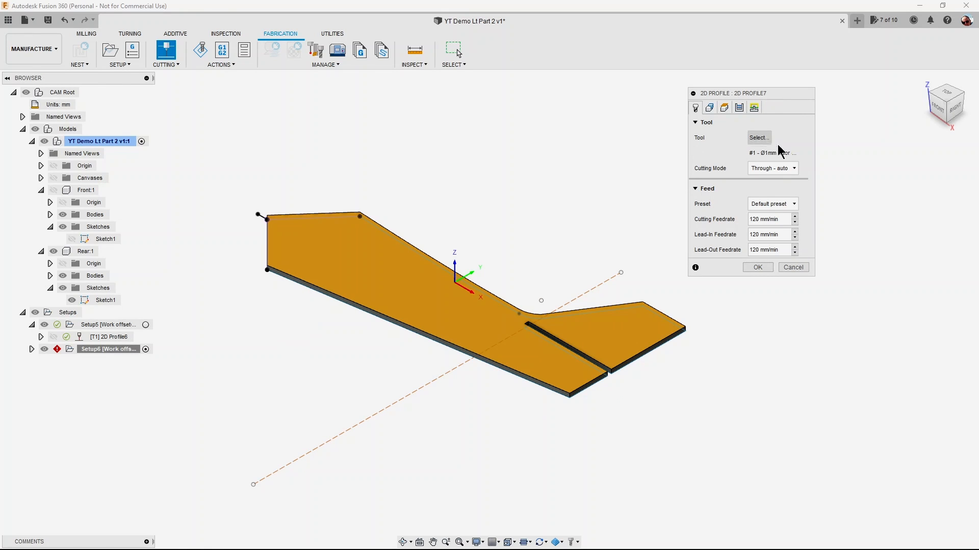
{"action": "left_click", "coordinate": [710, 108]}
{"action": "scroll", "coordinate": [251, 243], "scroll_direction": "up", "scroll_amount": 4}
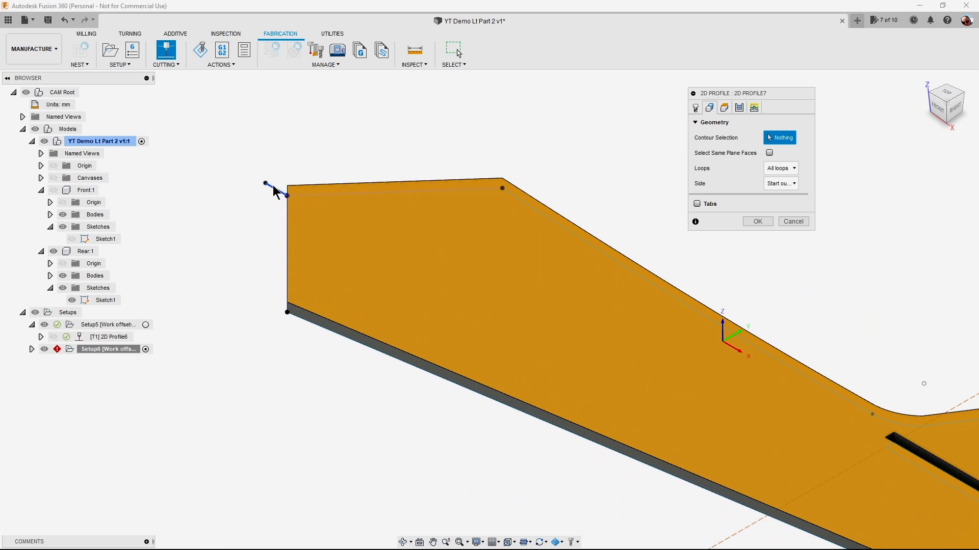
{"action": "left_click", "coordinate": [276, 192]}
{"action": "scroll", "coordinate": [276, 192], "scroll_direction": "down", "scroll_amount": 5}
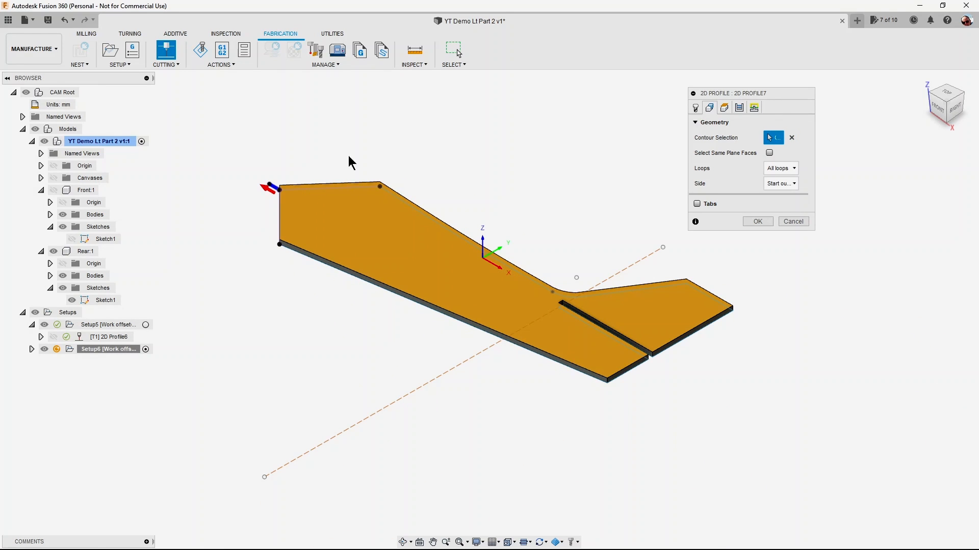
{"action": "left_click", "coordinate": [320, 185]}
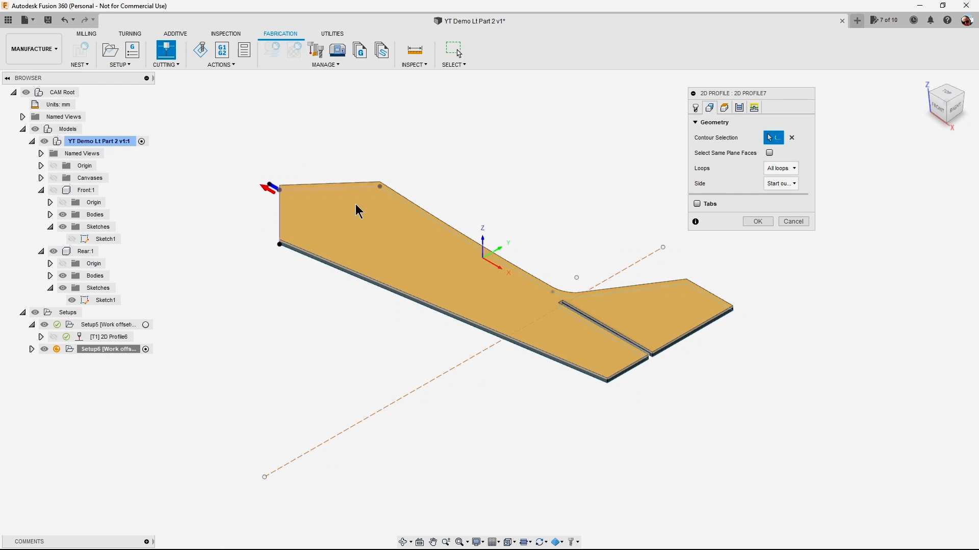
{"action": "left_click", "coordinate": [327, 185]}
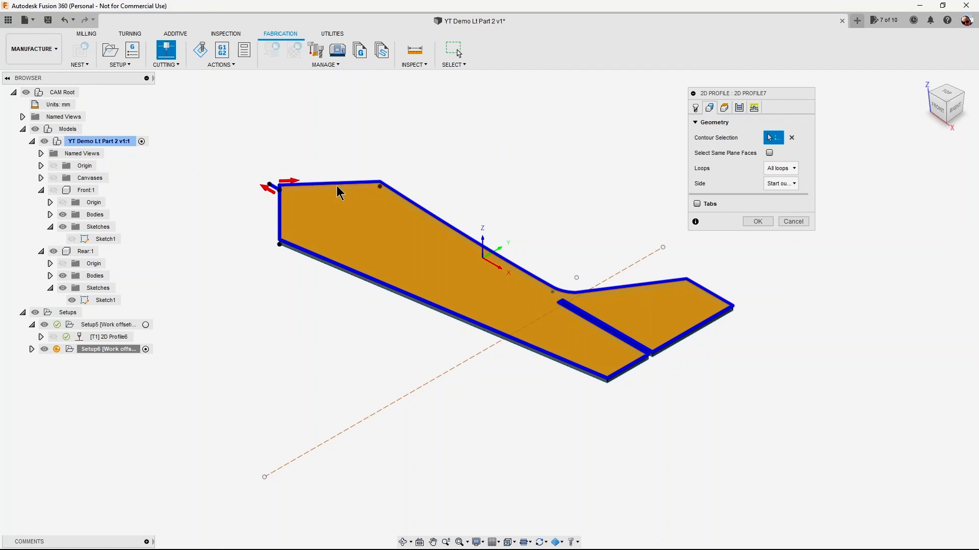
Disable lead-in and lead-out for the Rear profile, set the entry position at the short sketch line's outer endpoint, and accept the operation.
{"action": "left_click", "coordinate": [739, 107]}
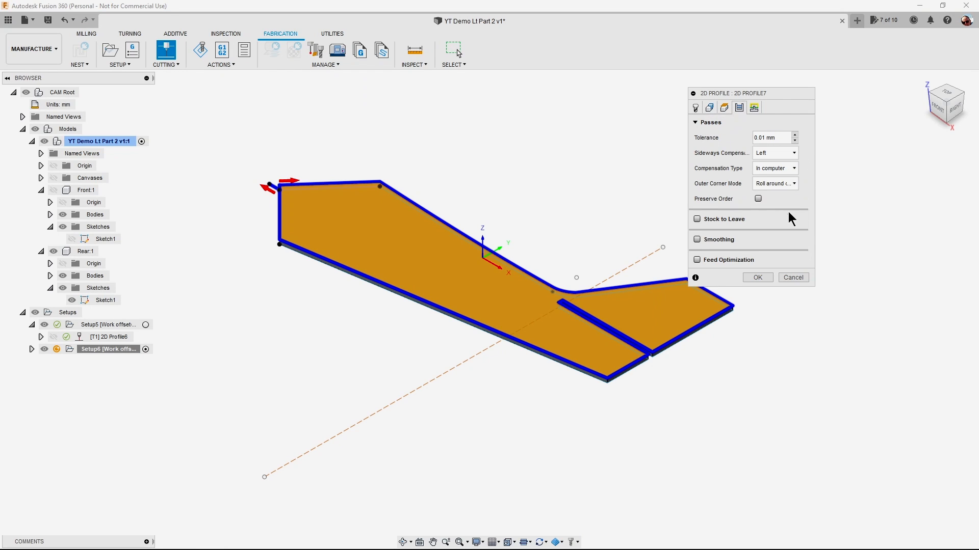
{"action": "left_click", "coordinate": [755, 107]}
{"action": "left_click", "coordinate": [761, 138]}
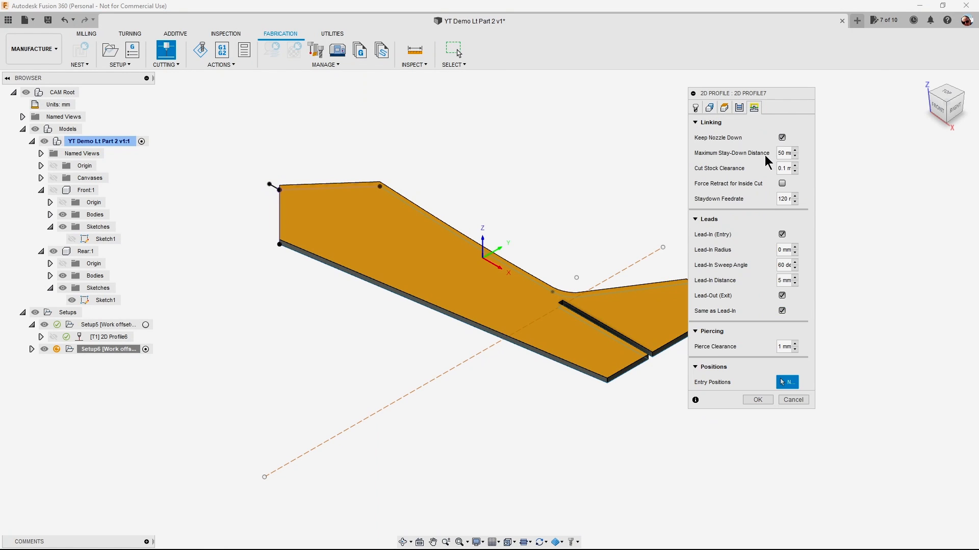
{"action": "left_click", "coordinate": [782, 233]}
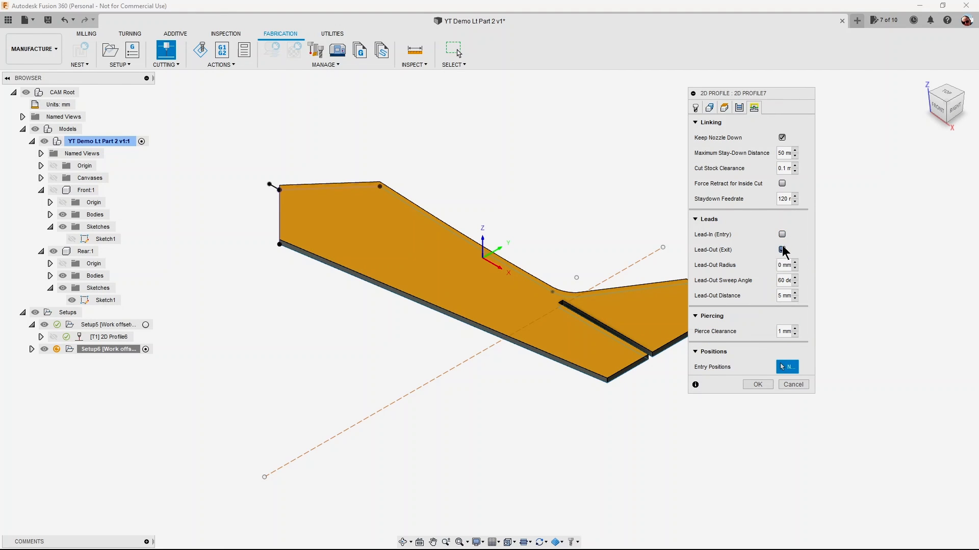
{"action": "left_click", "coordinate": [783, 249]}
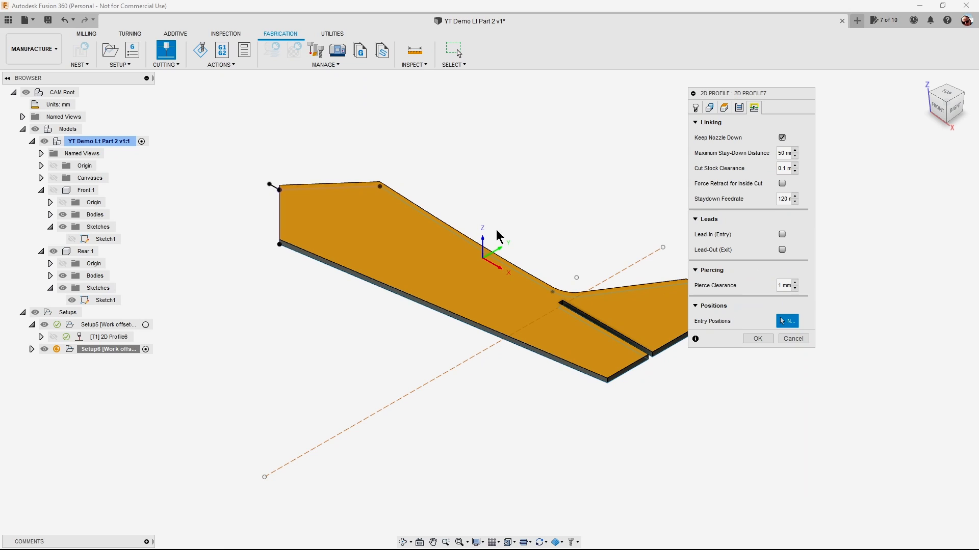
{"action": "left_click", "coordinate": [269, 183]}
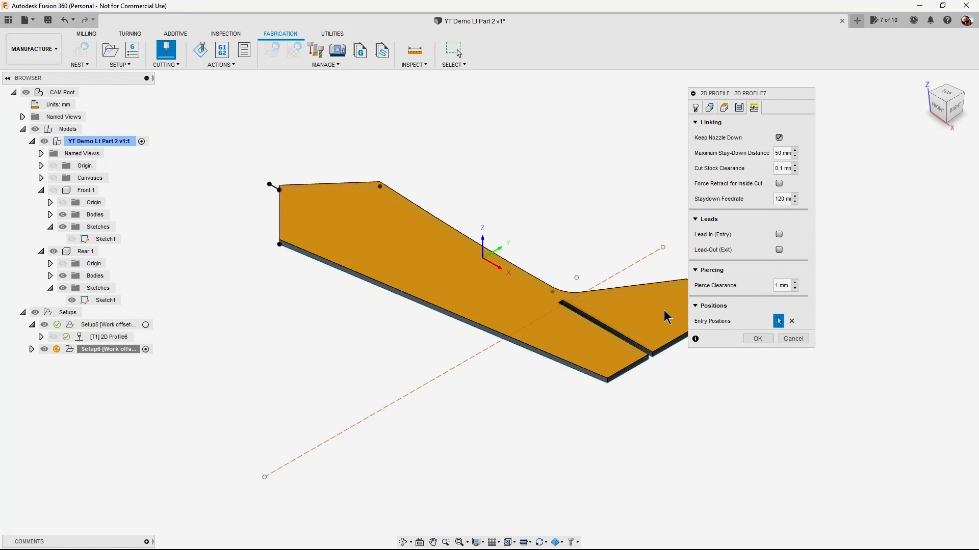
{"action": "left_click", "coordinate": [757, 338]}
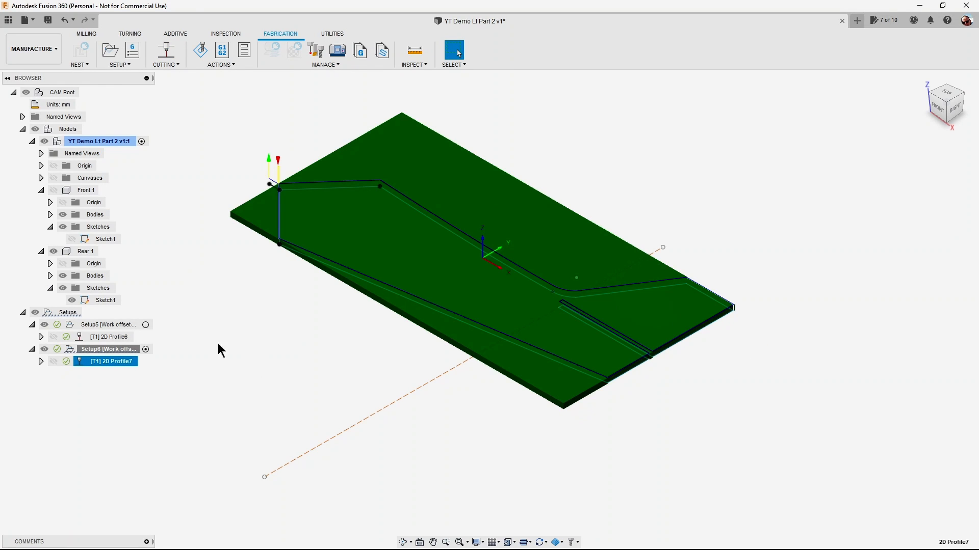
Simulate the Rear setup's toolpath at an increased playback speed and close the simulation.
{"action": "left_click", "coordinate": [130, 350]}
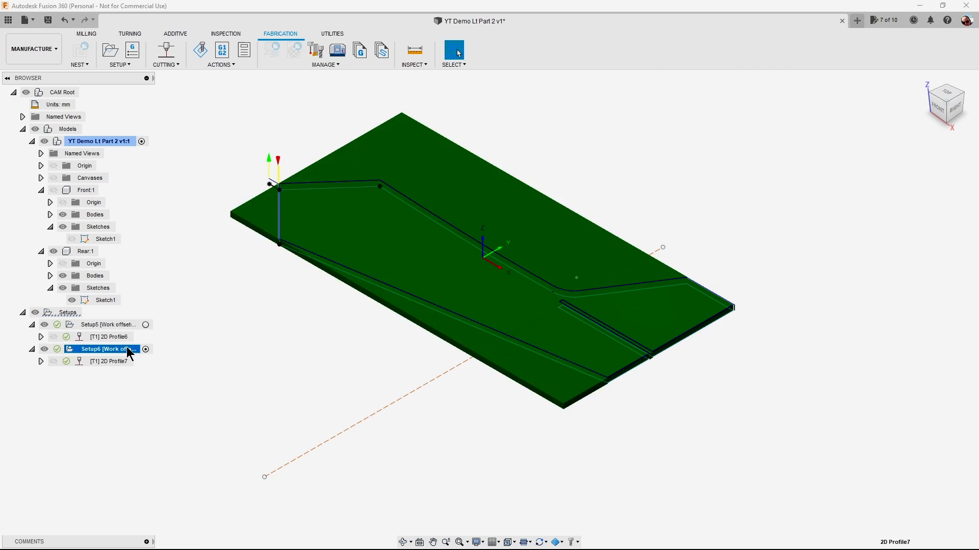
{"action": "right_click", "coordinate": [130, 351]}
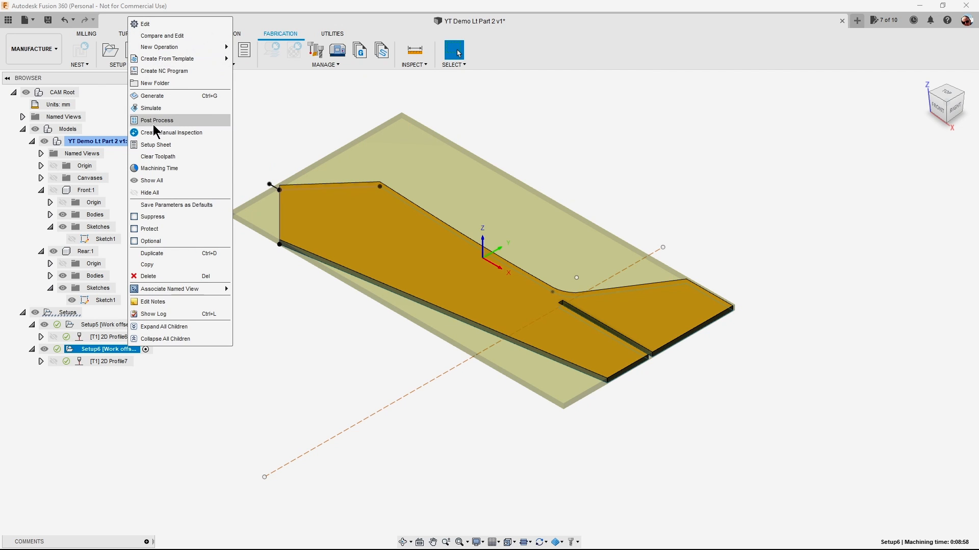
{"action": "left_click", "coordinate": [153, 108]}
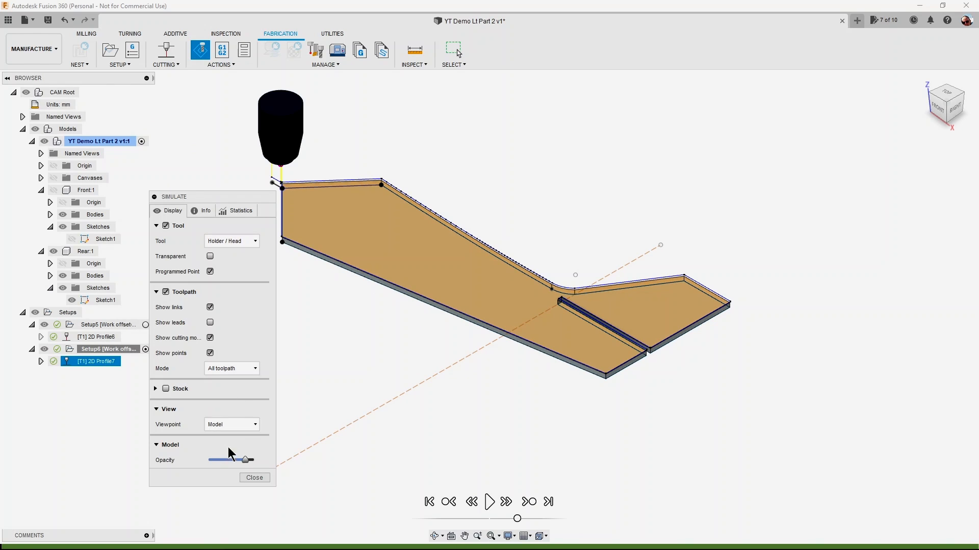
{"action": "left_click", "coordinate": [489, 503]}
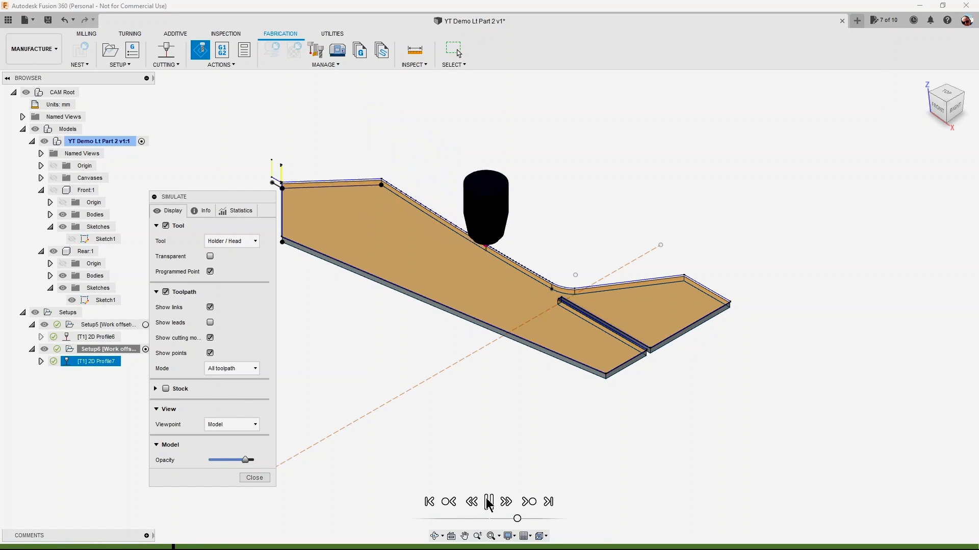
{"action": "left_click_drag", "start_coordinate": [517, 520], "coordinate": [525, 520]}
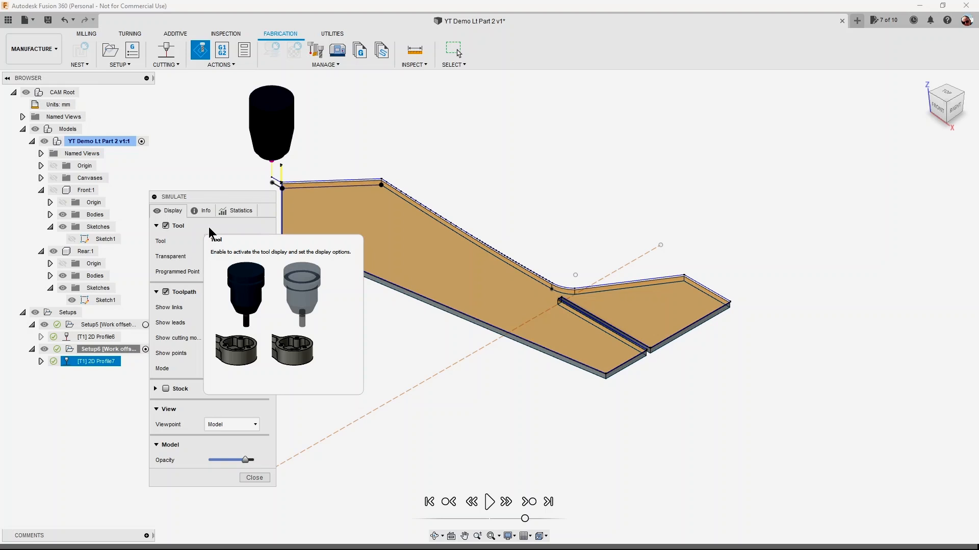
{"action": "left_click", "coordinate": [255, 479]}
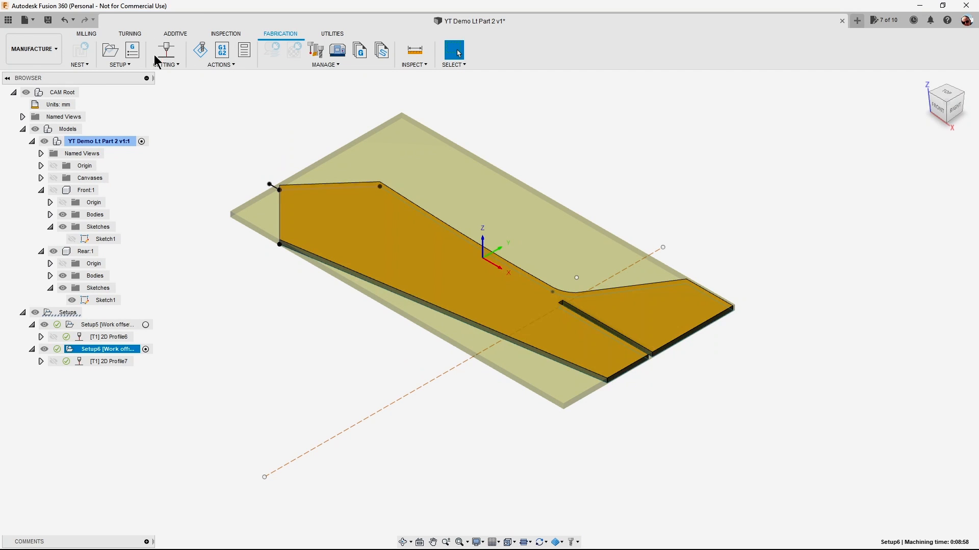
Post-process the Rear setup with the Grbl Foam Cutter configuration, replacing rear.nc in the L4 folder.
{"action": "left_click", "coordinate": [220, 65]}
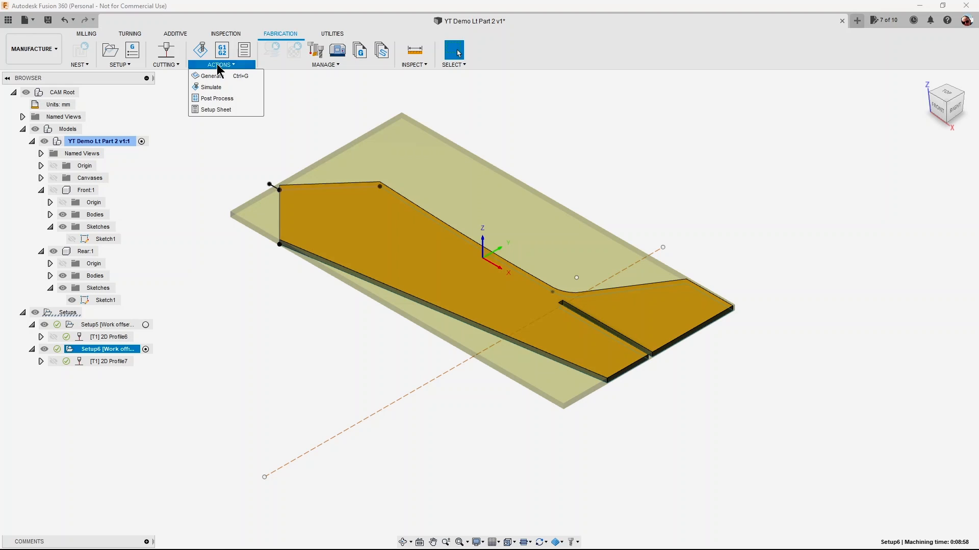
{"action": "left_click", "coordinate": [218, 99]}
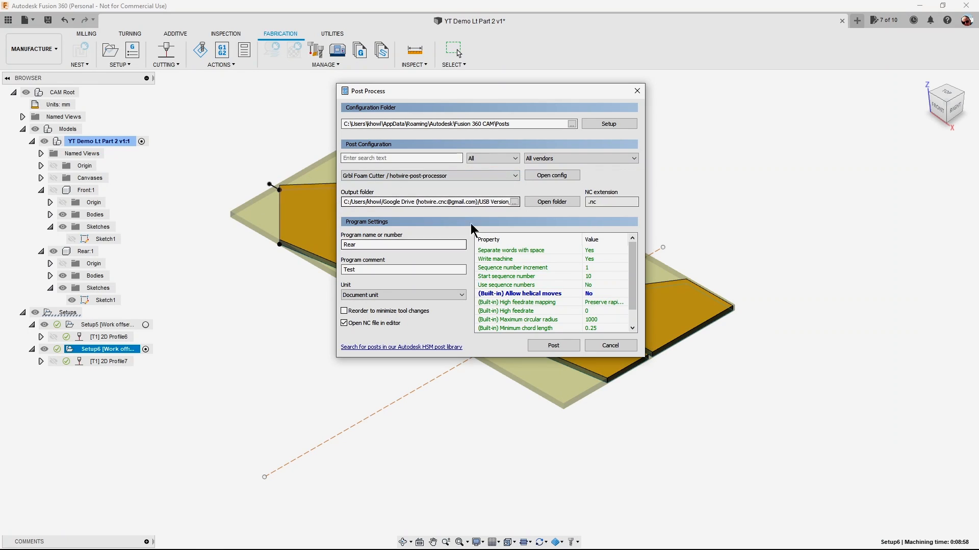
{"action": "left_click", "coordinate": [563, 347]}
{"action": "left_click", "coordinate": [117, 204]}
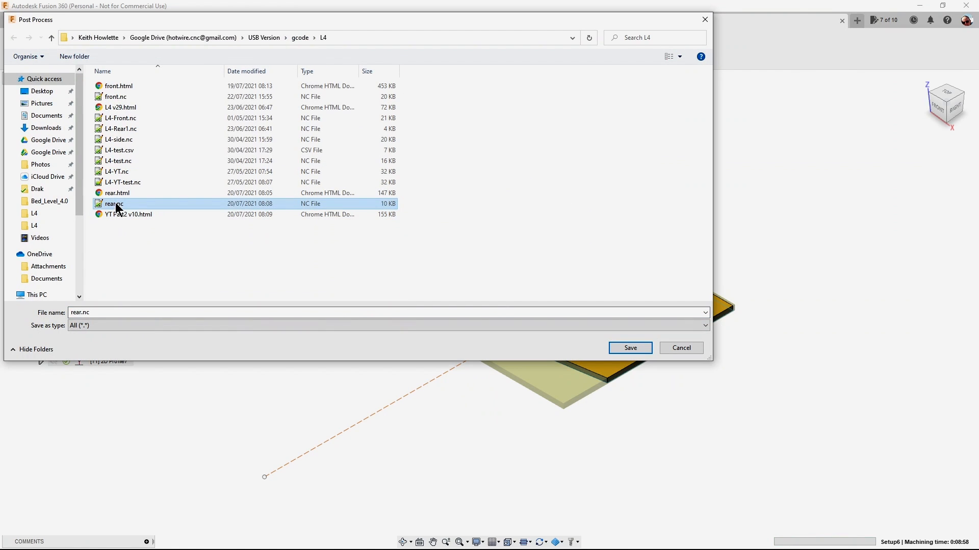
{"action": "left_click", "coordinate": [621, 350]}
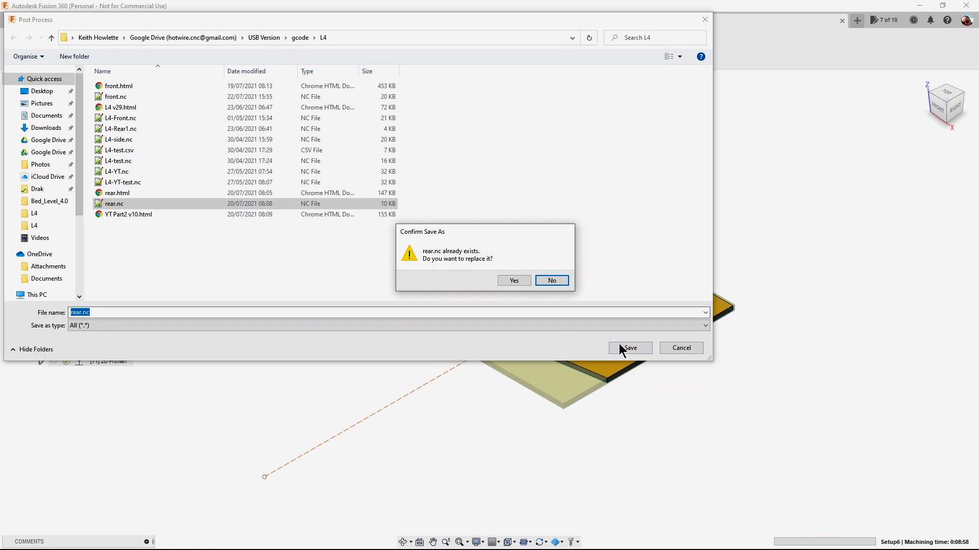
{"action": "left_click", "coordinate": [516, 280]}
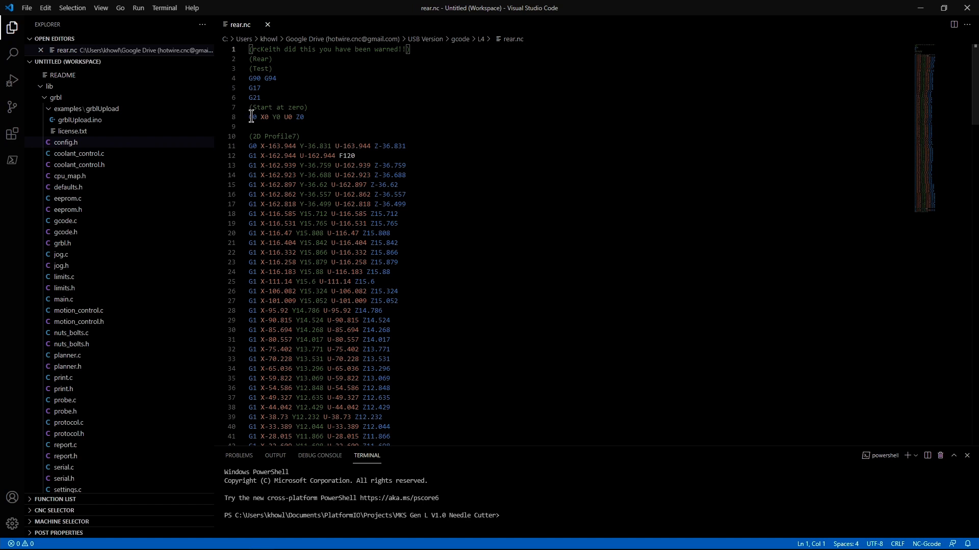
Review the rear.nc G-code from its header to its last moves and close the code editor.
{"action": "scroll", "coordinate": [485, 197], "scroll_direction": "down", "scroll_amount": 5}
{"action": "scroll", "coordinate": [486, 200], "scroll_direction": "down", "scroll_amount": 13}
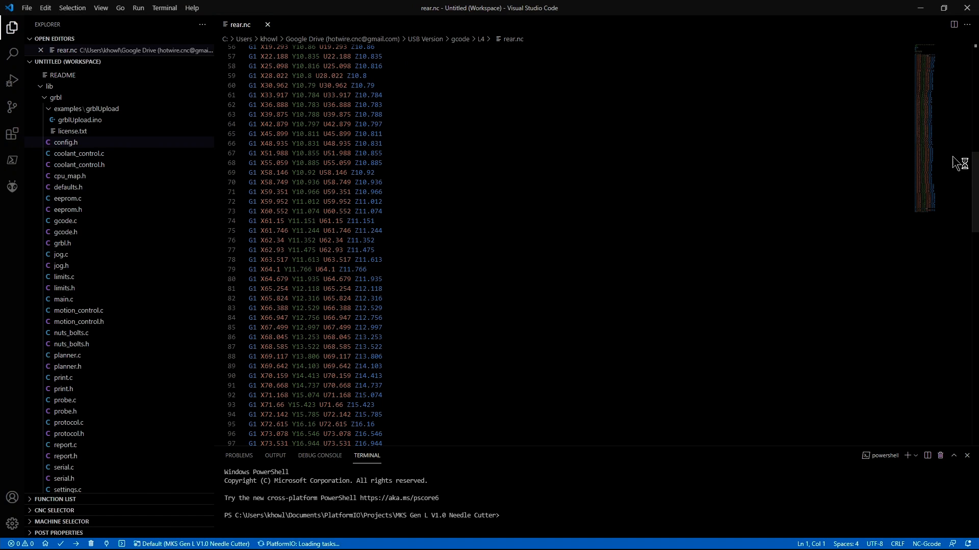
{"action": "scroll", "coordinate": [977, 192], "scroll_direction": "down", "scroll_amount": 1}
{"action": "left_click_drag", "start_coordinate": [976, 192], "coordinate": [977, 352]}
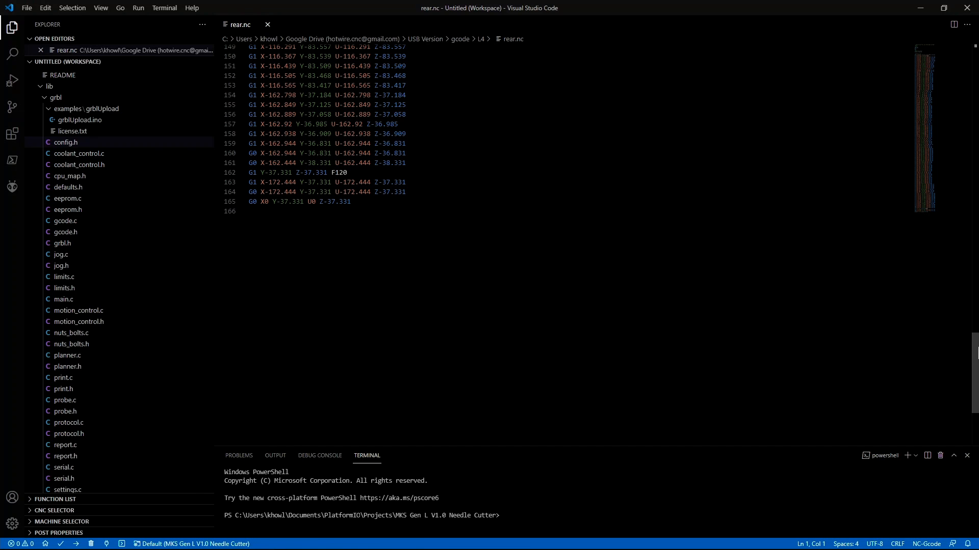
{"action": "left_click_drag", "start_coordinate": [977, 352], "coordinate": [977, 26]}
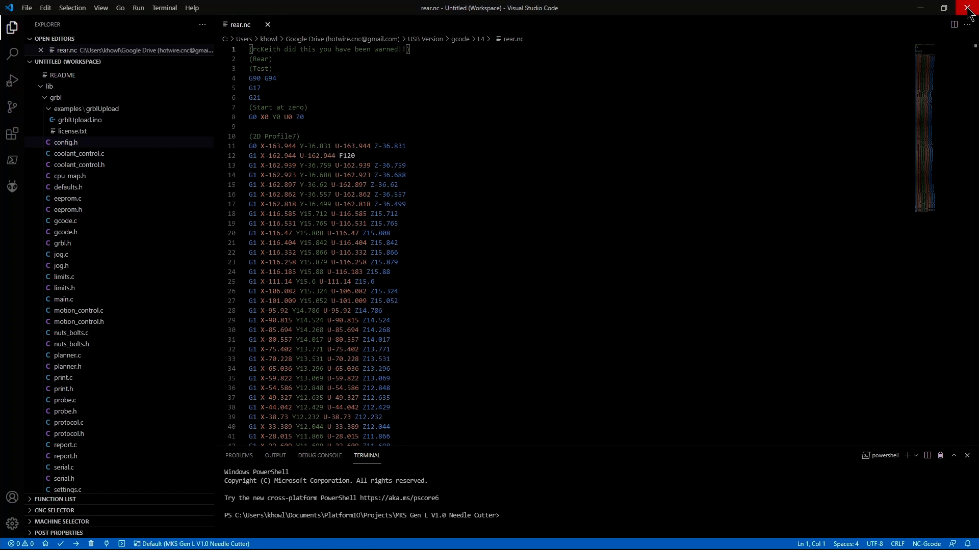
{"action": "left_click", "coordinate": [967, 10]}
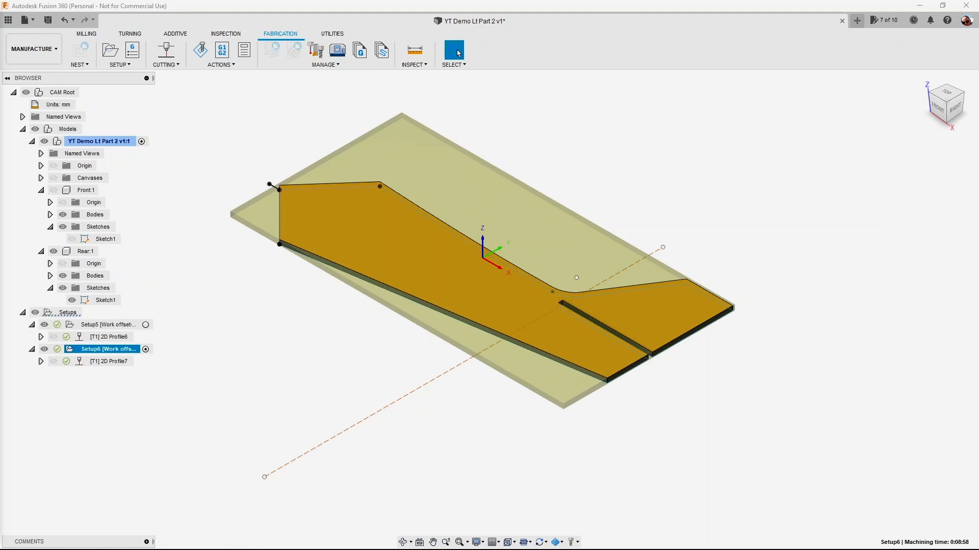
Switch to devSimCnc Foam, hide the grey carriage planes and load front.nc from the L4 folder.
{"action": "left_click_drag", "start_coordinate": [0, 76], "coordinate": [324, 49]}
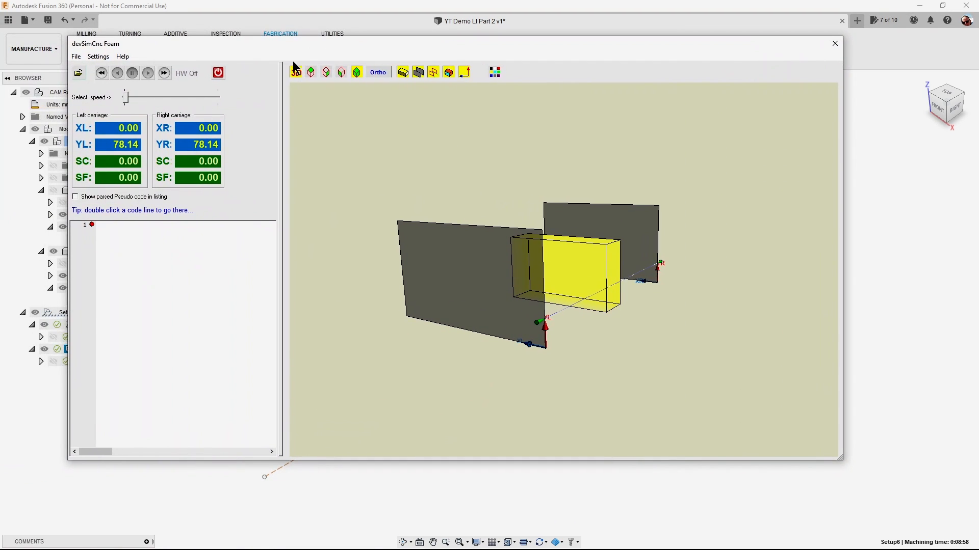
{"action": "left_click", "coordinate": [418, 72]}
{"action": "left_click", "coordinate": [80, 73]}
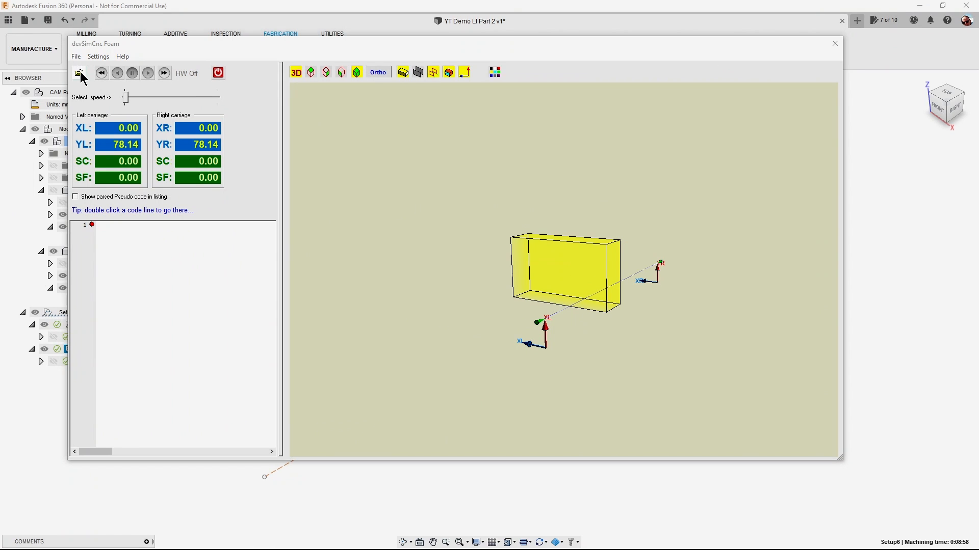
{"action": "left_click", "coordinate": [363, 229]}
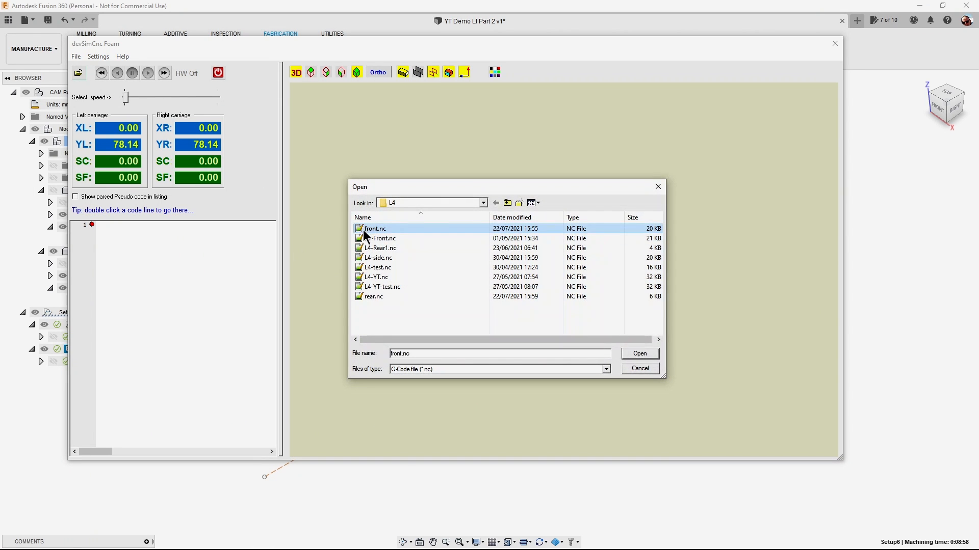
{"action": "left_click", "coordinate": [628, 354]}
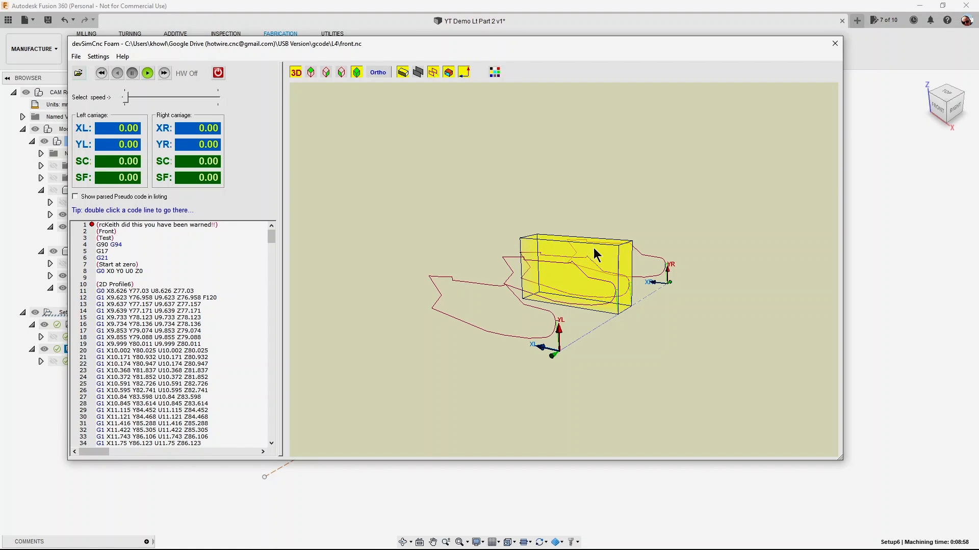
Check the CNC and foam block sizes in the simulator settings and run the front.nc cut at an increased speed.
{"action": "left_click", "coordinate": [99, 56]}
{"action": "left_click", "coordinate": [102, 67]}
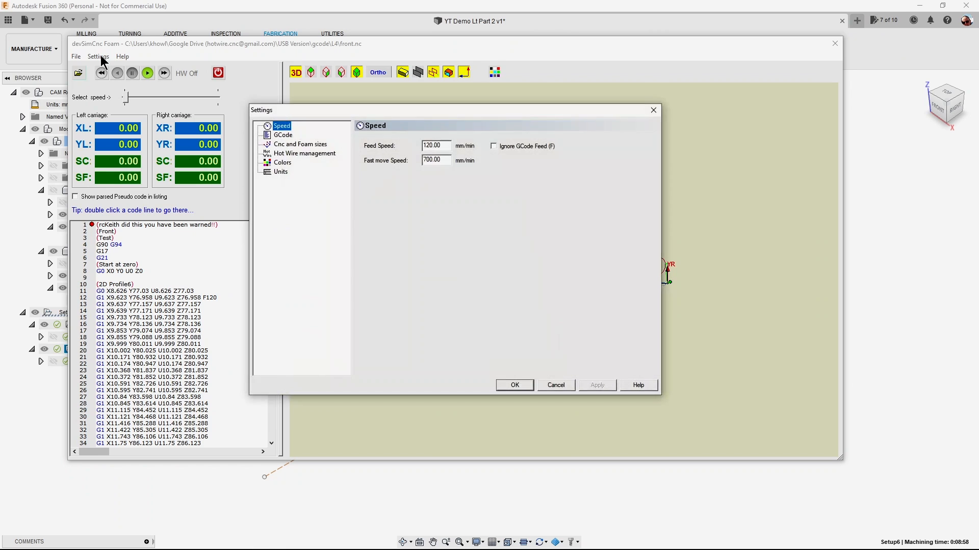
{"action": "left_click", "coordinate": [300, 144]}
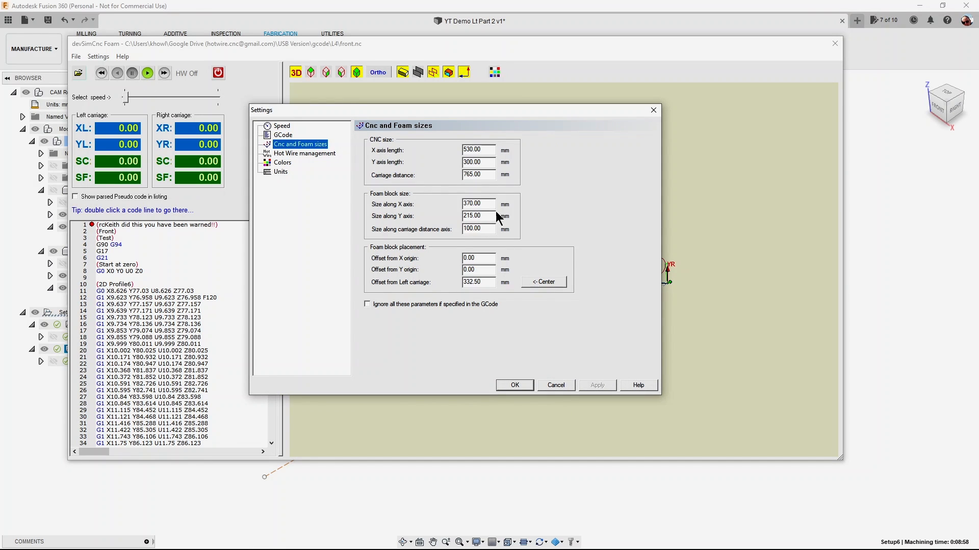
{"action": "left_click", "coordinate": [563, 389]}
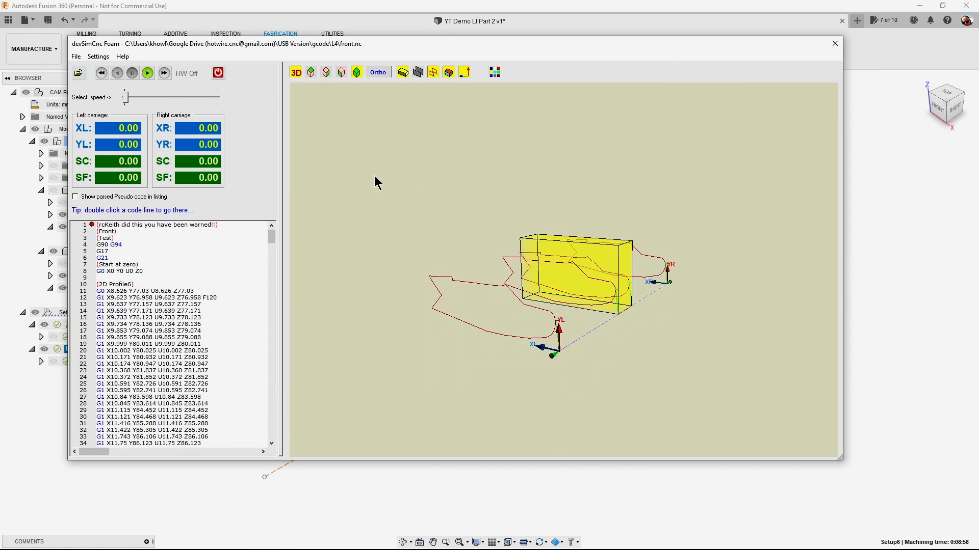
{"action": "left_click", "coordinate": [147, 73]}
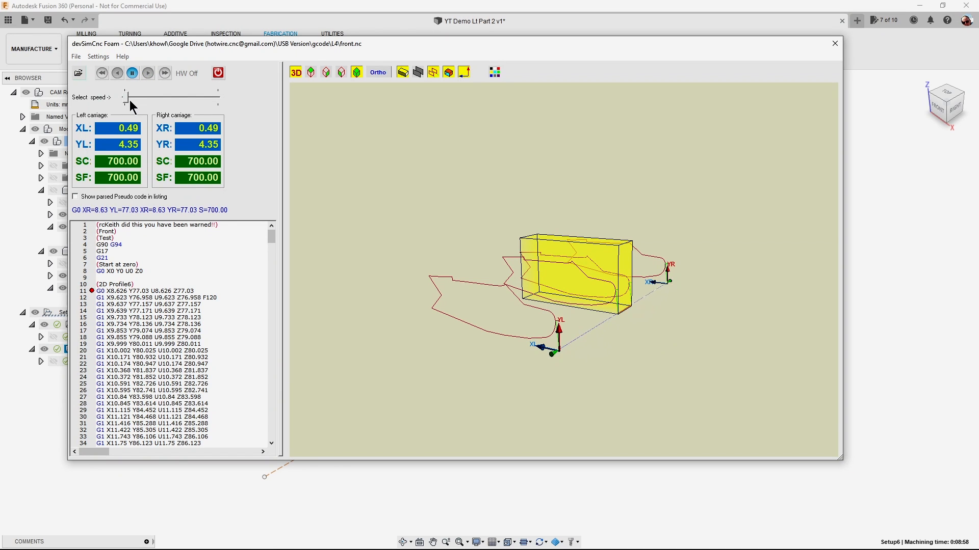
{"action": "left_click_drag", "start_coordinate": [127, 99], "coordinate": [180, 96]}
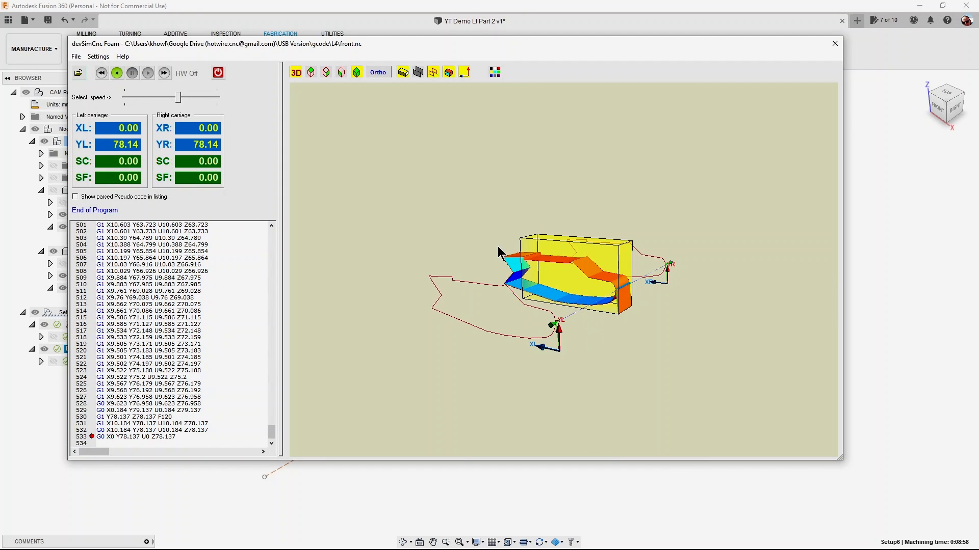
Load rear.nc in the foam simulator, check its toolpath placement relative to the foam block, and close the simulator.
{"action": "left_click", "coordinate": [78, 73]}
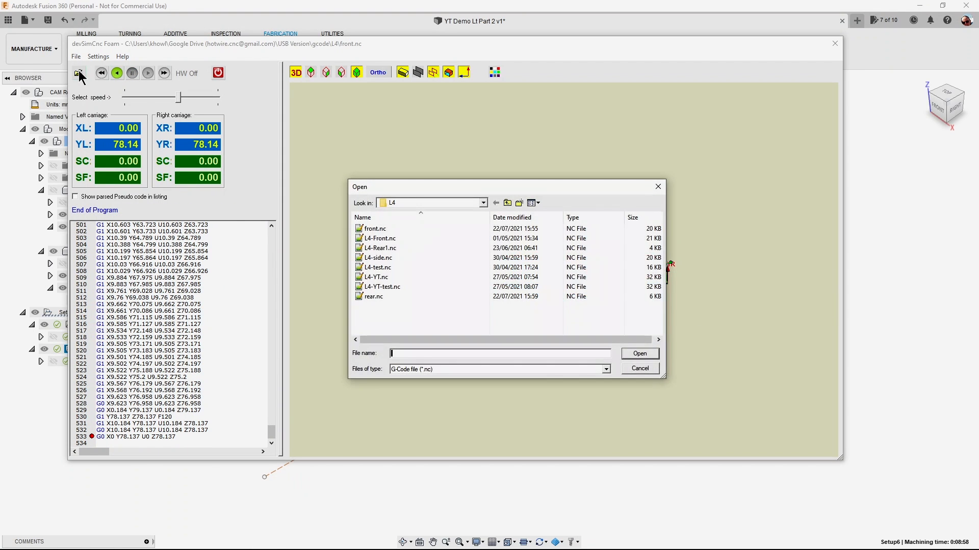
{"action": "left_click", "coordinate": [375, 296]}
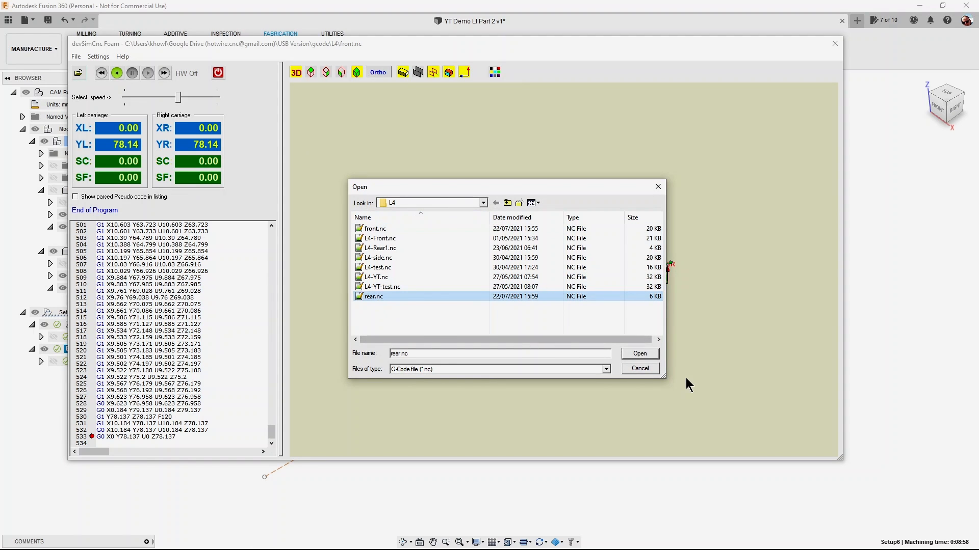
{"action": "left_click", "coordinate": [647, 354]}
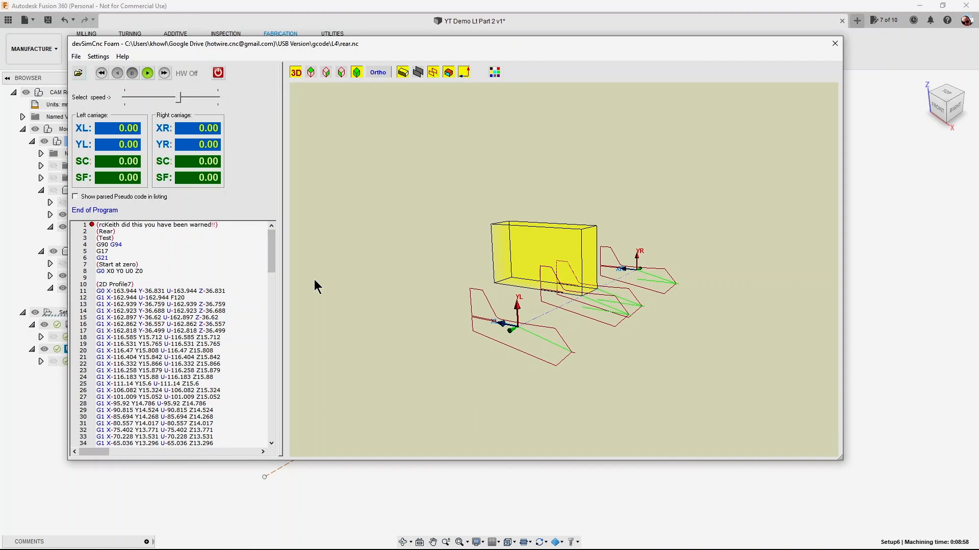
{"action": "left_click", "coordinate": [835, 44]}
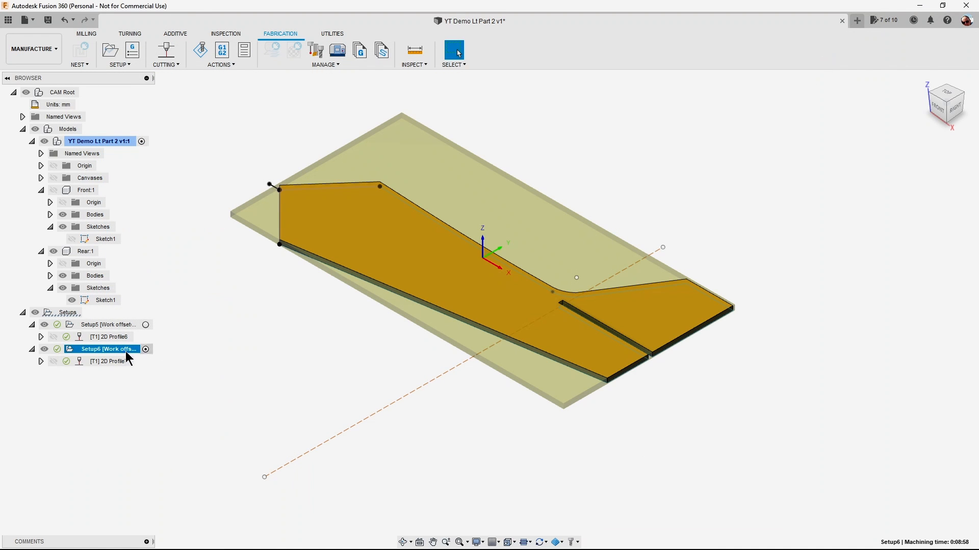
Edit Setup6 and move its work coordinate origin to the stock box's bottom corner at minimum X and Y.
{"action": "right_click", "coordinate": [119, 351]}
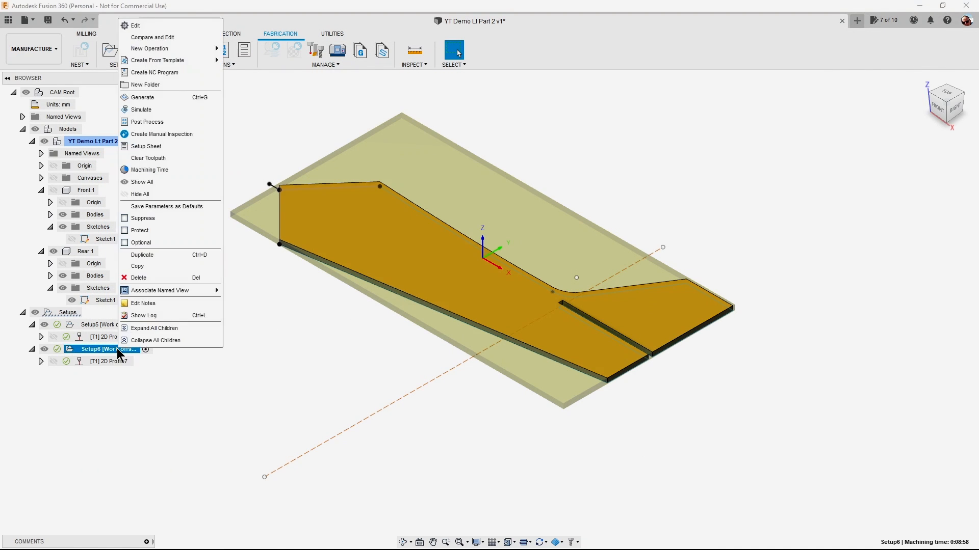
{"action": "left_click", "coordinate": [135, 26]}
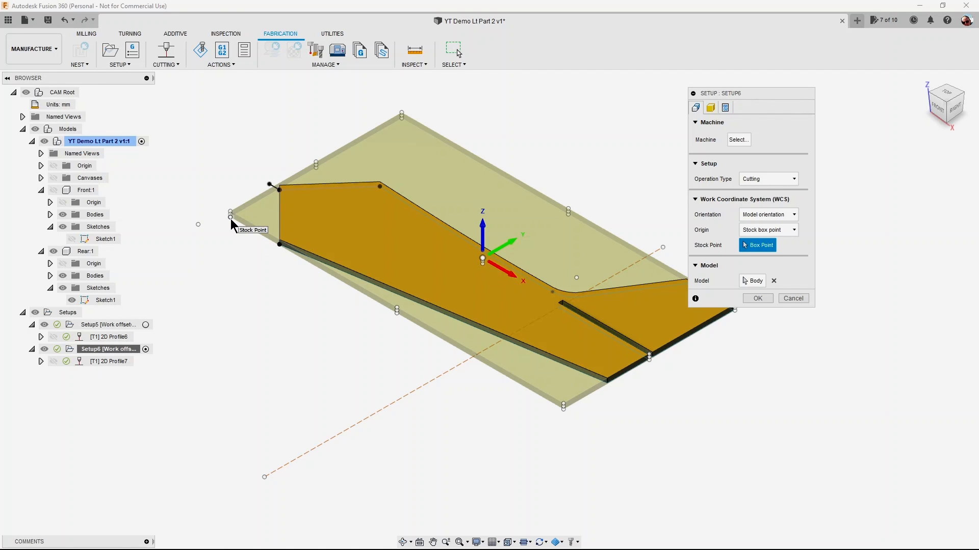
{"action": "scroll", "coordinate": [232, 224], "scroll_direction": "up", "scroll_amount": 5}
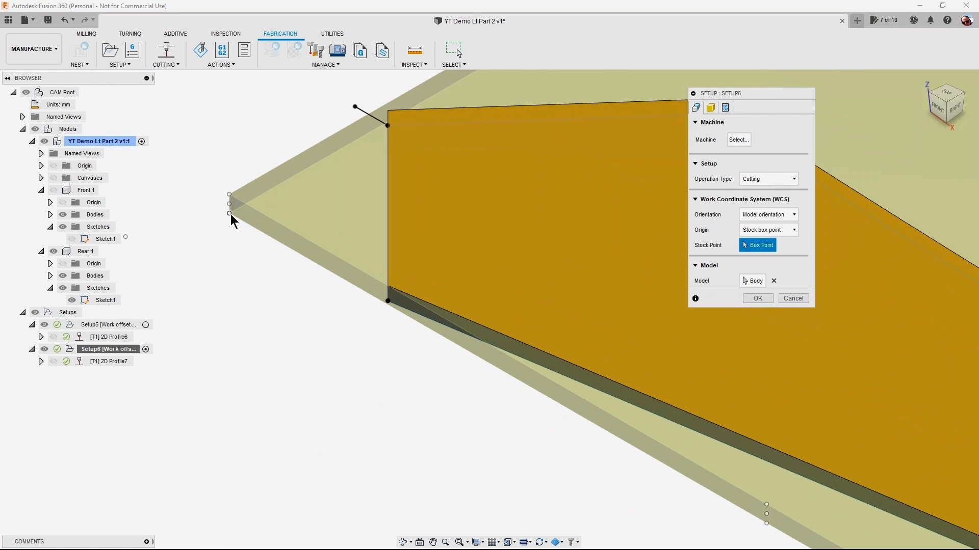
{"action": "left_click", "coordinate": [230, 213]}
{"action": "scroll", "coordinate": [264, 266], "scroll_direction": "down", "scroll_amount": 2}
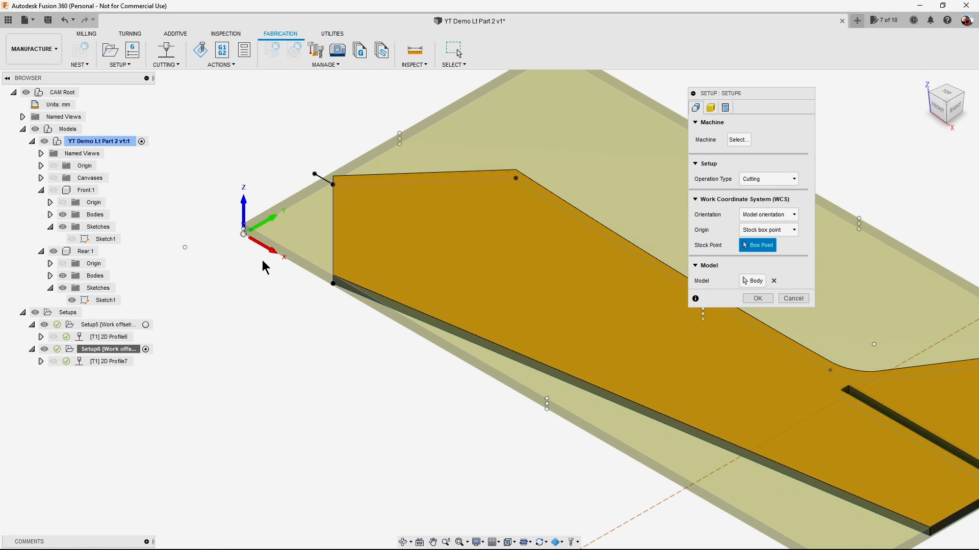
{"action": "scroll", "coordinate": [264, 266], "scroll_direction": "down", "scroll_amount": 2}
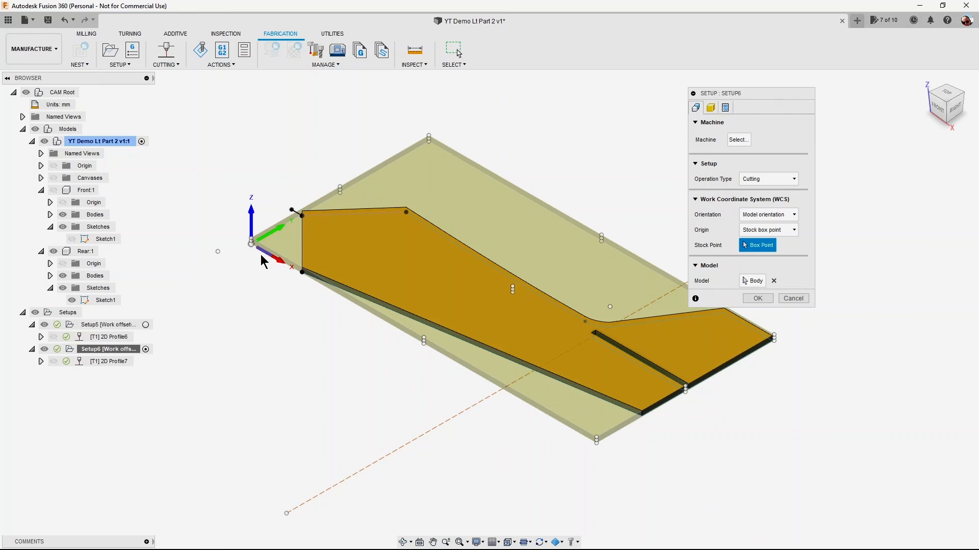
Set Setup6's stock side offset to 15 mm with rounding up to the nearest 5 mm, and accept the setup.
{"action": "left_click", "coordinate": [710, 108]}
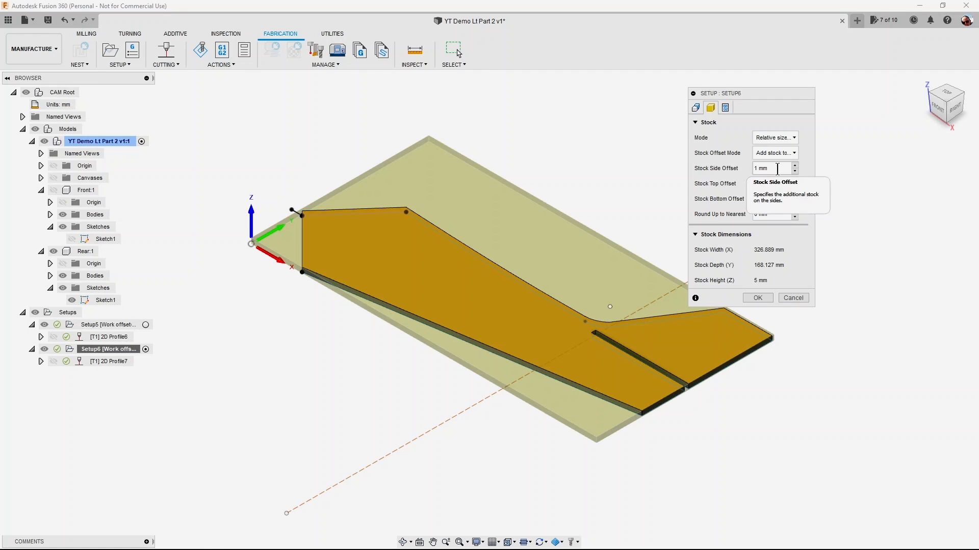
{"action": "left_click", "coordinate": [949, 94]}
{"action": "middle_click_drag", "start_coordinate": [544, 268], "coordinate": [462, 153]}
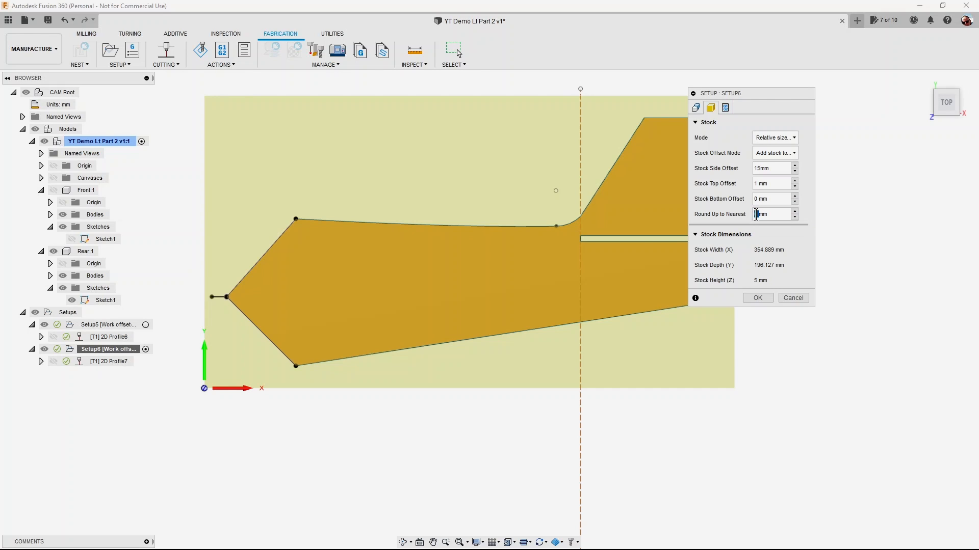
{"action": "left_click", "coordinate": [758, 298]}
{"action": "left_click", "coordinate": [925, 80]}
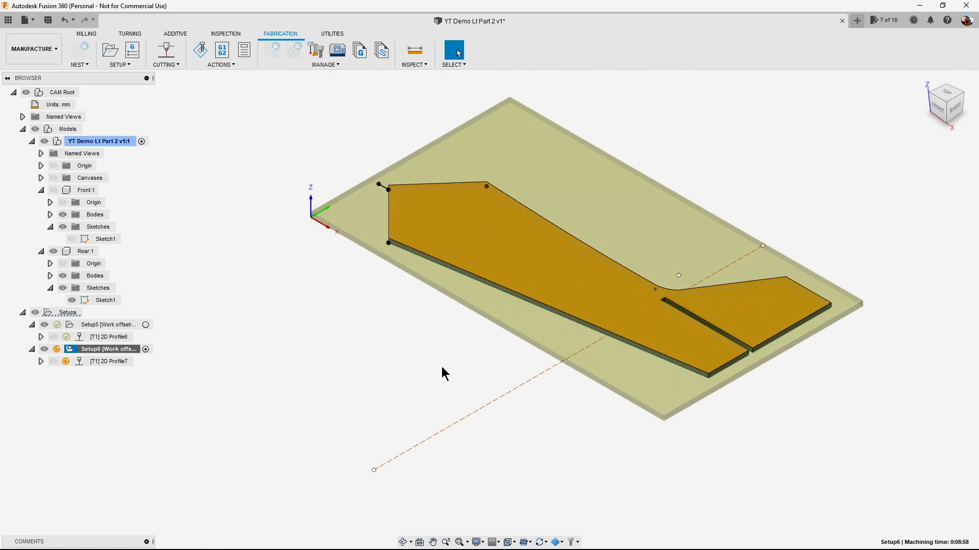
{"action": "right_click", "coordinate": [127, 348]}
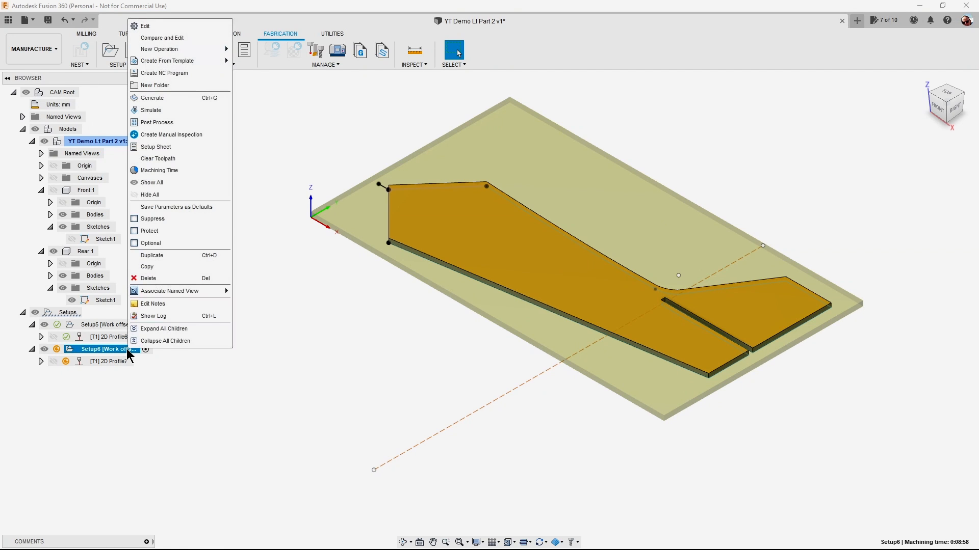
{"action": "left_click", "coordinate": [153, 123]}
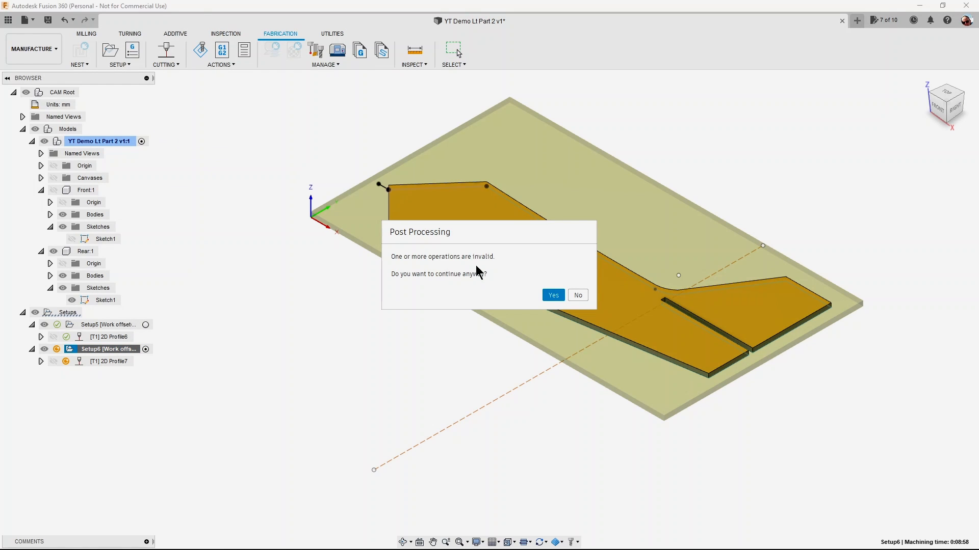
{"action": "left_click", "coordinate": [578, 296]}
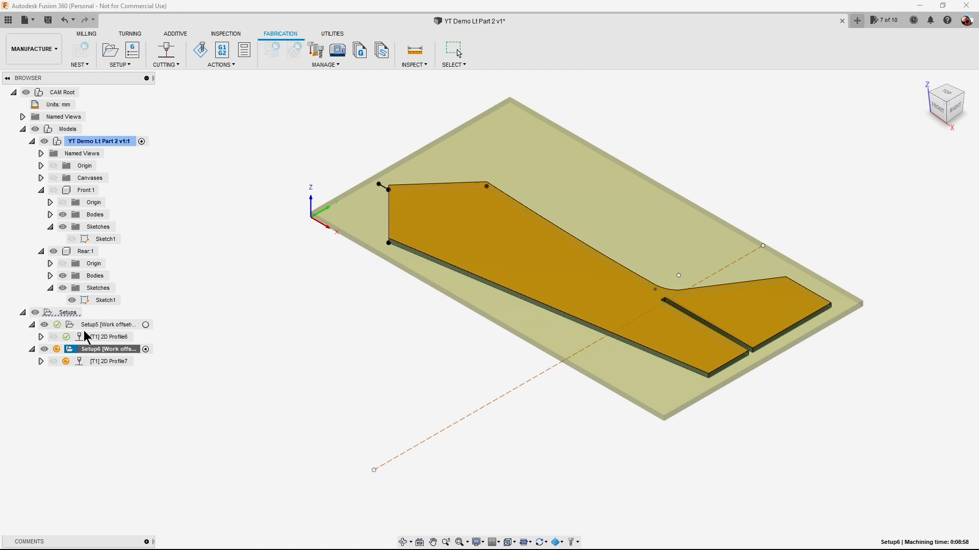
Regenerate the Setup6 toolpath and post-process it as Rear.nc in the L4 folder, replacing the existing file.
{"action": "right_click", "coordinate": [99, 356]}
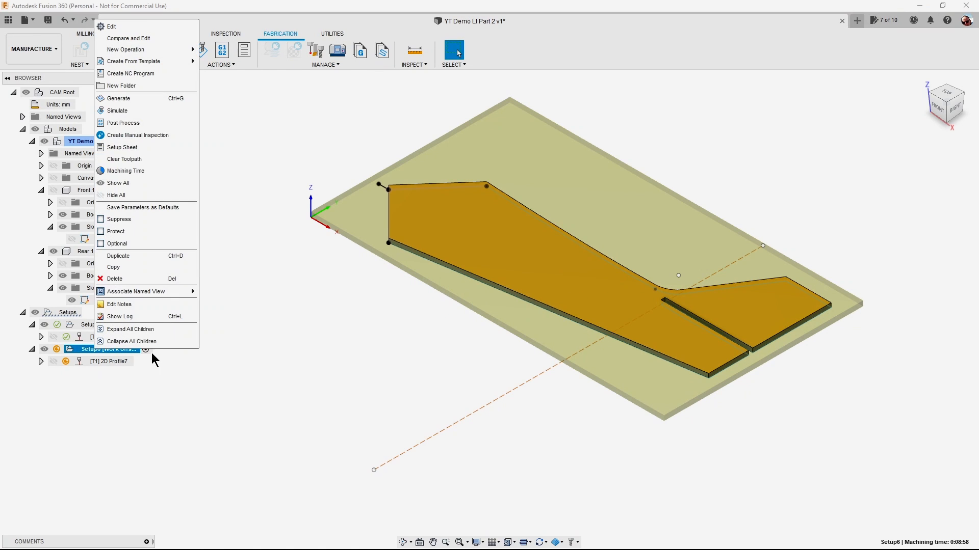
{"action": "left_click", "coordinate": [135, 98]}
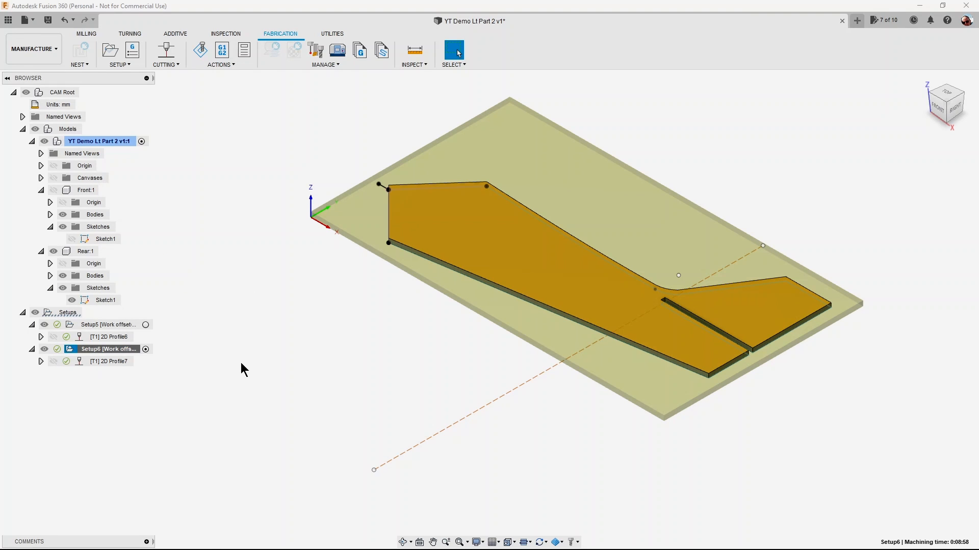
{"action": "right_click", "coordinate": [130, 348]}
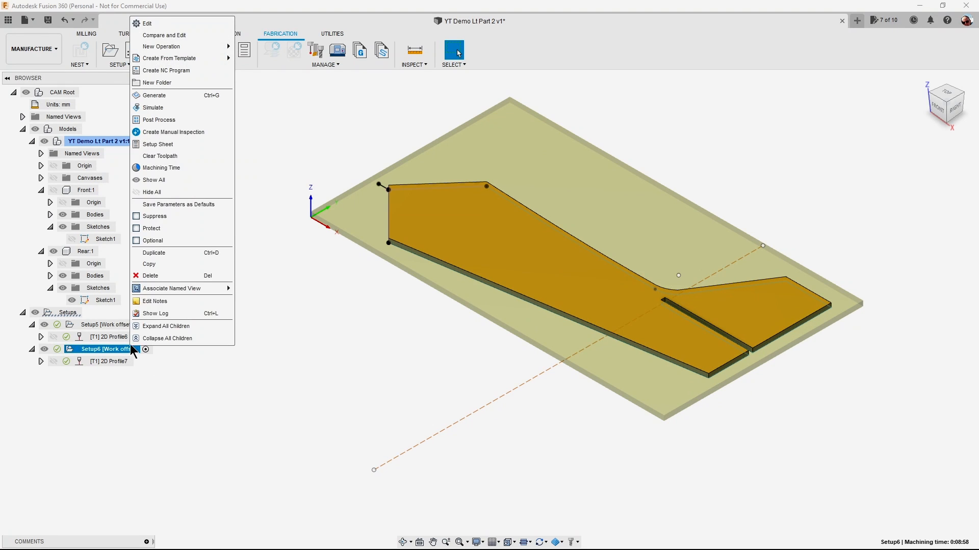
{"action": "left_click", "coordinate": [161, 120]}
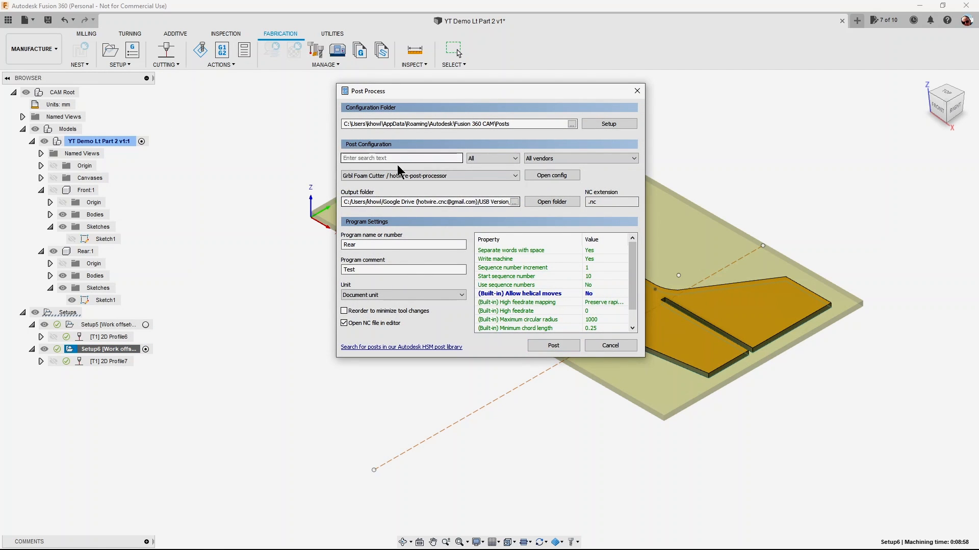
{"action": "left_click", "coordinate": [557, 346]}
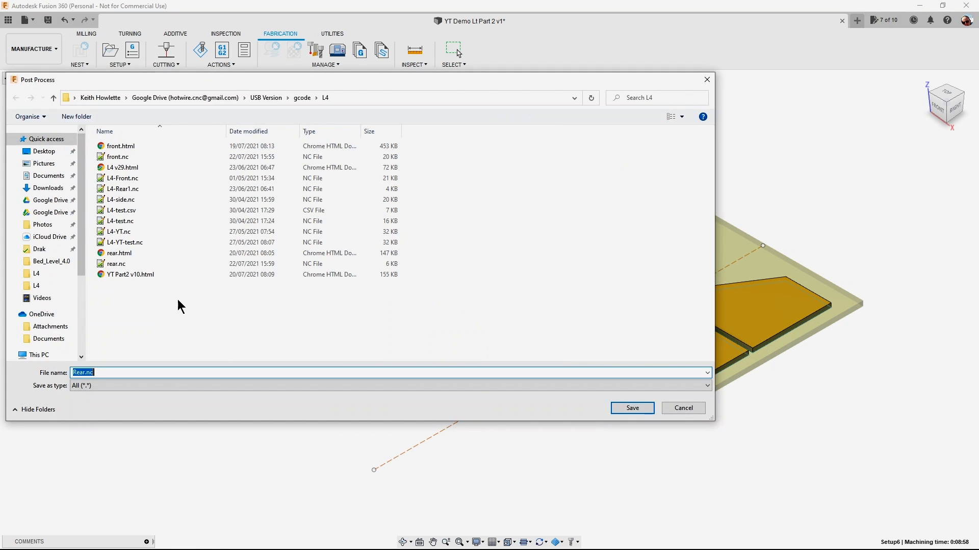
{"action": "left_click", "coordinate": [635, 408]}
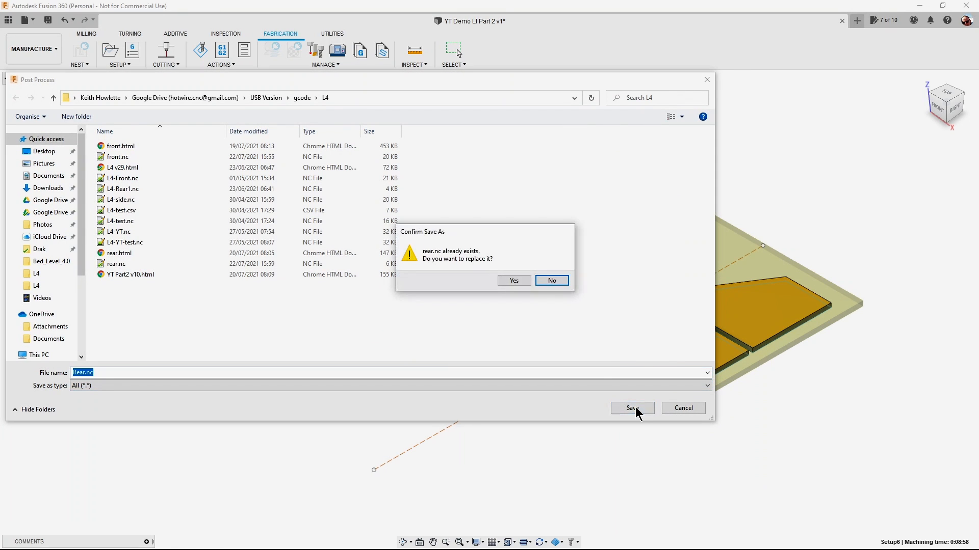
{"action": "left_click", "coordinate": [519, 280]}
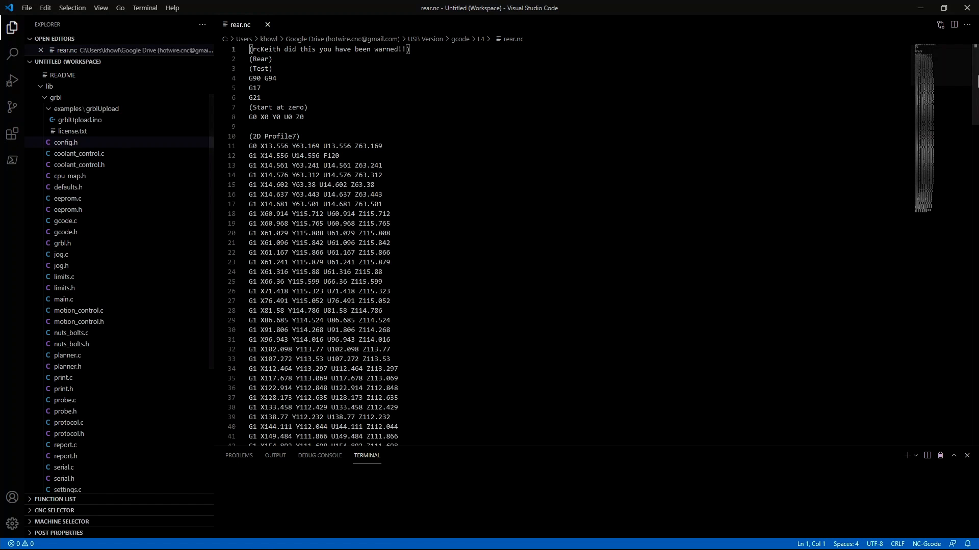
Check the reposted rear.nc G-code coordinates and close the code editor.
{"action": "left_click_drag", "start_coordinate": [978, 81], "coordinate": [975, 61]}
{"action": "left_click", "coordinate": [967, 9]}
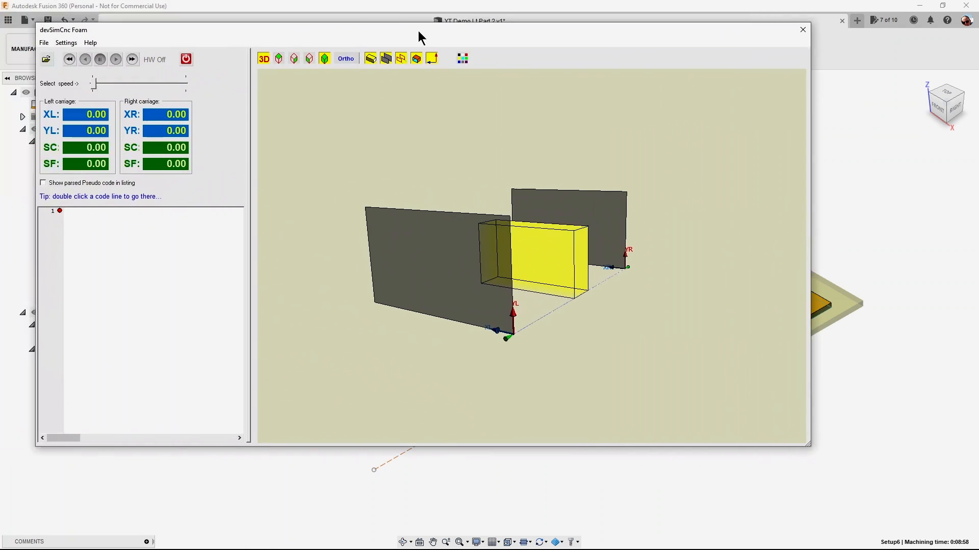
Switch to devSimCnc Foam, load the reposted rear.nc from the L4 folder and hide the grey carriage planes.
{"action": "mouse_move", "coordinate": [420, 35]}
{"action": "left_mouse_down"}
{"action": "mouse_move", "coordinate": [454, 36]}
{"action": "mouse_move", "coordinate": [425, 40]}
{"action": "left_mouse_up"}
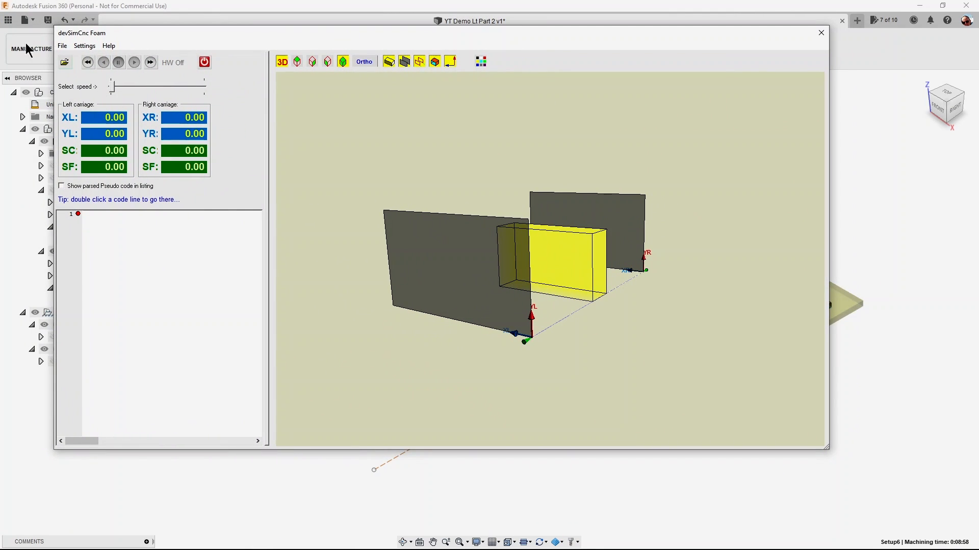
{"action": "left_click", "coordinate": [65, 65]}
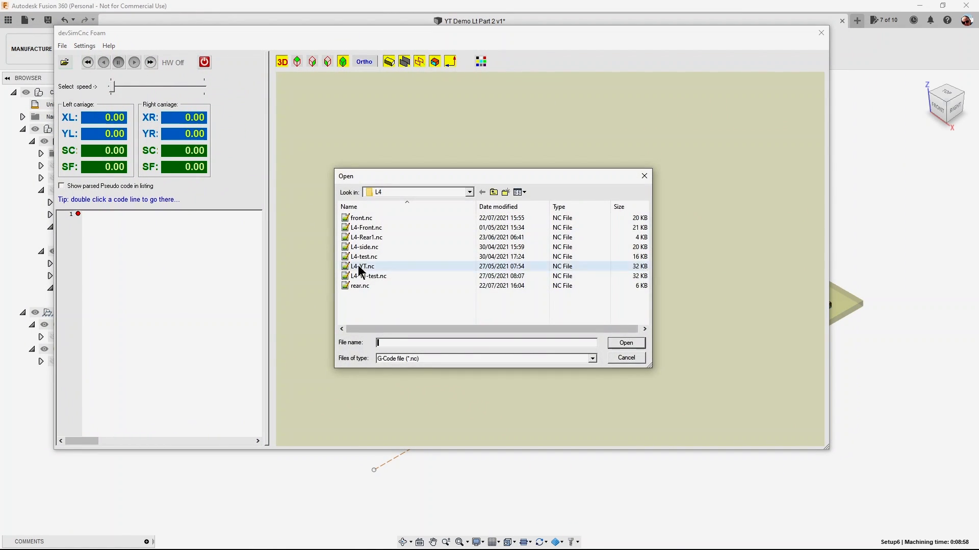
{"action": "left_click", "coordinate": [365, 287]}
{"action": "left_click", "coordinate": [614, 345]}
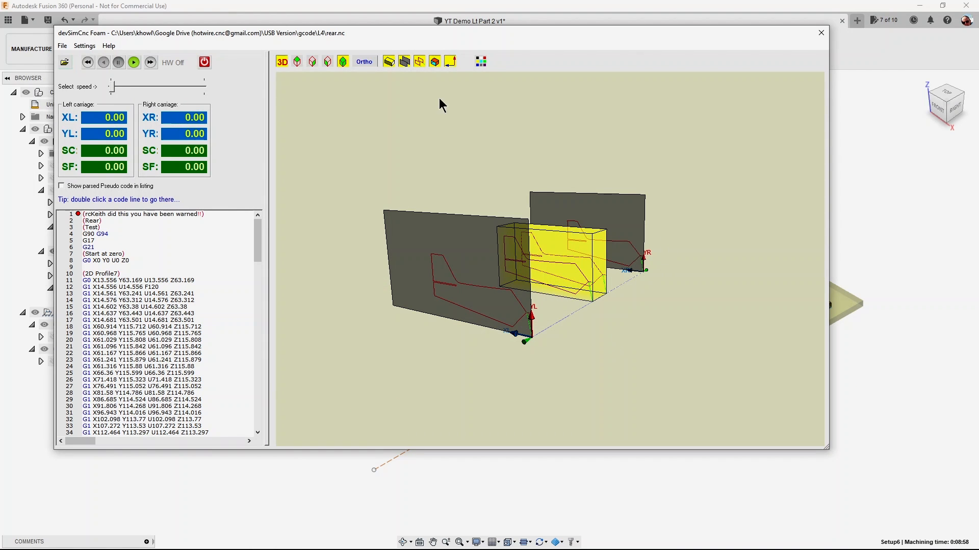
{"action": "left_click", "coordinate": [404, 62]}
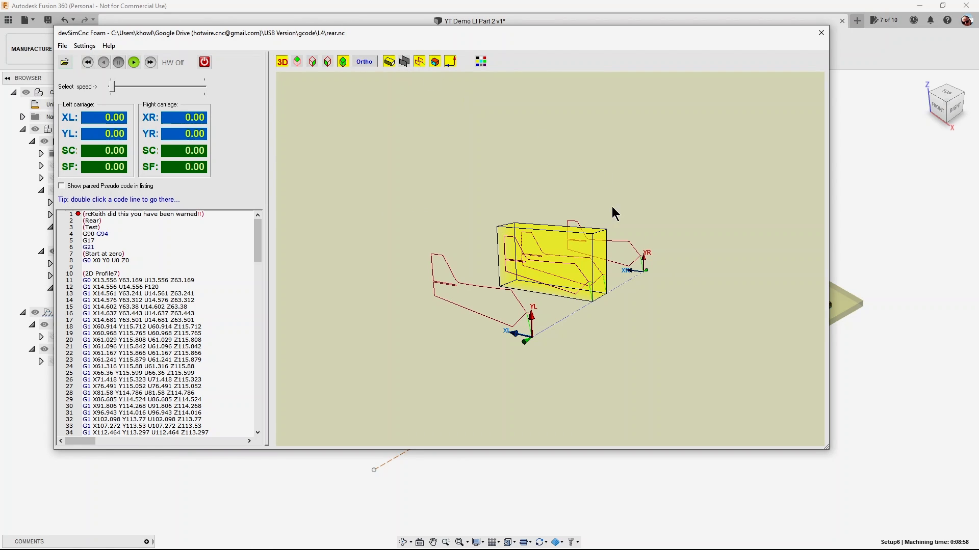
Run the rear.nc cut through the foam block at an increased speed, and close the simulator.
{"action": "scroll", "coordinate": [650, 334], "scroll_direction": "down", "scroll_amount": 2}
{"action": "scroll", "coordinate": [646, 338], "scroll_direction": "up", "scroll_amount": 6}
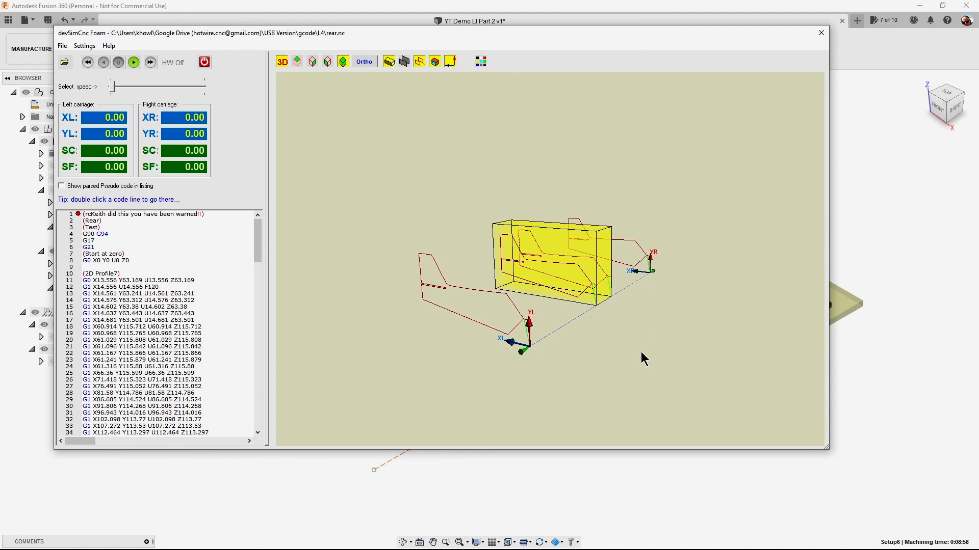
{"action": "scroll", "coordinate": [621, 385], "scroll_direction": "up", "scroll_amount": 3}
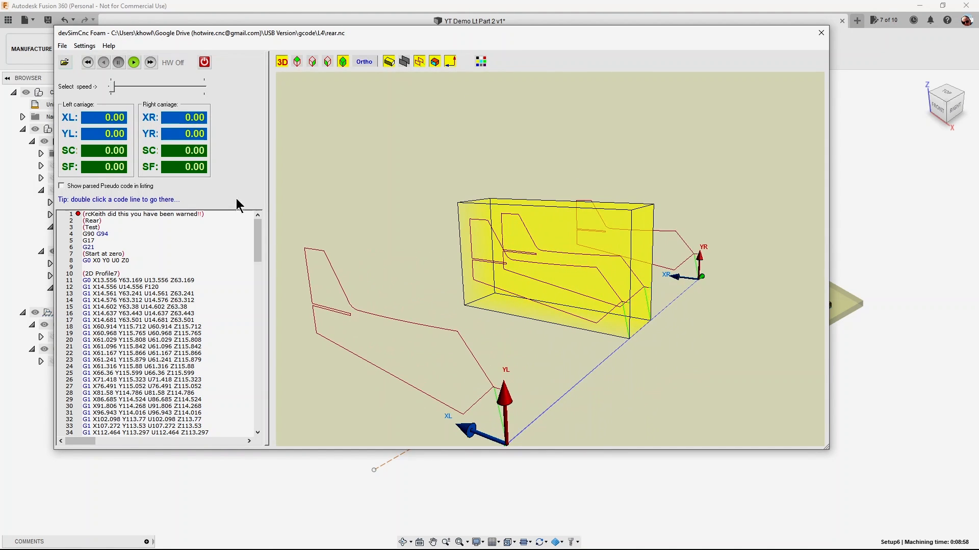
{"action": "left_click", "coordinate": [134, 62]}
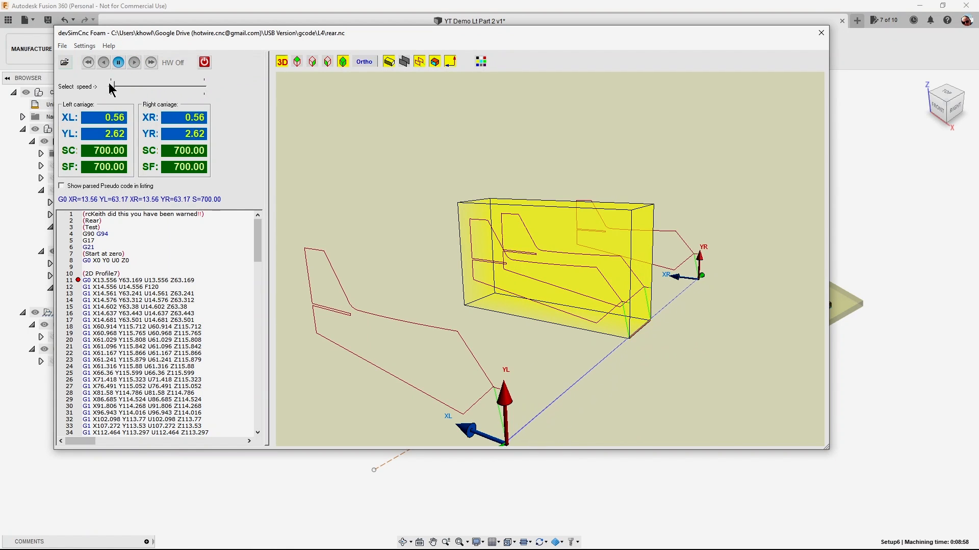
{"action": "left_click", "coordinate": [141, 87]}
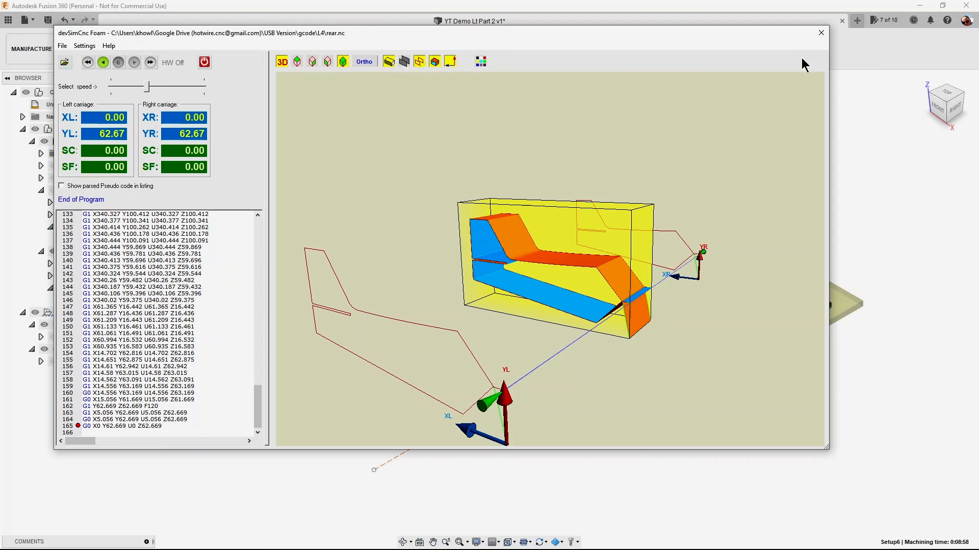
{"action": "left_click", "coordinate": [821, 32]}
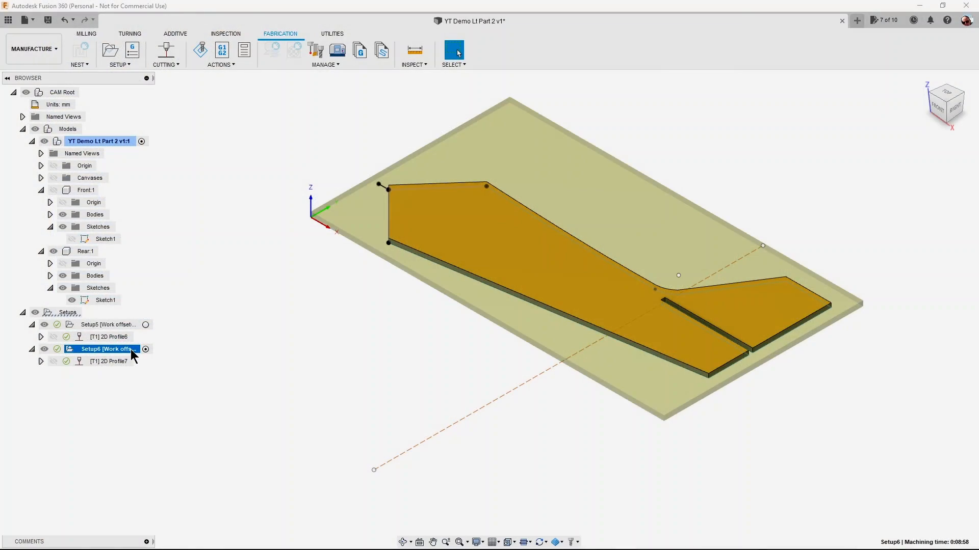
{"action": "left_click", "coordinate": [134, 70]}
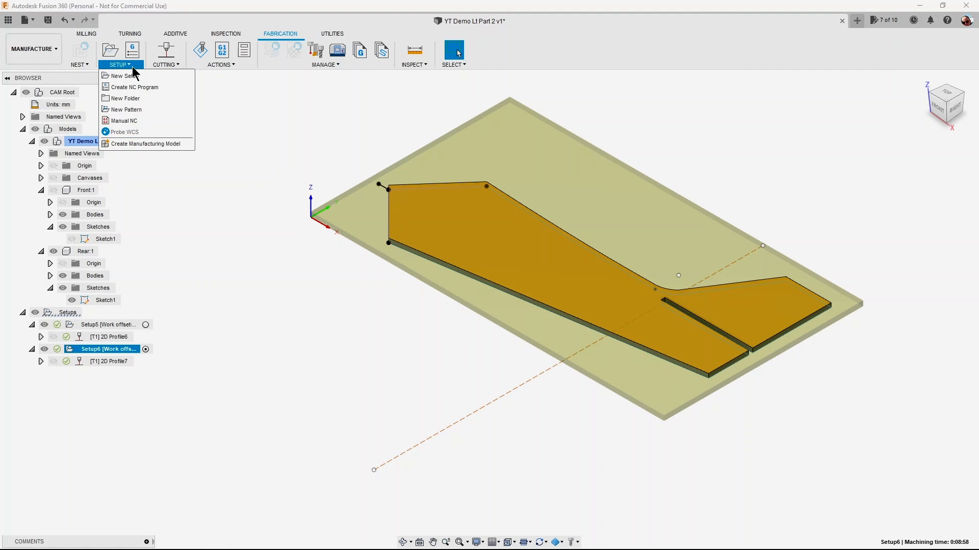
{"action": "left_click", "coordinate": [137, 65]}
{"action": "left_click", "coordinate": [123, 66]}
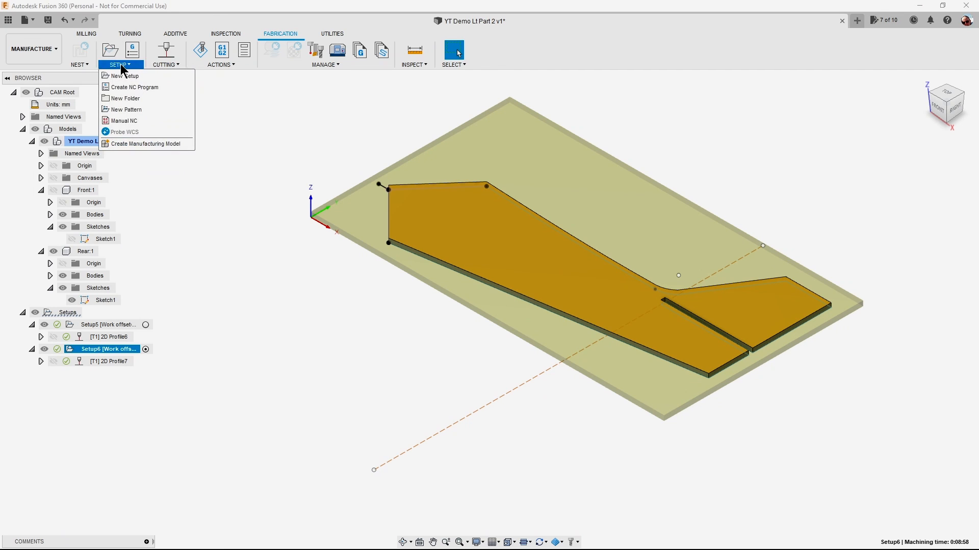
Generate a setup sheet for Setup6 and save it in the USB Version/gcode/L4 folder on Google Drive.
{"action": "right_click", "coordinate": [128, 354]}
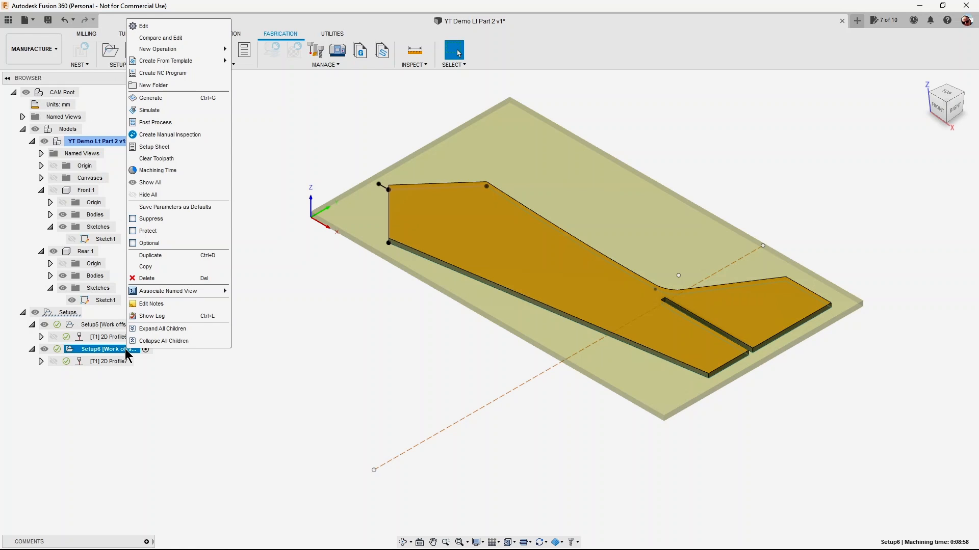
{"action": "left_click", "coordinate": [164, 147]}
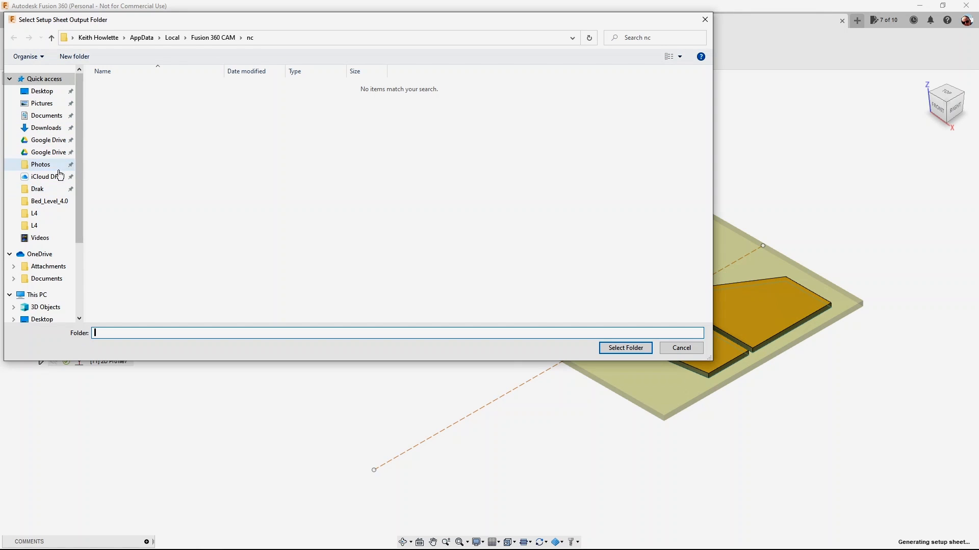
{"action": "left_click", "coordinate": [58, 145]}
{"action": "left_click", "coordinate": [123, 130]}
{"action": "double_click", "coordinate": [123, 133]}
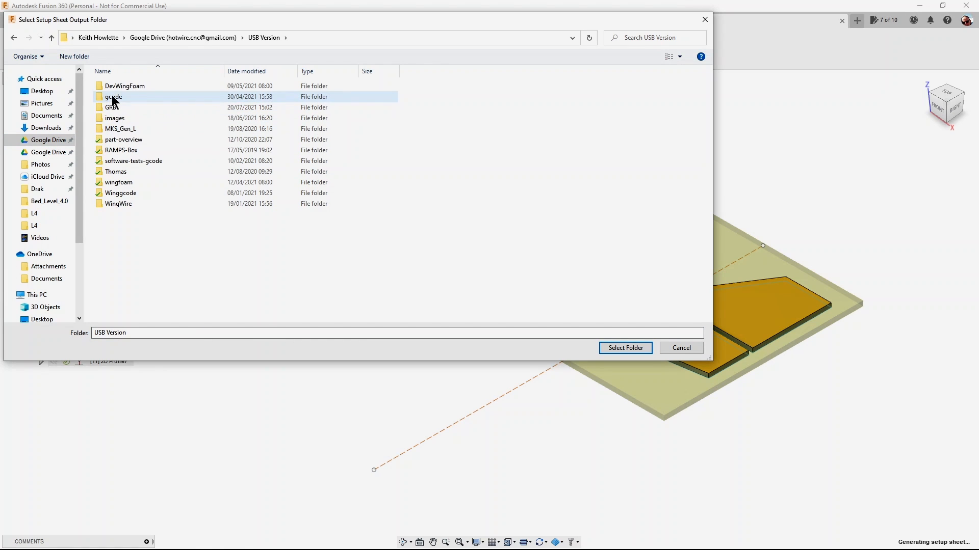
{"action": "double_click", "coordinate": [113, 100]}
{"action": "double_click", "coordinate": [110, 108]}
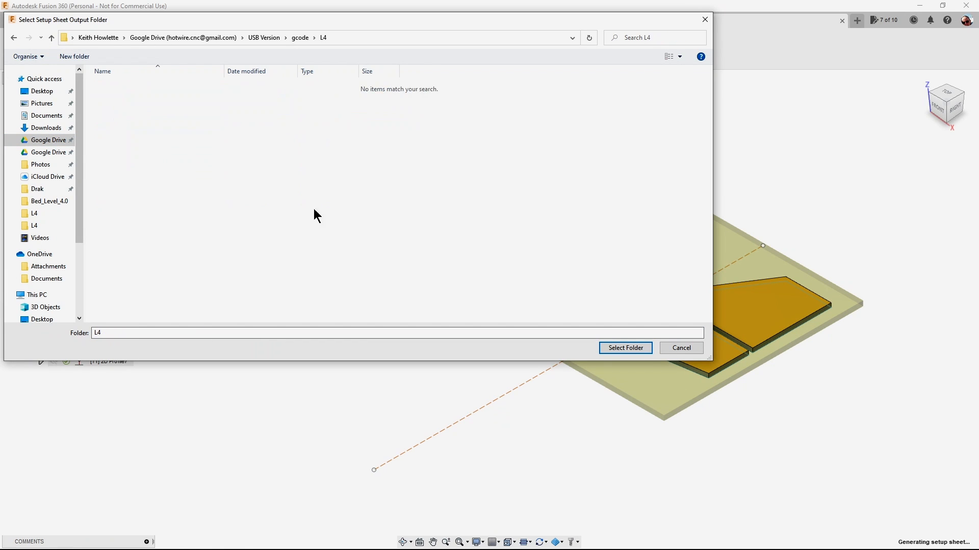
{"action": "left_click", "coordinate": [631, 348]}
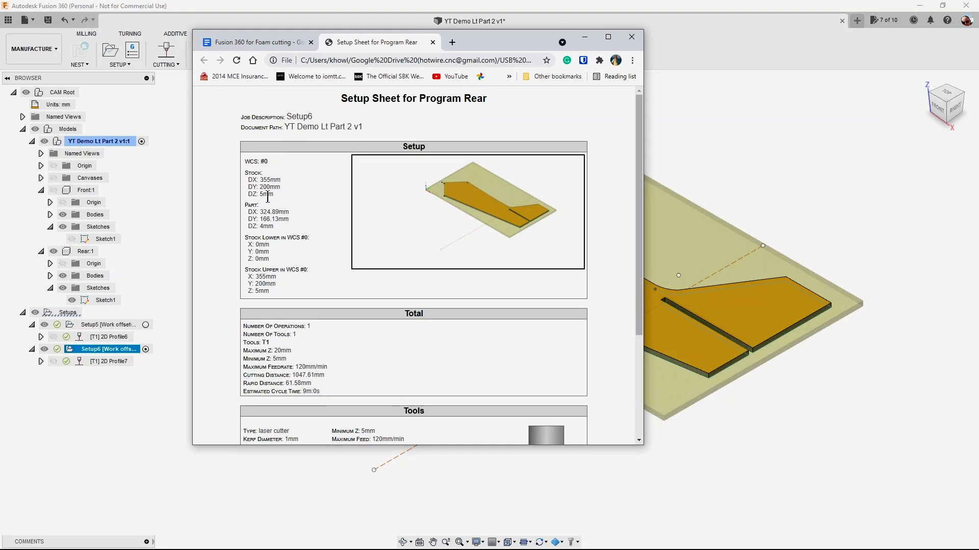
Review the stock, total, tool and operation data in the Rear setup sheet, and close it.
{"action": "scroll", "coordinate": [304, 201], "scroll_direction": "down", "scroll_amount": 3}
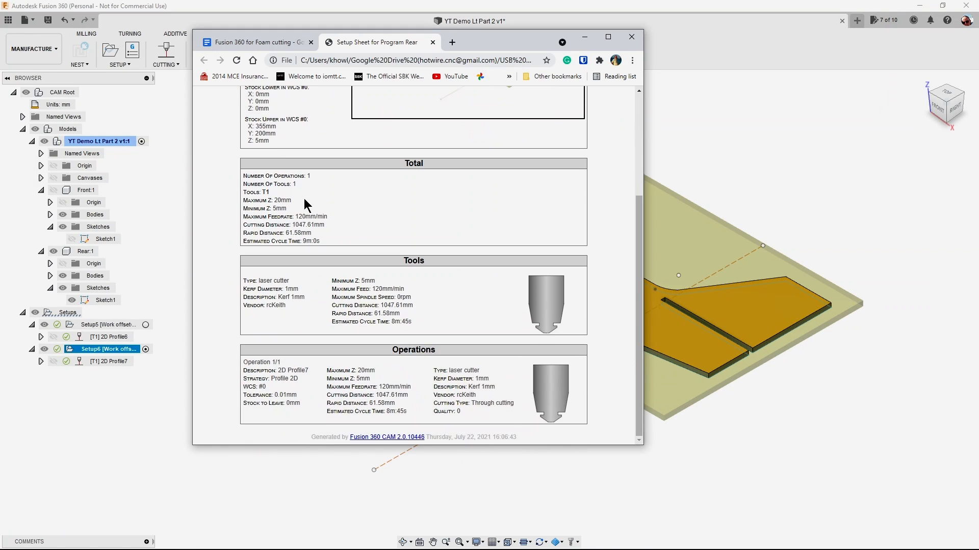
{"action": "scroll", "coordinate": [304, 197], "scroll_direction": "up", "scroll_amount": 3}
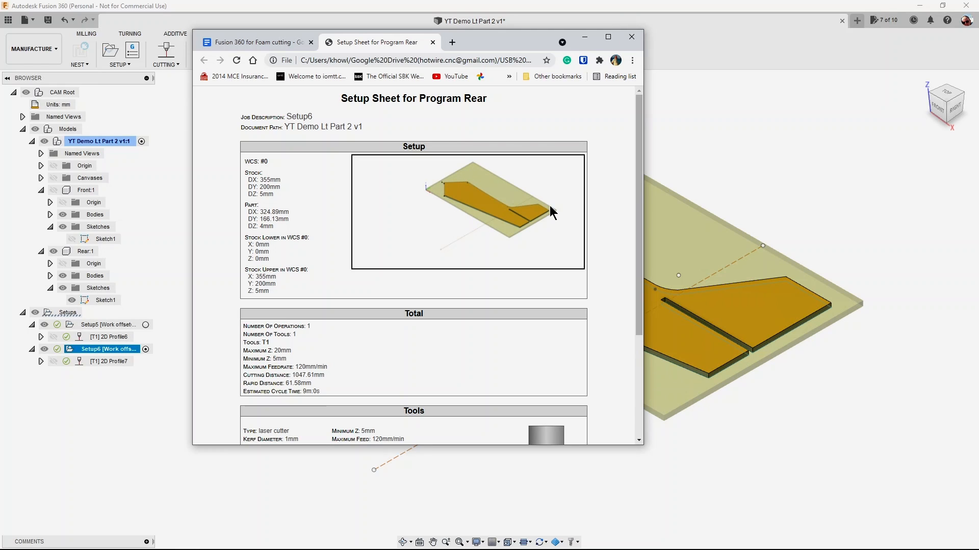
{"action": "left_click", "coordinate": [631, 39]}
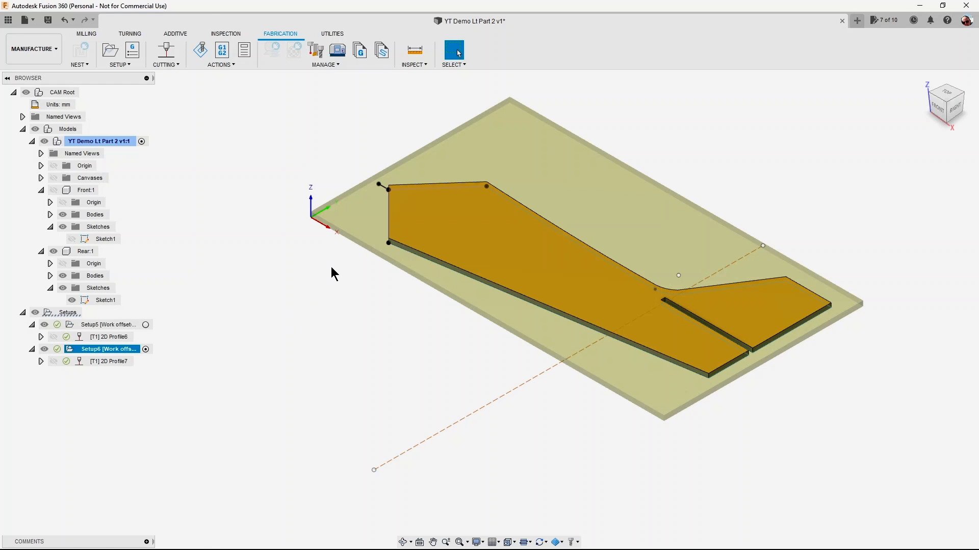
Make the Front component visible together with the Rear component and its stock.
{"action": "left_click", "coordinate": [62, 204]}
{"action": "left_click", "coordinate": [53, 191]}
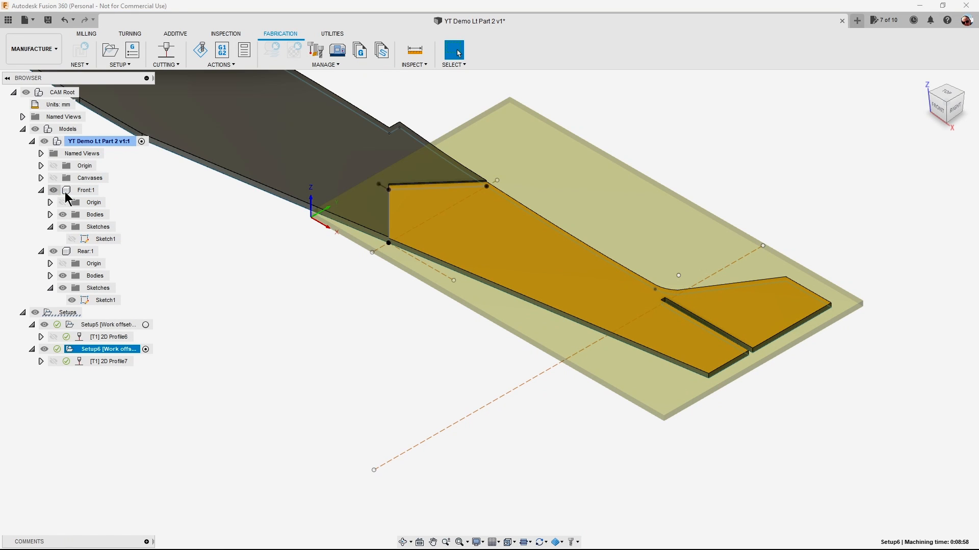
{"action": "scroll", "coordinate": [378, 324], "scroll_direction": "down", "scroll_amount": 2}
{"action": "scroll", "coordinate": [327, 326], "scroll_direction": "down", "scroll_amount": 3}
{"action": "middle_click_drag", "start_coordinate": [325, 317], "coordinate": [438, 365]}
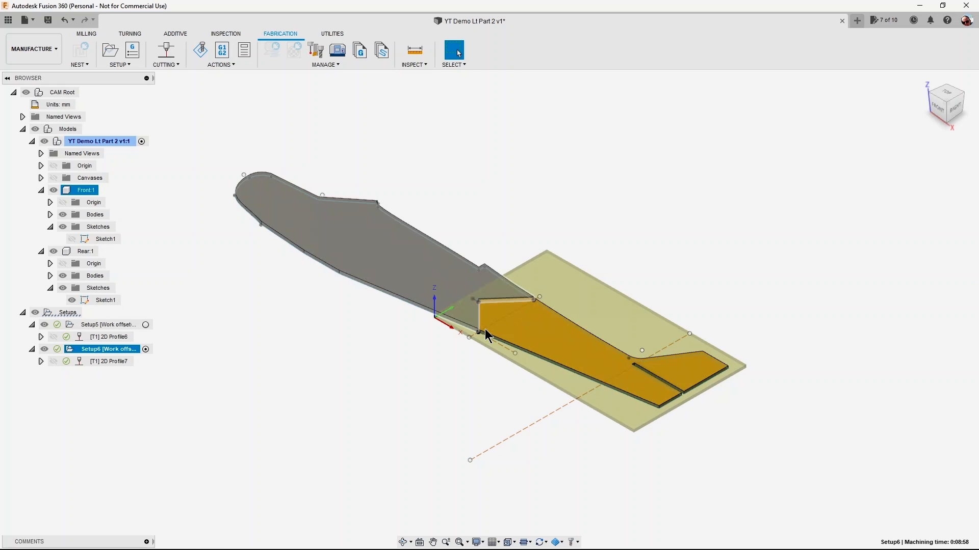
Return to the Design workspace, show the plan canvas and orient the model to a top view with the fuselage horizontal.
{"action": "left_click", "coordinate": [55, 51]}
{"action": "left_click", "coordinate": [38, 73]}
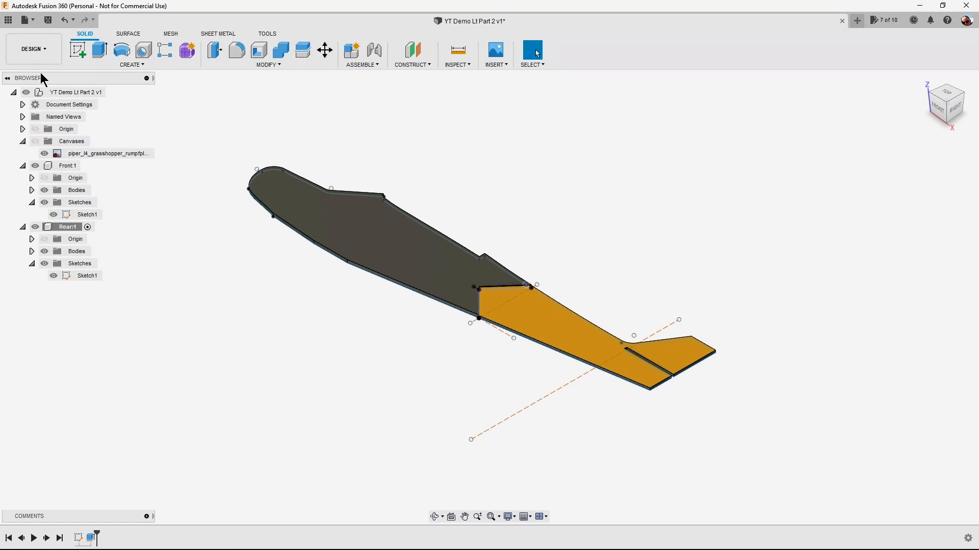
{"action": "left_click", "coordinate": [35, 141]}
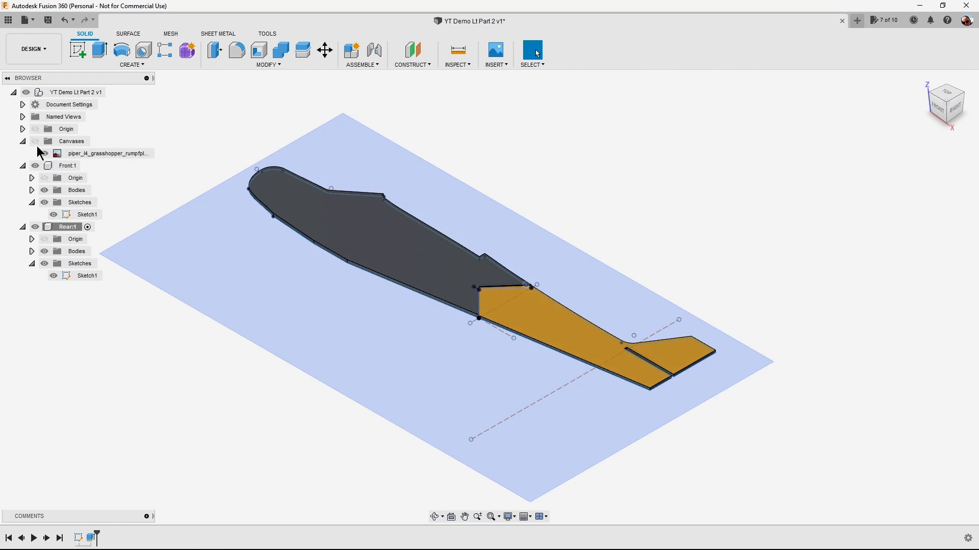
{"action": "left_click", "coordinate": [946, 94]}
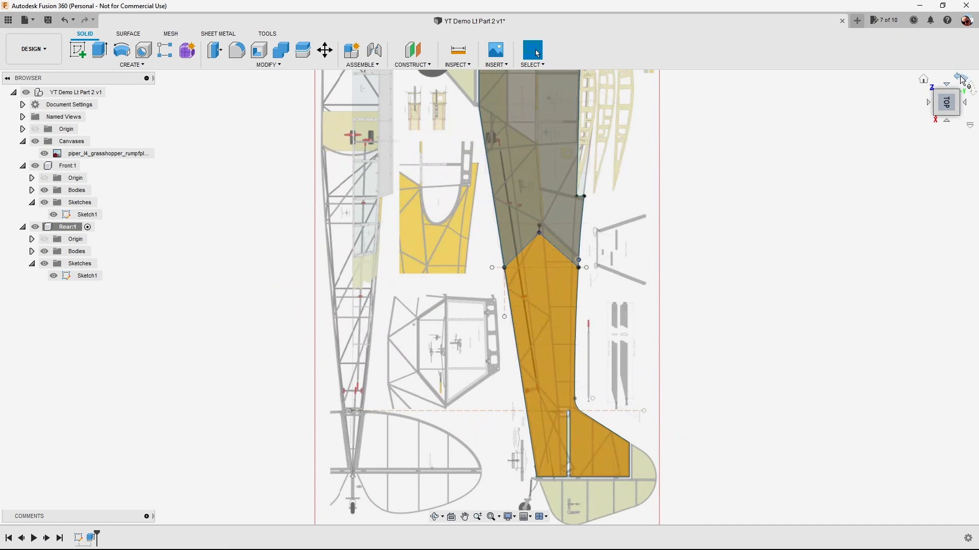
{"action": "left_click", "coordinate": [963, 79]}
{"action": "middle_click_drag", "start_coordinate": [835, 234], "coordinate": [853, 194]}
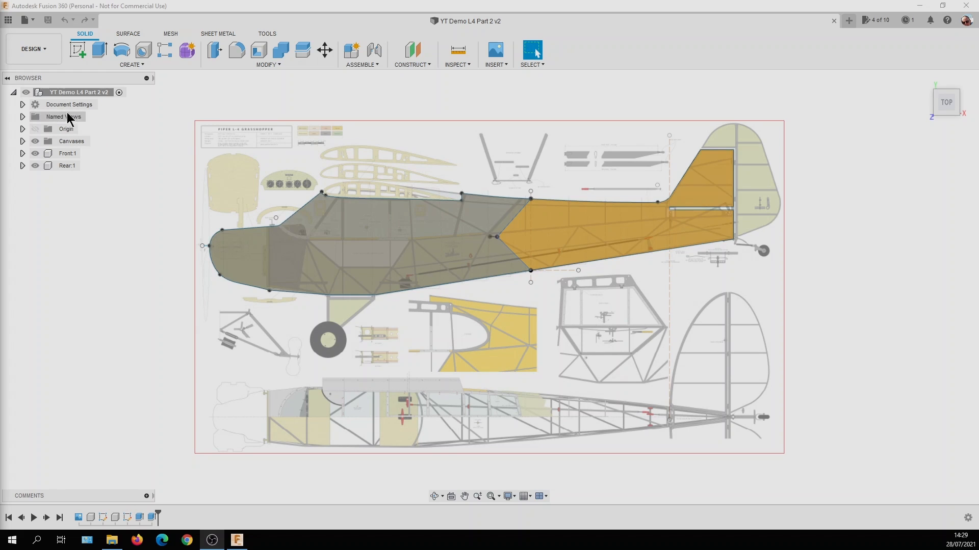
Start a new sketch in the root component on the horizontal origin plane seen in the top view.
{"action": "left_click", "coordinate": [90, 93]}
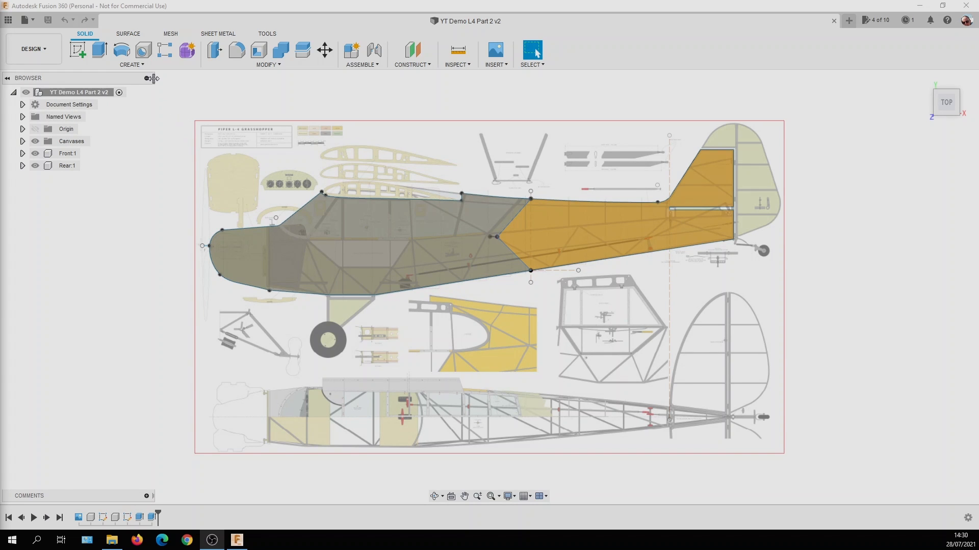
{"action": "left_click", "coordinate": [143, 66]}
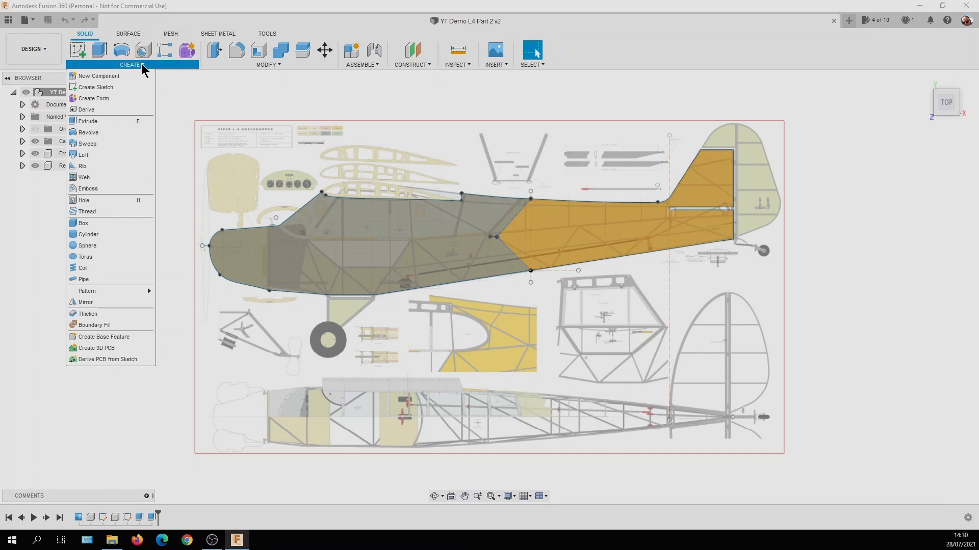
{"action": "left_click", "coordinate": [111, 88]}
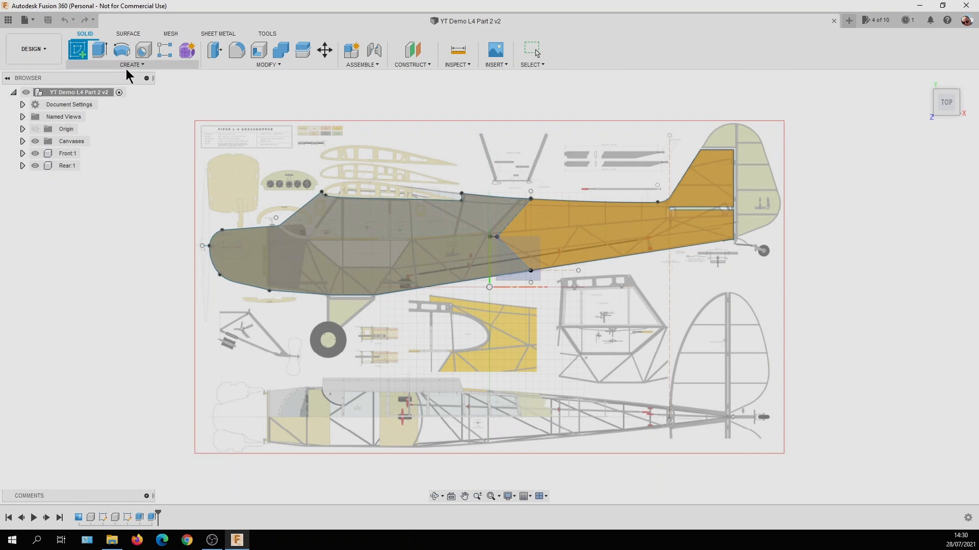
{"action": "left_click", "coordinate": [80, 55]}
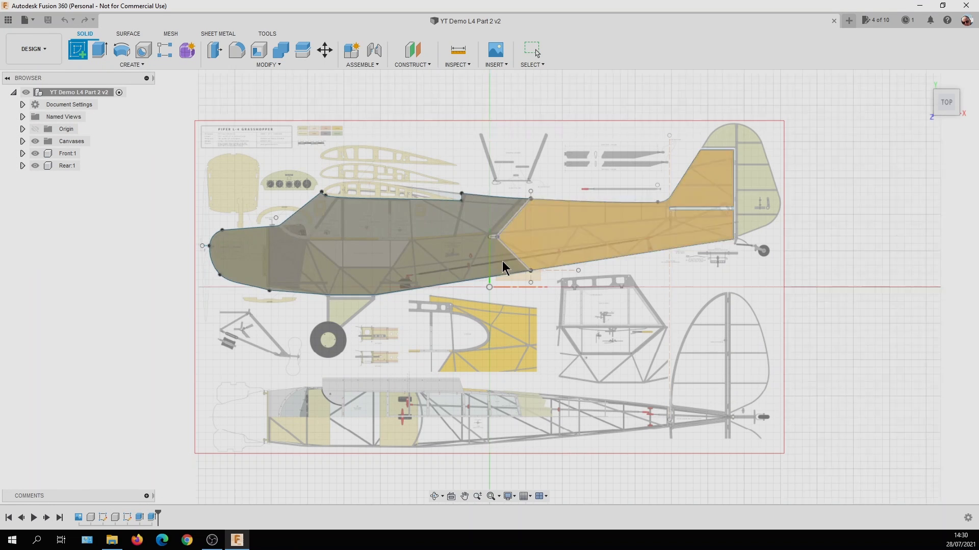
{"action": "left_click", "coordinate": [521, 280]}
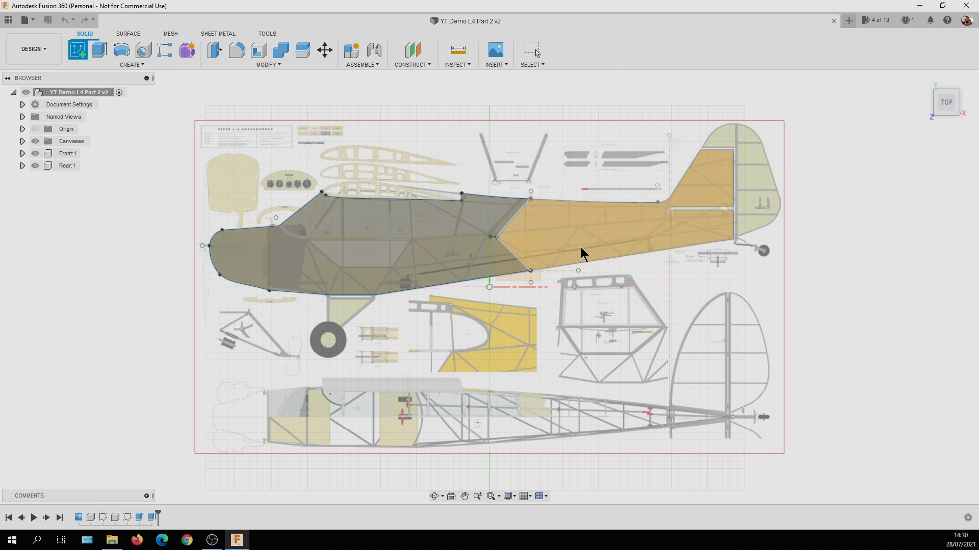
{"action": "left_click", "coordinate": [511, 265]}
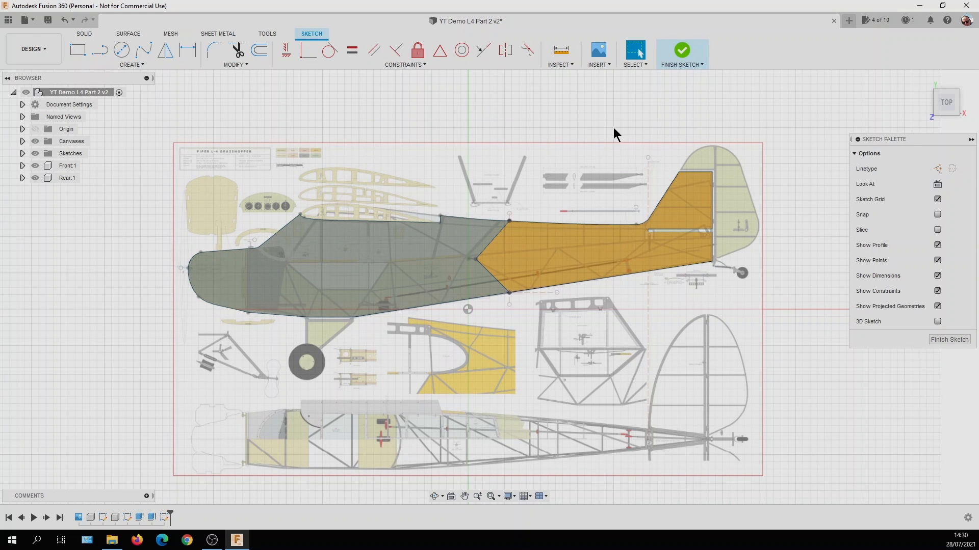
Draw a horizontal construction centreline about 790 mm long through the plan-view fuselage, from the nose to beyond the tail wheel.
{"action": "left_click", "coordinate": [937, 169]}
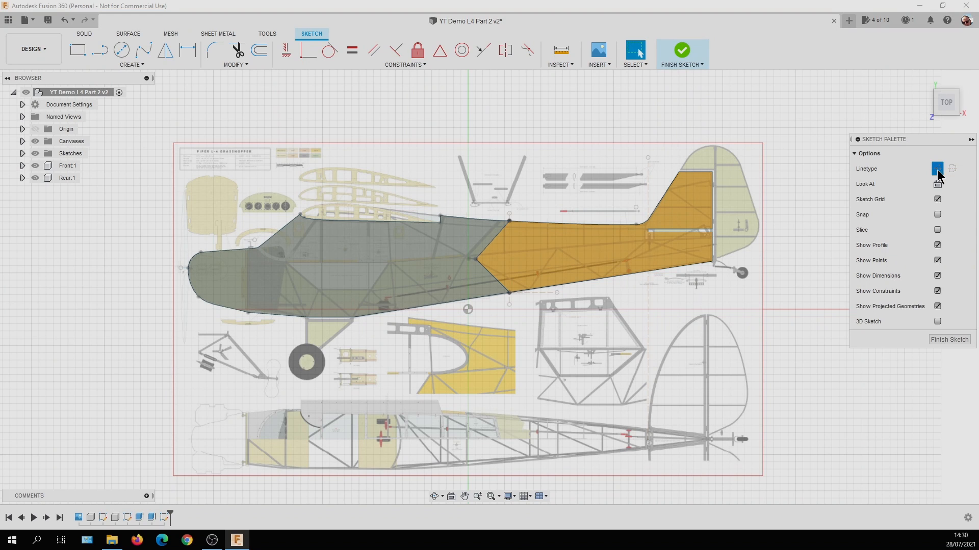
{"action": "left_click", "coordinate": [99, 49]}
{"action": "scroll", "coordinate": [198, 447], "scroll_direction": "up", "scroll_amount": 5}
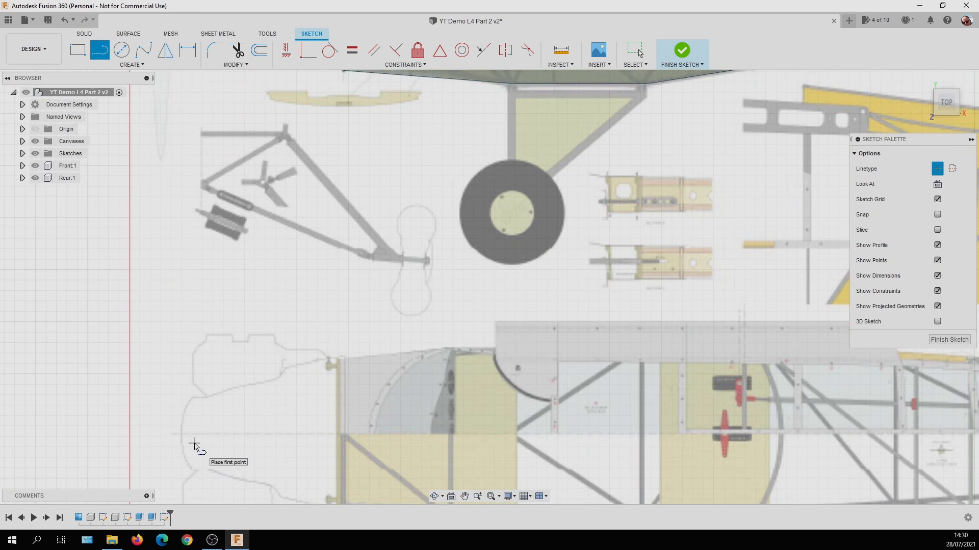
{"action": "scroll", "coordinate": [195, 446], "scroll_direction": "down", "scroll_amount": 1}
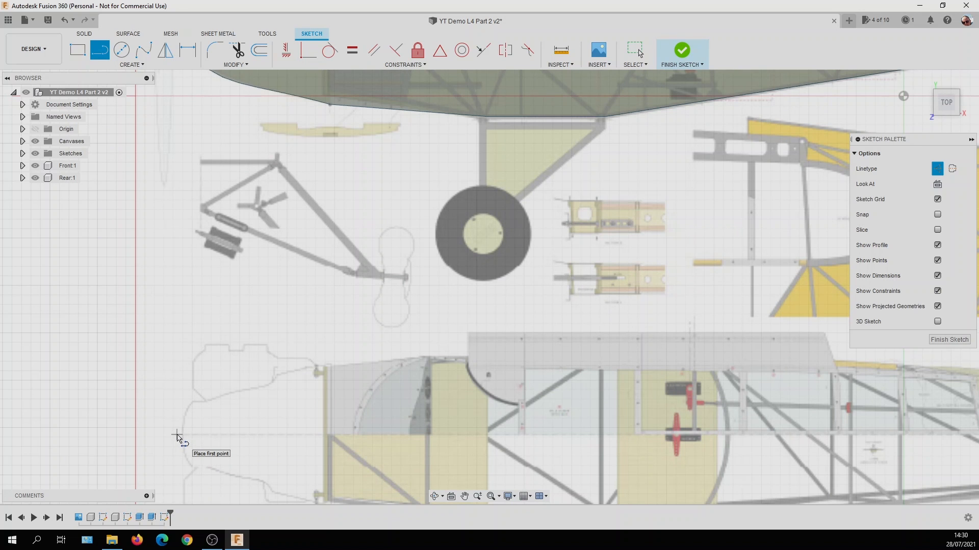
{"action": "scroll", "coordinate": [180, 438], "scroll_direction": "up", "scroll_amount": 4}
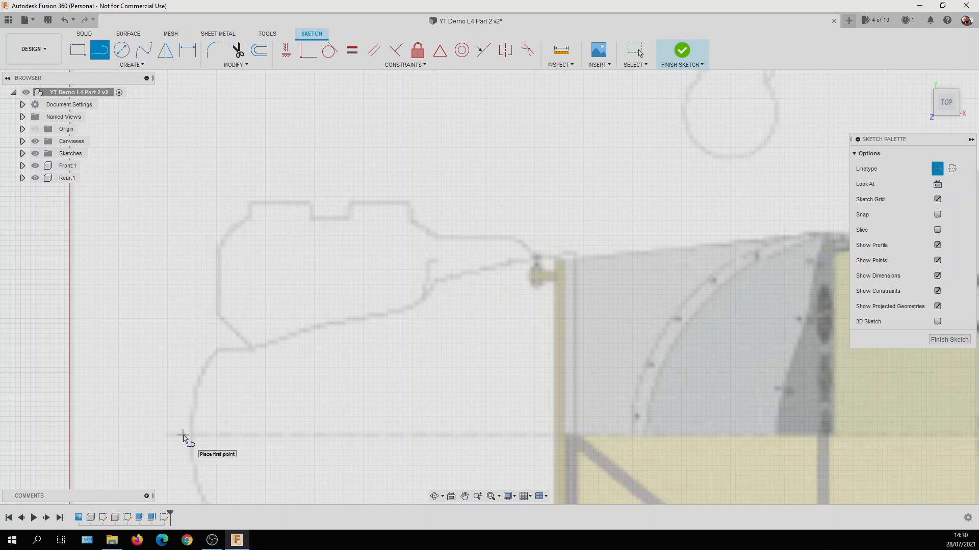
{"action": "left_click", "coordinate": [185, 437]}
{"action": "scroll", "coordinate": [186, 437], "scroll_direction": "down", "scroll_amount": 5}
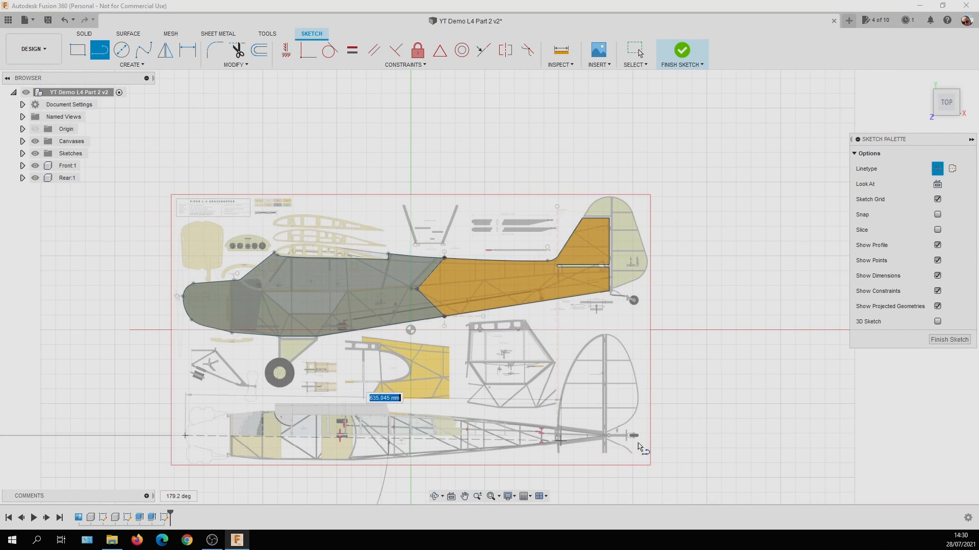
{"action": "scroll", "coordinate": [654, 439], "scroll_direction": "up", "scroll_amount": 5}
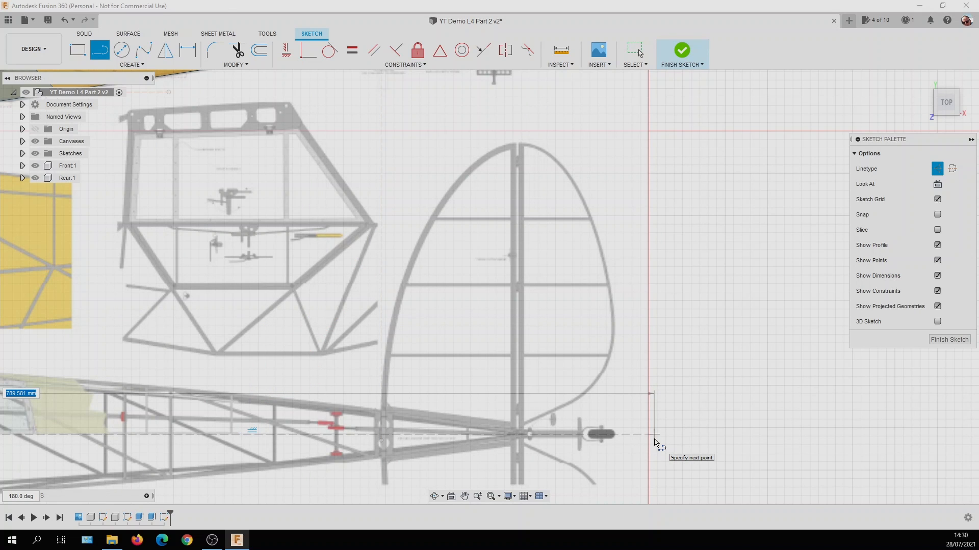
{"action": "left_click", "coordinate": [656, 442]}
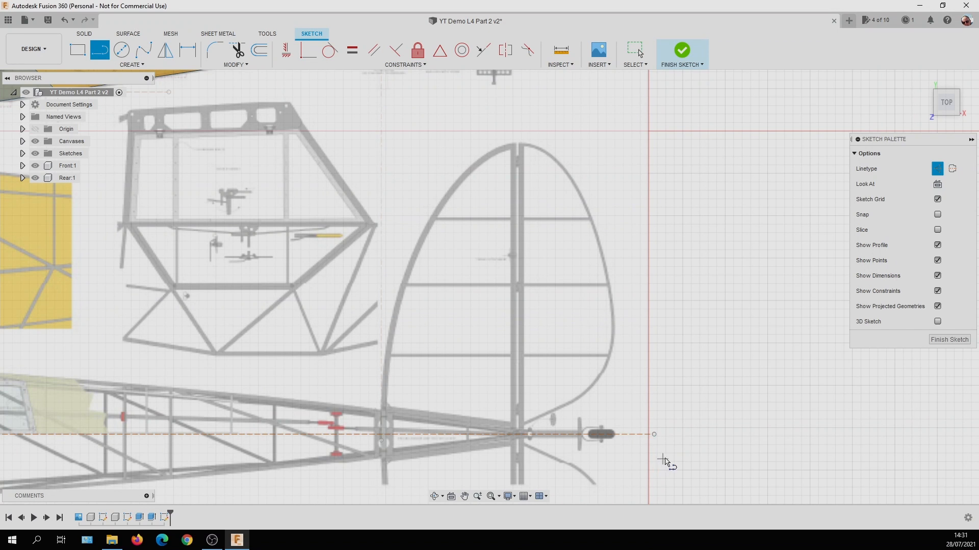
{"action": "scroll", "coordinate": [667, 461], "scroll_direction": "down", "scroll_amount": 5}
{"action": "mouse_move", "coordinate": [510, 449]}
{"action": "middle_mouse_down"}
{"action": "mouse_move", "coordinate": [541, 357]}
{"action": "mouse_move", "coordinate": [583, 294]}
{"action": "middle_mouse_up"}
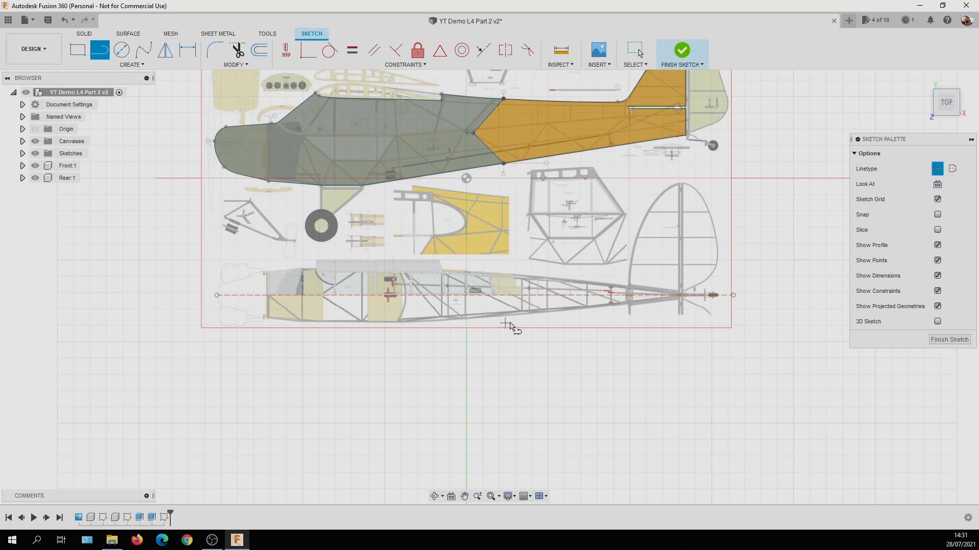
{"action": "middle_click_drag", "start_coordinate": [525, 319], "coordinate": [523, 360]}
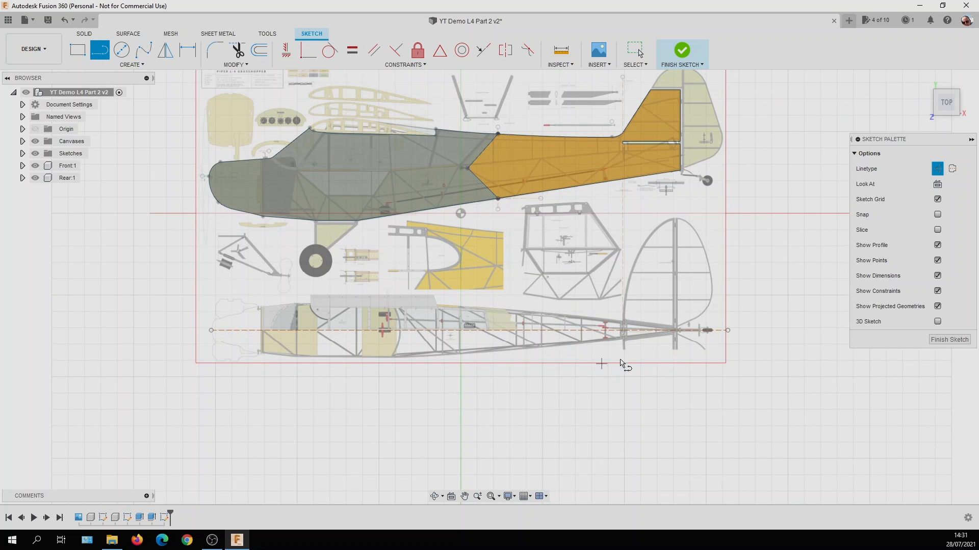
Switch back to normal linetype and draw a sloping line about 132 mm long from above the nose to the upper fuselage edge before the wing.
{"action": "left_click", "coordinate": [936, 171]}
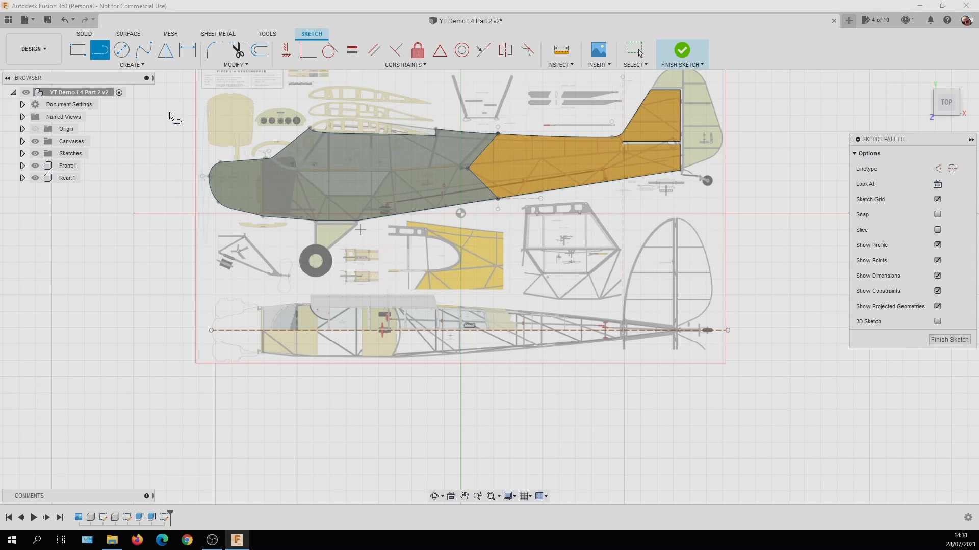
{"action": "left_click", "coordinate": [99, 59]}
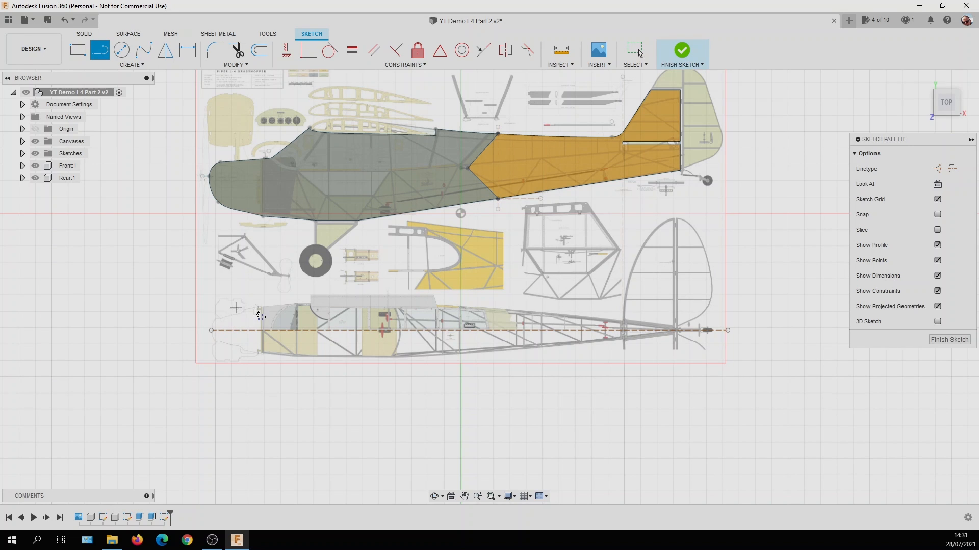
{"action": "middle_click_drag", "start_coordinate": [212, 317], "coordinate": [210, 282]}
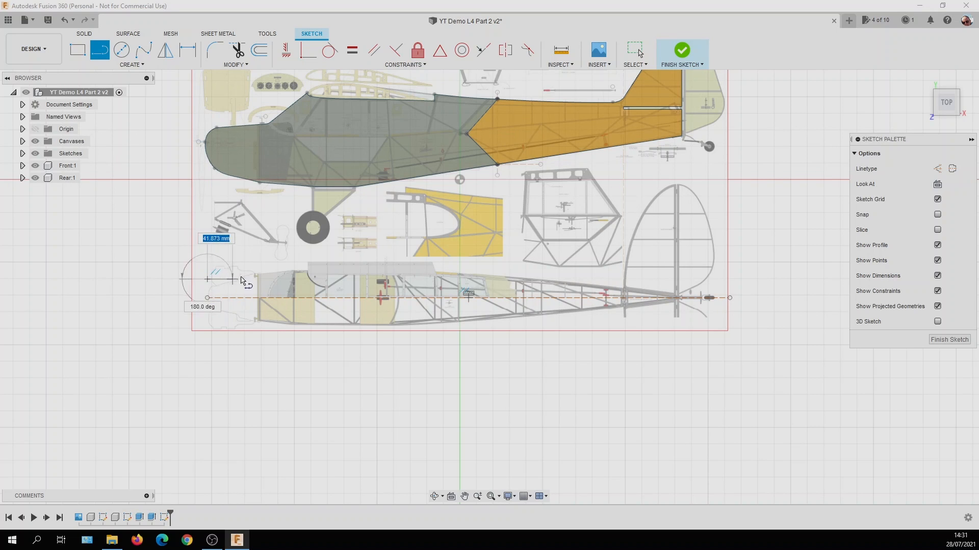
{"action": "left_click", "coordinate": [129, 278]}
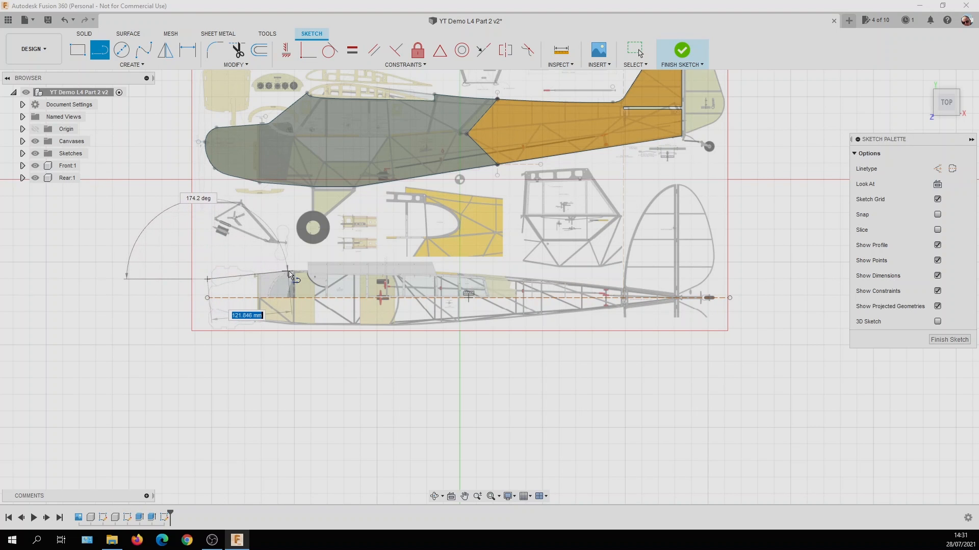
{"action": "scroll", "coordinate": [290, 276], "scroll_direction": "up", "scroll_amount": 3}
{"action": "scroll", "coordinate": [289, 275], "scroll_direction": "up", "scroll_amount": 3}
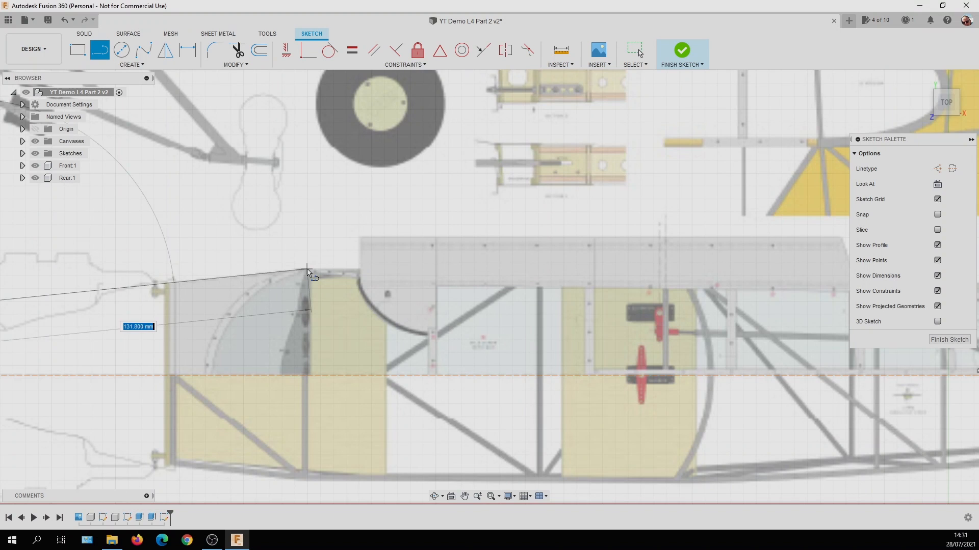
{"action": "scroll", "coordinate": [306, 272], "scroll_direction": "down", "scroll_amount": 5}
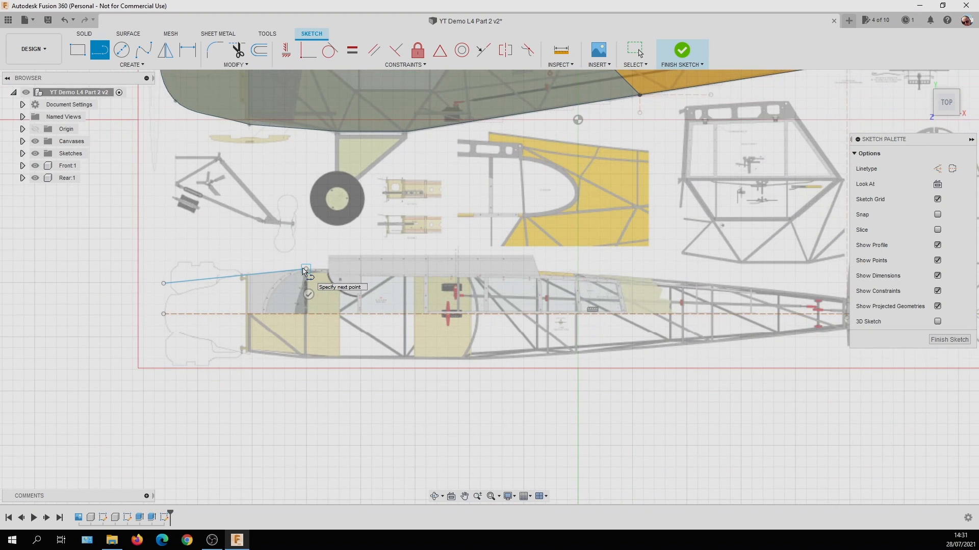
Continue the outline with a line about 165 mm long, parallel to the centreline, along the upper cabin edge of the plan-view fuselage.
{"action": "scroll", "coordinate": [305, 271], "scroll_direction": "down", "scroll_amount": 4}
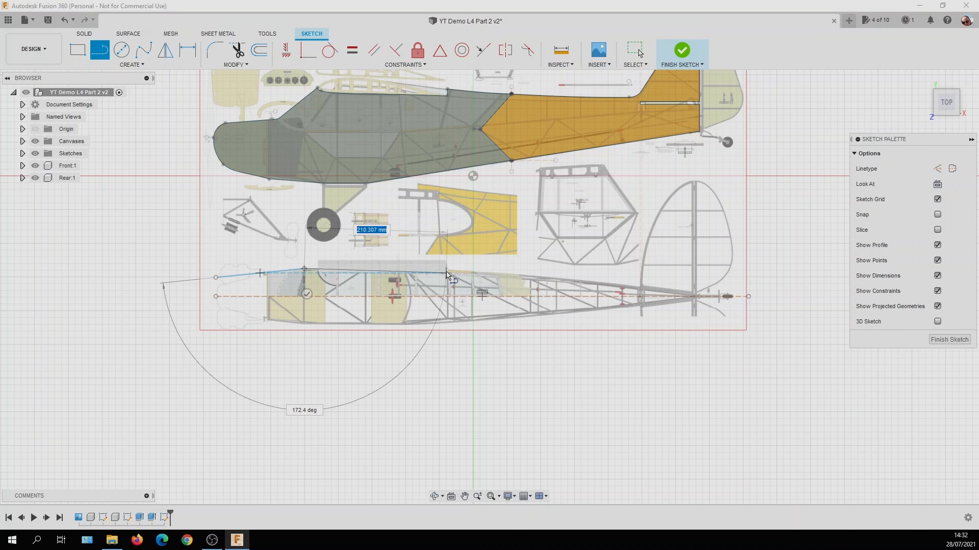
{"action": "scroll", "coordinate": [446, 273], "scroll_direction": "up", "scroll_amount": 3}
{"action": "scroll", "coordinate": [447, 274], "scroll_direction": "up", "scroll_amount": 3}
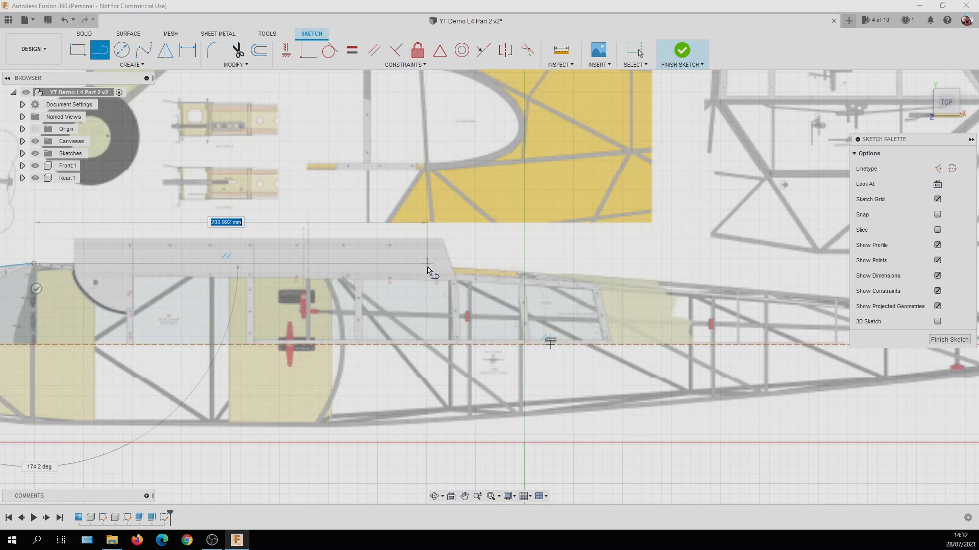
{"action": "left_click", "coordinate": [352, 263]}
Continue the outline with a line about 412 mm long from the rear end of the upper cabin edge to the tail post, then end the line.
{"action": "scroll", "coordinate": [353, 269], "scroll_direction": "down", "scroll_amount": 5}
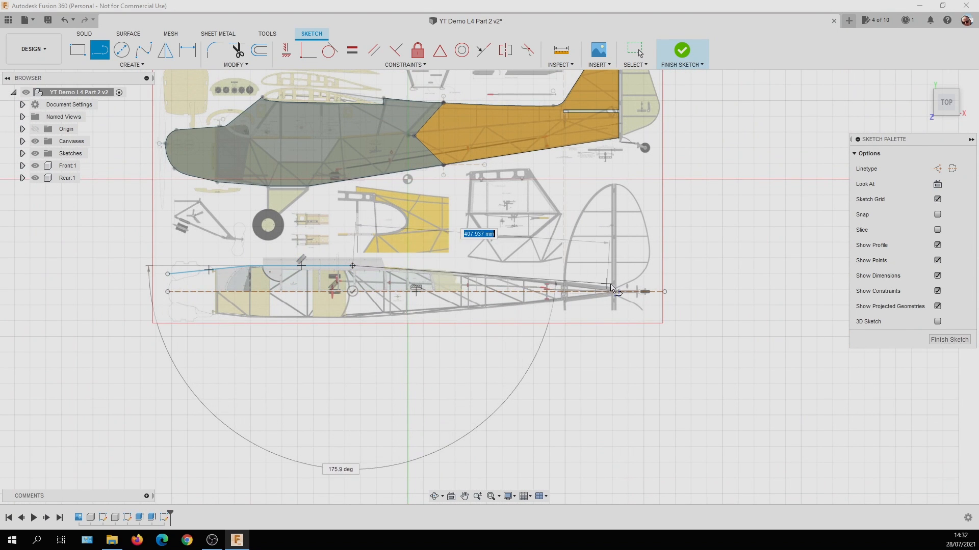
{"action": "scroll", "coordinate": [612, 288], "scroll_direction": "up", "scroll_amount": 5}
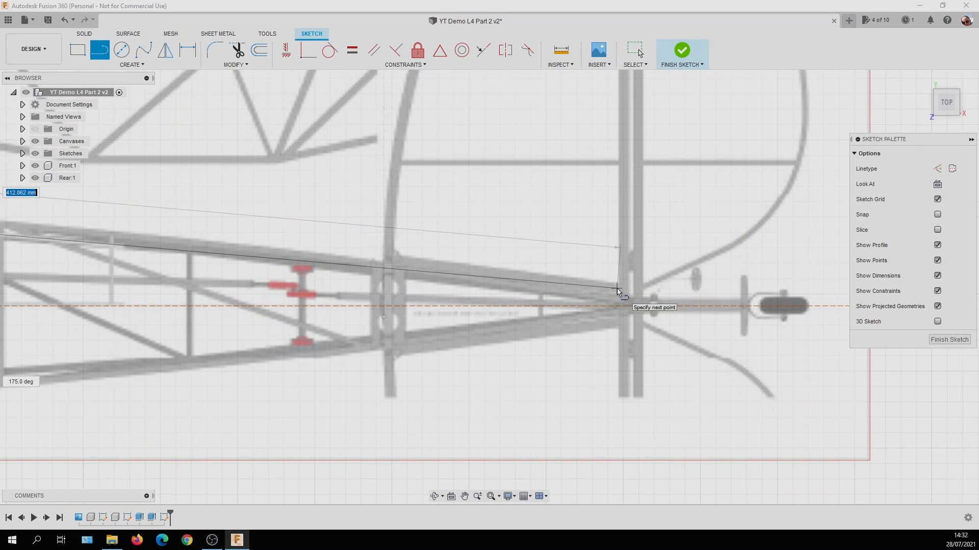
{"action": "scroll", "coordinate": [617, 289], "scroll_direction": "down", "scroll_amount": 5}
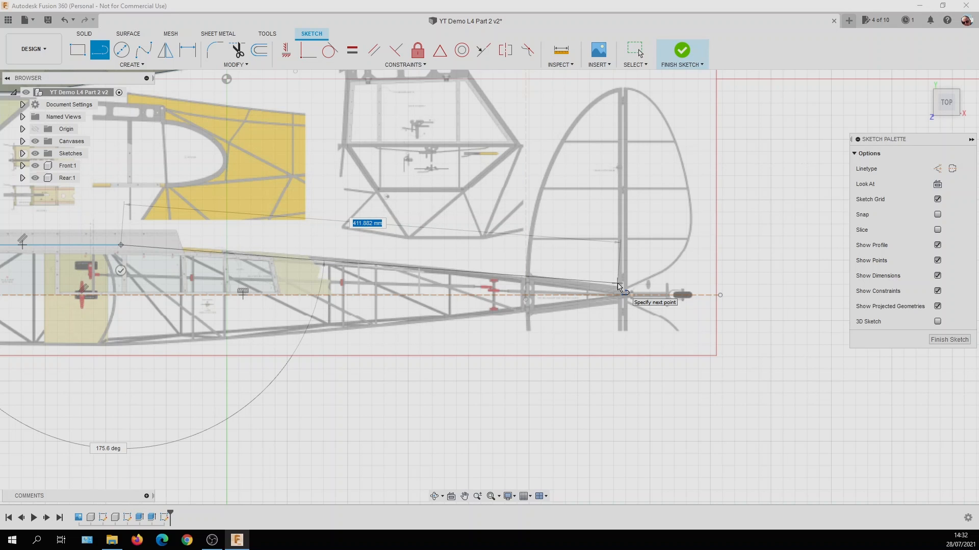
{"action": "left_click", "coordinate": [618, 284]}
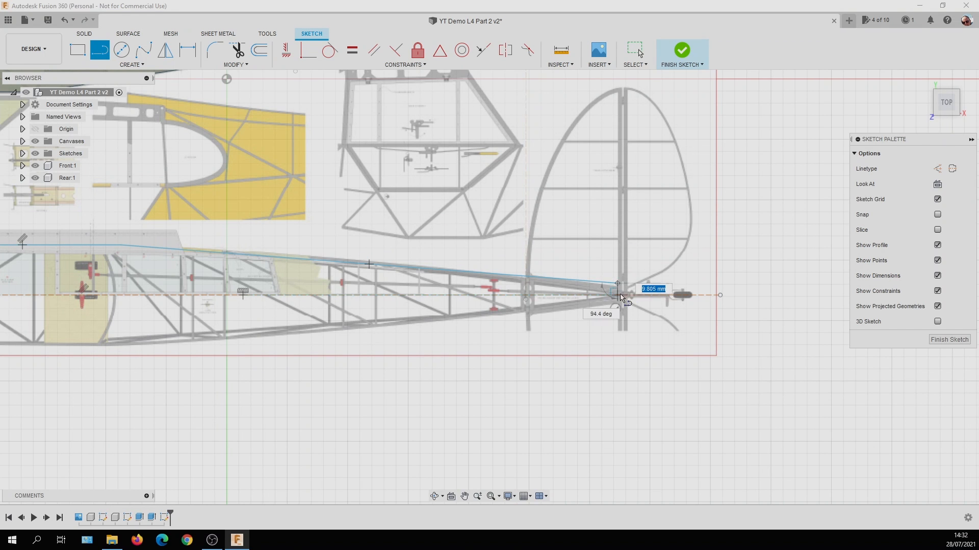
{"action": "scroll", "coordinate": [621, 296], "scroll_direction": "up", "scroll_amount": 4}
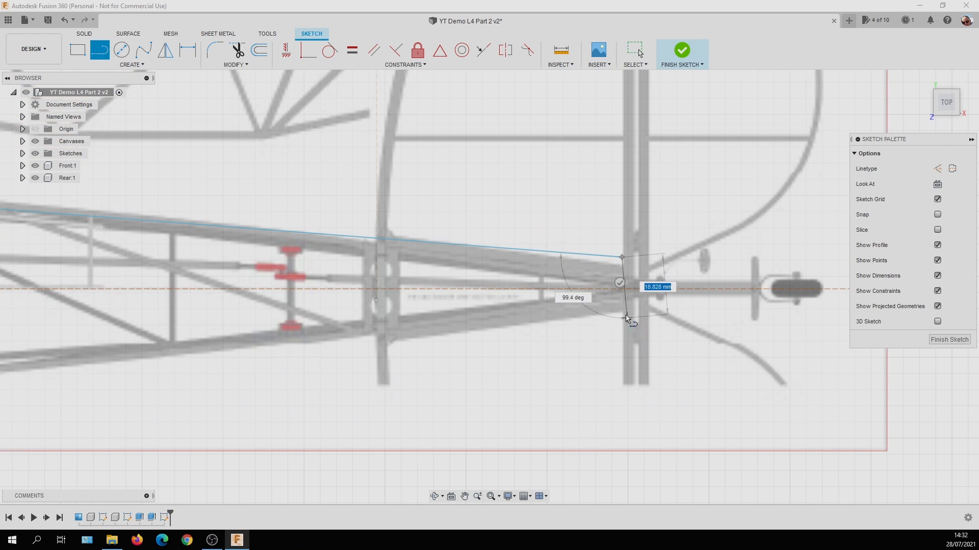
{"action": "key", "text": "Escape"}
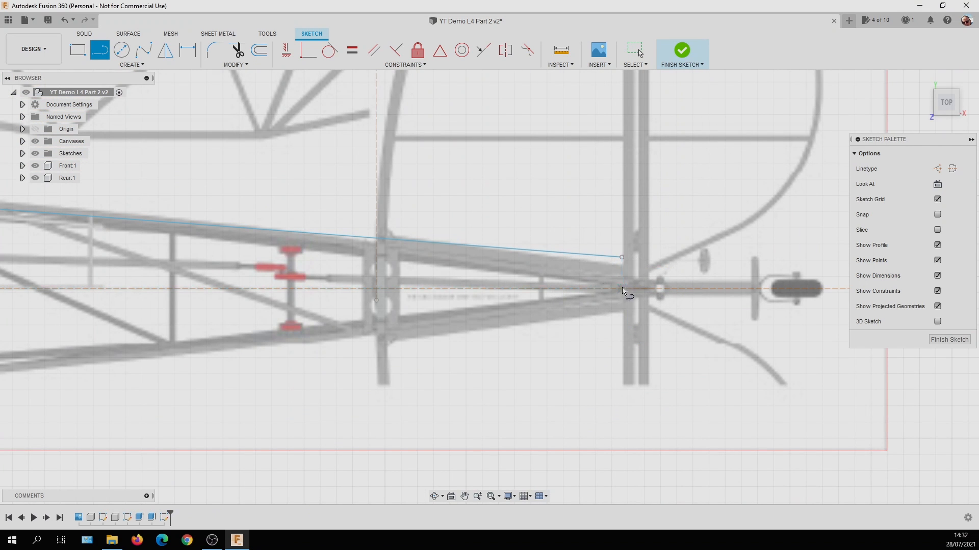
Mirror the three upper outline lines of the plan-view fuselage about the horizontal construction centreline.
{"action": "scroll", "coordinate": [632, 348], "scroll_direction": "down", "scroll_amount": 8}
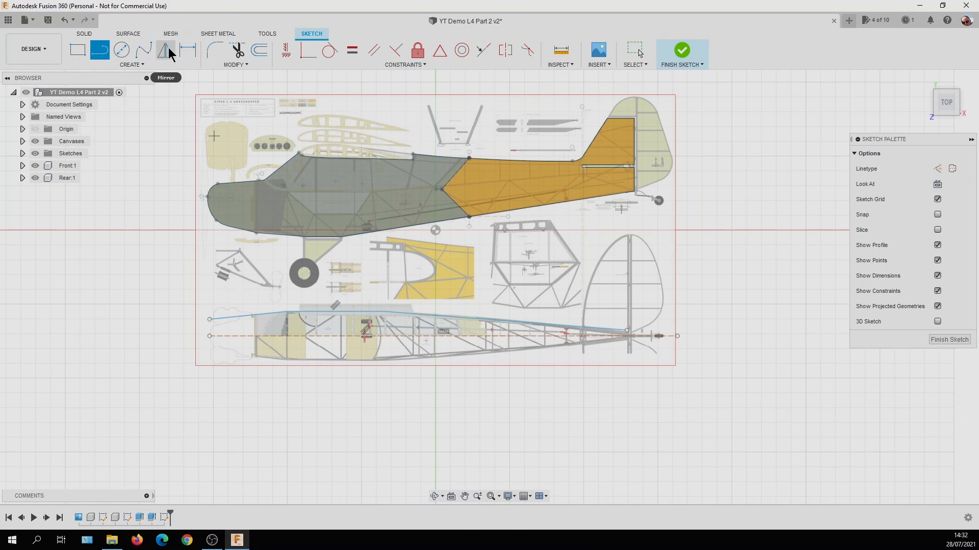
{"action": "left_click", "coordinate": [139, 65]}
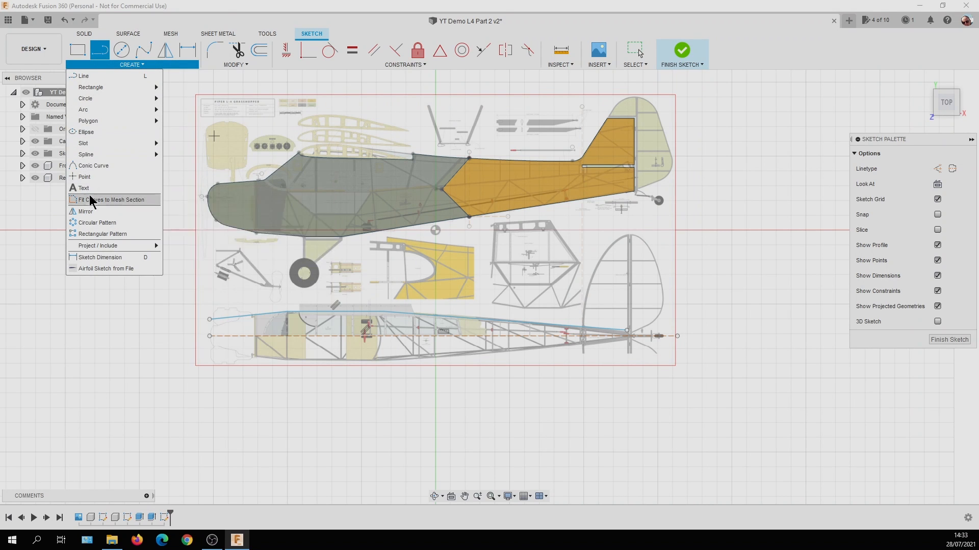
{"action": "left_click", "coordinate": [86, 211]}
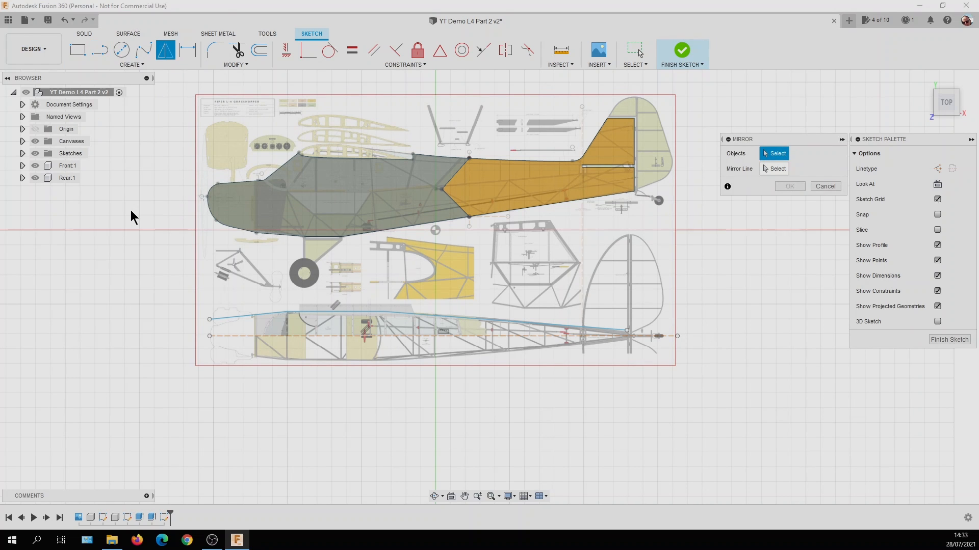
{"action": "left_click", "coordinate": [250, 314]}
{"action": "left_click", "coordinate": [315, 313]}
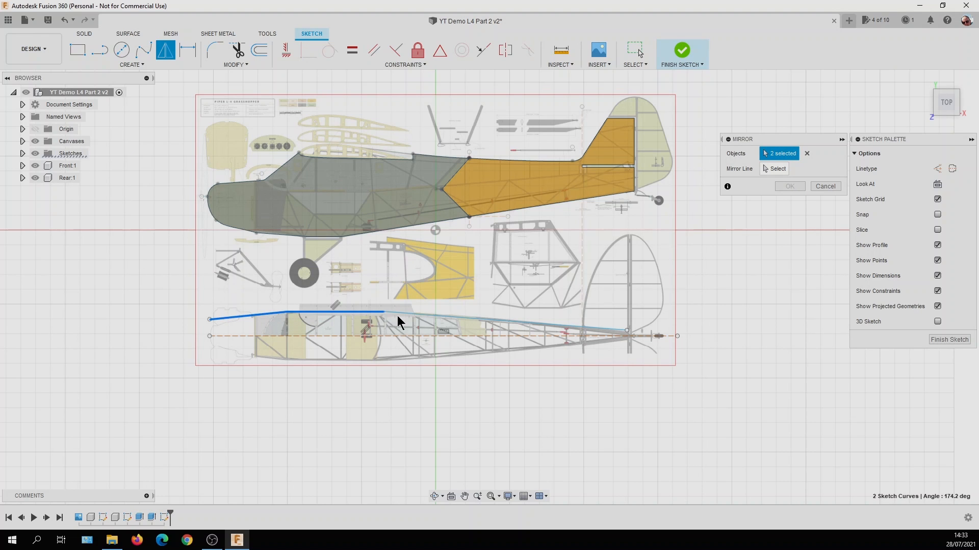
{"action": "left_click", "coordinate": [425, 315]}
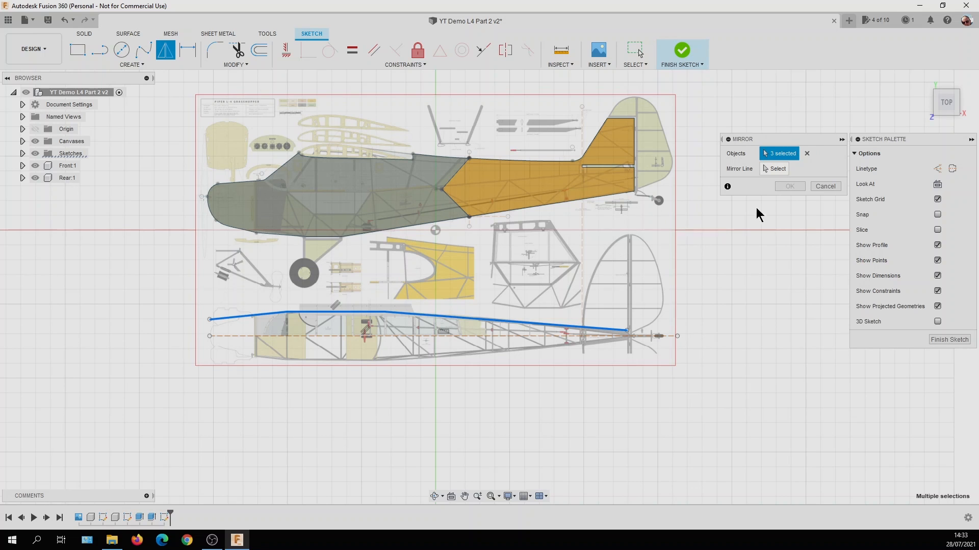
{"action": "left_click", "coordinate": [774, 170]}
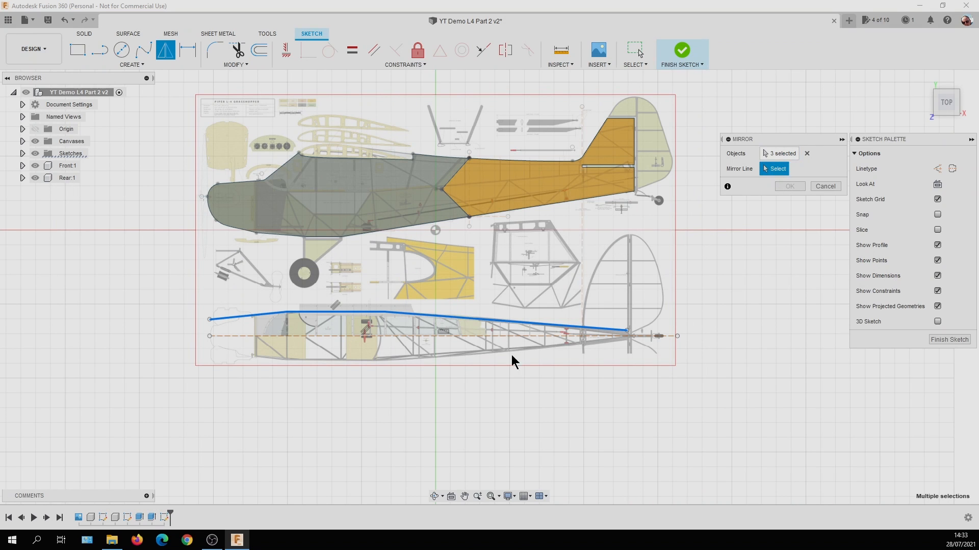
{"action": "left_click", "coordinate": [405, 337]}
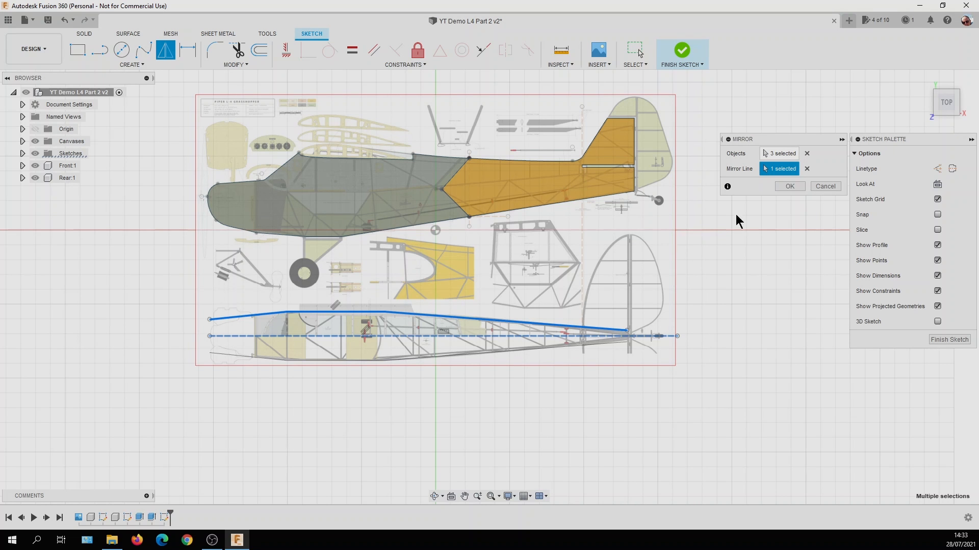
{"action": "left_click", "coordinate": [782, 186]}
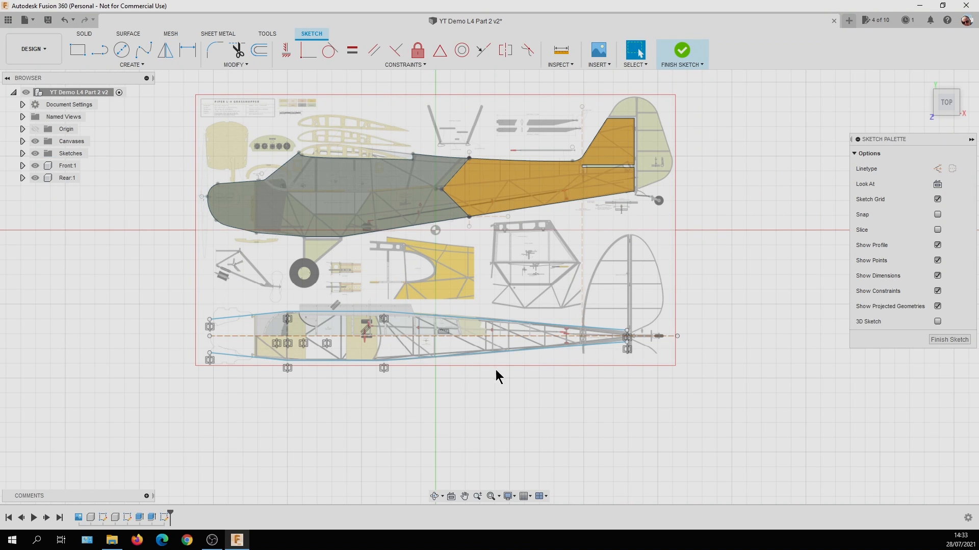
Hide the canvas briefly, show it again, and compare the mirrored fuselage outline with the plan drawing.
{"action": "scroll", "coordinate": [464, 355], "scroll_direction": "up", "scroll_amount": 2}
{"action": "scroll", "coordinate": [462, 357], "scroll_direction": "down", "scroll_amount": 4}
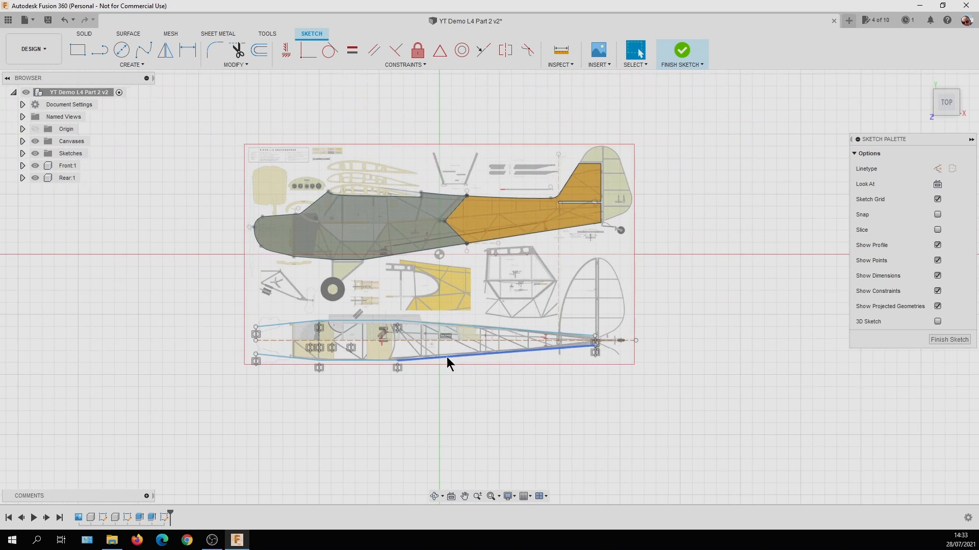
{"action": "left_click", "coordinate": [35, 141]}
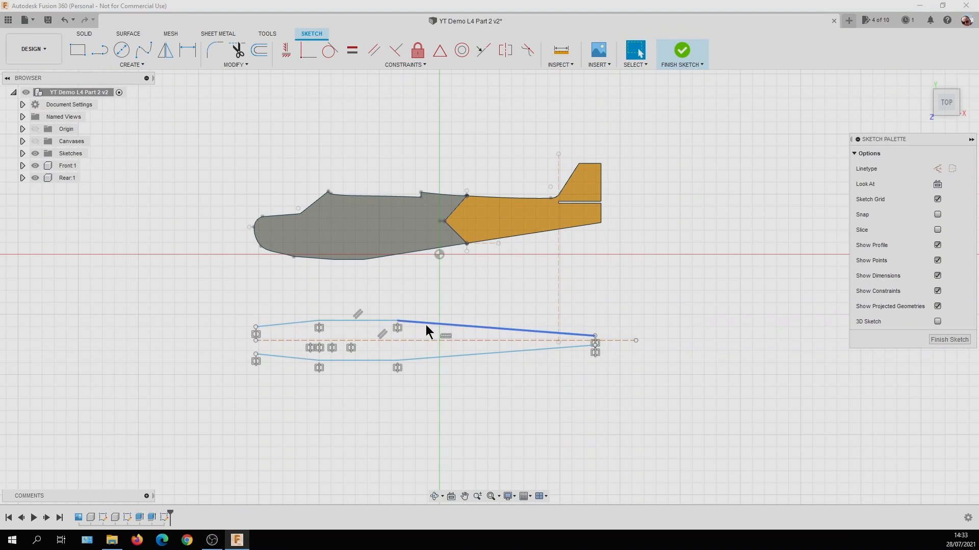
{"action": "left_click", "coordinate": [35, 142]}
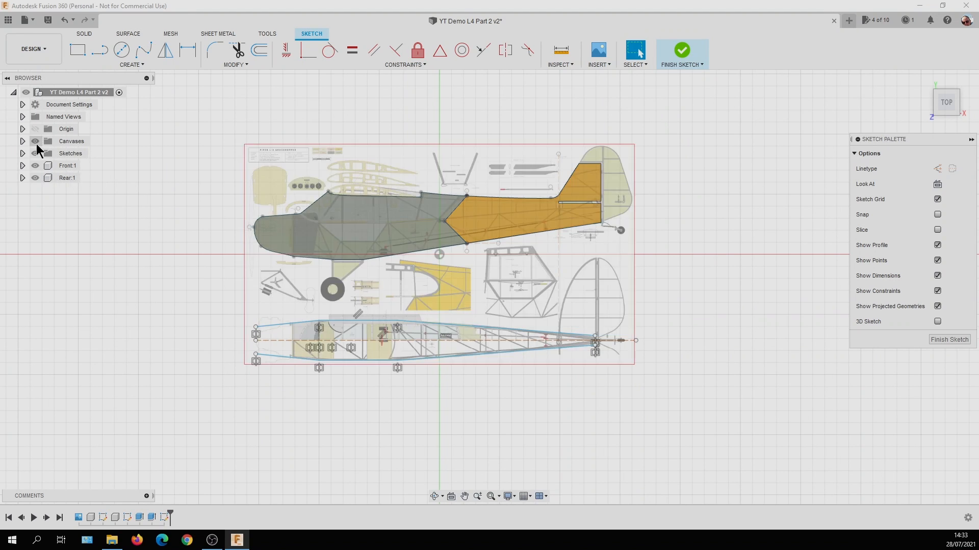
{"action": "scroll", "coordinate": [391, 359], "scroll_direction": "up", "scroll_amount": 3}
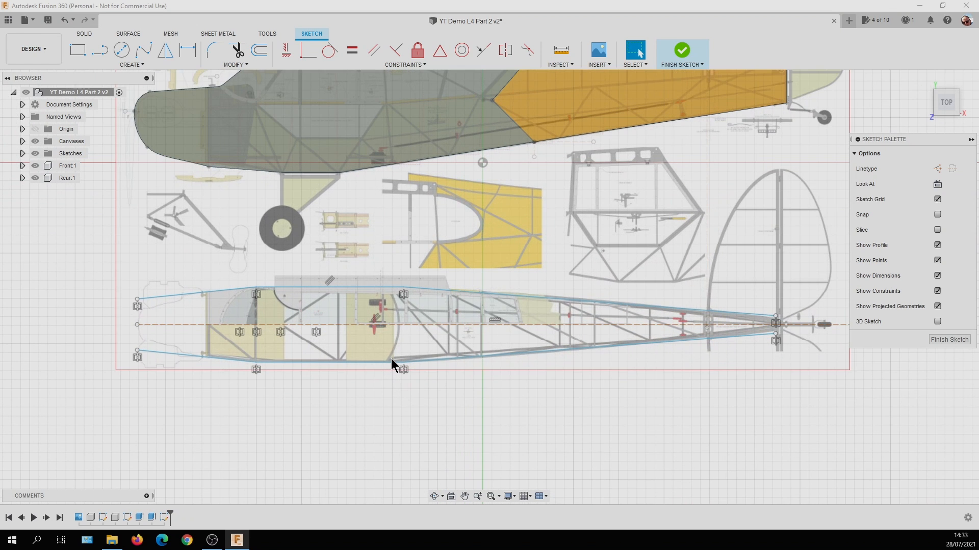
{"action": "scroll", "coordinate": [391, 359], "scroll_direction": "down", "scroll_amount": 2}
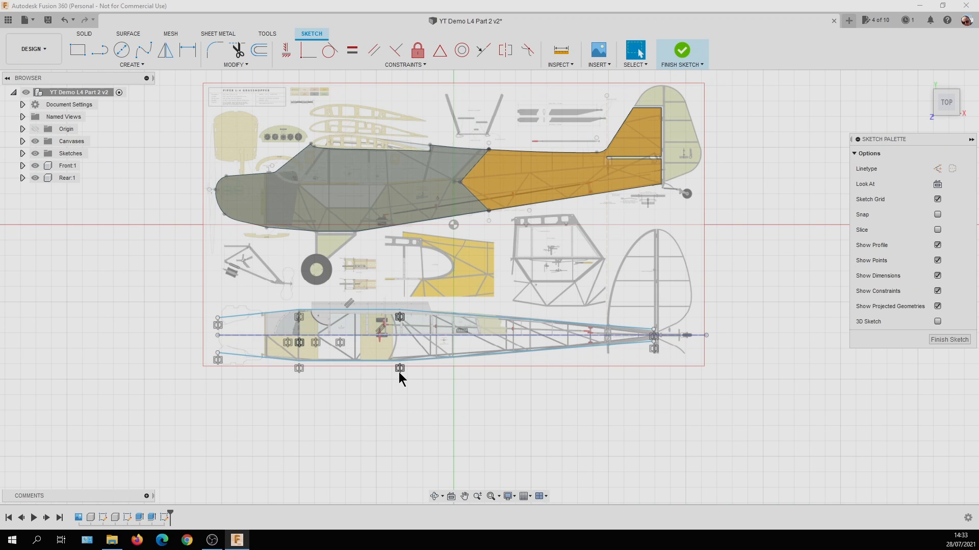
Turn off the display of sketch constraints and hide the canvases so only the outline and bodies remain visible.
{"action": "left_click", "coordinate": [937, 291]}
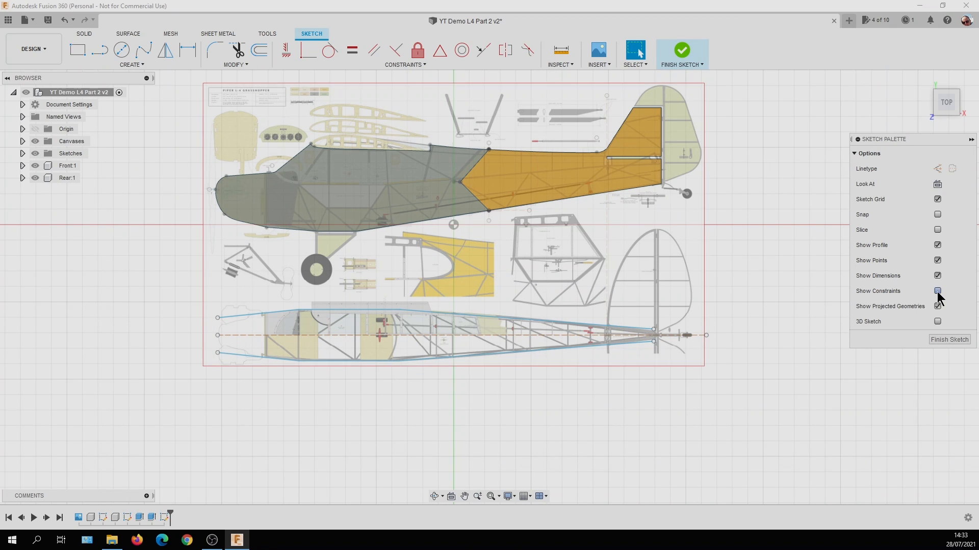
{"action": "scroll", "coordinate": [615, 359], "scroll_direction": "up", "scroll_amount": 1}
{"action": "scroll", "coordinate": [577, 355], "scroll_direction": "down", "scroll_amount": 2}
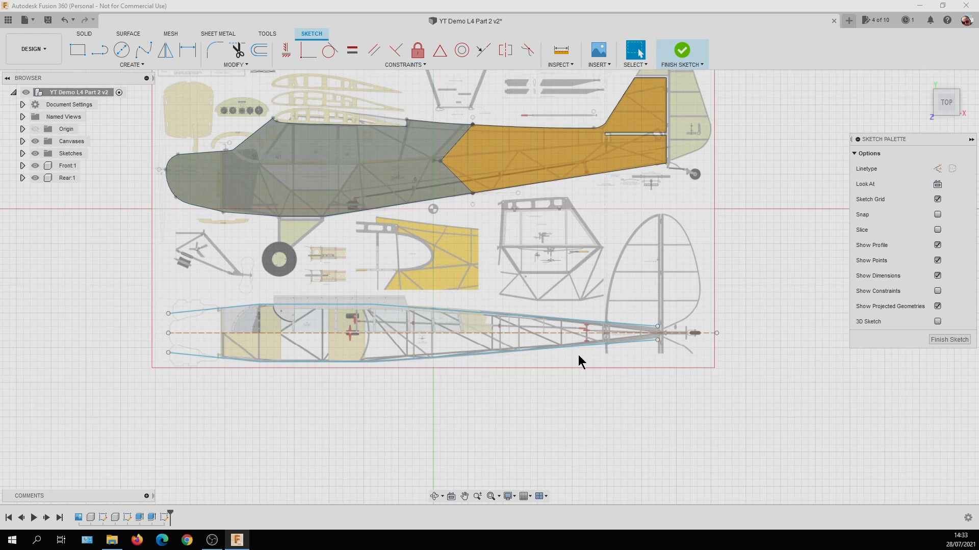
{"action": "scroll", "coordinate": [539, 356], "scroll_direction": "up", "scroll_amount": 1}
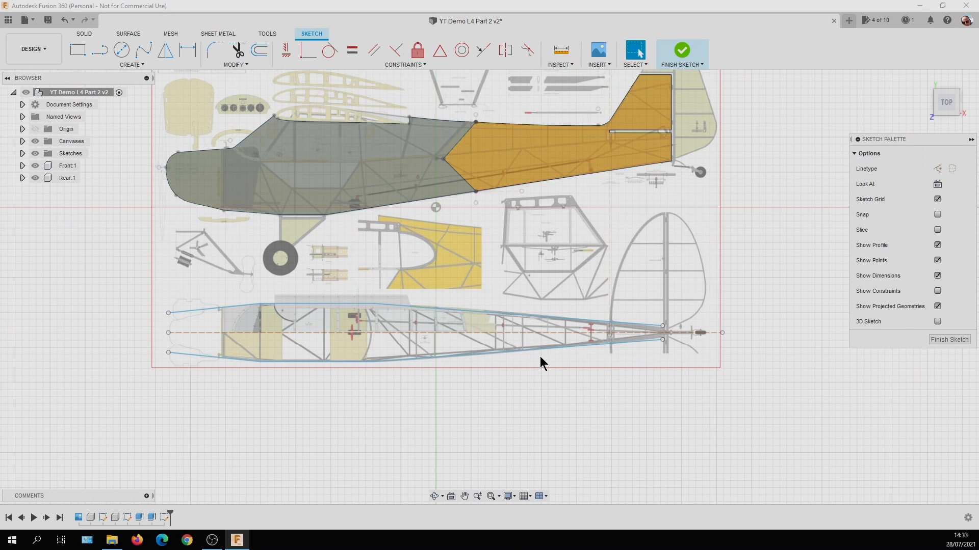
{"action": "scroll", "coordinate": [542, 356], "scroll_direction": "down", "scroll_amount": 2}
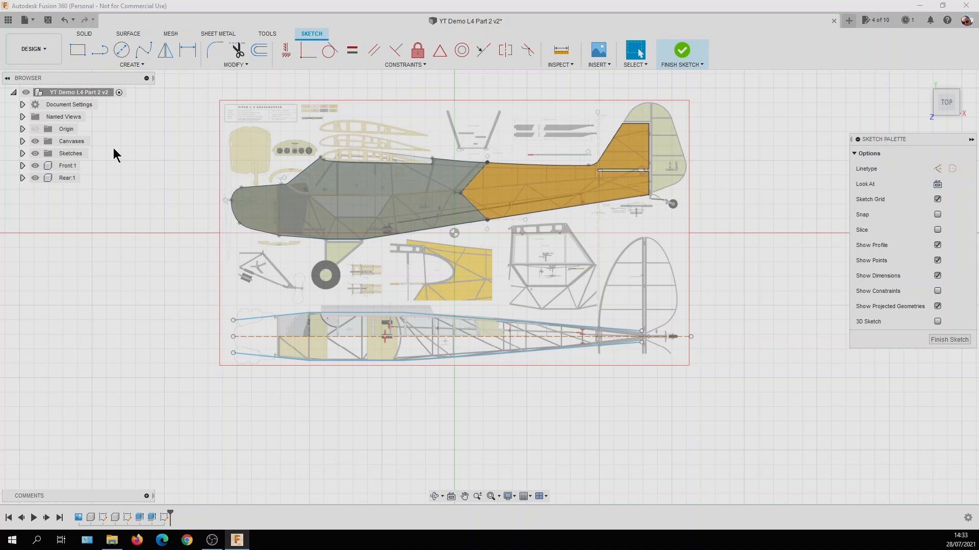
{"action": "left_click", "coordinate": [35, 142]}
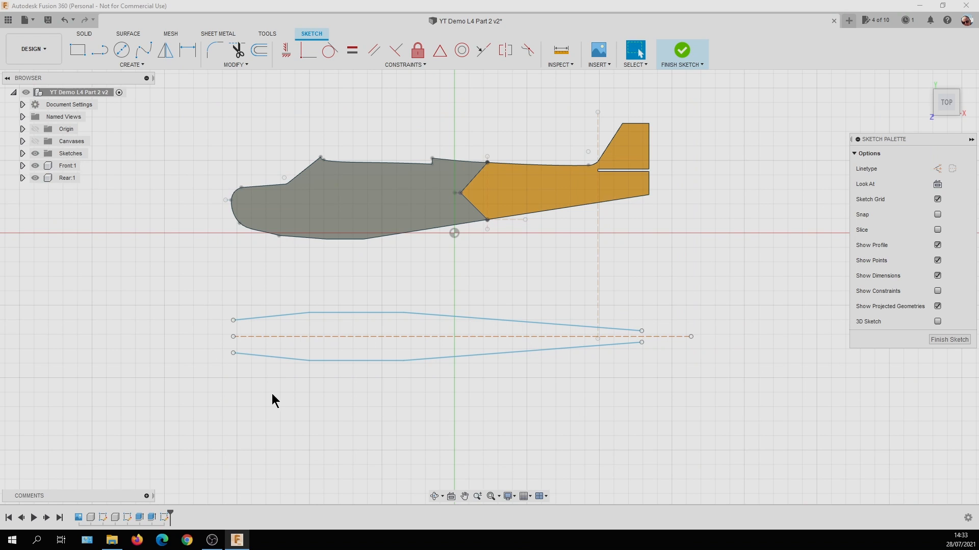
Dimension the fuselage width between the upper and lower corners at the front of the cabin, accepting the drawn value.
{"action": "scroll", "coordinate": [267, 389], "scroll_direction": "up", "scroll_amount": 3}
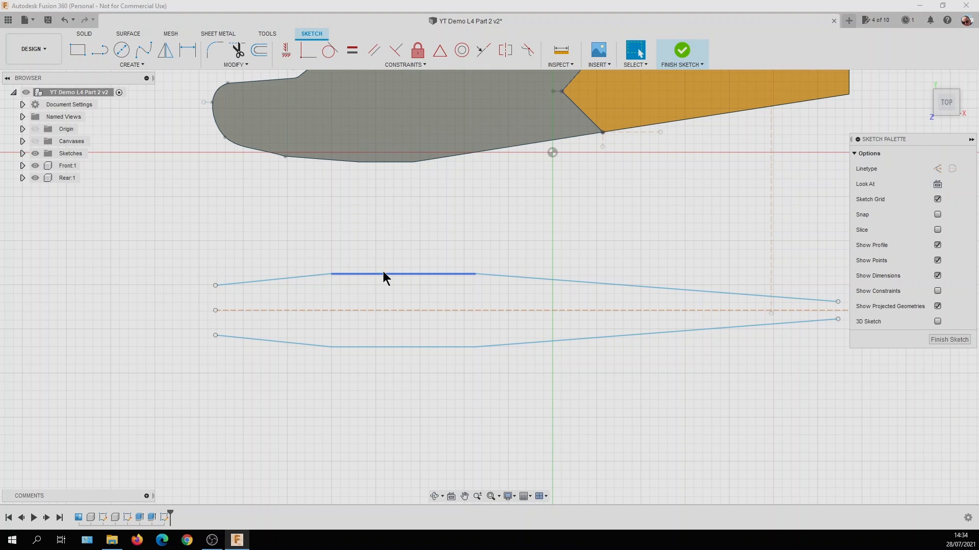
{"action": "left_click", "coordinate": [187, 51]}
{"action": "left_click", "coordinate": [332, 275]}
{"action": "left_click", "coordinate": [332, 347]}
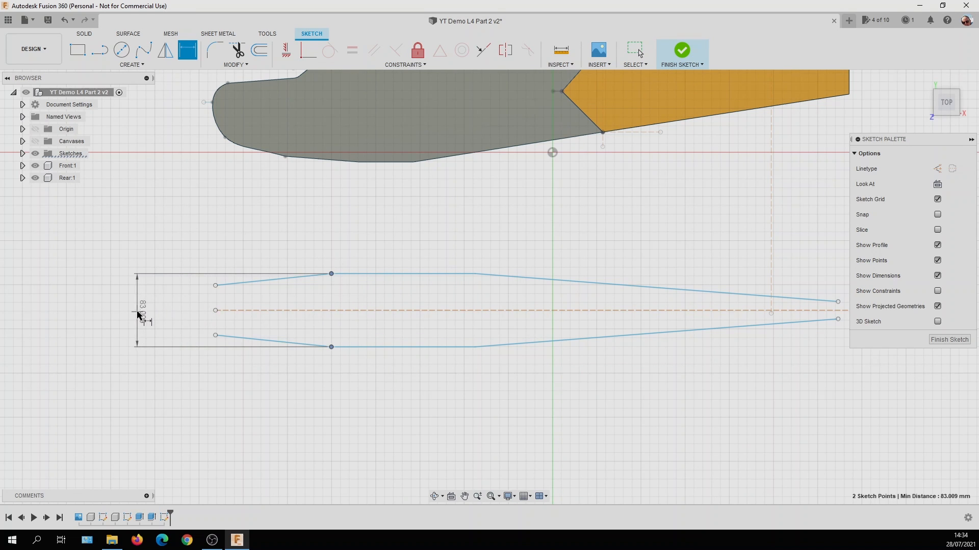
{"action": "left_click", "coordinate": [344, 302]}
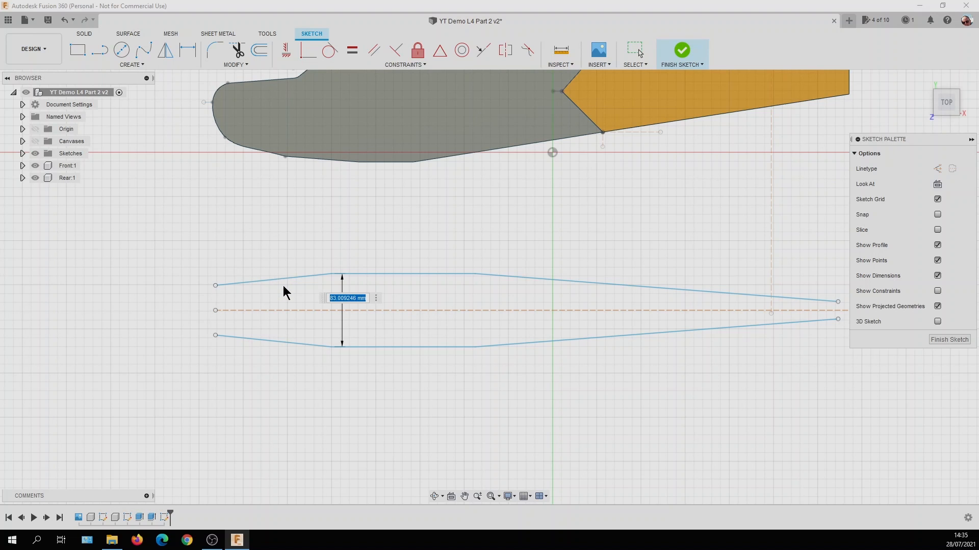
{"action": "key", "text": "Return"}
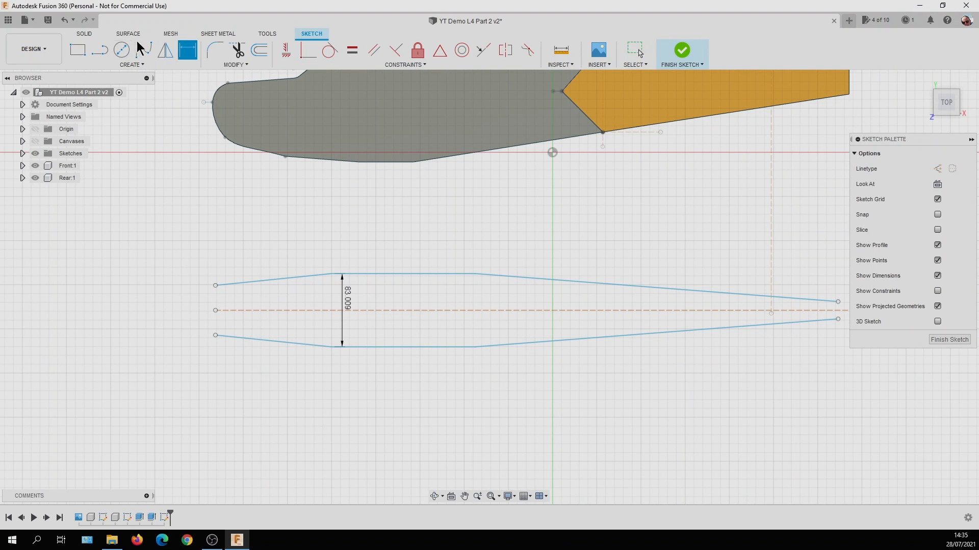
Dimension the nose width between the two open front endpoints of the outline, accepting the drawn value.
{"action": "left_click", "coordinate": [195, 54]}
{"action": "left_click", "coordinate": [215, 286]}
{"action": "left_click", "coordinate": [215, 335]}
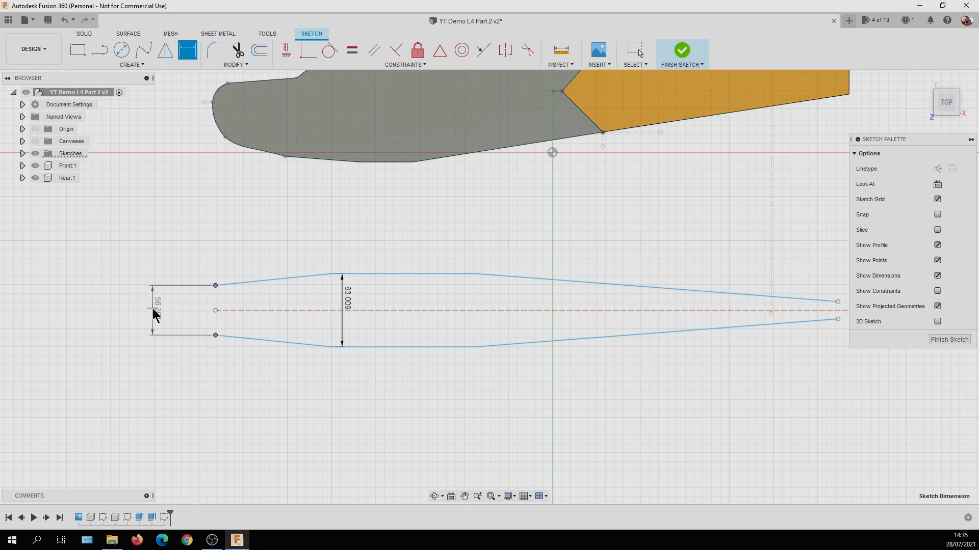
{"action": "left_click", "coordinate": [153, 316]}
{"action": "key", "text": "Return"}
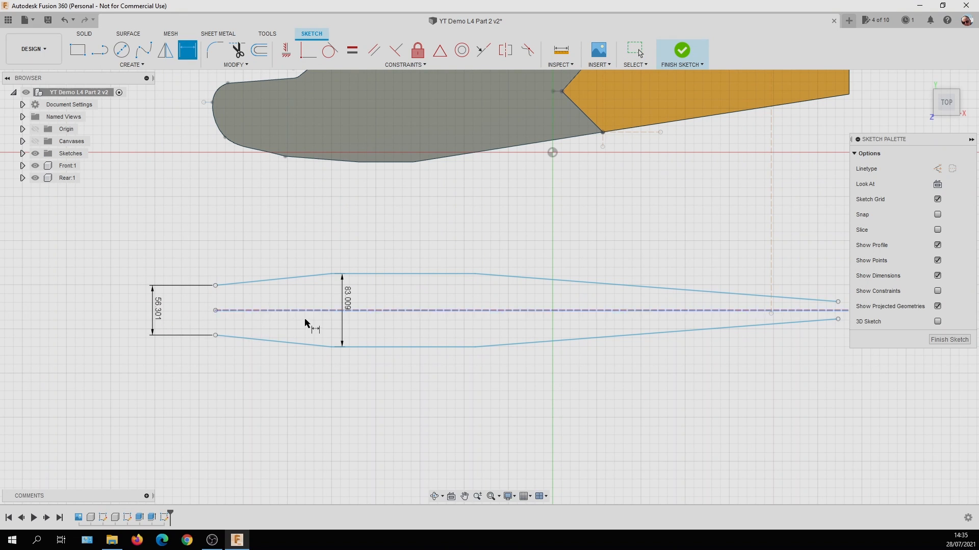
Dimension the distance from the lower tail endpoint of the outline to the construction centreline, accepting the drawn value.
{"action": "scroll", "coordinate": [718, 347], "scroll_direction": "up", "scroll_amount": 2}
{"action": "scroll", "coordinate": [704, 350], "scroll_direction": "down", "scroll_amount": 3}
{"action": "middle_click_drag", "start_coordinate": [705, 351], "coordinate": [528, 361]}
{"action": "scroll", "coordinate": [528, 361], "scroll_direction": "down", "scroll_amount": 1}
{"action": "left_click", "coordinate": [636, 320]}
{"action": "left_click", "coordinate": [636, 335]}
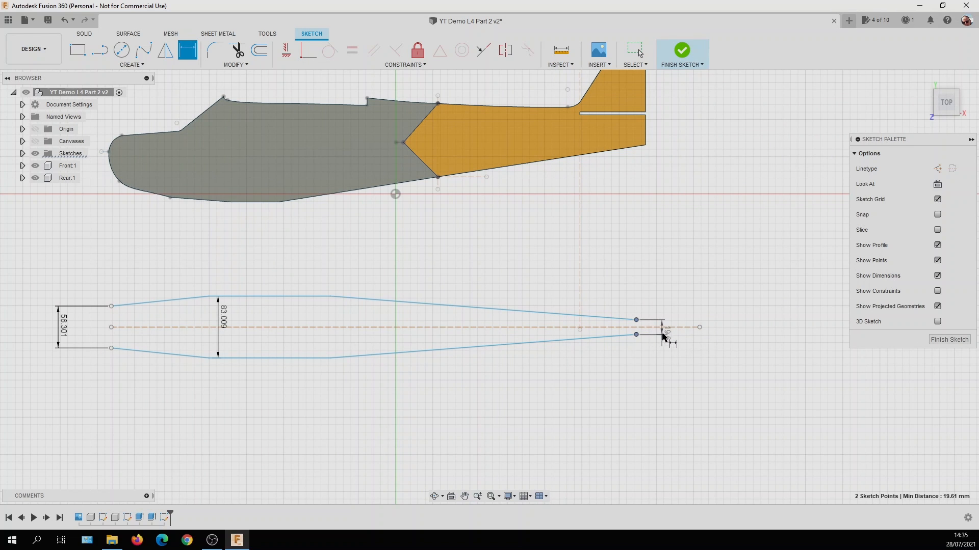
{"action": "left_click", "coordinate": [661, 328]}
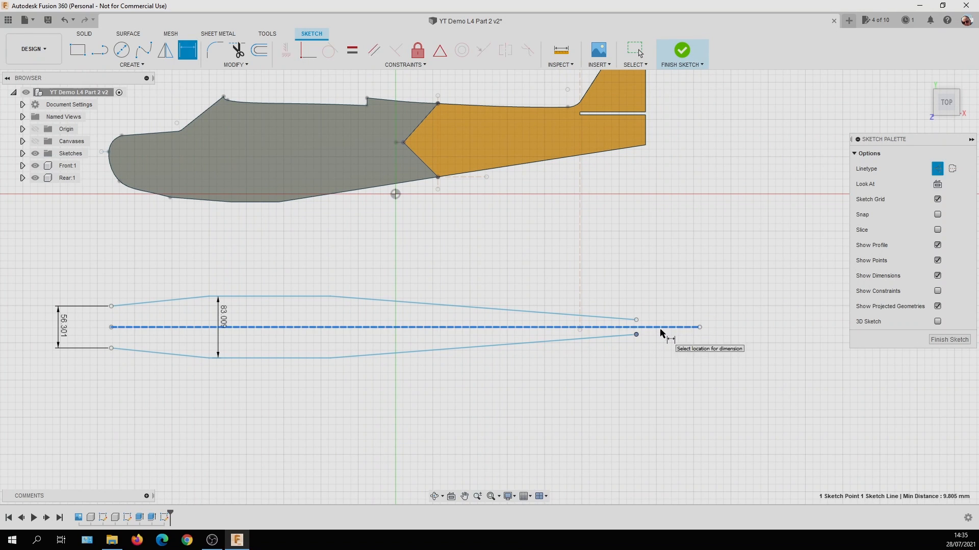
{"action": "left_click", "coordinate": [660, 359]}
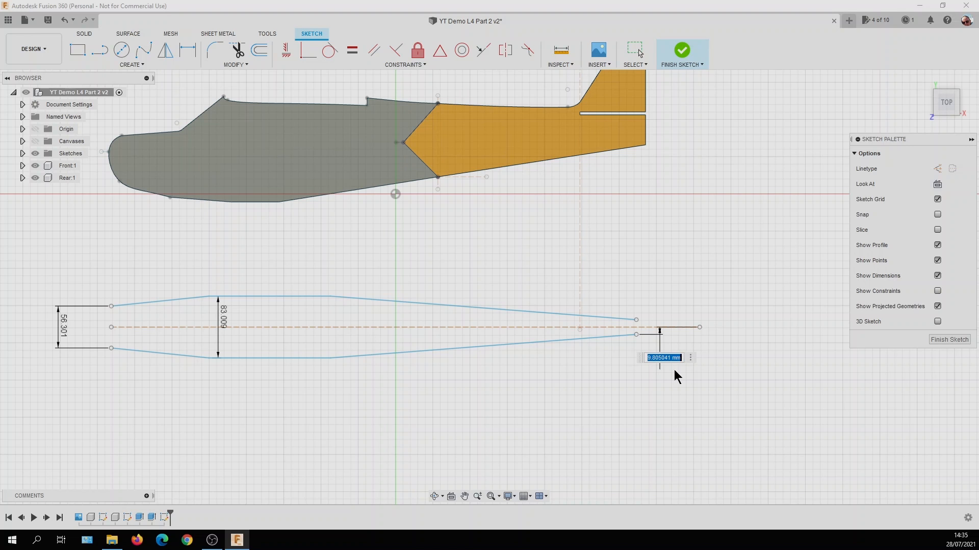
{"action": "key", "text": "Return"}
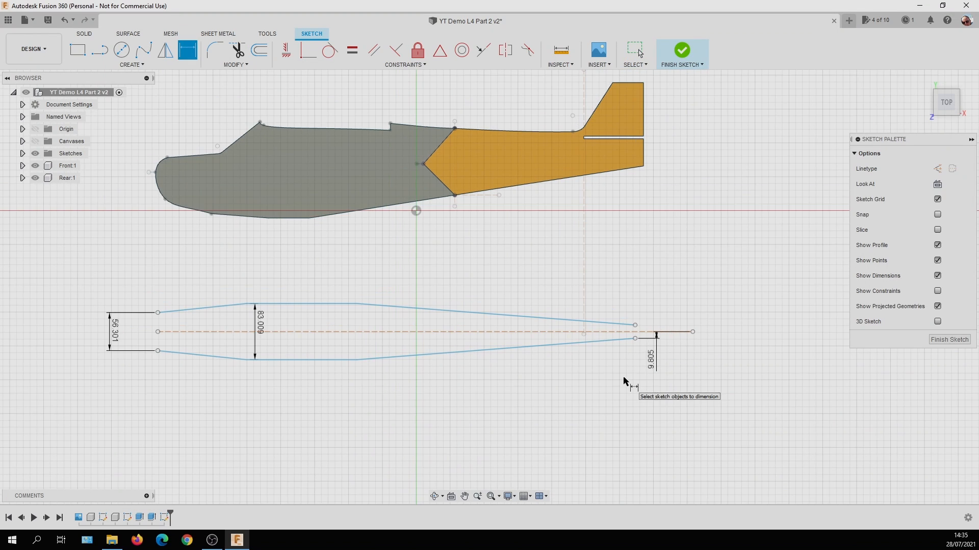
{"action": "scroll", "coordinate": [625, 380], "scroll_direction": "down", "scroll_amount": 3}
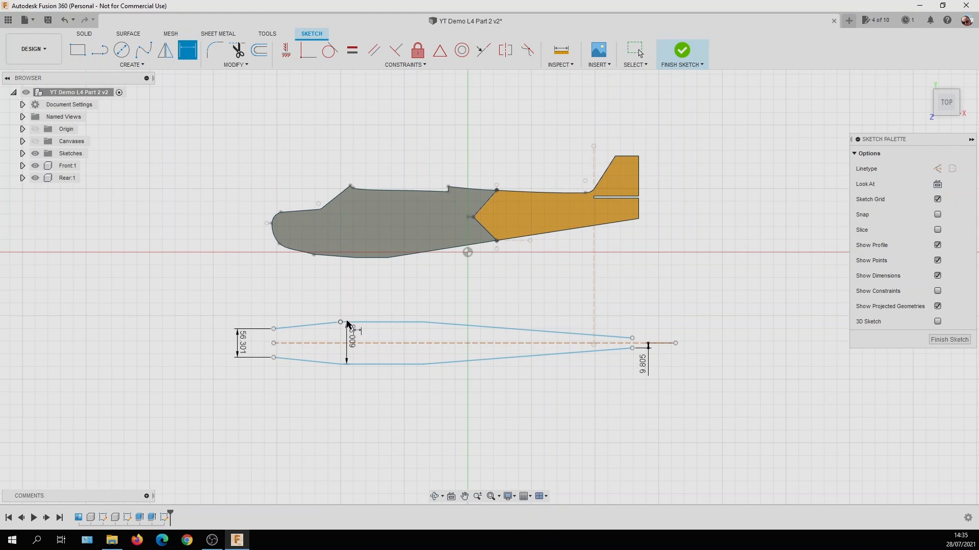
Dimension the horizontal lengths of the straight cabin edge and the tapered nose edge on the outline's upper side, accepting the drawn values.
{"action": "left_click", "coordinate": [373, 322]}
{"action": "left_click", "coordinate": [373, 296]}
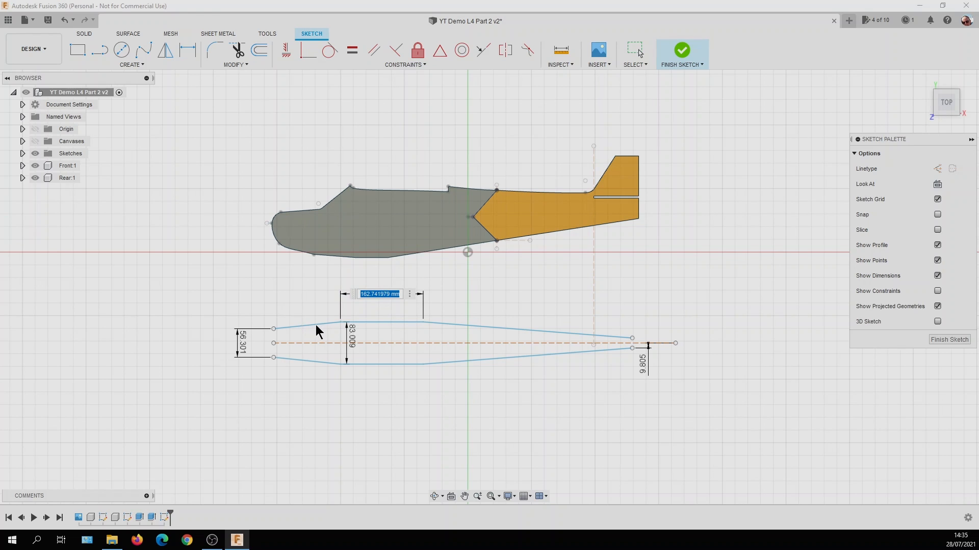
{"action": "key", "text": "Return"}
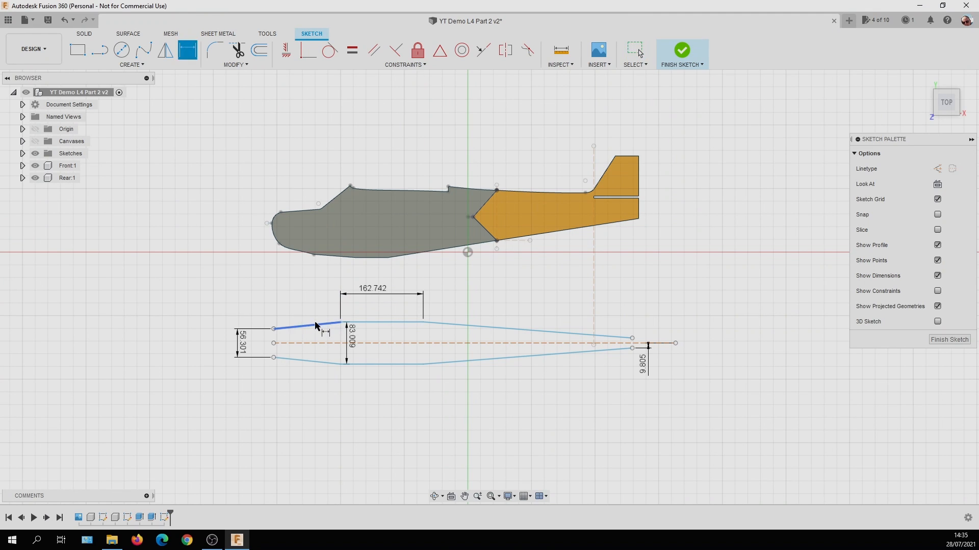
{"action": "left_click", "coordinate": [316, 319]}
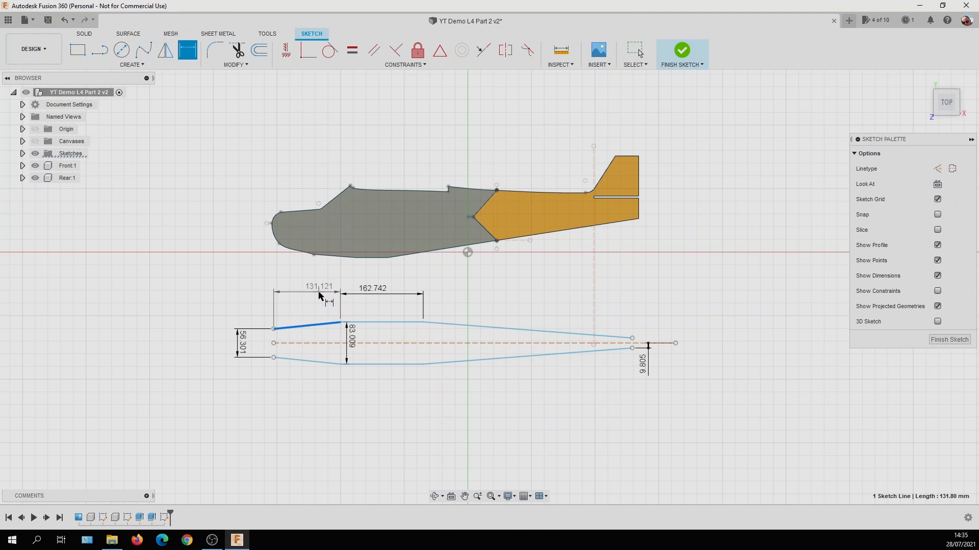
{"action": "left_click", "coordinate": [321, 298]}
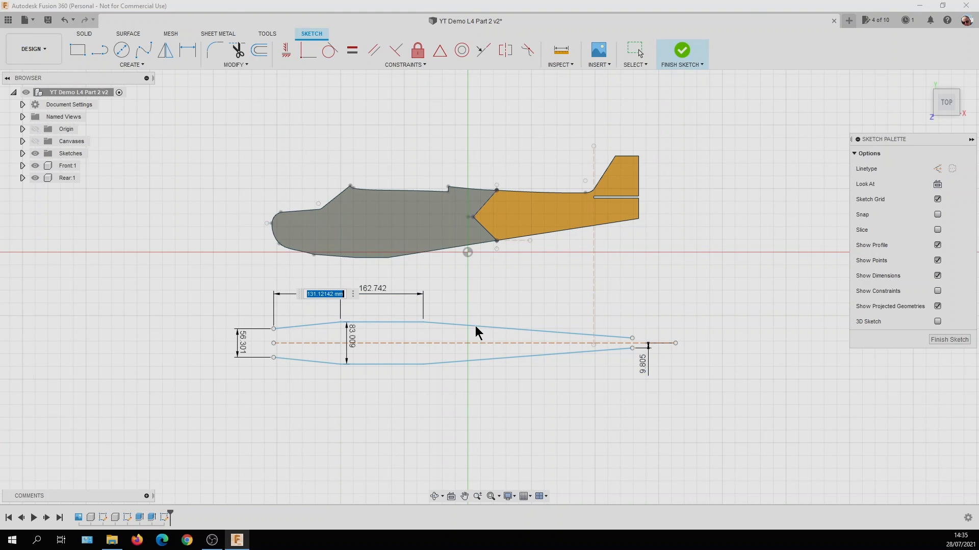
{"action": "key", "text": "Return"}
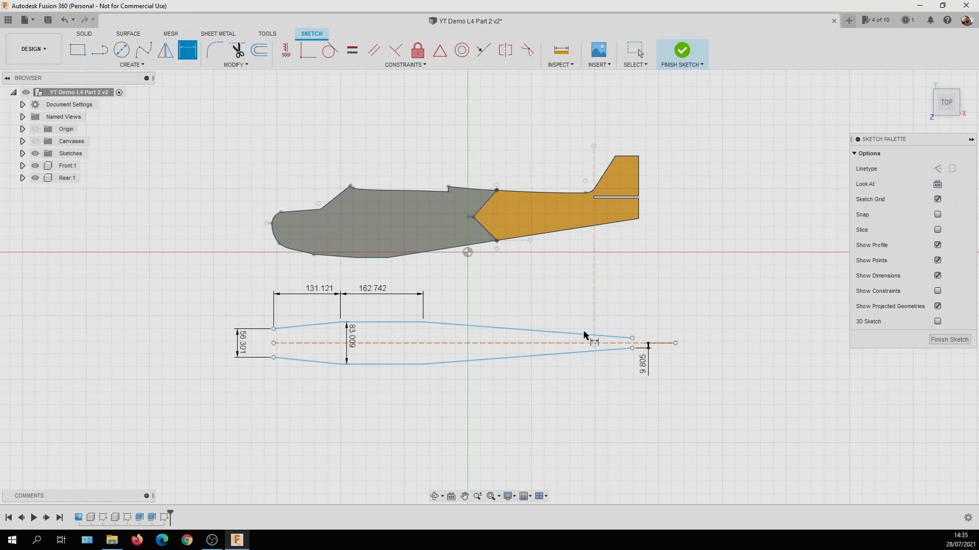
Dimension the horizontal length of the upper tapered tail edge of the outline, accepting the drawn value.
{"action": "left_click", "coordinate": [548, 332]}
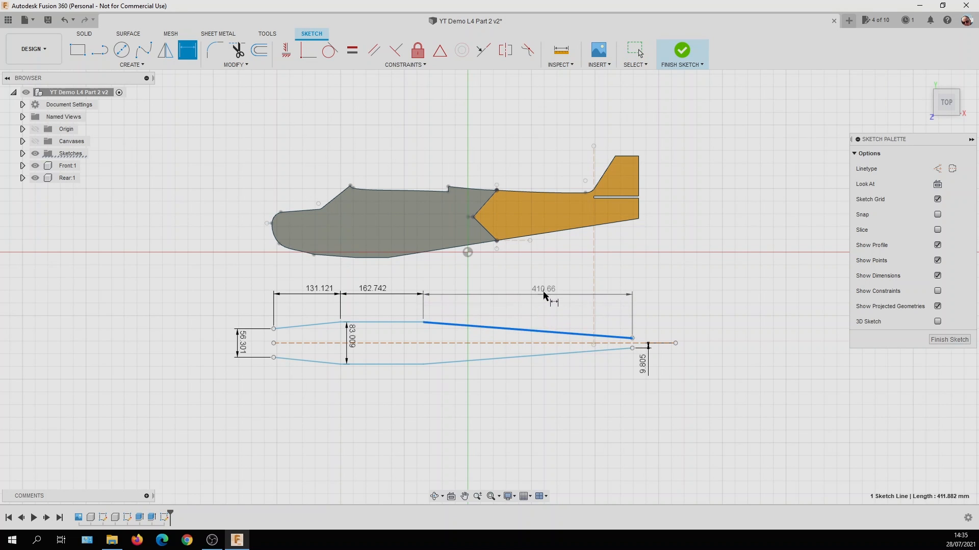
{"action": "left_click", "coordinate": [543, 294]}
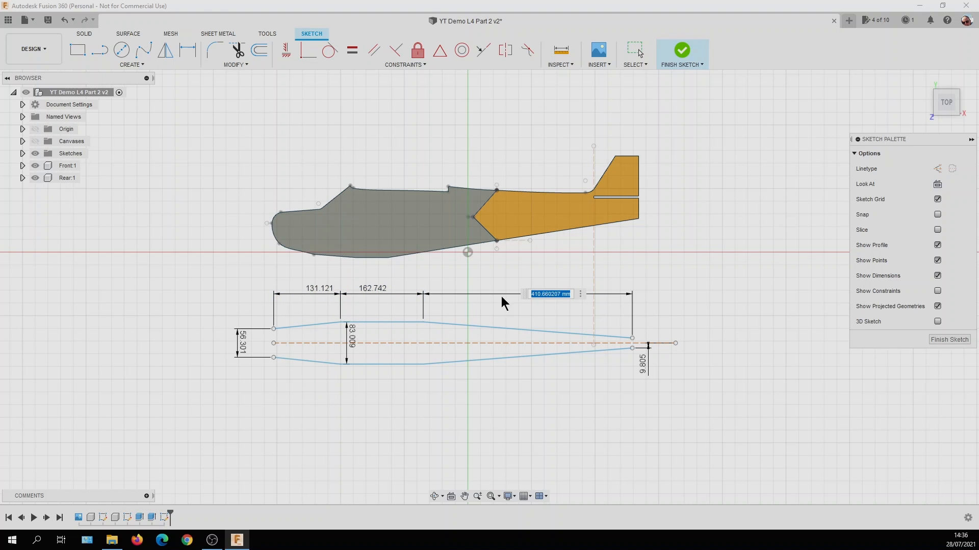
{"action": "key", "text": "Return"}
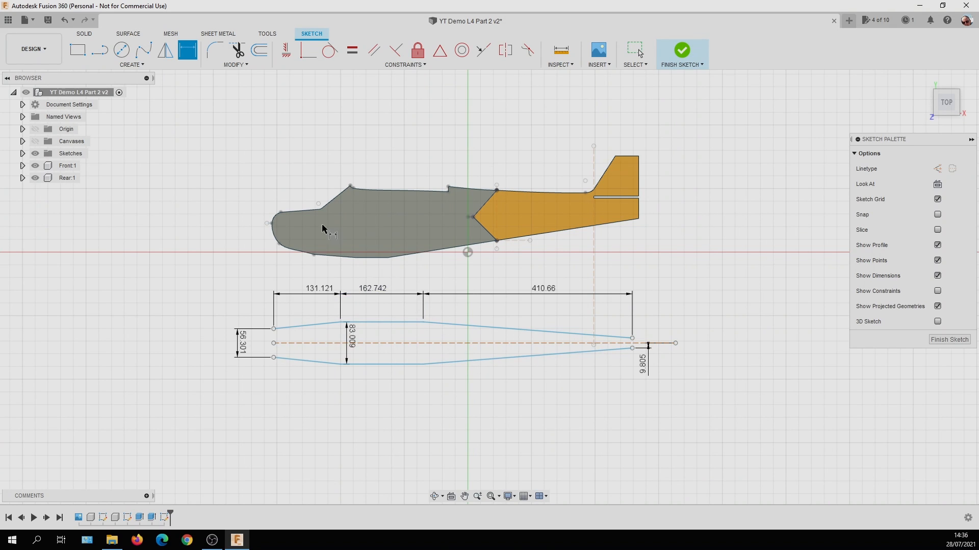
Show the canvases and add a driven horizontal dimension across the wing seat on the side profile, from the windscreen's upper corner to the rear step corner.
{"action": "left_click", "coordinate": [35, 141]}
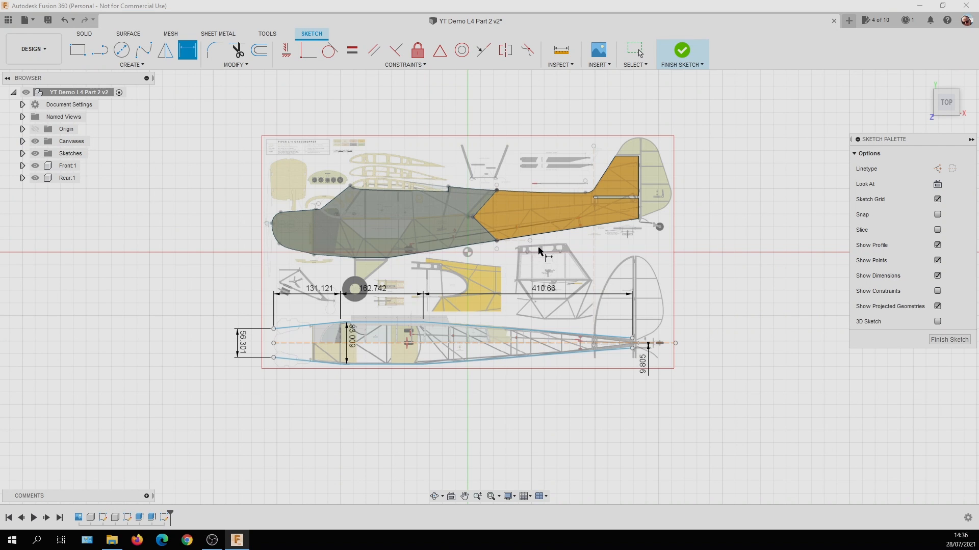
{"action": "scroll", "coordinate": [371, 153], "scroll_direction": "up", "scroll_amount": 5}
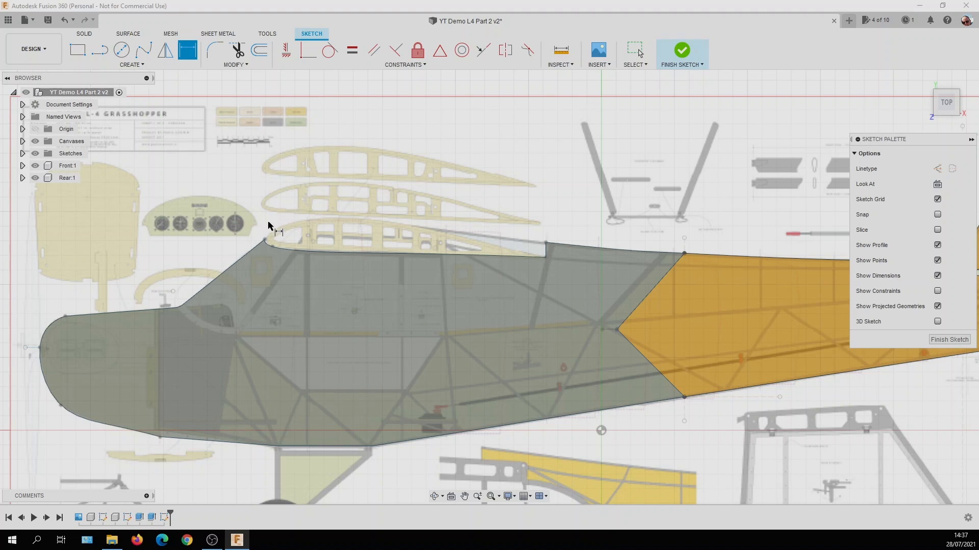
{"action": "left_click", "coordinate": [264, 240]}
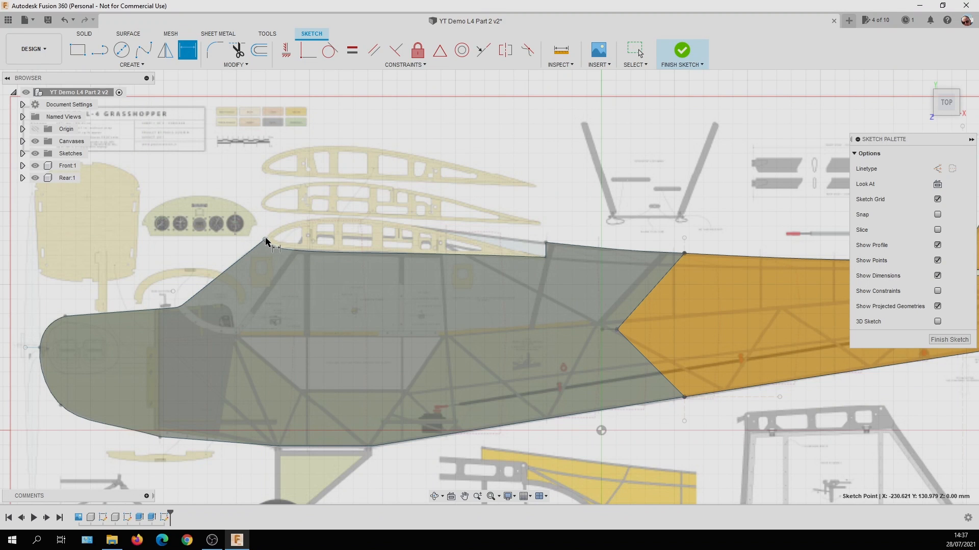
{"action": "left_click", "coordinate": [545, 243]}
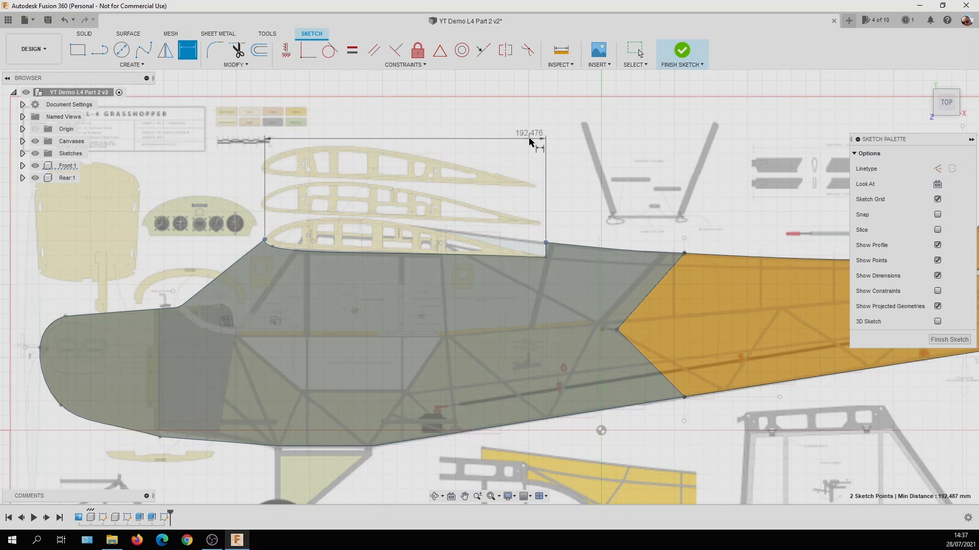
{"action": "left_click", "coordinate": [529, 139]}
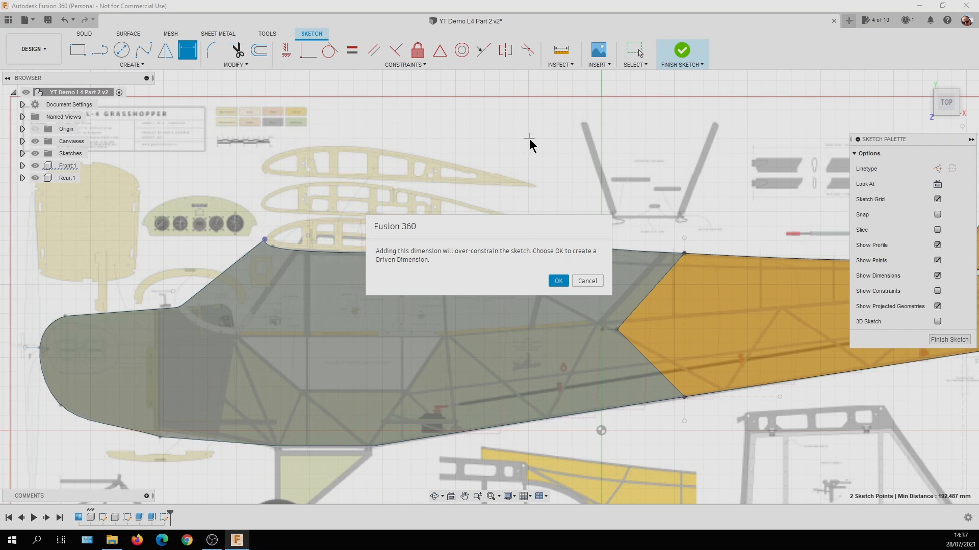
{"action": "left_click", "coordinate": [558, 281]}
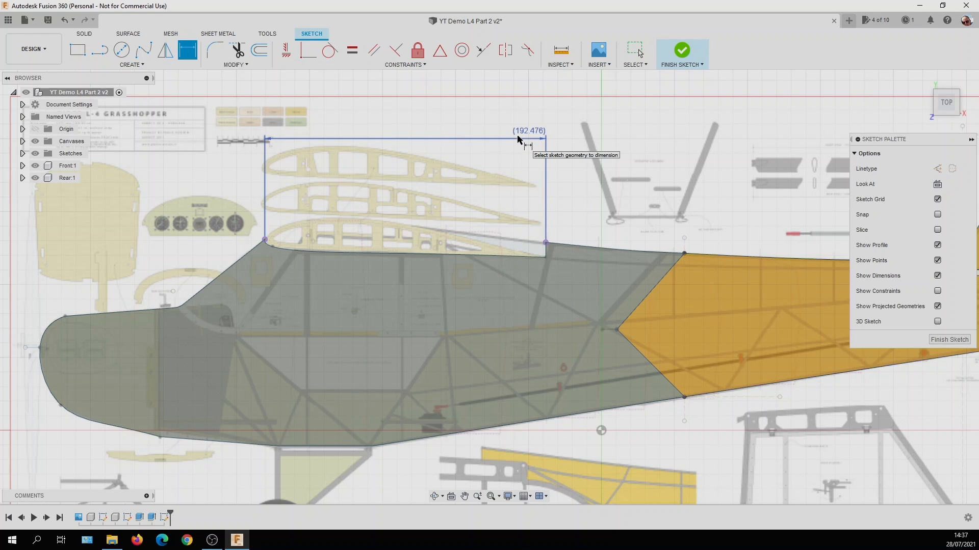
Examine the side profile's wing seat dimension against the plan-view length dimensions and the wing ribs on the canvas.
{"action": "scroll", "coordinate": [609, 348], "scroll_direction": "up", "scroll_amount": 2}
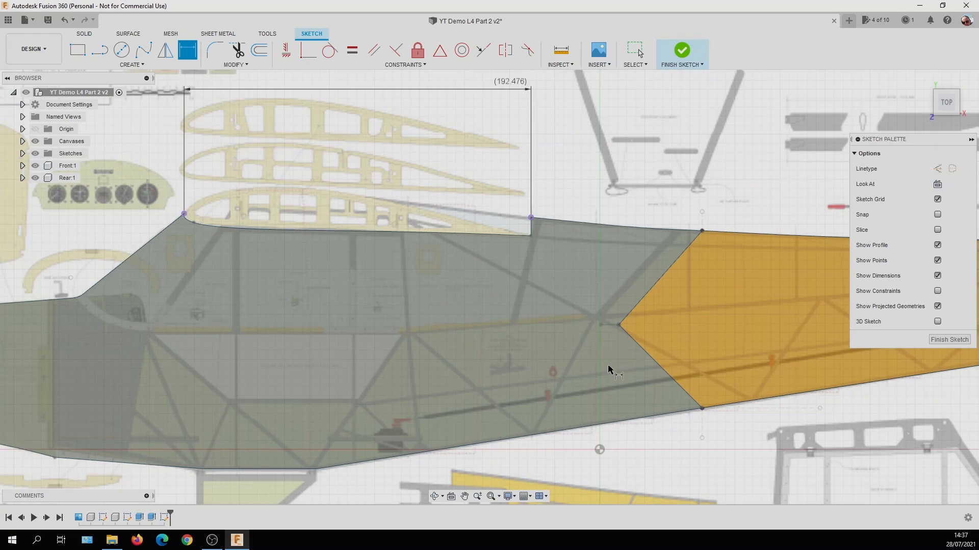
{"action": "scroll", "coordinate": [608, 365], "scroll_direction": "down", "scroll_amount": 4}
{"action": "scroll", "coordinate": [604, 358], "scroll_direction": "down", "scroll_amount": 5}
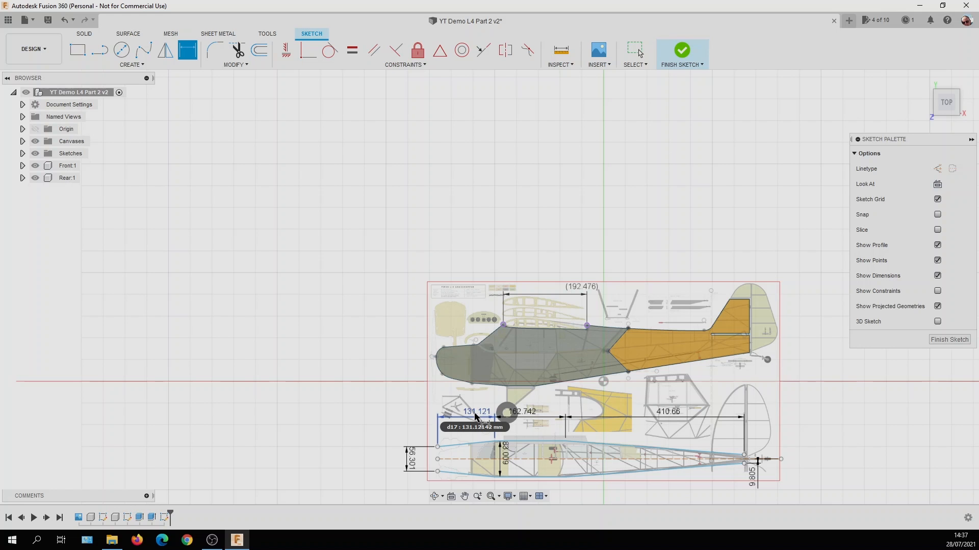
{"action": "scroll", "coordinate": [475, 416], "scroll_direction": "up", "scroll_amount": 3}
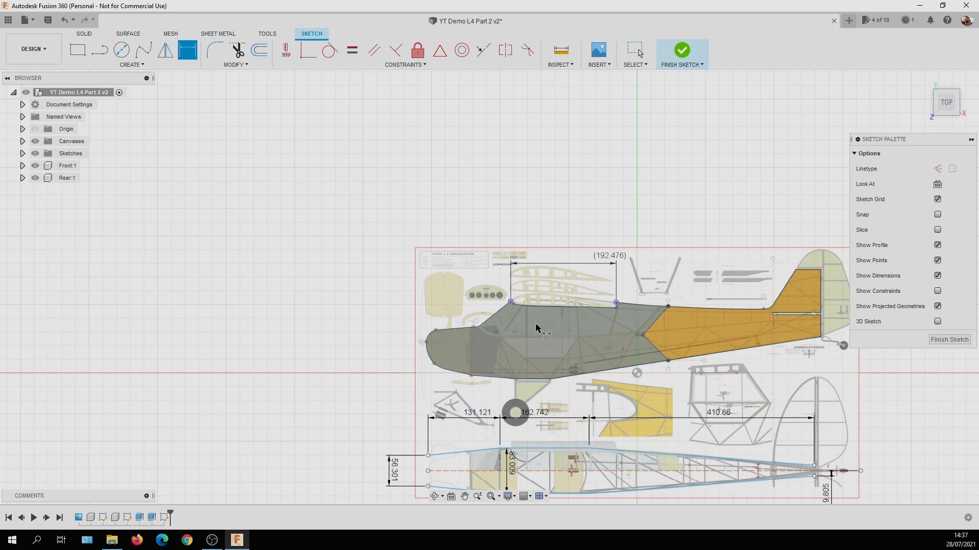
{"action": "scroll", "coordinate": [650, 276], "scroll_direction": "up", "scroll_amount": 4}
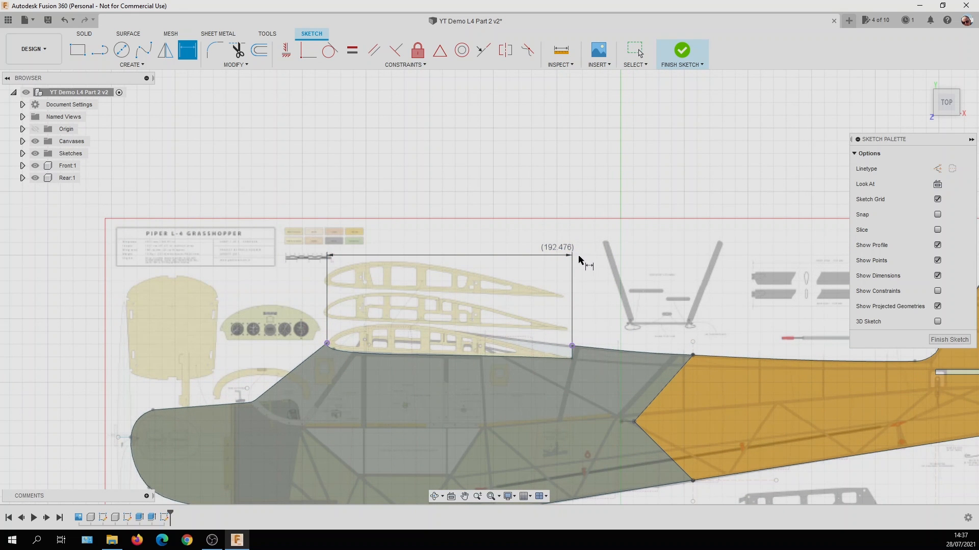
{"action": "scroll", "coordinate": [578, 264], "scroll_direction": "up", "scroll_amount": 1}
{"action": "scroll", "coordinate": [578, 263], "scroll_direction": "up", "scroll_amount": 1}
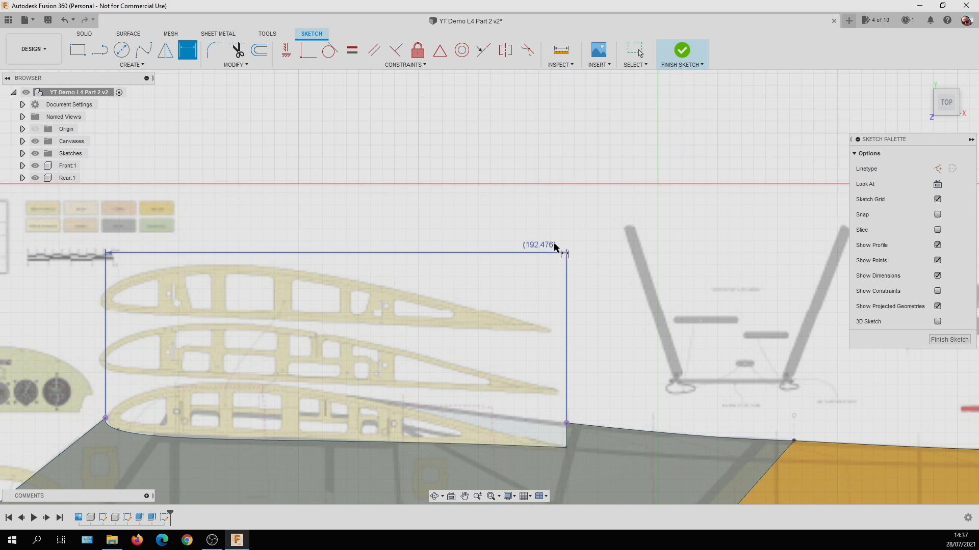
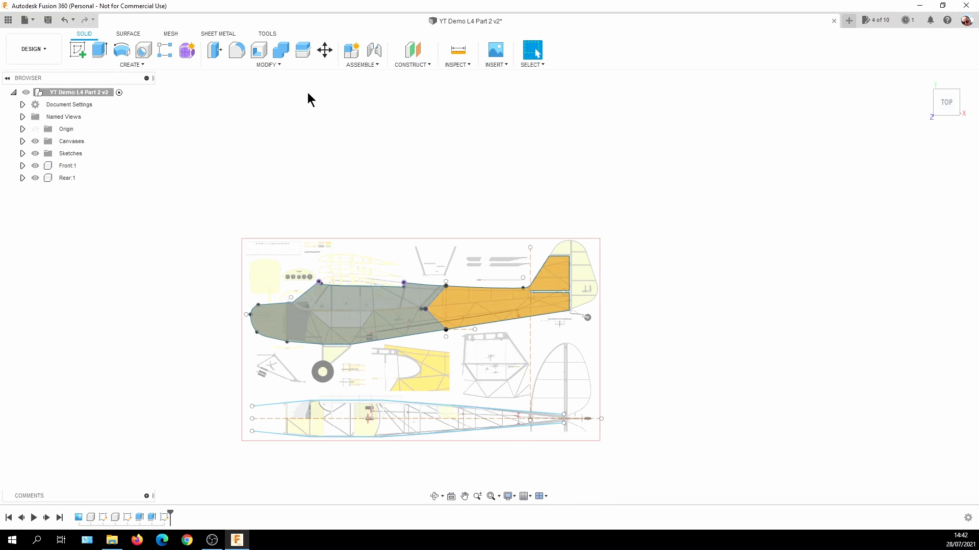
Create a new internal standard component named Rudder and make it the active component.
{"action": "left_click", "coordinate": [350, 67]}
{"action": "left_click", "coordinate": [354, 76]}
{"action": "left_click", "coordinate": [869, 199]}
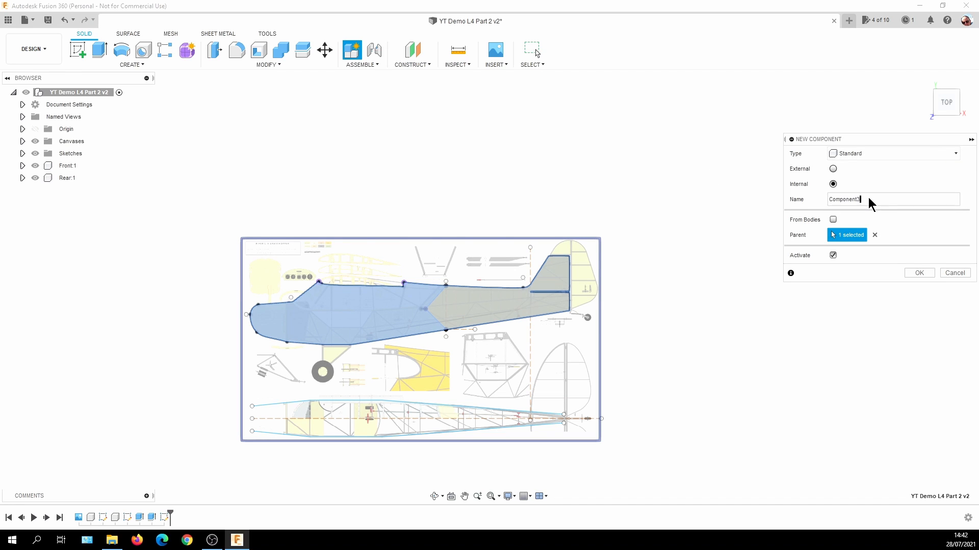
{"action": "left_click_drag", "start_coordinate": [868, 199], "coordinate": [825, 201]}
{"action": "key", "text": "BackSpace"}
{"action": "left_click", "coordinate": [919, 272]}
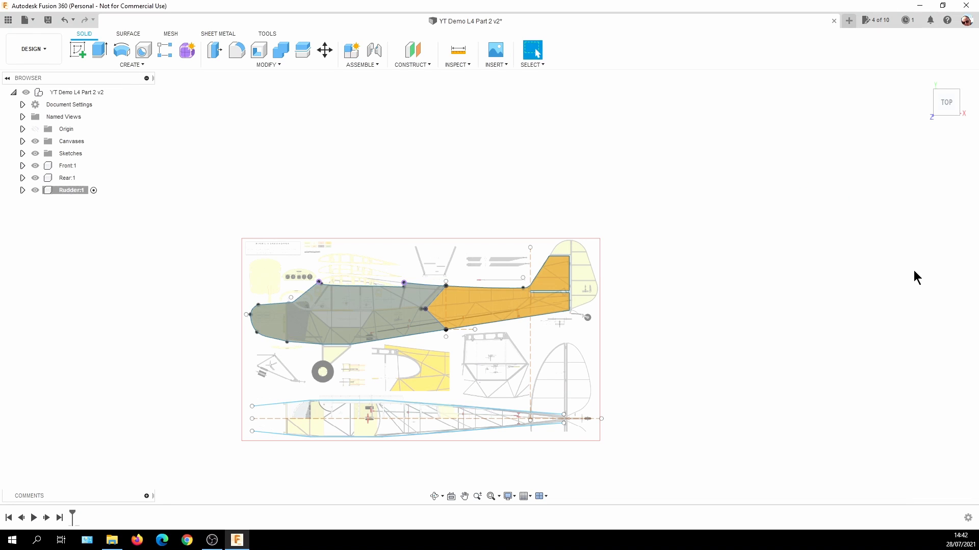
{"action": "left_click", "coordinate": [93, 191]}
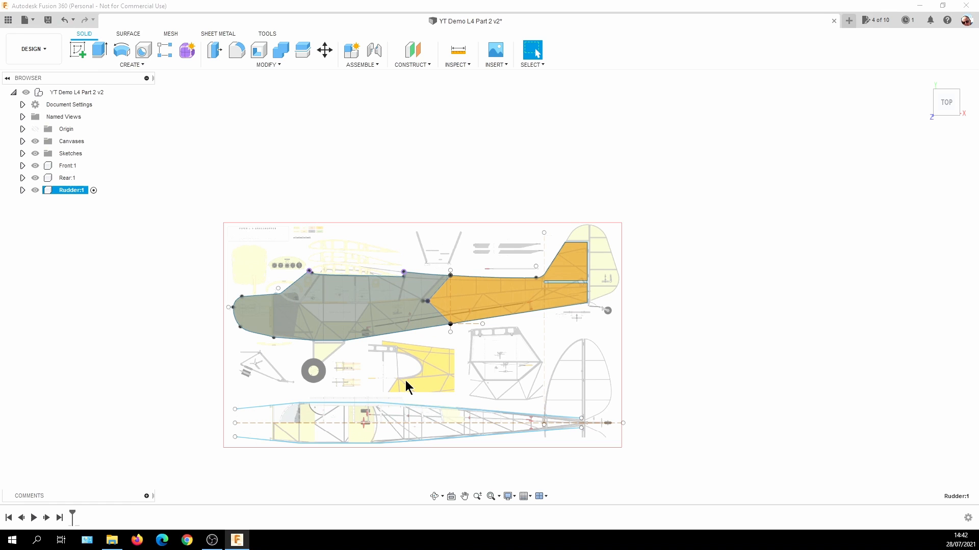
Start a sketch in the Rudder component on the origin plane parallel to the side-profile canvas.
{"action": "scroll", "coordinate": [536, 255], "scroll_direction": "up", "scroll_amount": 2}
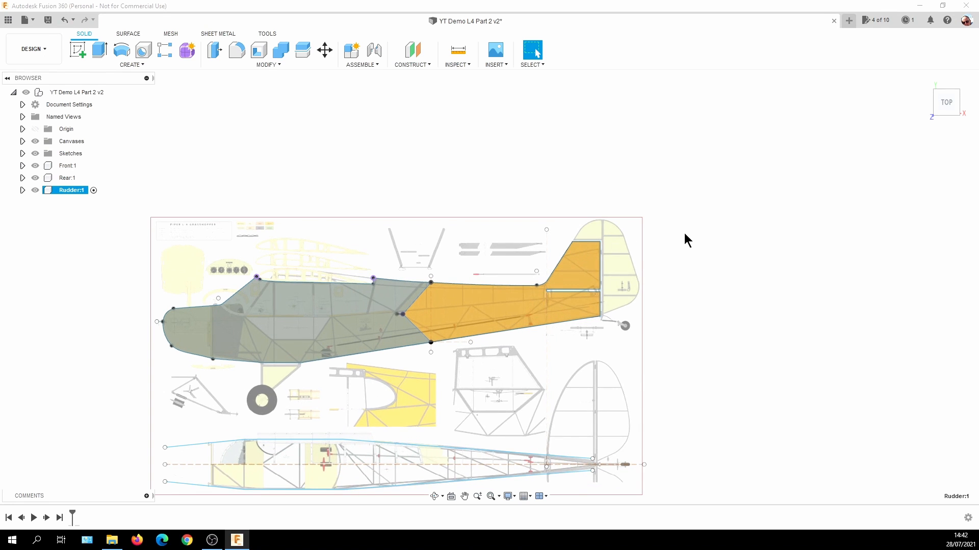
{"action": "scroll", "coordinate": [665, 247], "scroll_direction": "up", "scroll_amount": 3}
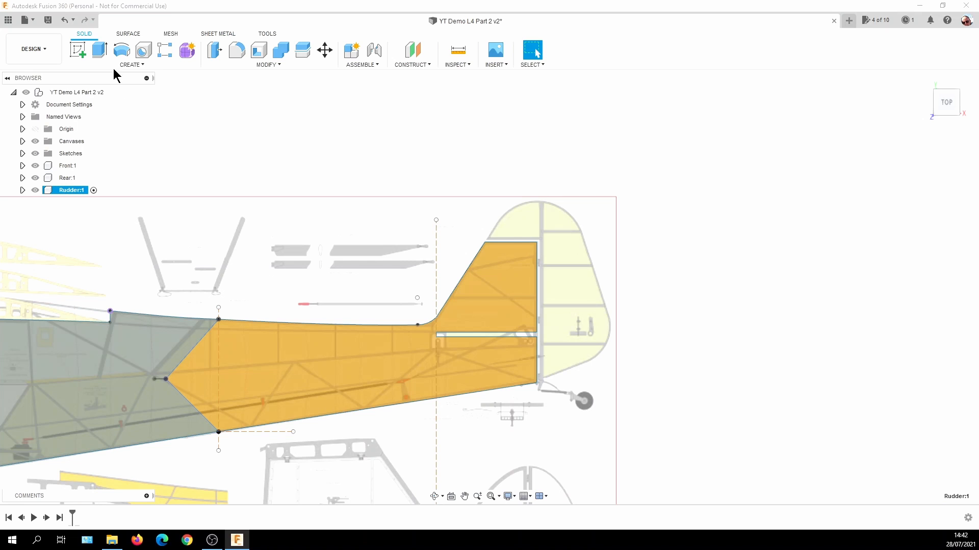
{"action": "left_click", "coordinate": [80, 57]}
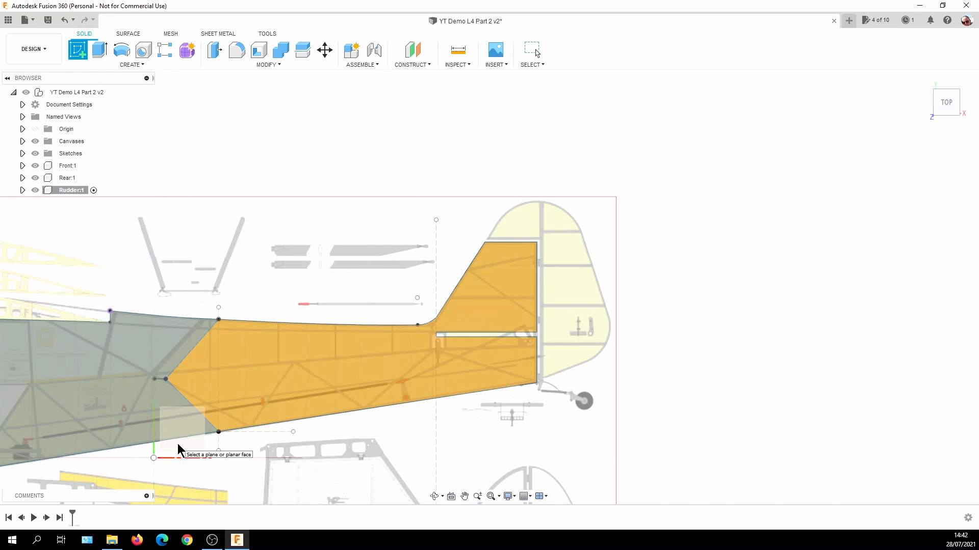
{"action": "left_click", "coordinate": [180, 449]}
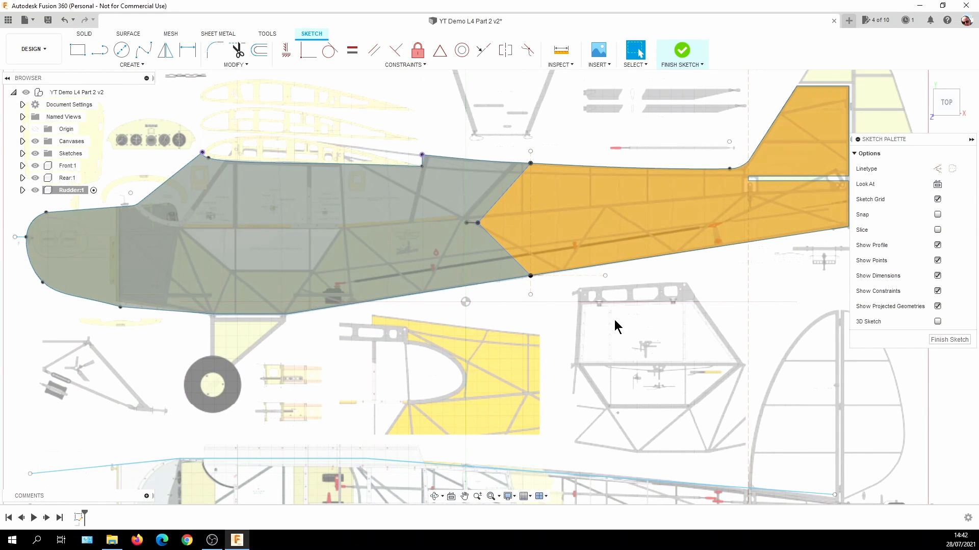
Draw a line along the gap above the fin's upper edge and continue it down the rudder's hinge line to its lower corner.
{"action": "scroll", "coordinate": [702, 285], "scroll_direction": "down", "scroll_amount": 5}
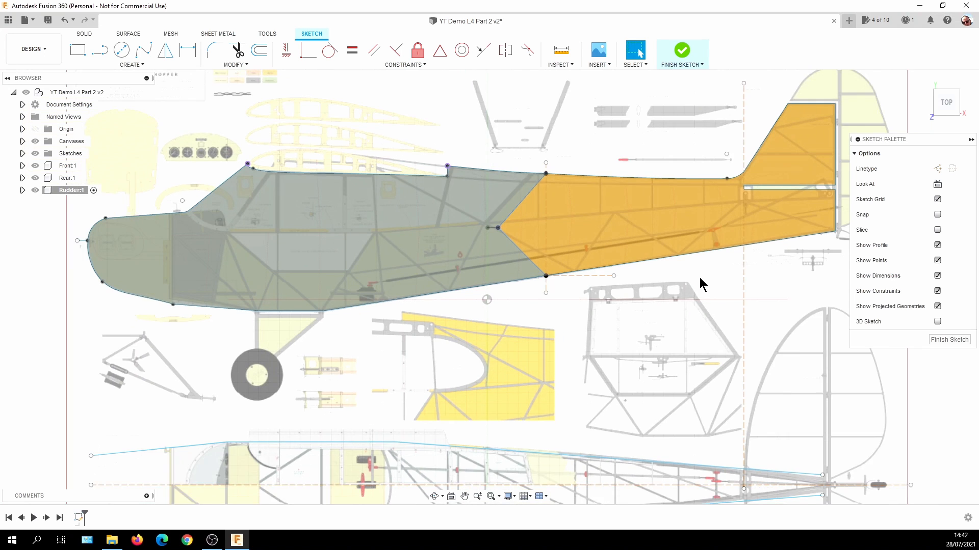
{"action": "mouse_move", "coordinate": [699, 284]}
{"action": "middle_mouse_down"}
{"action": "mouse_move", "coordinate": [553, 336]}
{"action": "mouse_move", "coordinate": [445, 354]}
{"action": "middle_mouse_up"}
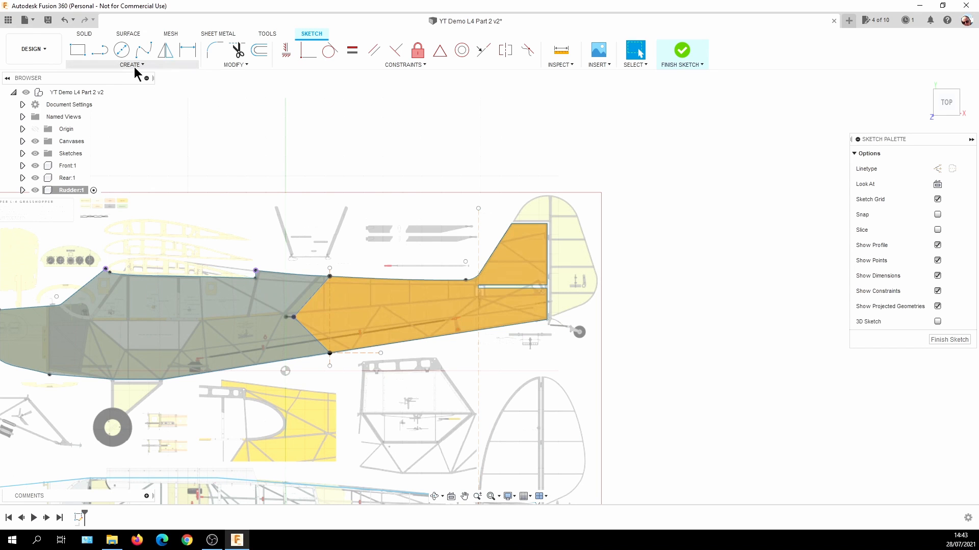
{"action": "left_click", "coordinate": [100, 49]}
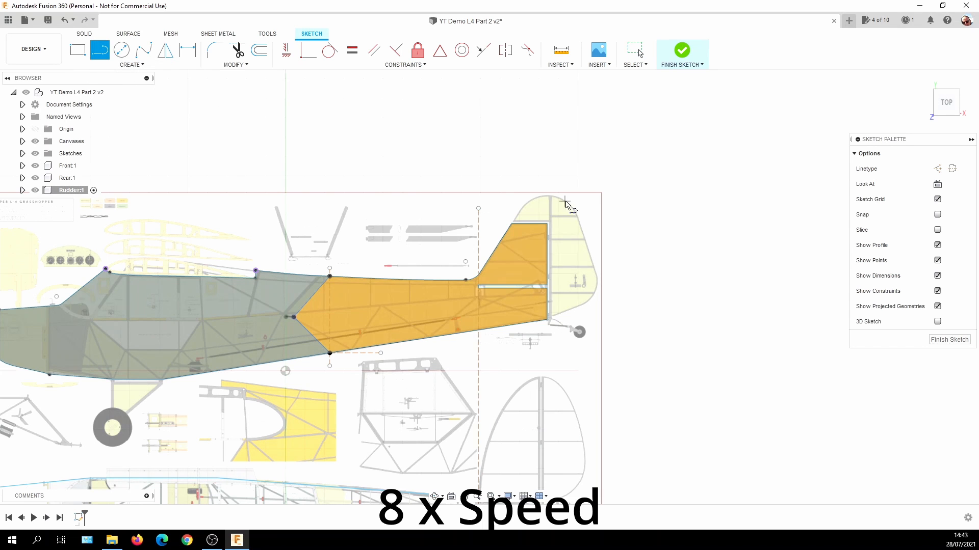
{"action": "scroll", "coordinate": [370, 220], "scroll_direction": "up", "scroll_amount": 10}
{"action": "left_click", "coordinate": [363, 220]}
{"action": "left_click", "coordinate": [752, 223]}
{"action": "scroll", "coordinate": [752, 224], "scroll_direction": "down", "scroll_amount": 5}
{"action": "scroll", "coordinate": [752, 449], "scroll_direction": "up", "scroll_amount": 8}
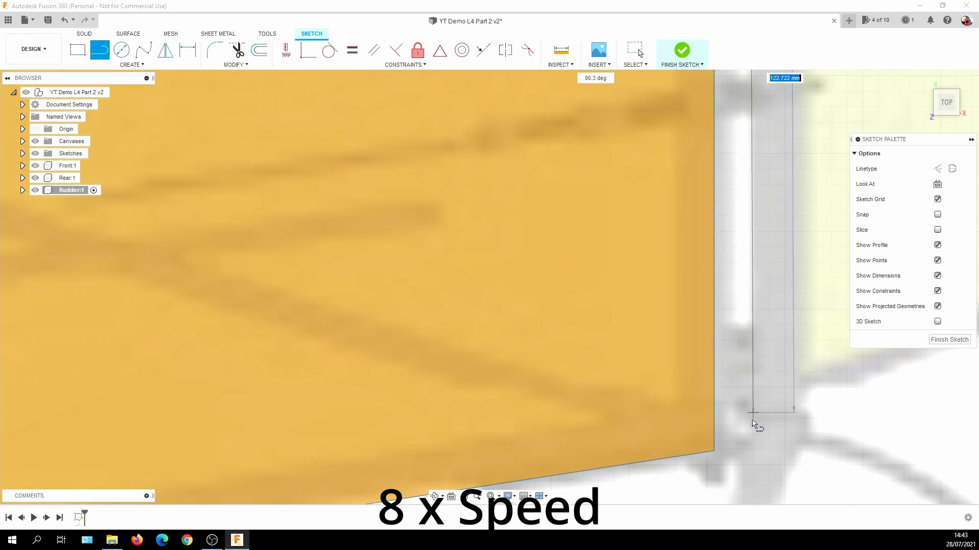
{"action": "left_click", "coordinate": [757, 444]}
{"action": "scroll", "coordinate": [758, 443], "scroll_direction": "down", "scroll_amount": 6}
{"action": "key", "text": "Escape"}
{"action": "scroll", "coordinate": [659, 398], "scroll_direction": "down", "scroll_amount": 2}
Apply the Horizontal/Vertical constraint to the rudder's hinge line.
{"action": "middle_click_drag", "start_coordinate": [714, 244], "coordinate": [633, 344]}
{"action": "left_click", "coordinate": [286, 50]}
{"action": "left_click", "coordinate": [527, 182]}
{"action": "scroll", "coordinate": [804, 321], "scroll_direction": "down", "scroll_amount": 6}
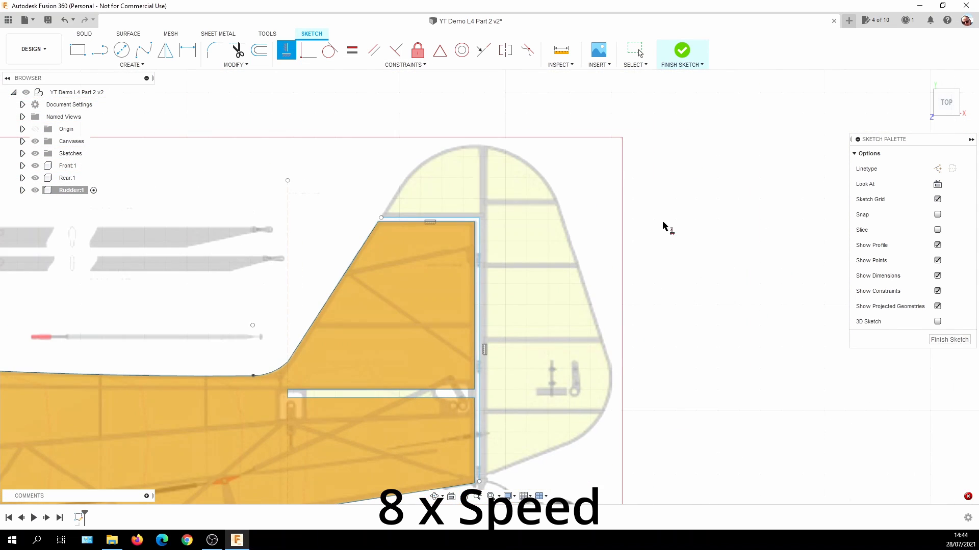
Close the rudder outline with a fit-point spline traced around the canvas rudder from the upper line's front end to the hinge line's lower end.
{"action": "left_click", "coordinate": [143, 50]}
{"action": "left_click", "coordinate": [381, 218]}
{"action": "left_click", "coordinate": [481, 146]}
{"action": "left_click", "coordinate": [556, 201]}
{"action": "left_click", "coordinate": [607, 365]}
{"action": "left_click", "coordinate": [577, 440]}
{"action": "left_click", "coordinate": [479, 481]}
{"action": "left_click", "coordinate": [474, 457]}
{"action": "key", "text": "Escape"}
Adjust the spline's fit points and tangent handles at the rudder's crown and lower rear curve to follow the canvas outline.
{"action": "mouse_move", "coordinate": [443, 145]}
{"action": "left_mouse_down"}
{"action": "mouse_move", "coordinate": [484, 136]}
{"action": "mouse_move", "coordinate": [436, 144]}
{"action": "left_mouse_up"}
{"action": "left_click_drag", "start_coordinate": [608, 365], "coordinate": [611, 370]}
{"action": "left_click_drag", "start_coordinate": [612, 407], "coordinate": [621, 417]}
{"action": "left_click", "coordinate": [577, 439]}
{"action": "left_click_drag", "start_coordinate": [549, 458], "coordinate": [544, 460]}
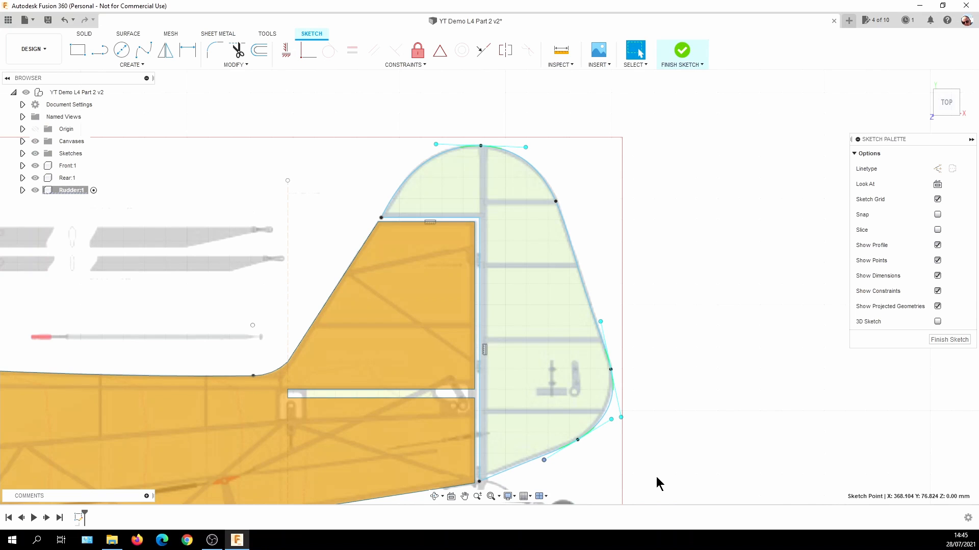
Examine the finished rudder outline for a closed profile and for its fit to the canvas and fuselage.
{"action": "scroll", "coordinate": [656, 484], "scroll_direction": "down", "scroll_amount": 1}
{"action": "middle_click_drag", "start_coordinate": [663, 467], "coordinate": [645, 412]}
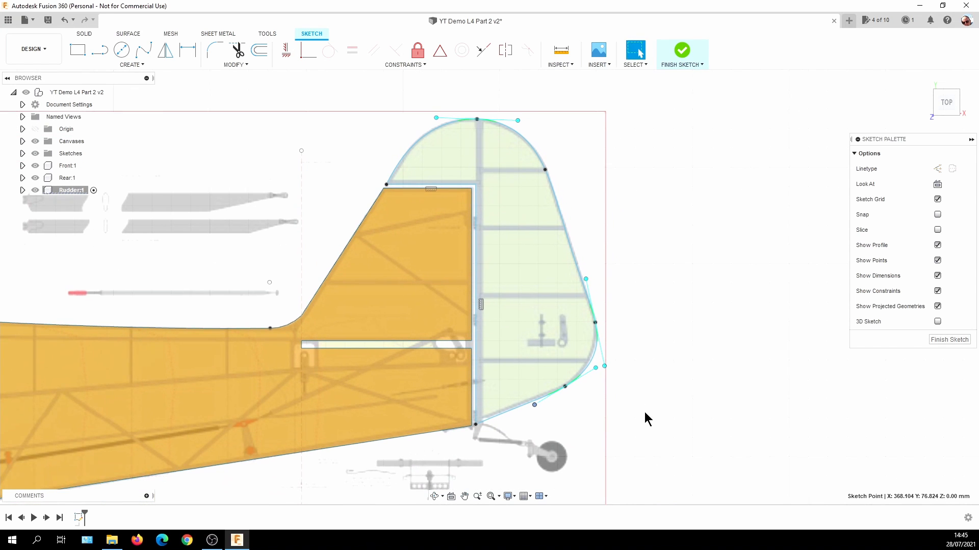
{"action": "left_click", "coordinate": [680, 390]}
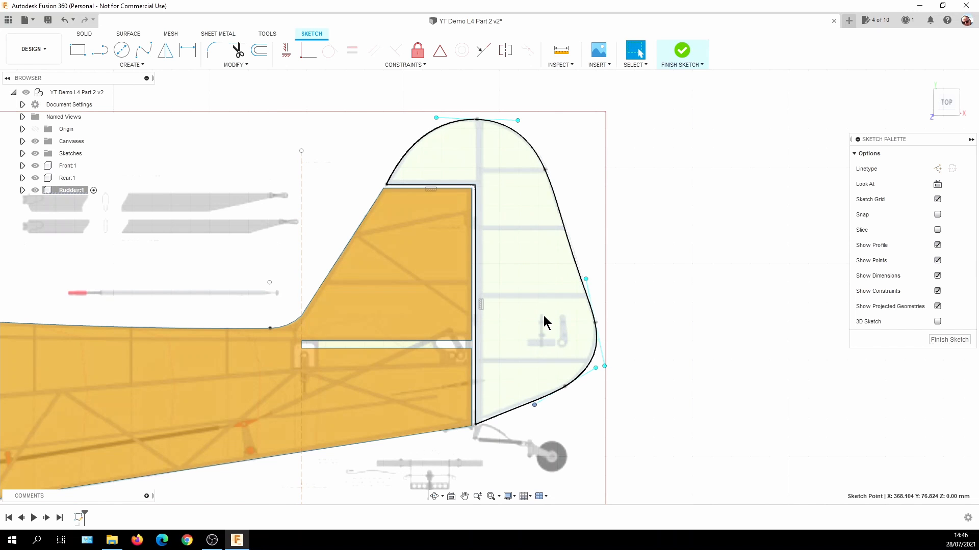
{"action": "double_click", "coordinate": [484, 421]}
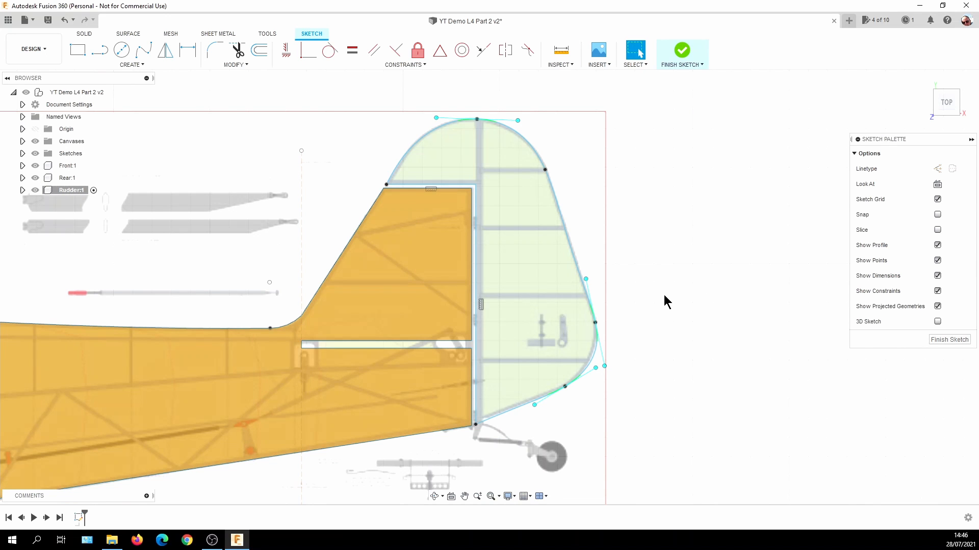
{"action": "scroll", "coordinate": [664, 295], "scroll_direction": "down", "scroll_amount": 5}
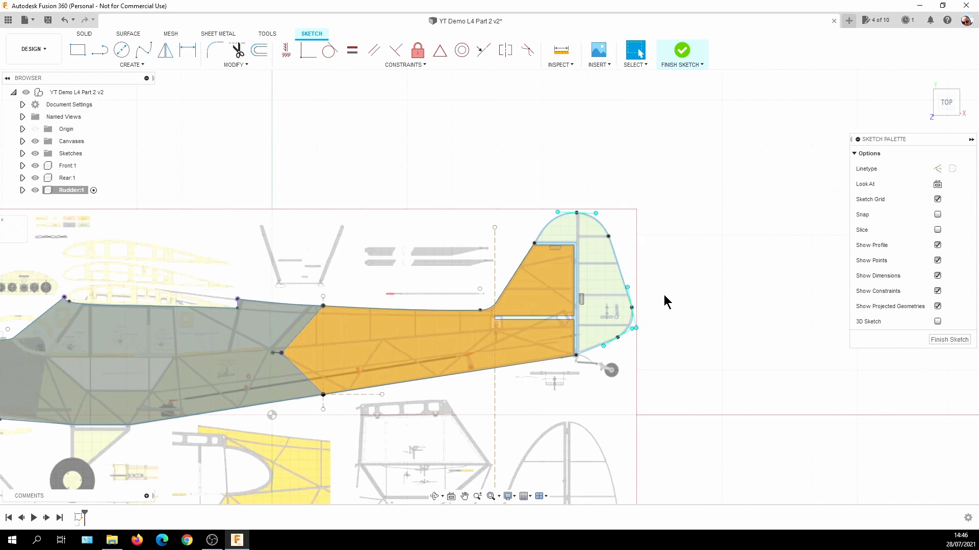
{"action": "scroll", "coordinate": [686, 289], "scroll_direction": "down", "scroll_amount": 1}
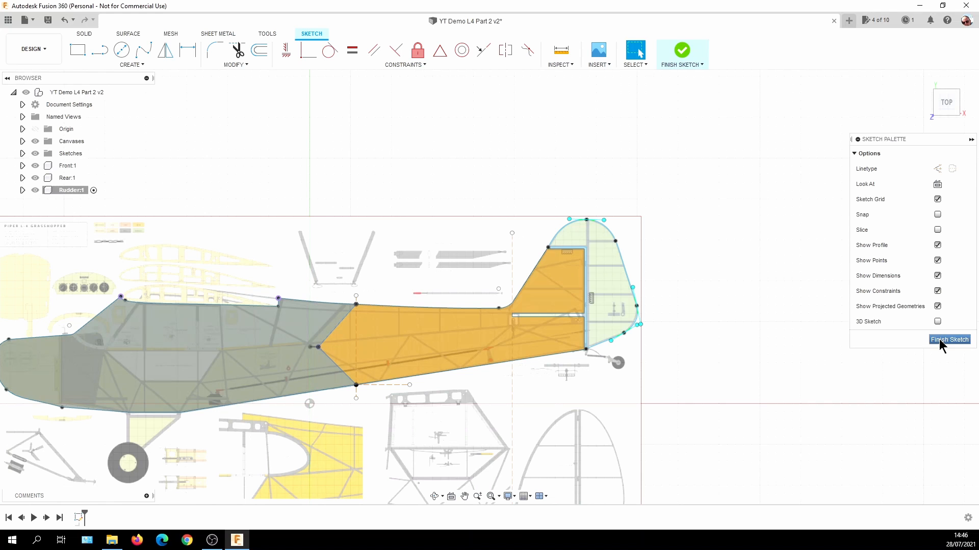
{"action": "scroll", "coordinate": [786, 299], "scroll_direction": "down", "scroll_amount": 1}
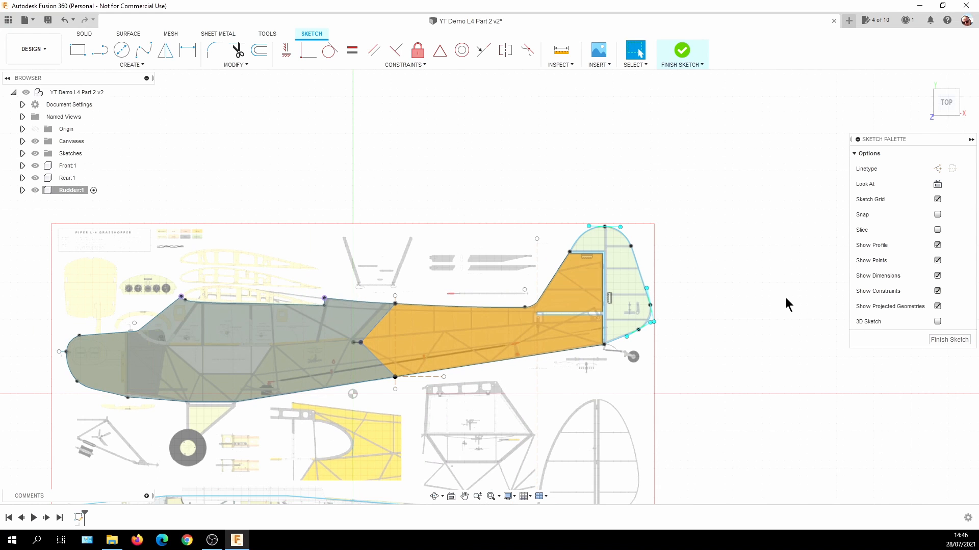
{"action": "scroll", "coordinate": [786, 298], "scroll_direction": "up", "scroll_amount": 1}
{"action": "scroll", "coordinate": [785, 298], "scroll_direction": "down", "scroll_amount": 1}
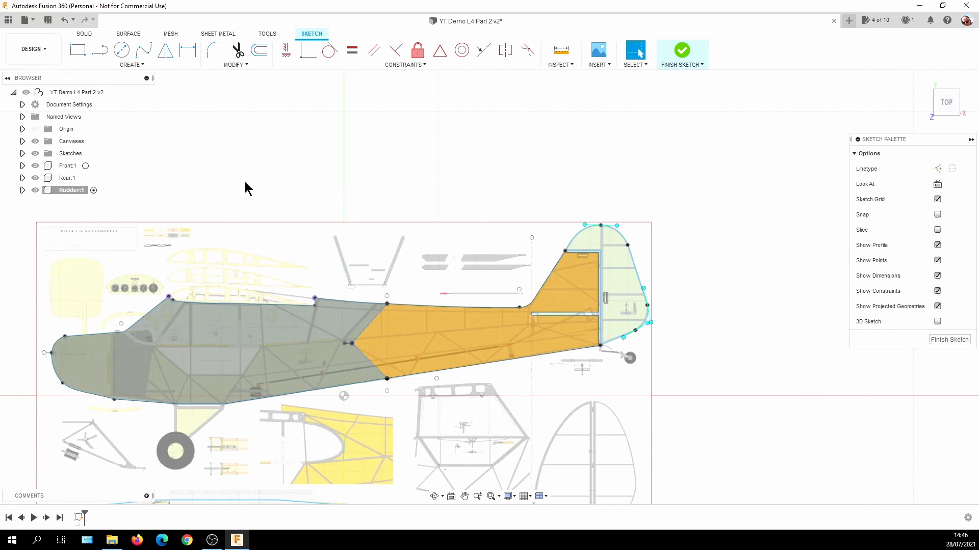
Expand the Rudder component's sketches and check the commands offered for the rudder sketch, such as Save As DXF.
{"action": "left_click", "coordinate": [23, 191]}
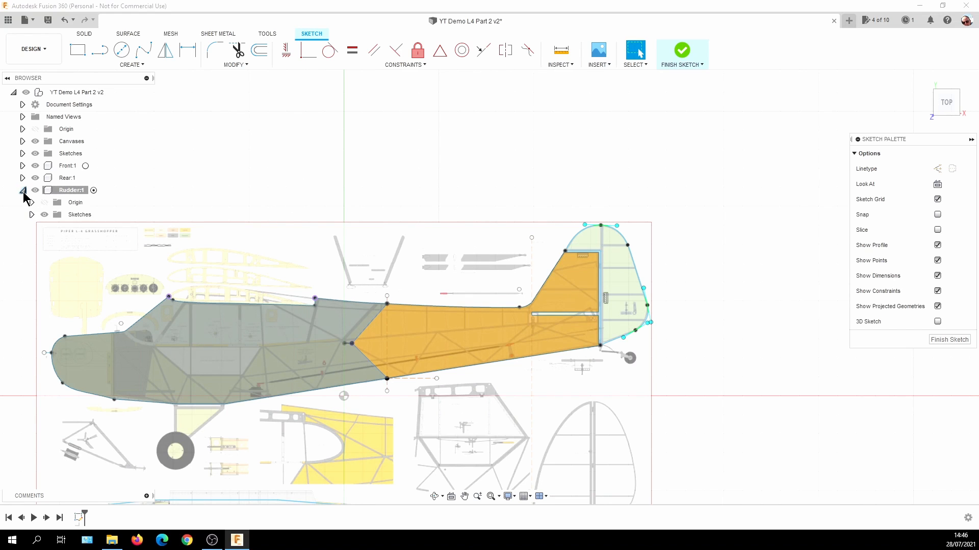
{"action": "left_click", "coordinate": [31, 215]}
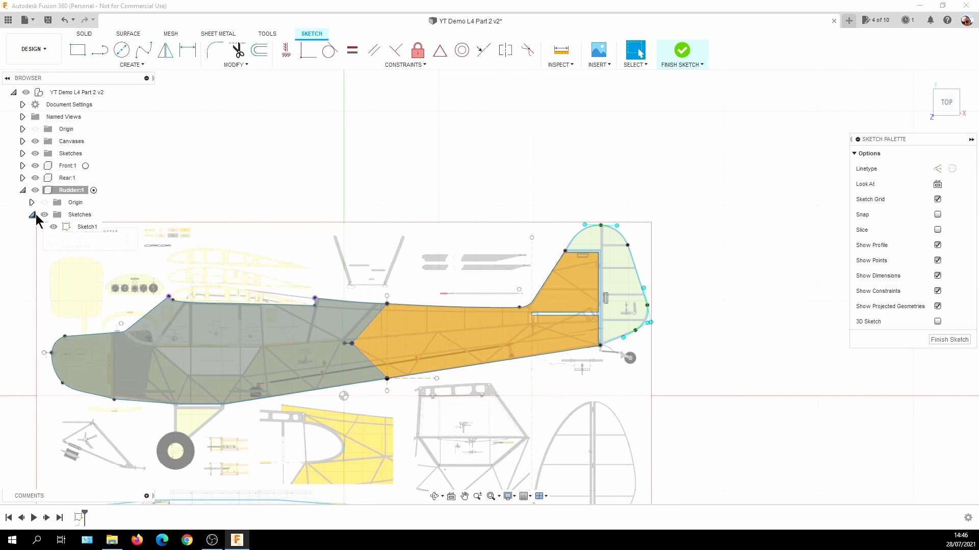
{"action": "right_click", "coordinate": [82, 228]}
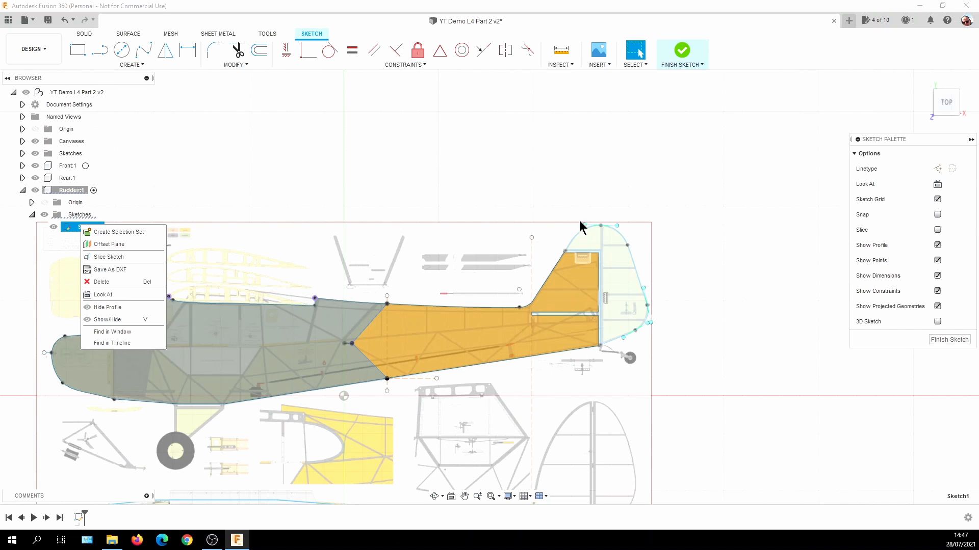
{"action": "left_click", "coordinate": [310, 171]}
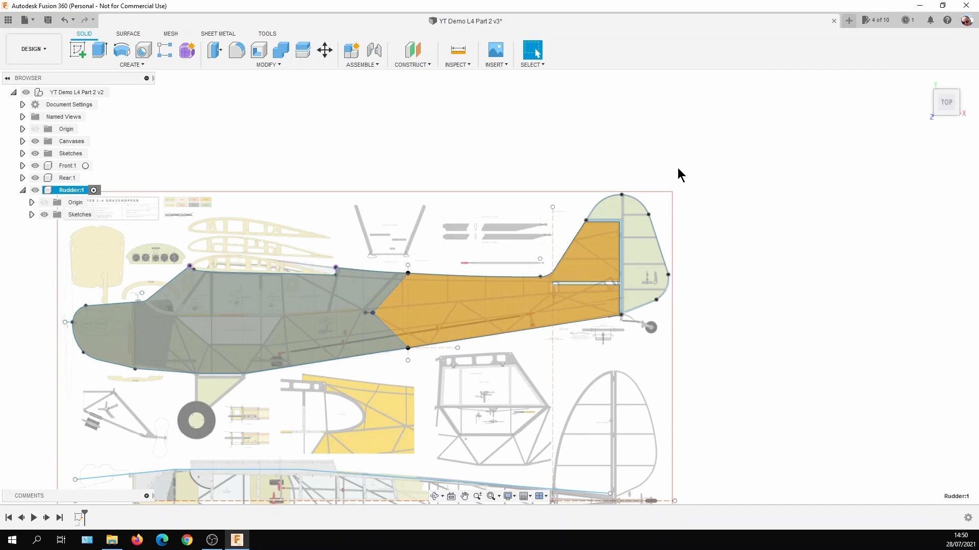
Extrude the rudder profile 500 mm to one side as a new body.
{"action": "left_click", "coordinate": [645, 252]}
{"action": "right_click", "coordinate": [645, 252]}
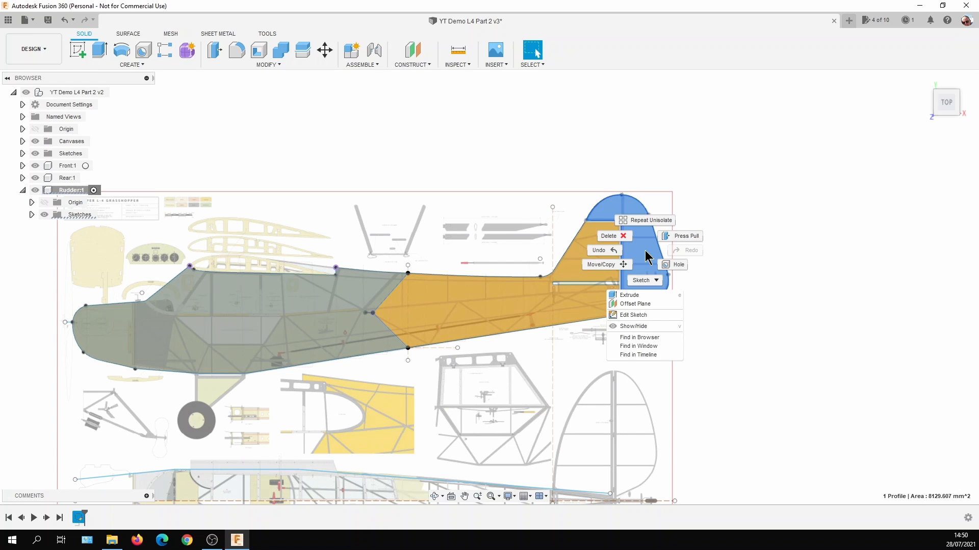
{"action": "left_click", "coordinate": [643, 300]}
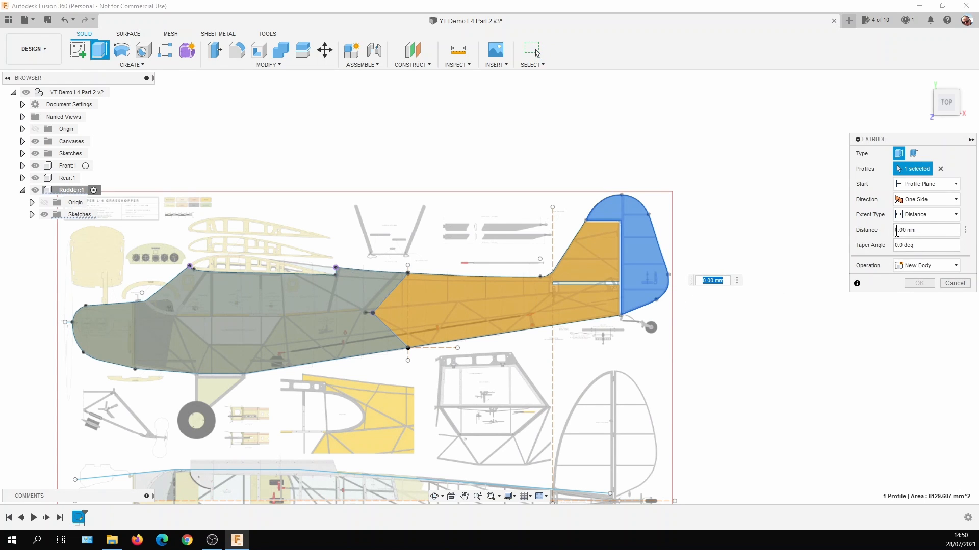
{"action": "left_click", "coordinate": [900, 230]}
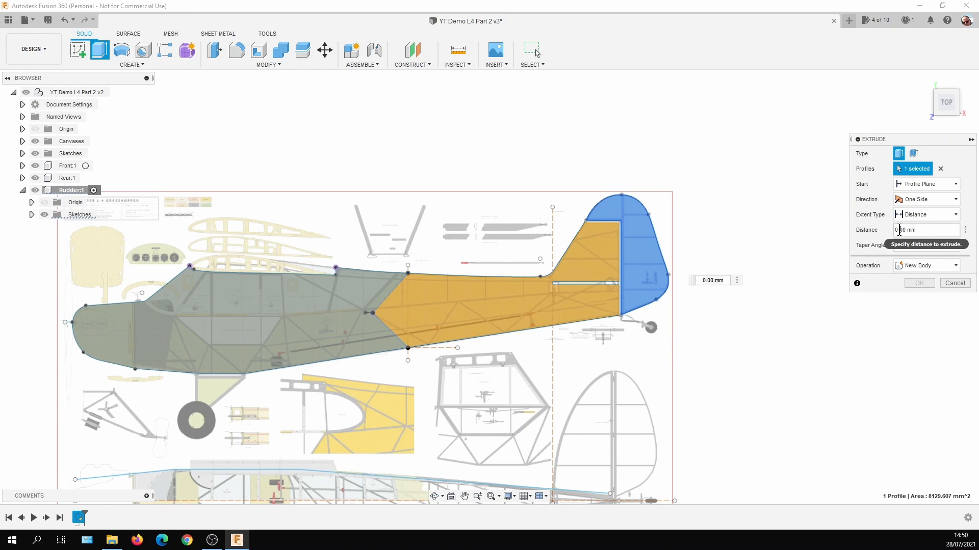
{"action": "left_click_drag", "start_coordinate": [899, 230], "coordinate": [893, 229]}
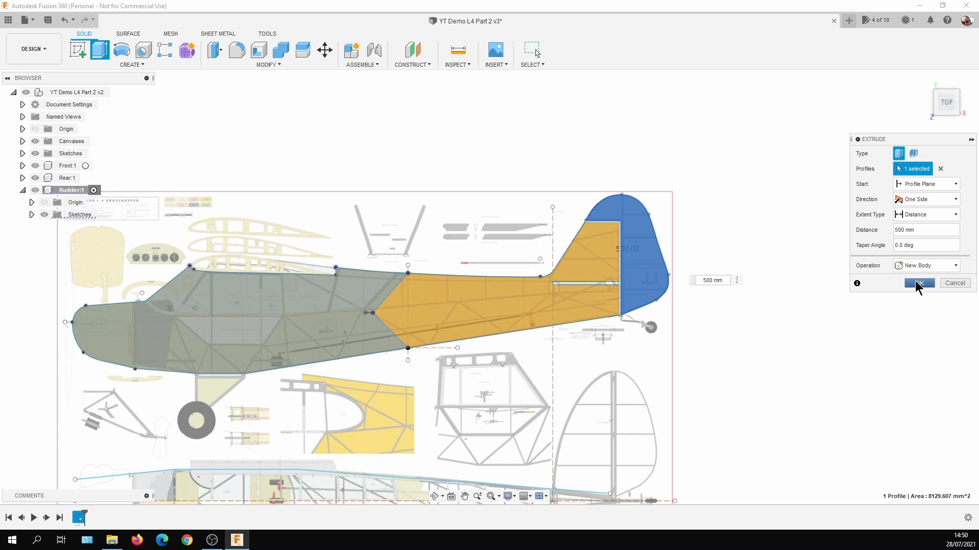
{"action": "left_click", "coordinate": [917, 284]}
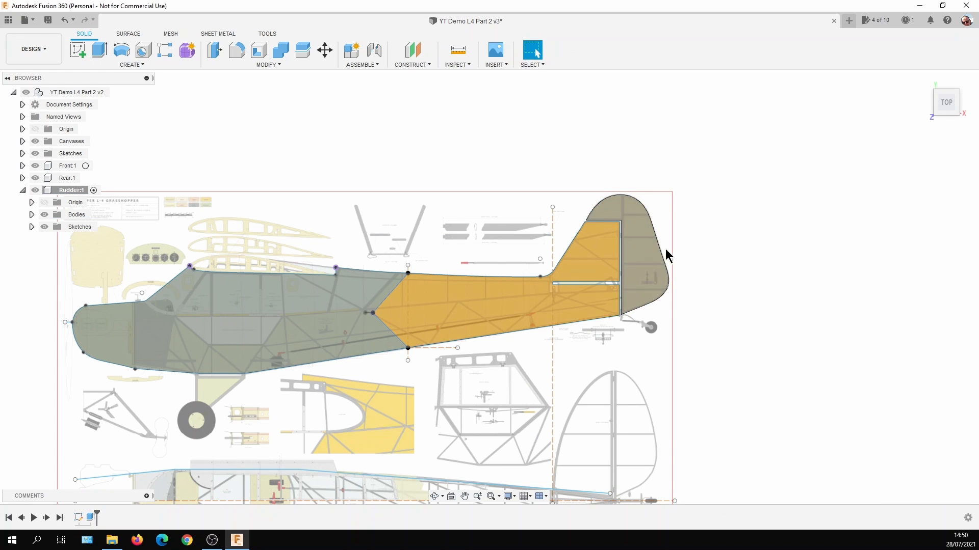
Create a new drawing from the design containing only the selected Rudder component, on an A4 (210mm x 297mm) sheet with ISO standard and mm units.
{"action": "left_click", "coordinate": [649, 250]}
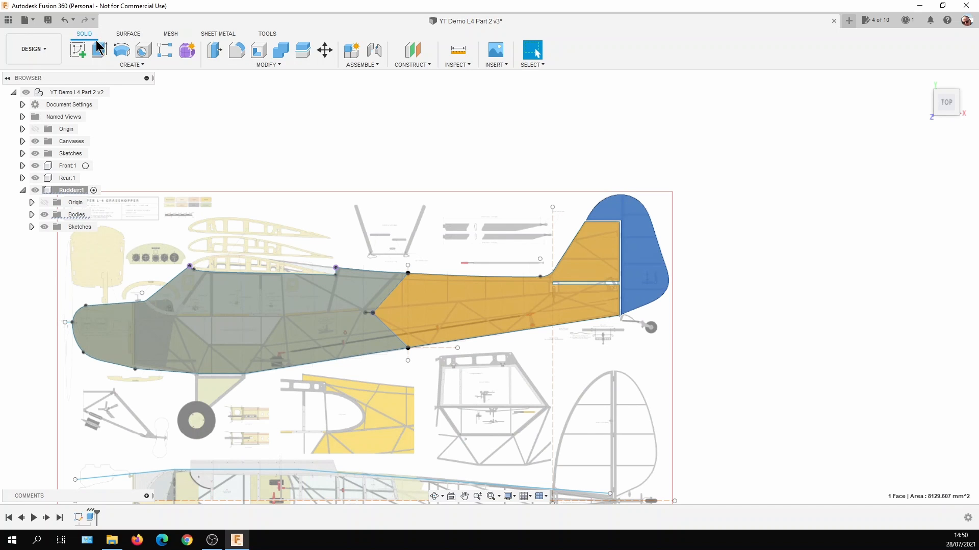
{"action": "left_click", "coordinate": [45, 47]}
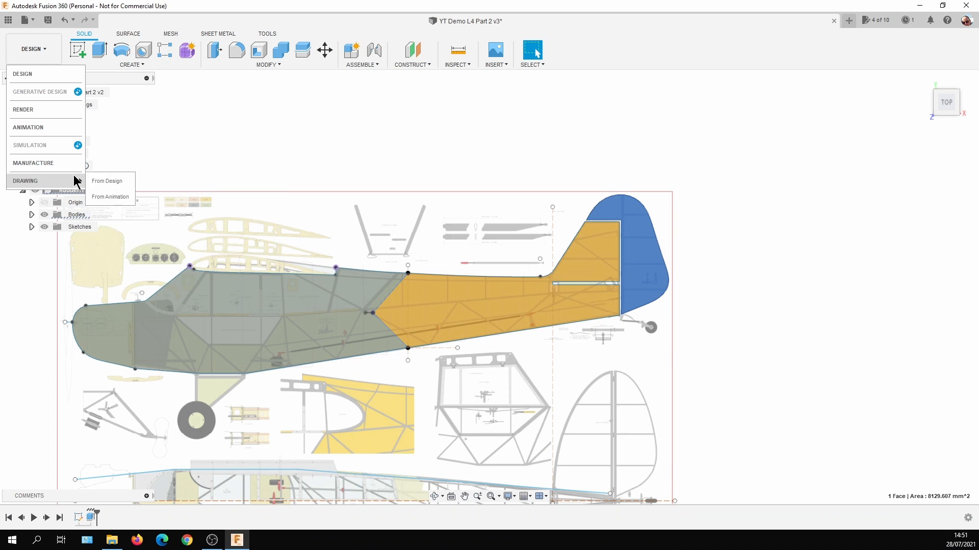
{"action": "left_click", "coordinate": [93, 180]}
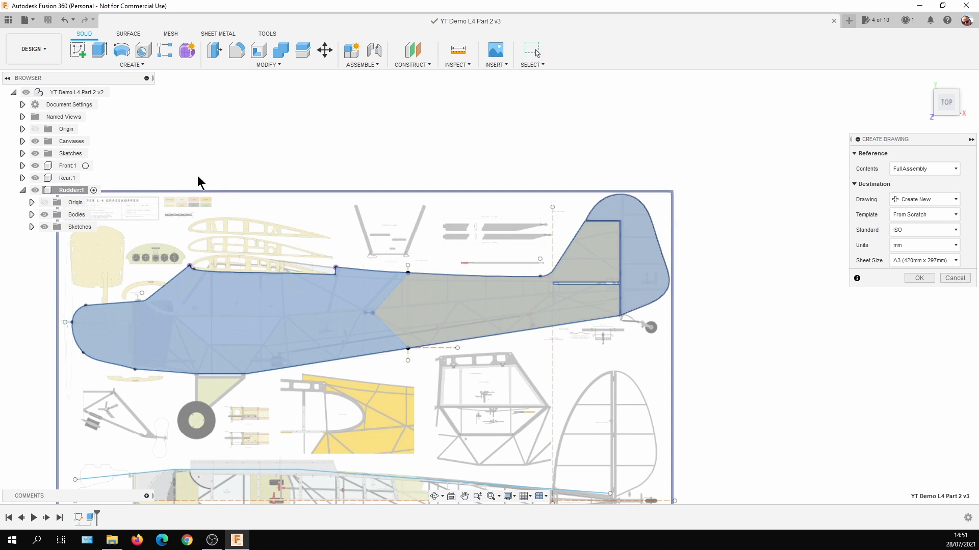
{"action": "left_click", "coordinate": [955, 170]}
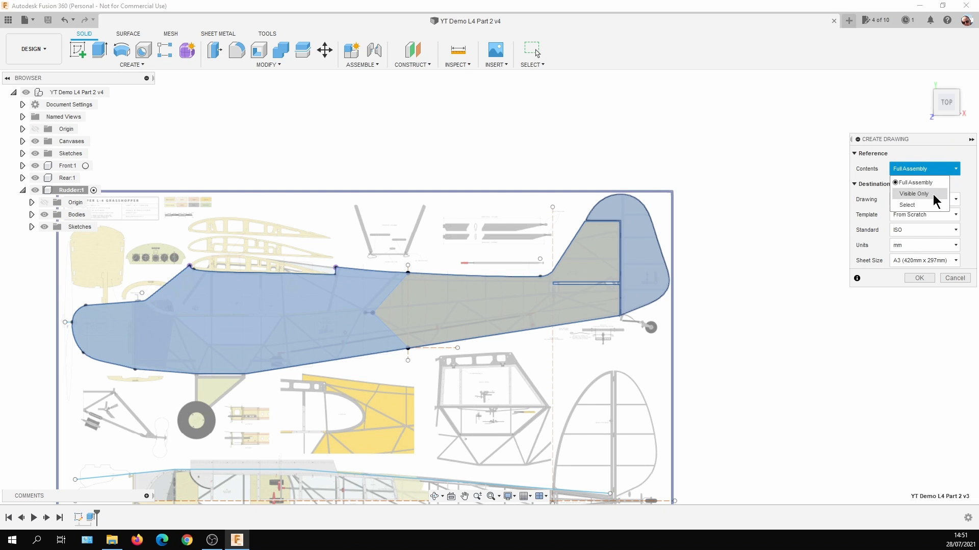
{"action": "left_click", "coordinate": [912, 204]}
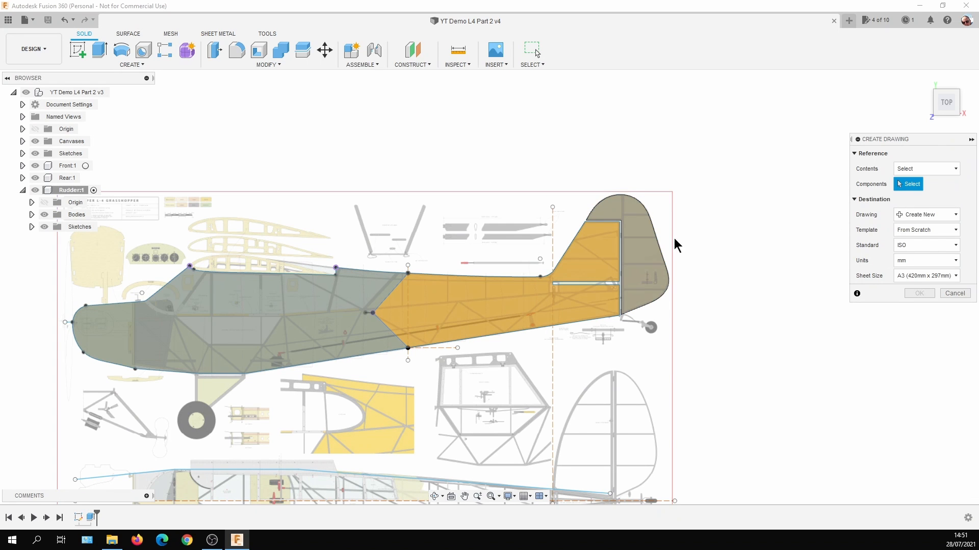
{"action": "left_click", "coordinate": [646, 248]}
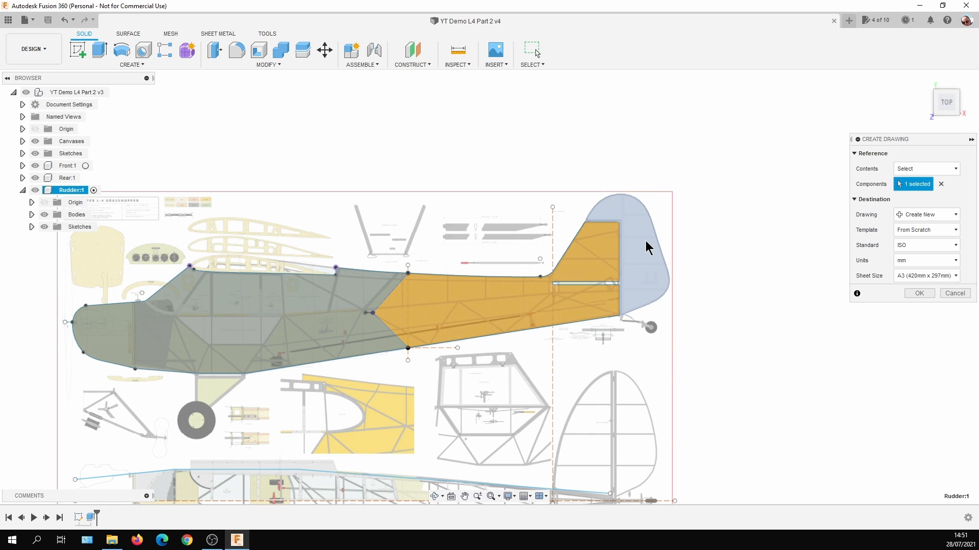
{"action": "left_click", "coordinate": [957, 278]}
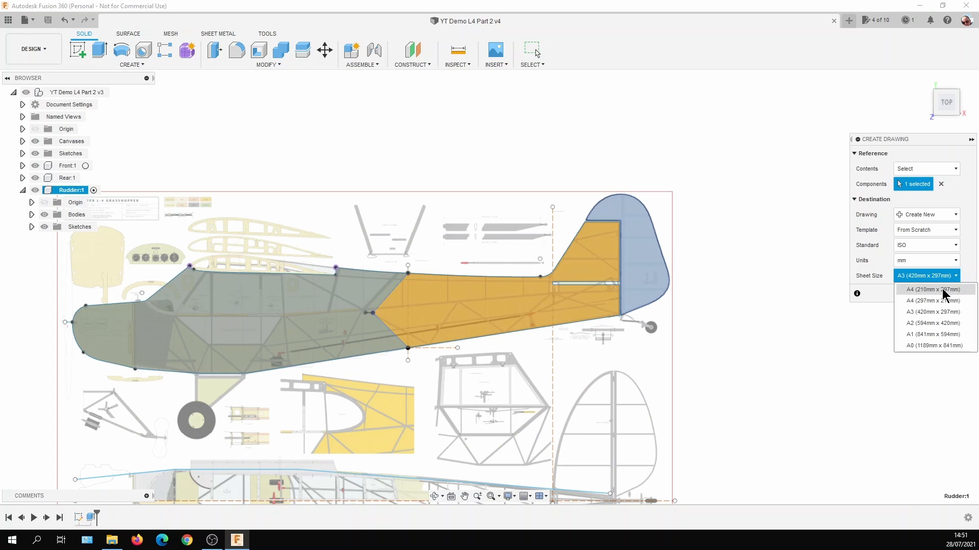
{"action": "left_click", "coordinate": [943, 291]}
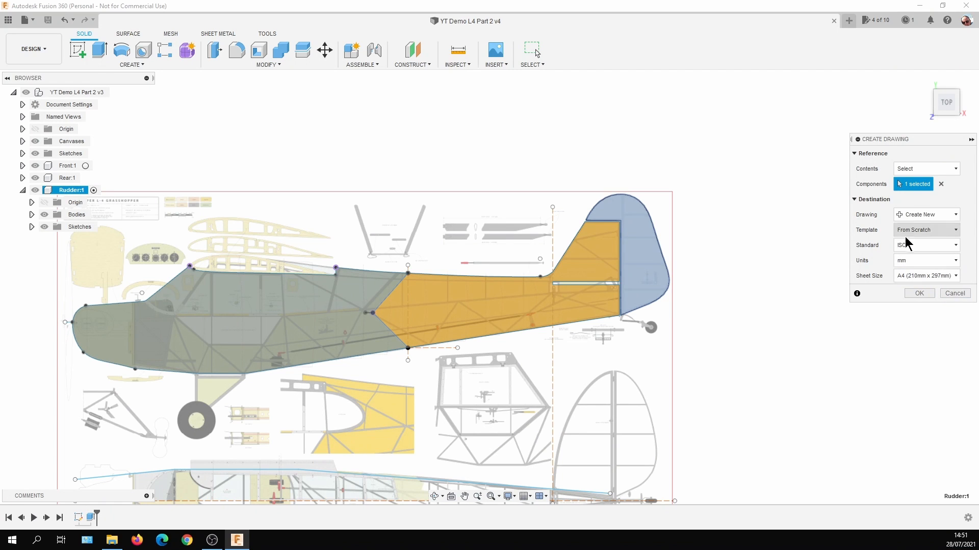
{"action": "left_click", "coordinate": [919, 293]}
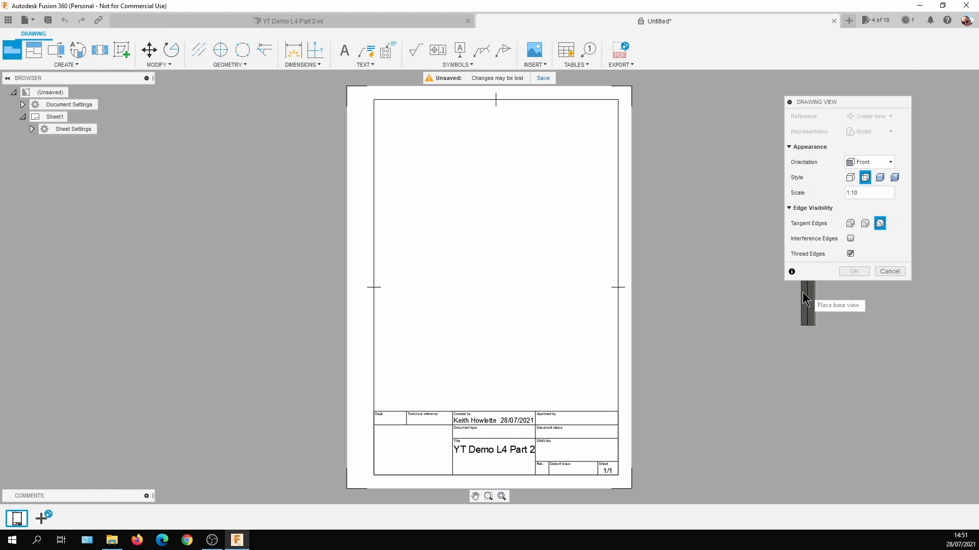
Place a base view of the rudder in the sheet's centre with TOP orientation and 1:1 scale.
{"action": "left_click", "coordinate": [880, 164]}
{"action": "left_click", "coordinate": [875, 175]}
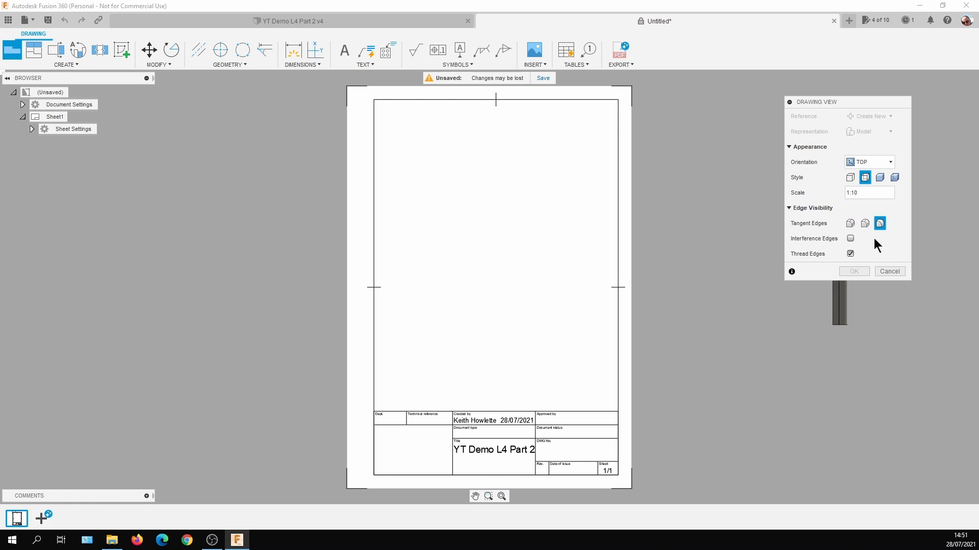
{"action": "left_click", "coordinate": [900, 193]}
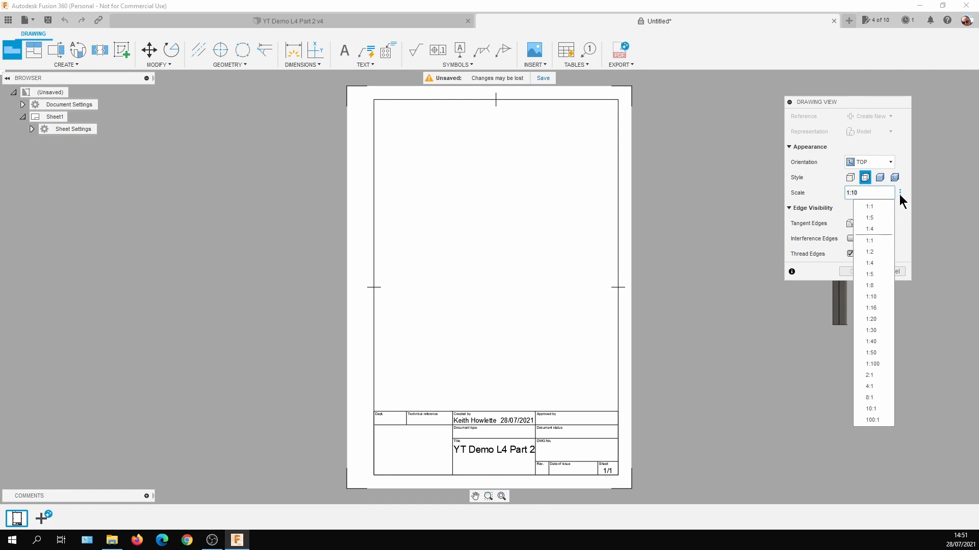
{"action": "left_click", "coordinate": [882, 207]}
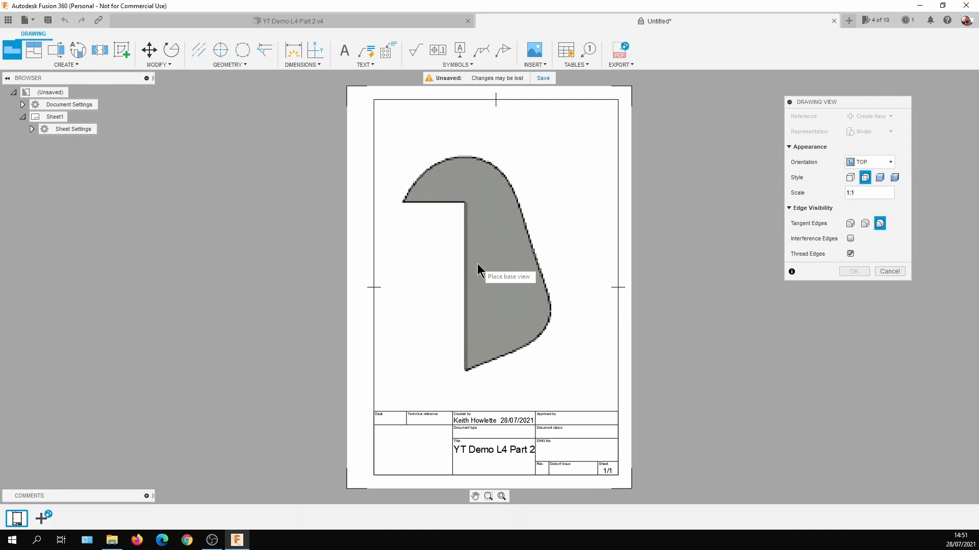
{"action": "left_click", "coordinate": [478, 270]}
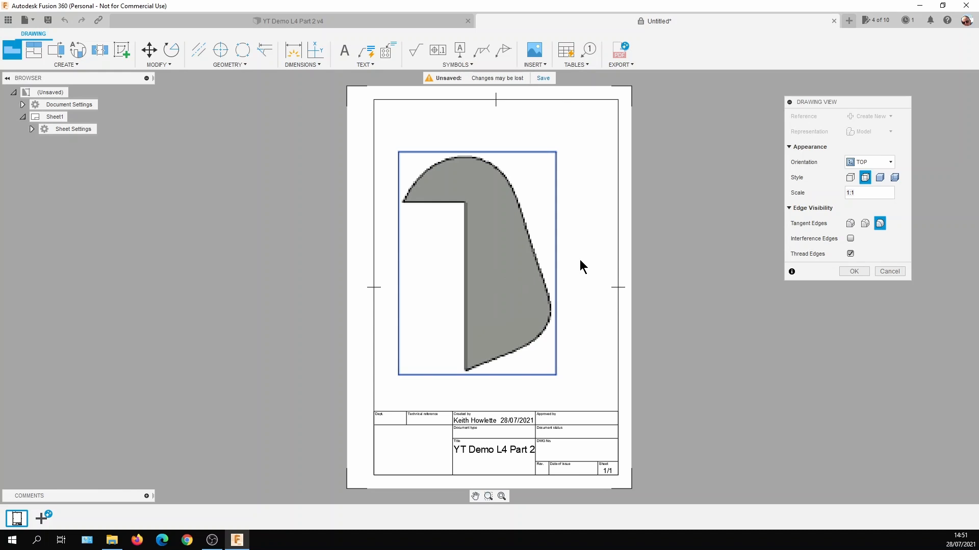
{"action": "left_click", "coordinate": [847, 272]}
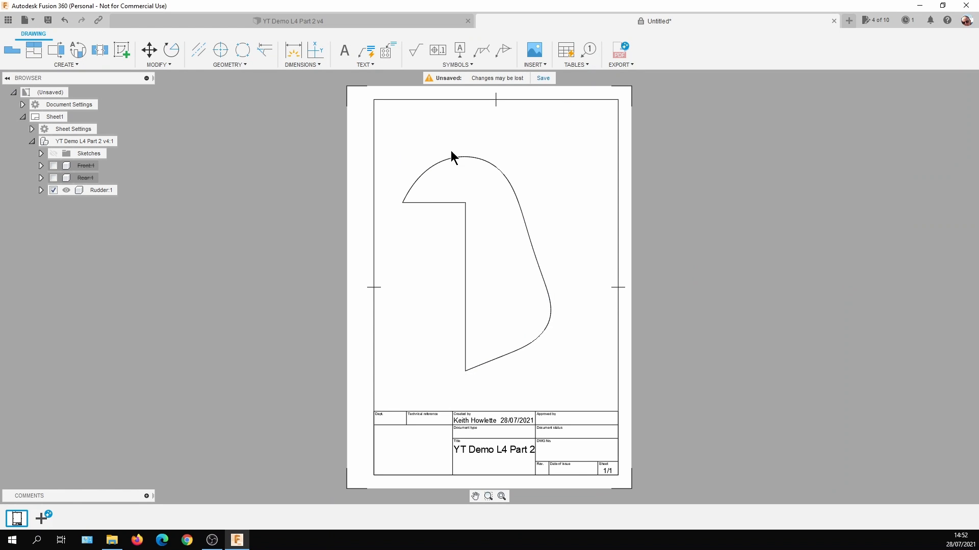
Check the drawing's export formats, and print the sheet with Microsoft Print to PDF, saving the file as rudder in the L4 folder.
{"action": "left_click", "coordinate": [630, 64]}
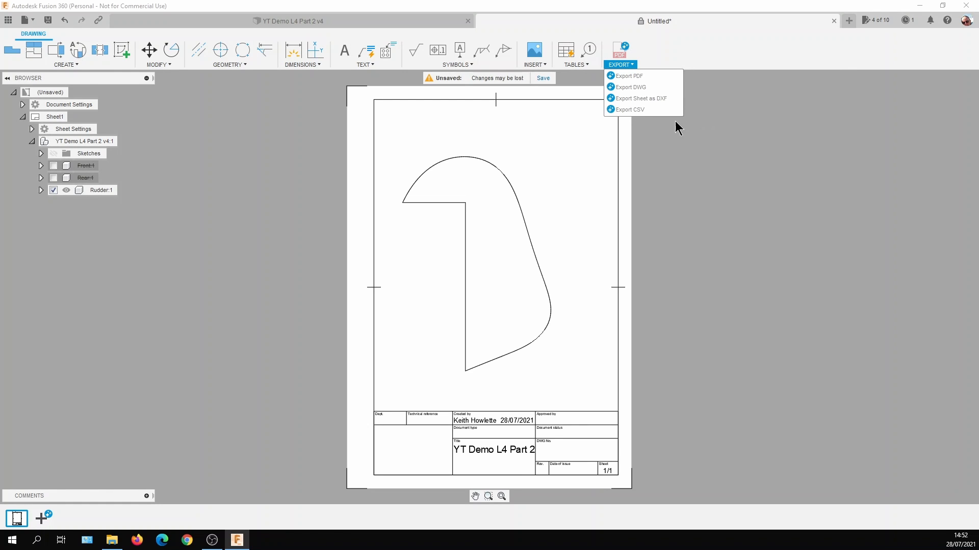
{"action": "left_click", "coordinate": [686, 176]}
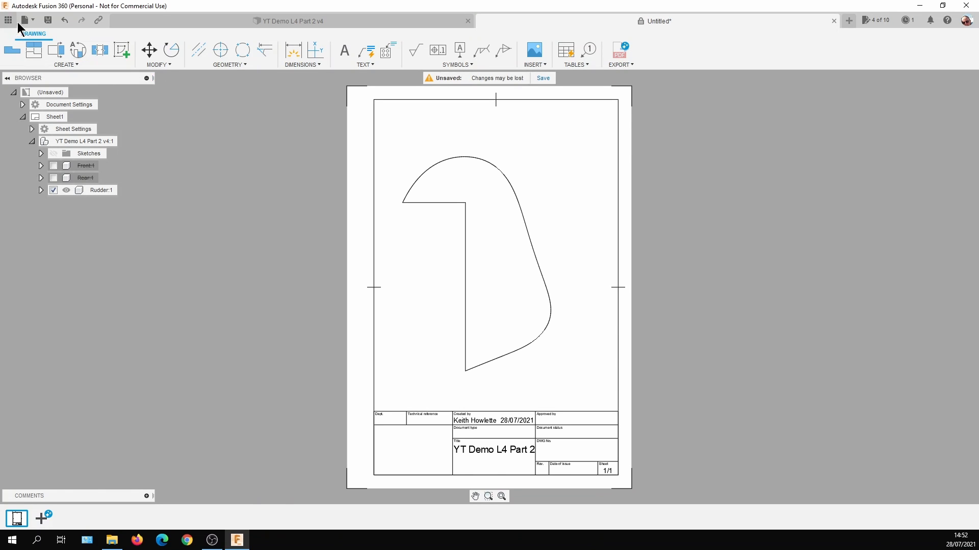
{"action": "left_click", "coordinate": [31, 21]}
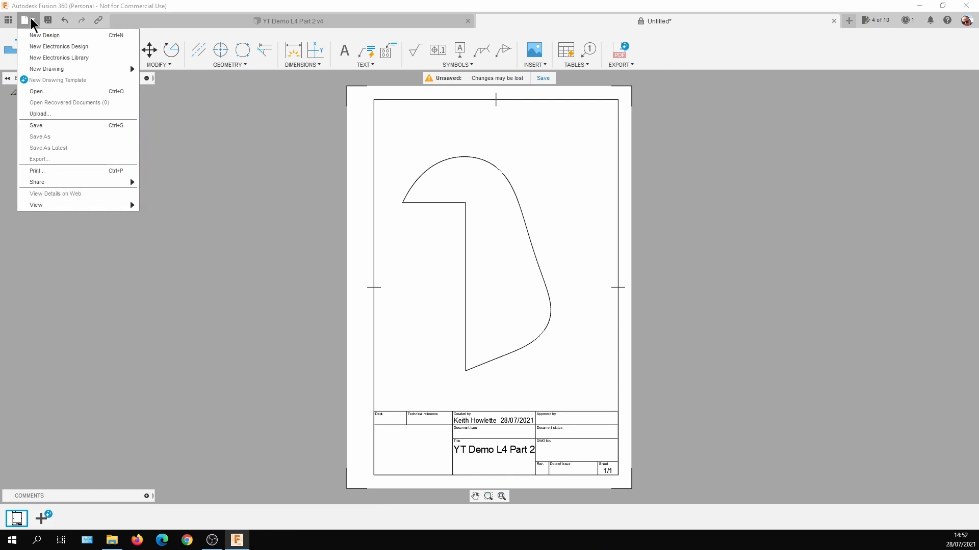
{"action": "left_click", "coordinate": [46, 170]}
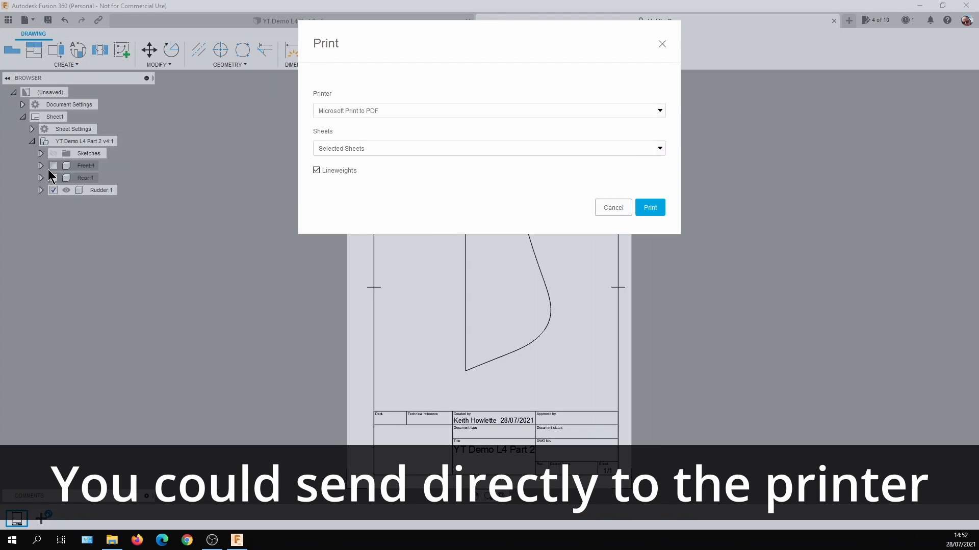
{"action": "left_click", "coordinate": [658, 111]}
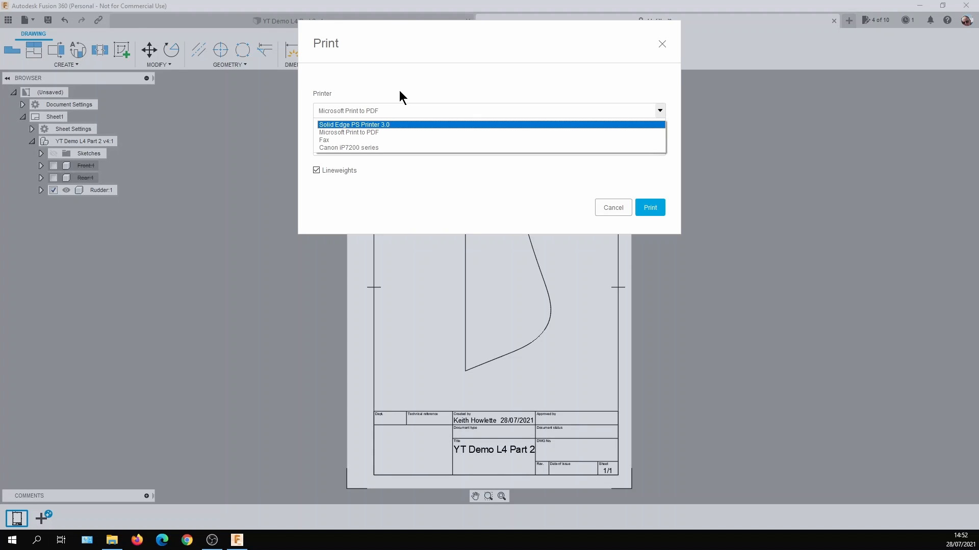
{"action": "left_click", "coordinate": [392, 110]}
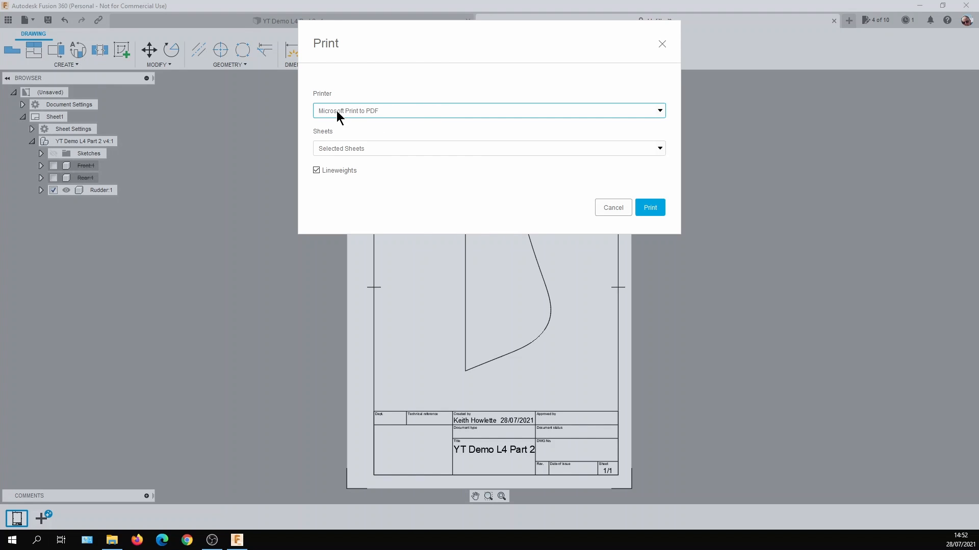
{"action": "left_click", "coordinate": [648, 208]}
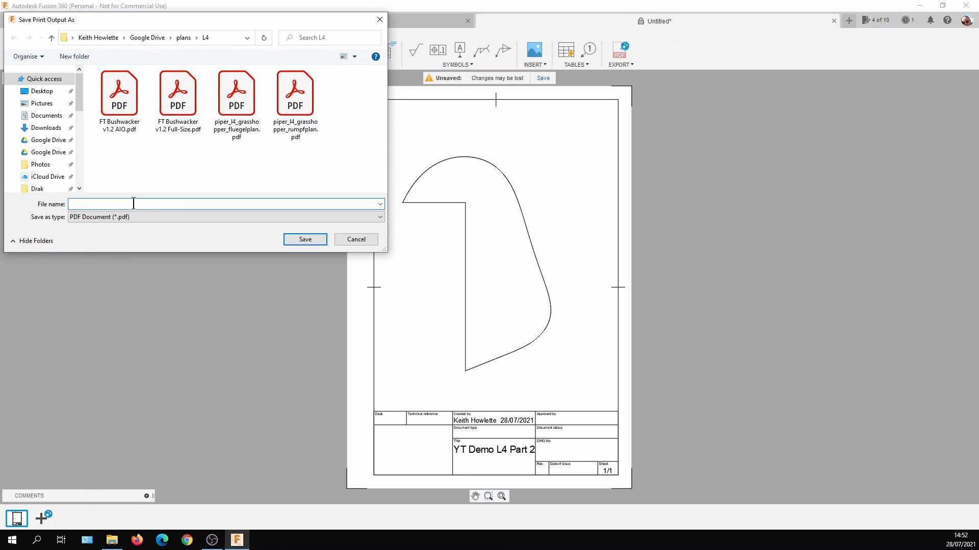
{"action": "type", "text": "rudder"}
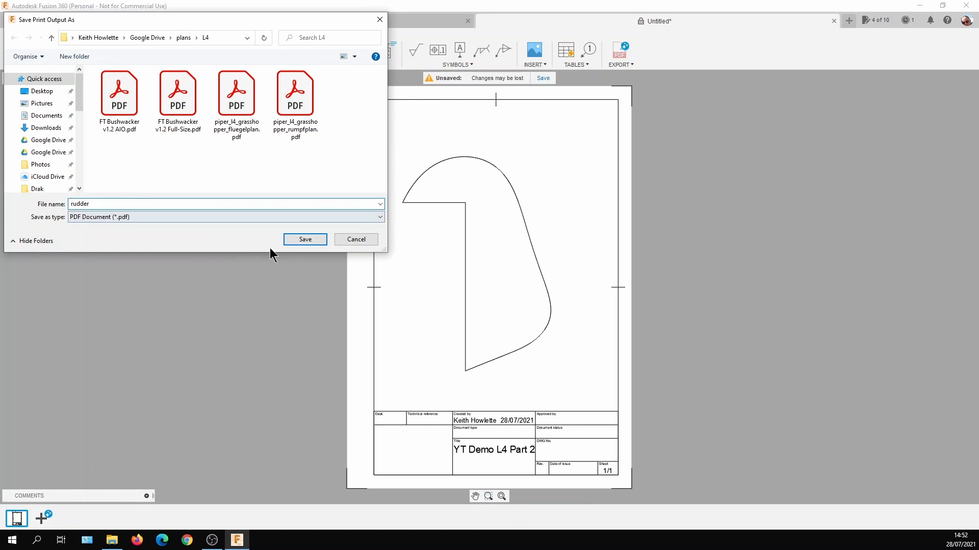
{"action": "left_click", "coordinate": [299, 242]}
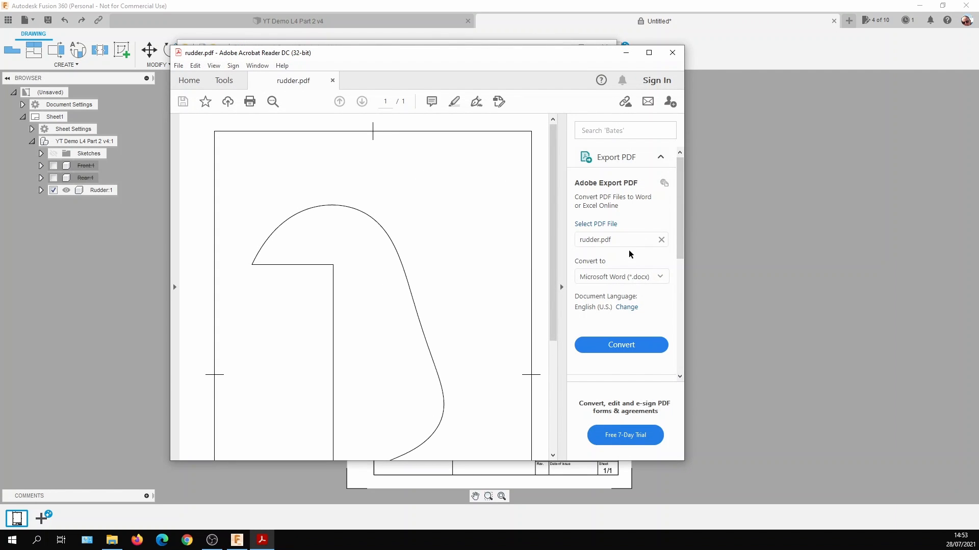
Look over the rudder PDF and close the untitled drawing without saving it, returning to the design.
{"action": "left_click_drag", "start_coordinate": [682, 254], "coordinate": [680, 305]}
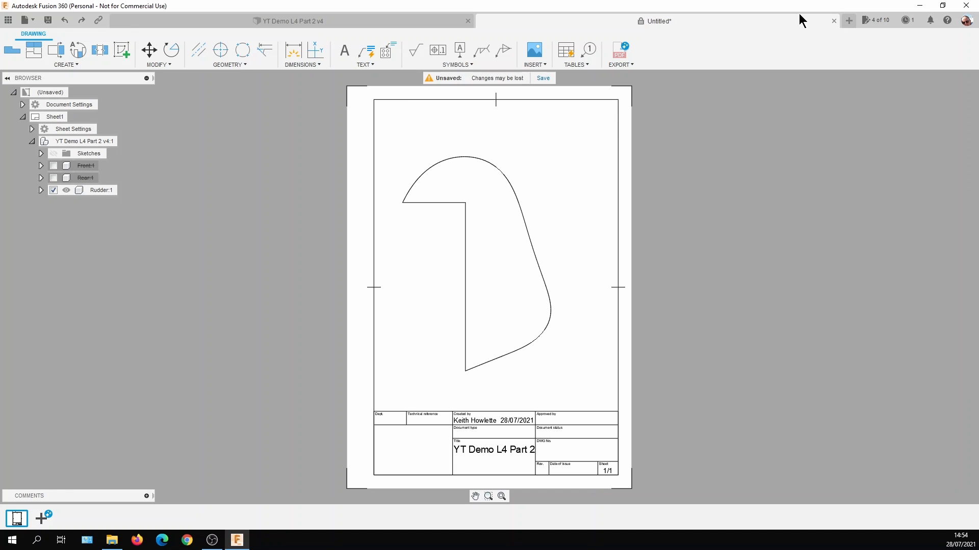
{"action": "left_click", "coordinate": [834, 21]}
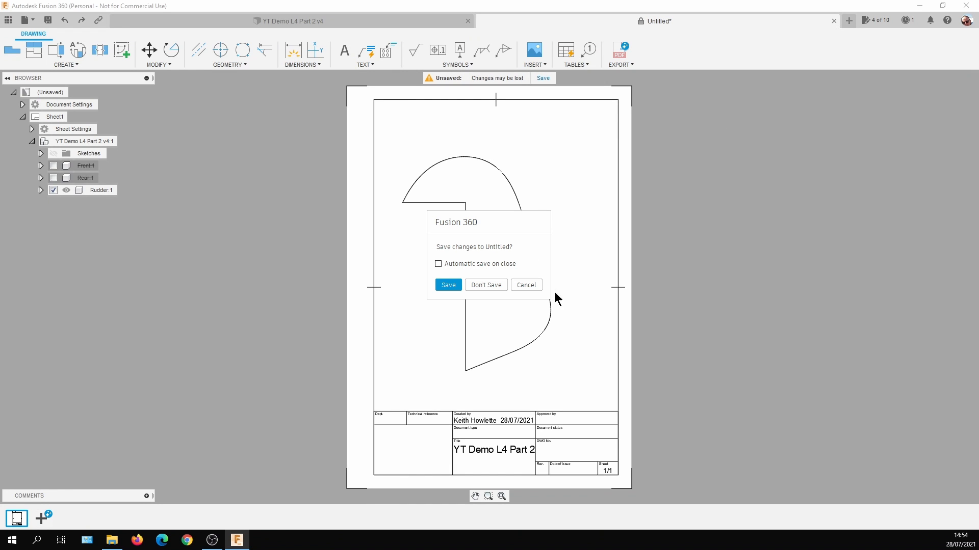
{"action": "left_click", "coordinate": [486, 285]}
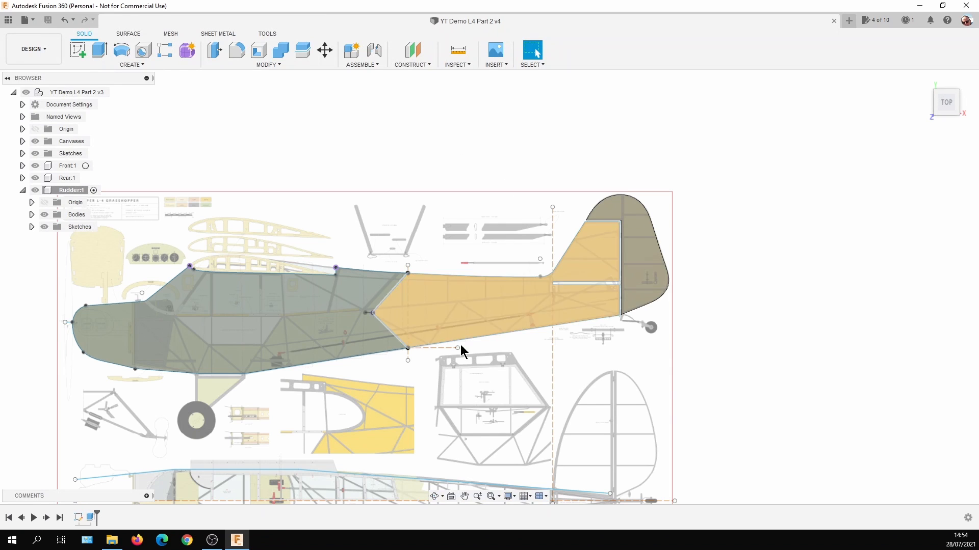
Activate the top-level component of the YT Demo L4 Part 2 design instead of the Rudder.
{"action": "middle_click_drag", "start_coordinate": [498, 375], "coordinate": [511, 276]}
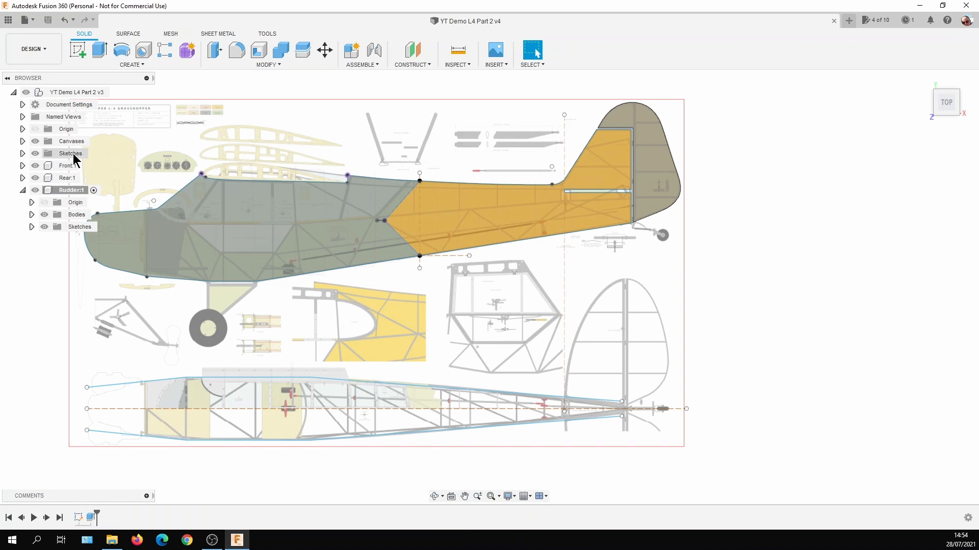
{"action": "left_click", "coordinate": [359, 65]}
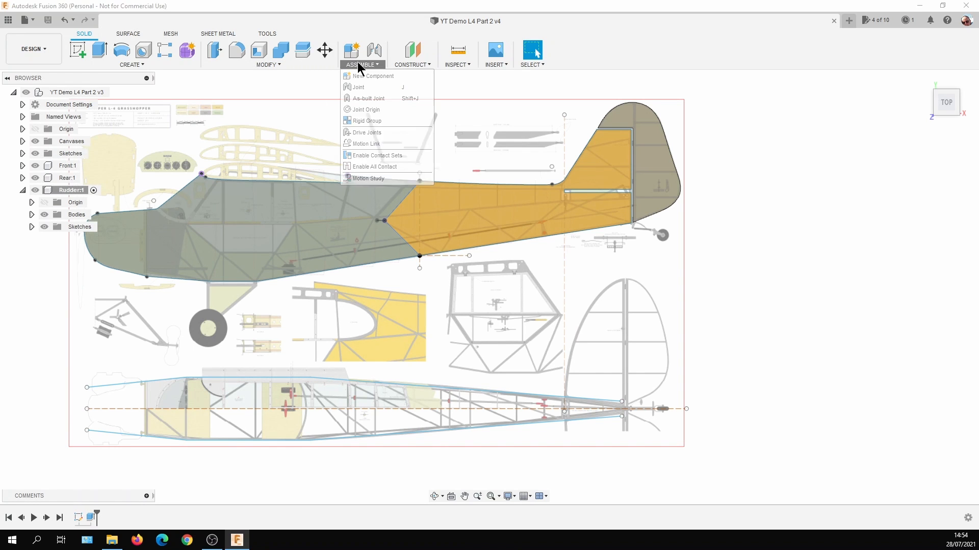
{"action": "left_click", "coordinate": [106, 64]}
{"action": "left_click", "coordinate": [31, 90]}
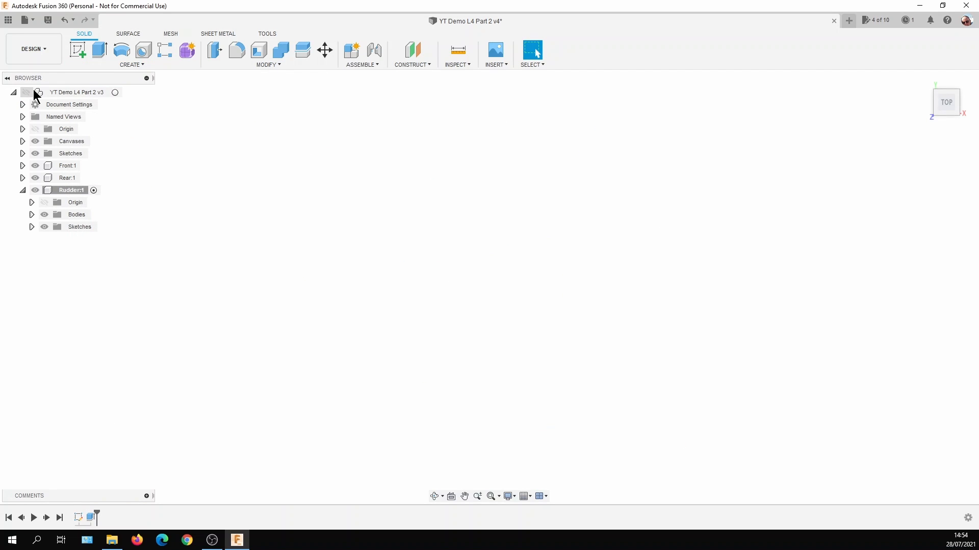
{"action": "left_click", "coordinate": [116, 95]}
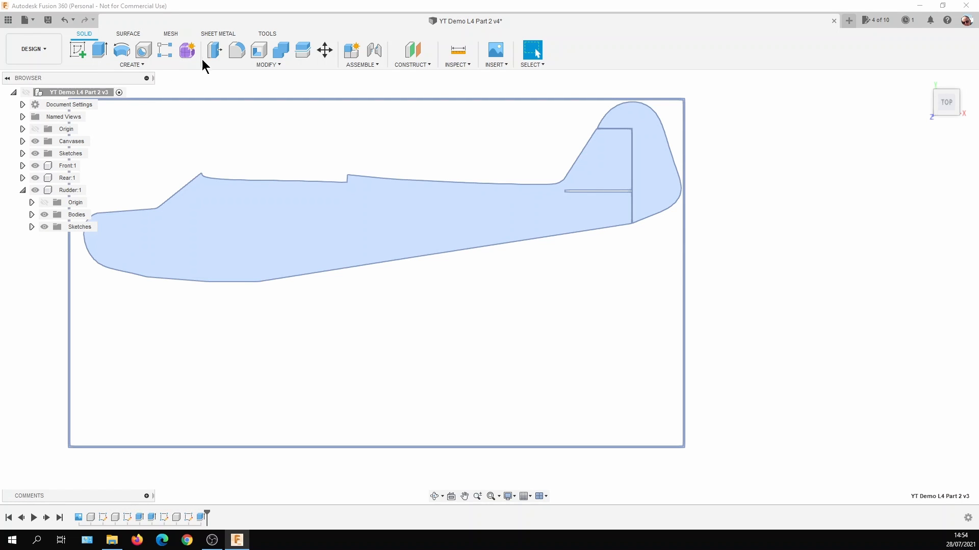
Create an active internal component named Elevator under the top-level component, and make the whole assembly visible.
{"action": "left_click", "coordinate": [374, 64]}
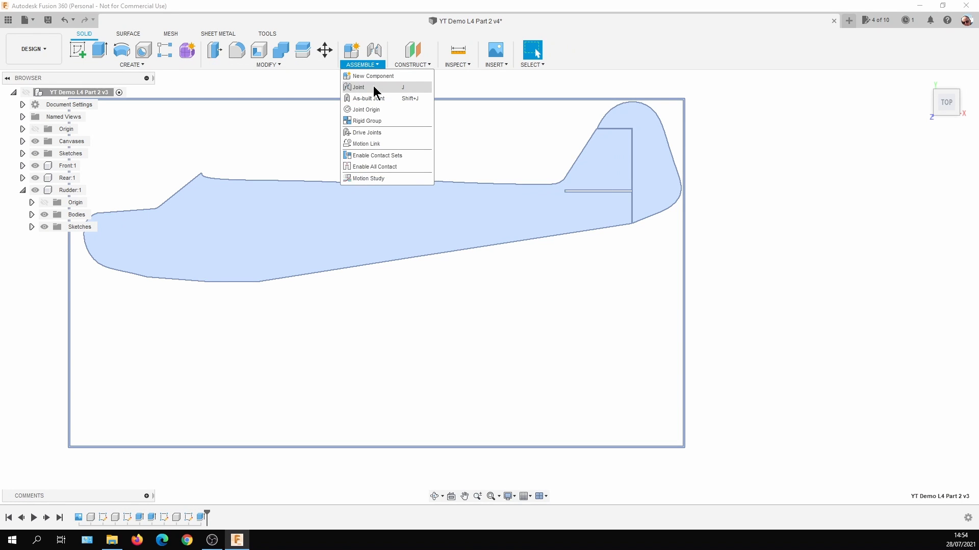
{"action": "left_click", "coordinate": [373, 76]}
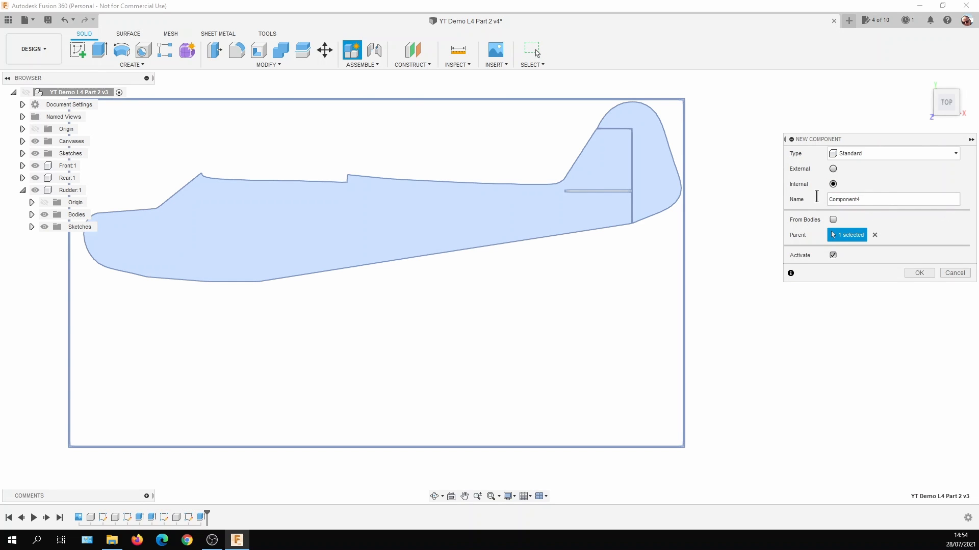
{"action": "left_click_drag", "start_coordinate": [866, 199], "coordinate": [831, 200]}
{"action": "type", "text": "Elevator"}
{"action": "left_click", "coordinate": [911, 273]}
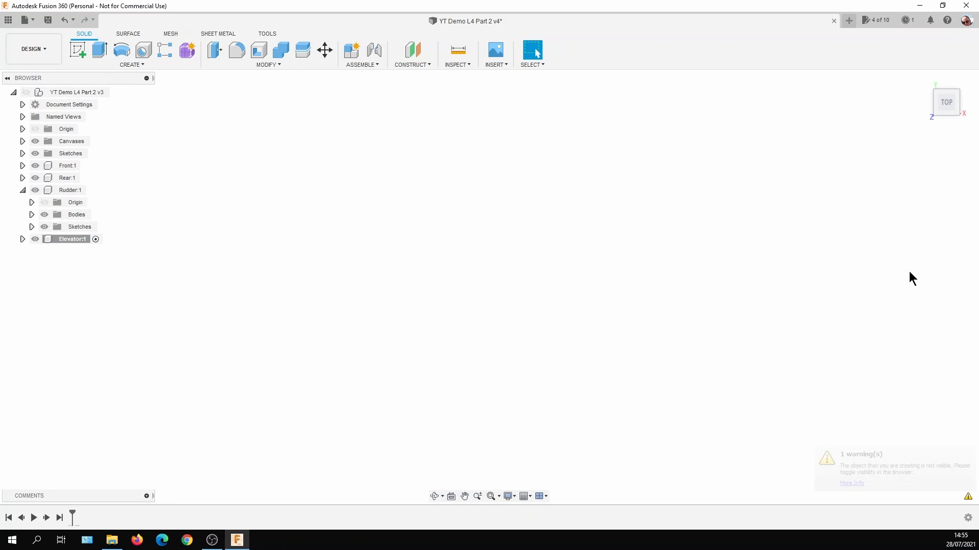
{"action": "scroll", "coordinate": [573, 427], "scroll_direction": "up", "scroll_amount": 2}
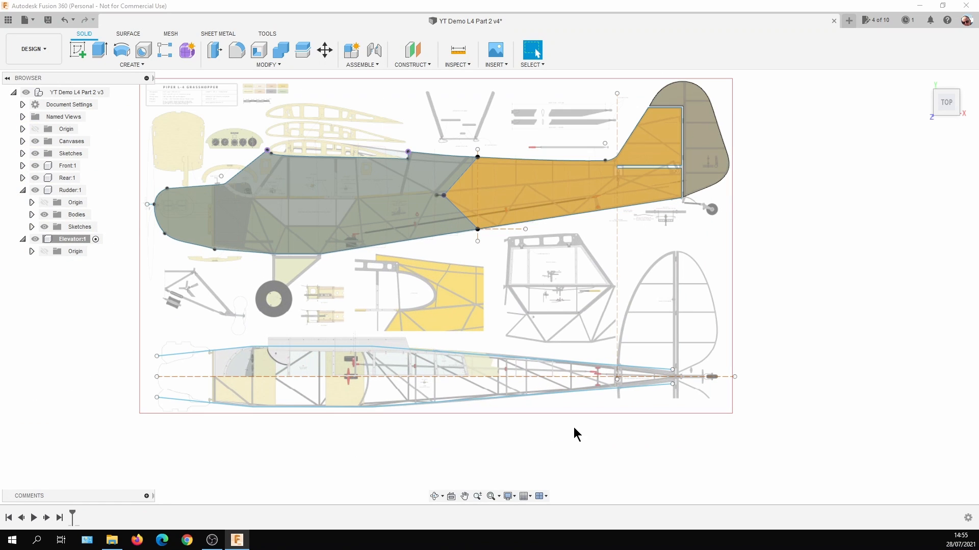
{"action": "left_click", "coordinate": [95, 239]}
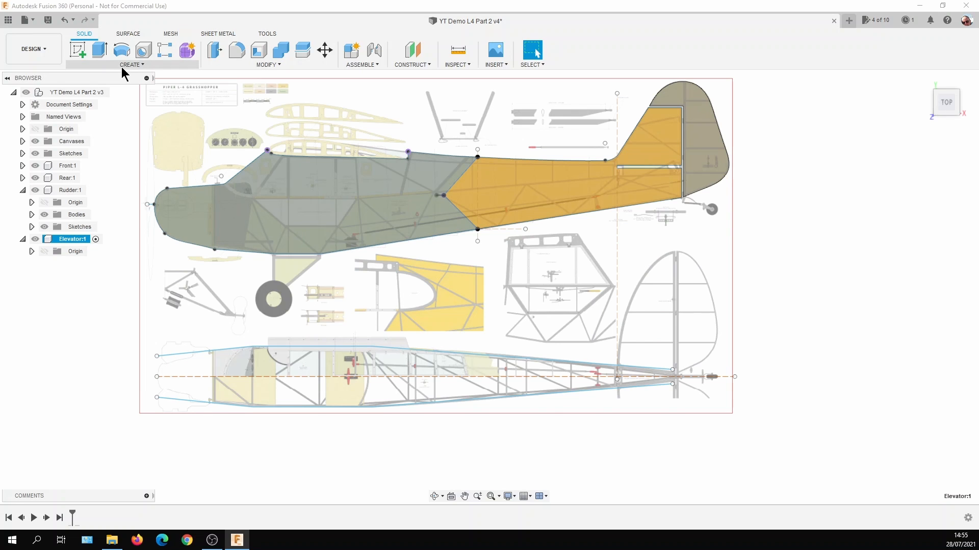
Start a sketch in the Elevator component on the plan's plane and project the fuselage top view's centreline into it.
{"action": "left_click", "coordinate": [78, 50]}
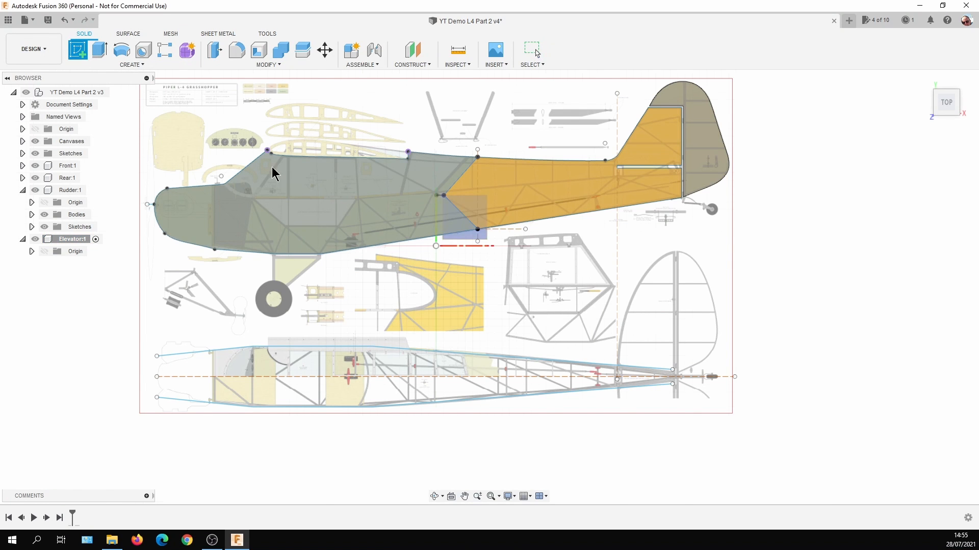
{"action": "left_click", "coordinate": [466, 237]}
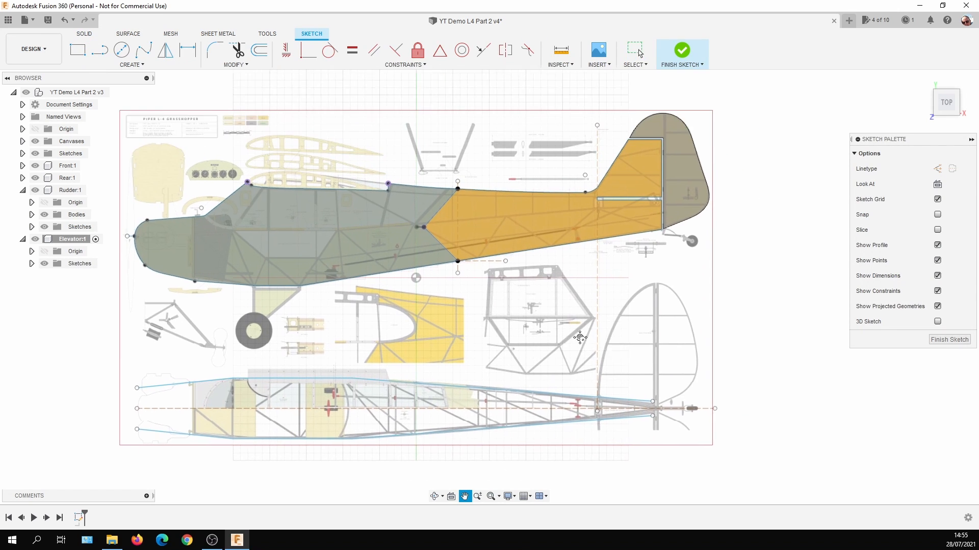
{"action": "scroll", "coordinate": [539, 334], "scroll_direction": "up", "scroll_amount": 2}
{"action": "middle_click_drag", "start_coordinate": [517, 422], "coordinate": [516, 359]}
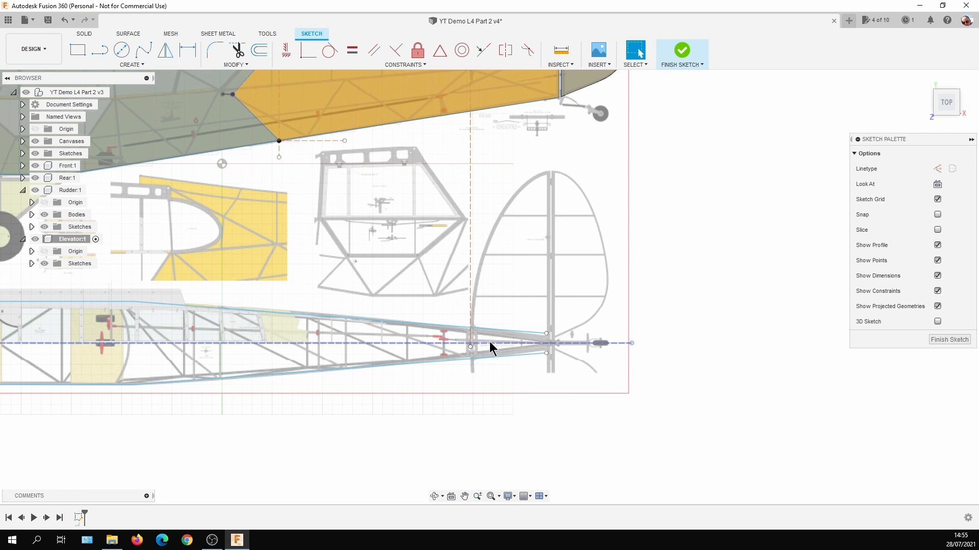
{"action": "left_click", "coordinate": [143, 65]}
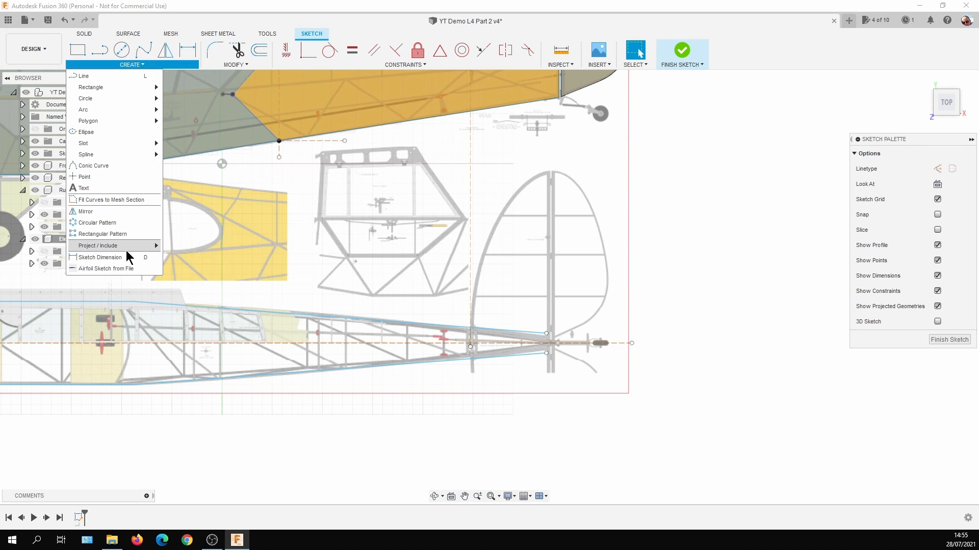
{"action": "mouse_move", "coordinate": [130, 247]}
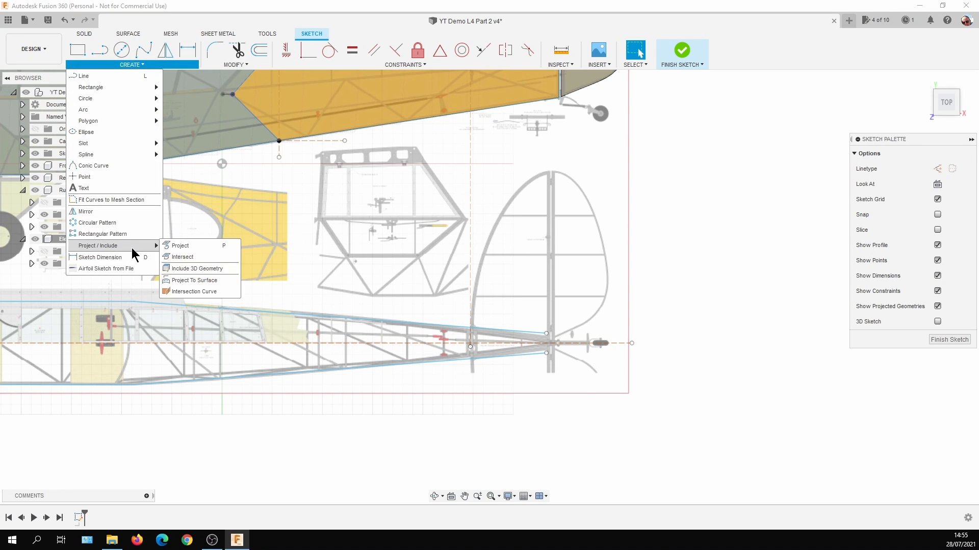
{"action": "left_click", "coordinate": [190, 249]}
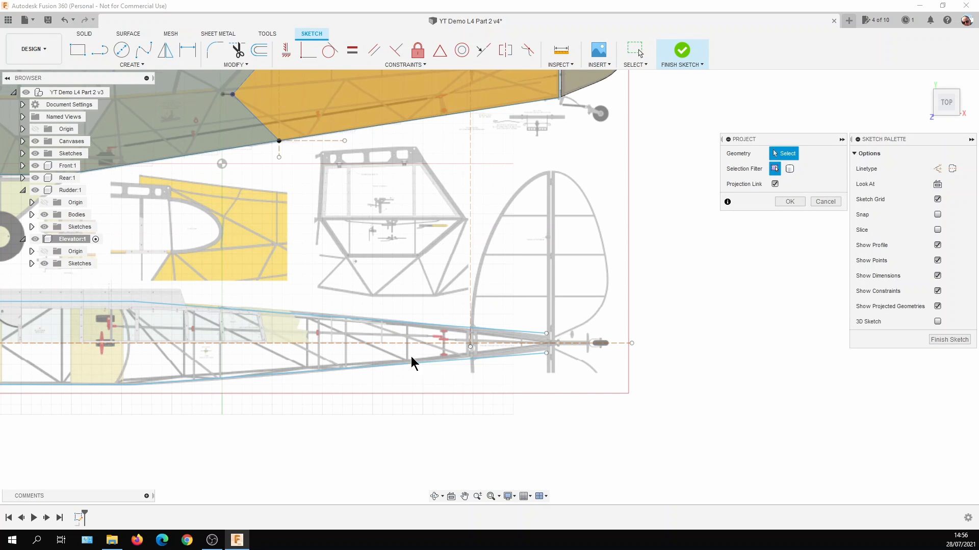
{"action": "left_click", "coordinate": [382, 343]}
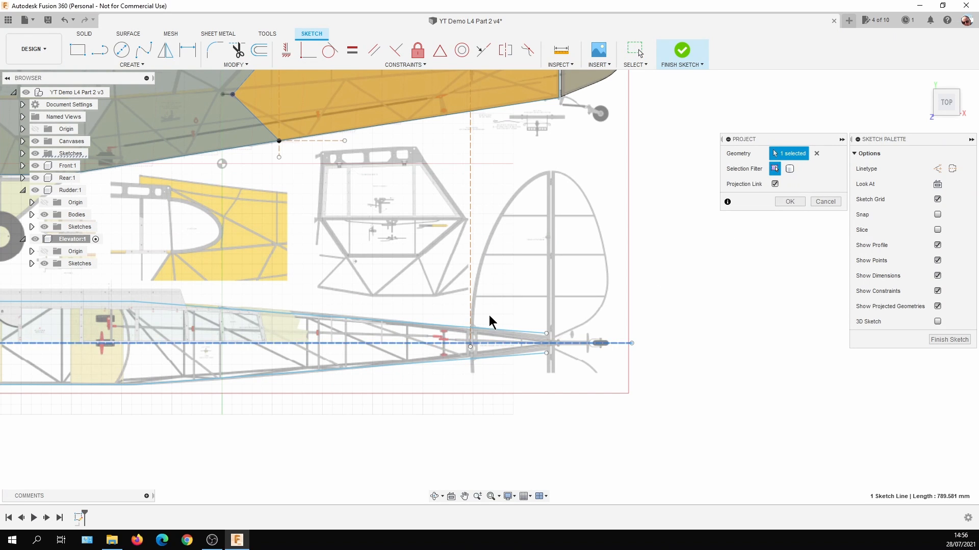
{"action": "left_click", "coordinate": [789, 202]}
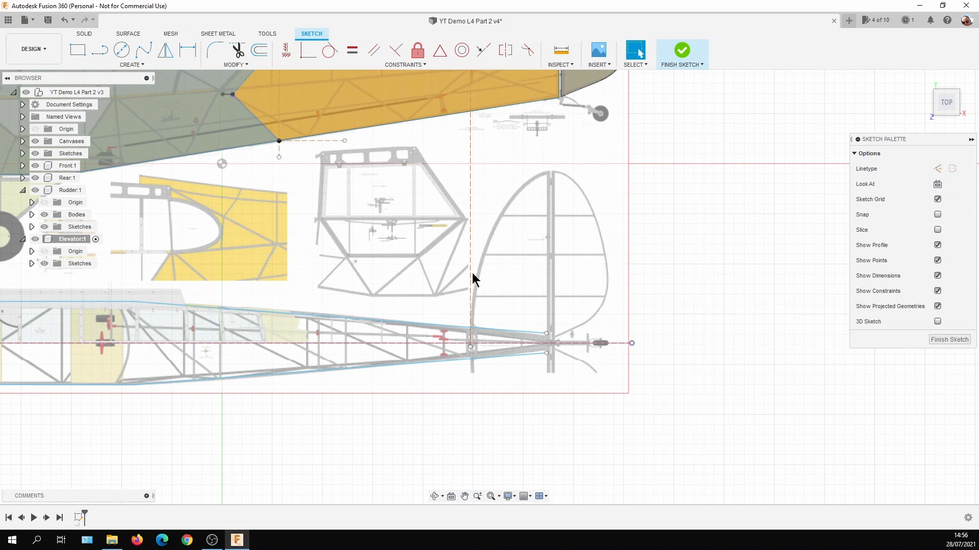
Draw the tailplane's hinge line from the projected centreline up to the tip, along the rear edge of the fixed stabiliser.
{"action": "left_click", "coordinate": [100, 50]}
{"action": "scroll", "coordinate": [555, 347], "scroll_direction": "up", "scroll_amount": 2}
{"action": "scroll", "coordinate": [556, 347], "scroll_direction": "up", "scroll_amount": 2}
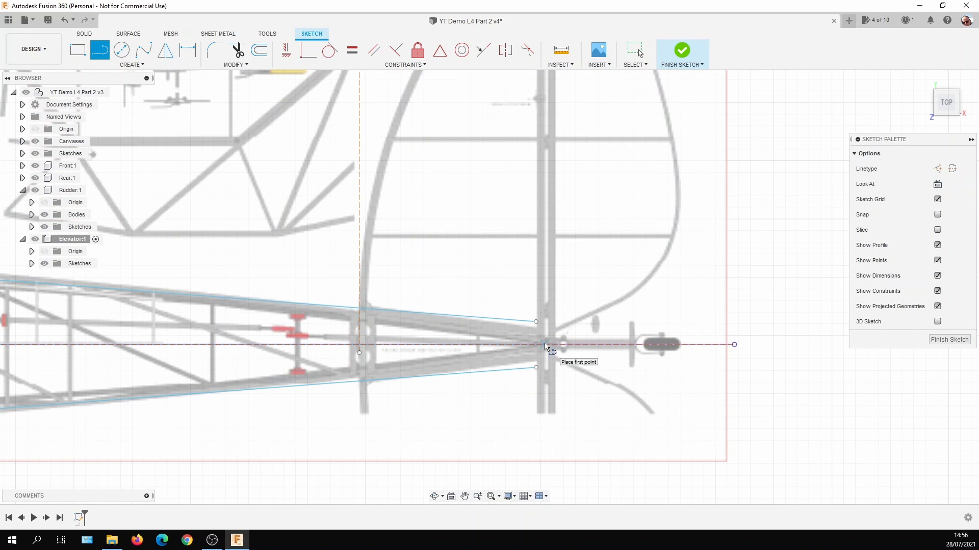
{"action": "left_click", "coordinate": [544, 345]}
{"action": "scroll", "coordinate": [535, 326], "scroll_direction": "down", "scroll_amount": 2}
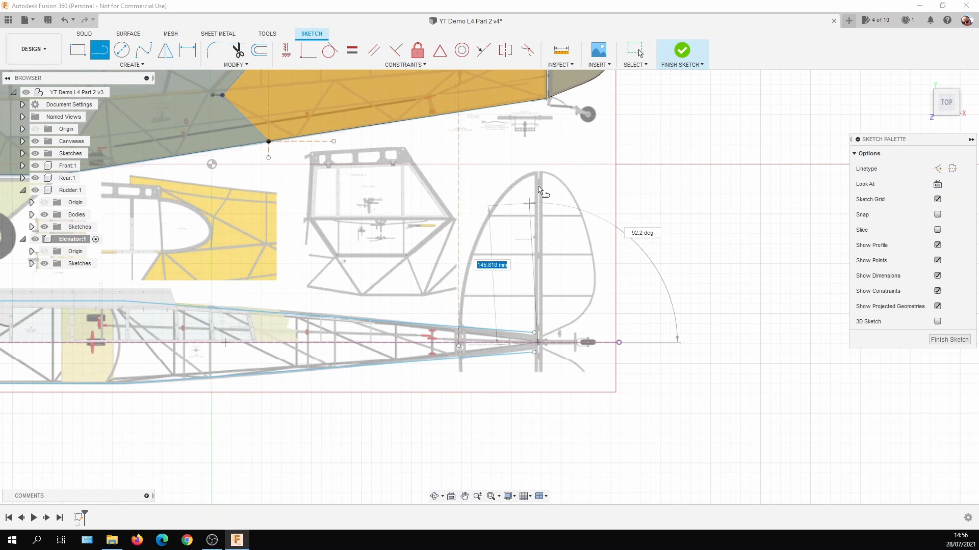
{"action": "scroll", "coordinate": [535, 177], "scroll_direction": "up", "scroll_amount": 2}
{"action": "left_click", "coordinate": [541, 169]}
{"action": "scroll", "coordinate": [542, 167], "scroll_direction": "down", "scroll_amount": 4}
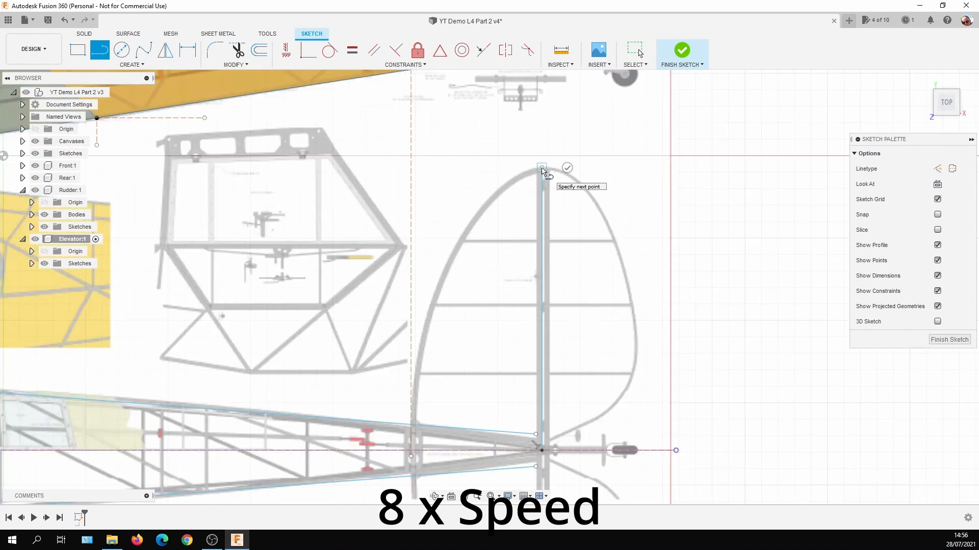
{"action": "left_click", "coordinate": [568, 168]}
Trace the stabiliser's leading edge with a three-point fit-point spline between the centreline and the tip of the hinge line.
{"action": "left_click", "coordinate": [143, 50]}
{"action": "scroll", "coordinate": [458, 346], "scroll_direction": "up", "scroll_amount": 4}
{"action": "left_click", "coordinate": [457, 376]}
{"action": "left_click", "coordinate": [431, 373]}
{"action": "scroll", "coordinate": [433, 369], "scroll_direction": "down", "scroll_amount": 3}
{"action": "scroll", "coordinate": [616, 120], "scroll_direction": "up", "scroll_amount": 1}
{"action": "key", "text": "Escape"}
Adjust the leading-edge spline's tip tangent handle and middle fit point to follow the stabiliser outline on the canvas.
{"action": "left_click", "coordinate": [562, 137]}
{"action": "left_click", "coordinate": [525, 159]}
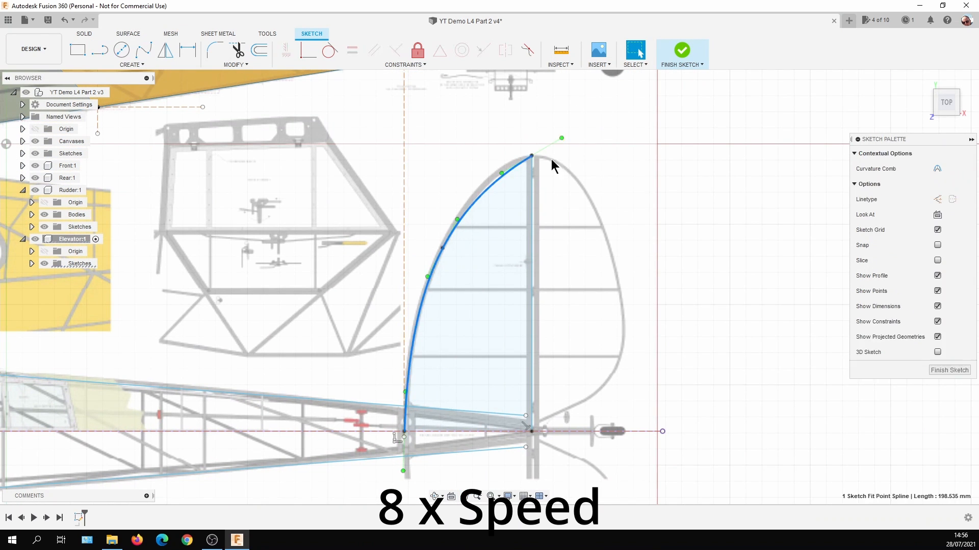
{"action": "left_click_drag", "start_coordinate": [562, 138], "coordinate": [567, 143]}
{"action": "left_click_drag", "start_coordinate": [442, 248], "coordinate": [423, 295]}
{"action": "left_click", "coordinate": [423, 294]}
{"action": "left_click_drag", "start_coordinate": [566, 143], "coordinate": [561, 148]}
Constrain the tangent handle at the leading-edge spline's root end to vertical and refine the curve against the canvas.
{"action": "scroll", "coordinate": [385, 432], "scroll_direction": "up", "scroll_amount": 5}
{"action": "middle_click_drag", "start_coordinate": [401, 435], "coordinate": [393, 350]}
{"action": "scroll", "coordinate": [403, 363], "scroll_direction": "up", "scroll_amount": 3}
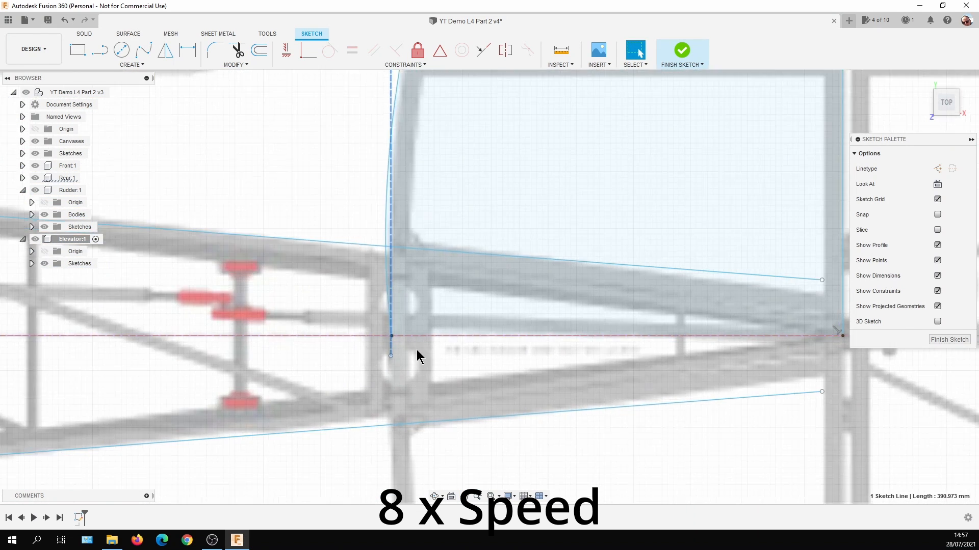
{"action": "scroll", "coordinate": [418, 352], "scroll_direction": "down", "scroll_amount": 5}
{"action": "left_click", "coordinate": [401, 295]}
{"action": "left_click_drag", "start_coordinate": [400, 287], "coordinate": [395, 292]}
{"action": "left_click", "coordinate": [407, 373]}
{"action": "left_click", "coordinate": [286, 50]}
{"action": "scroll", "coordinate": [461, 172], "scroll_direction": "down", "scroll_amount": 2}
{"action": "middle_click_drag", "start_coordinate": [479, 207], "coordinate": [379, 280]}
Close the stabiliser outline with a line along the centreline from the leading edge's root to the hinge line.
{"action": "left_click", "coordinate": [100, 50]}
{"action": "scroll", "coordinate": [316, 375], "scroll_direction": "up", "scroll_amount": 5}
{"action": "left_click", "coordinate": [294, 392]}
{"action": "left_click", "coordinate": [824, 392]}
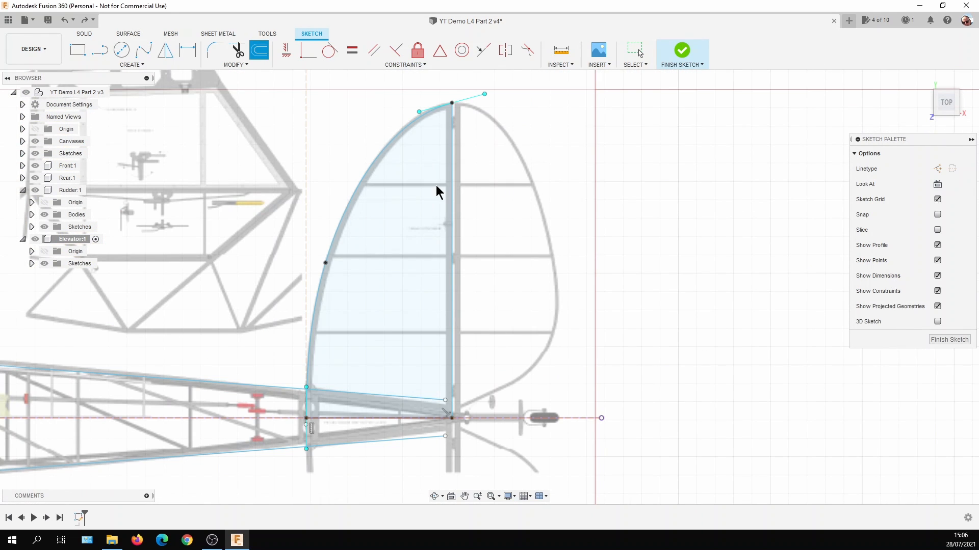
{"action": "key", "text": "Escape"}
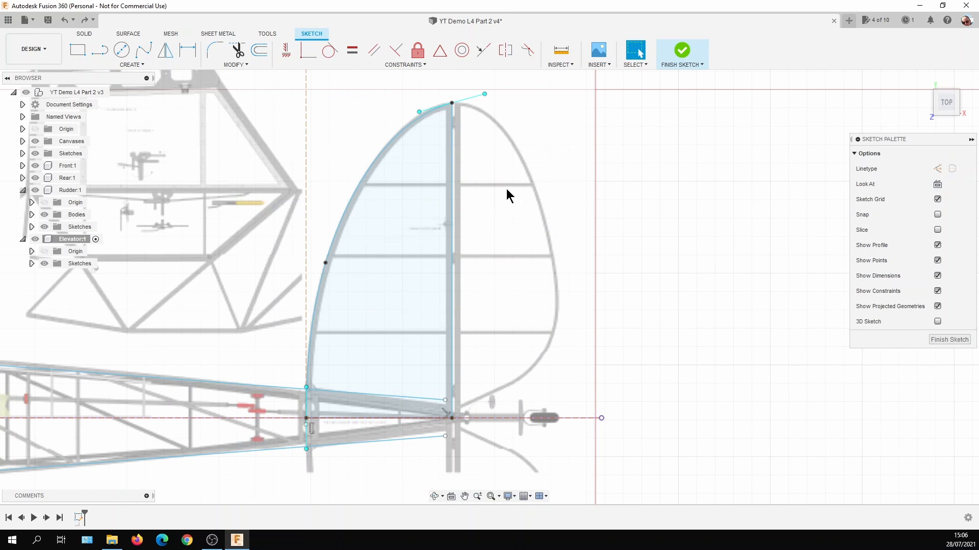
Offset only the hinge line 1.5 mm towards the elevator, with chain selection turned off.
{"action": "left_click", "coordinate": [263, 53]}
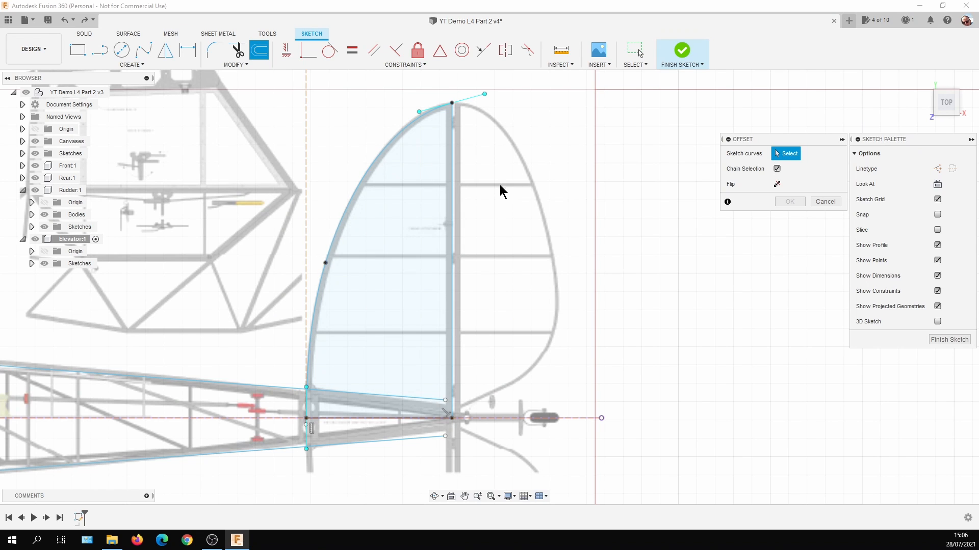
{"action": "left_click", "coordinate": [778, 169]}
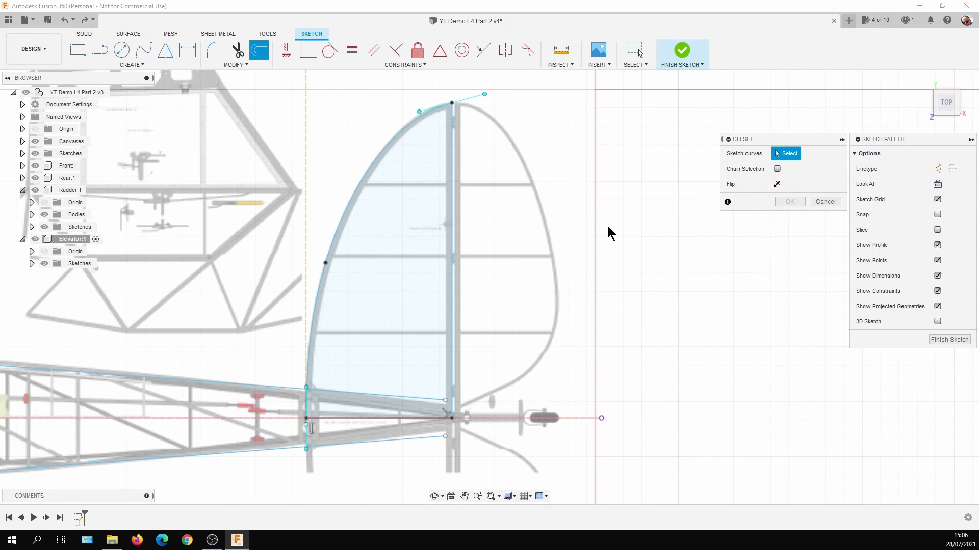
{"action": "left_click", "coordinate": [452, 225]}
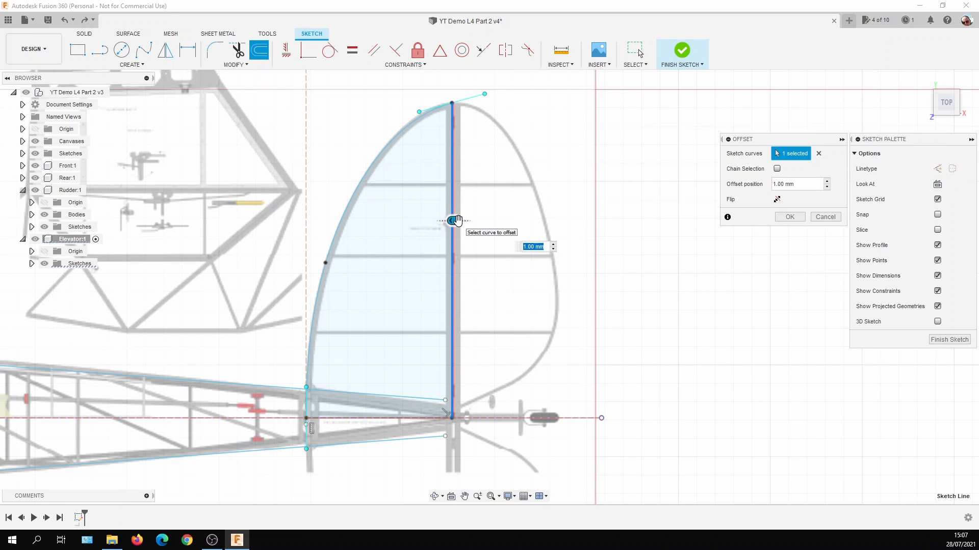
{"action": "left_click_drag", "start_coordinate": [458, 221], "coordinate": [461, 221]}
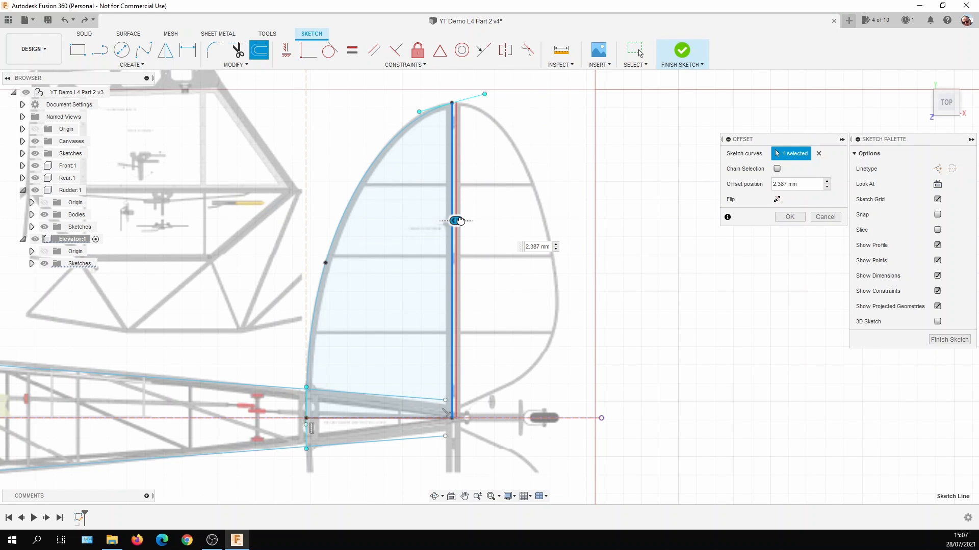
{"action": "scroll", "coordinate": [457, 221], "scroll_direction": "up", "scroll_amount": 5}
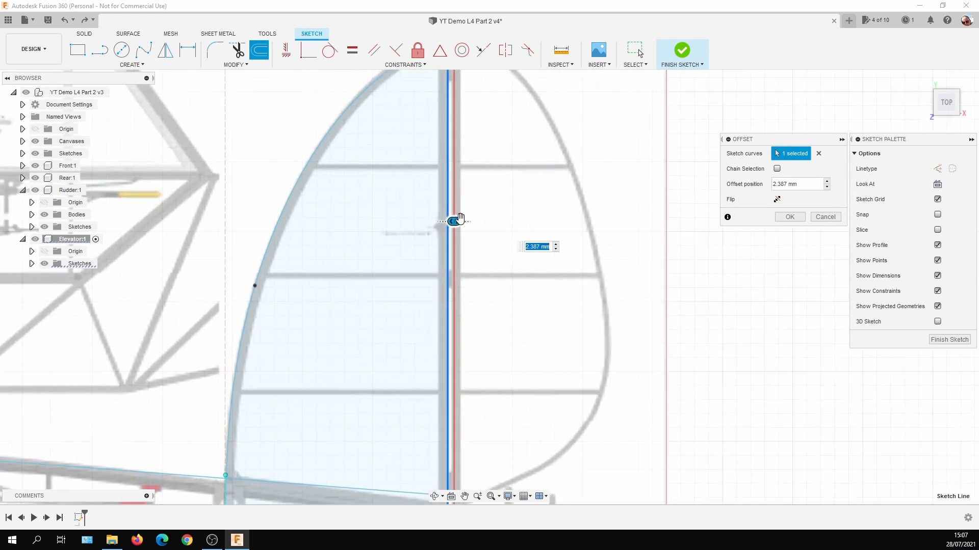
{"action": "left_click_drag", "start_coordinate": [452, 224], "coordinate": [444, 226]}
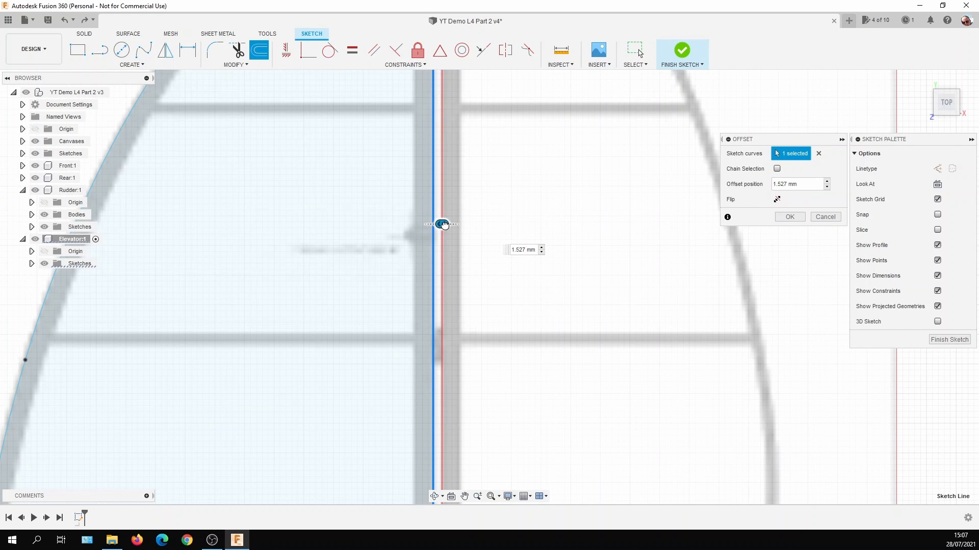
{"action": "left_click_drag", "start_coordinate": [444, 225], "coordinate": [443, 225]}
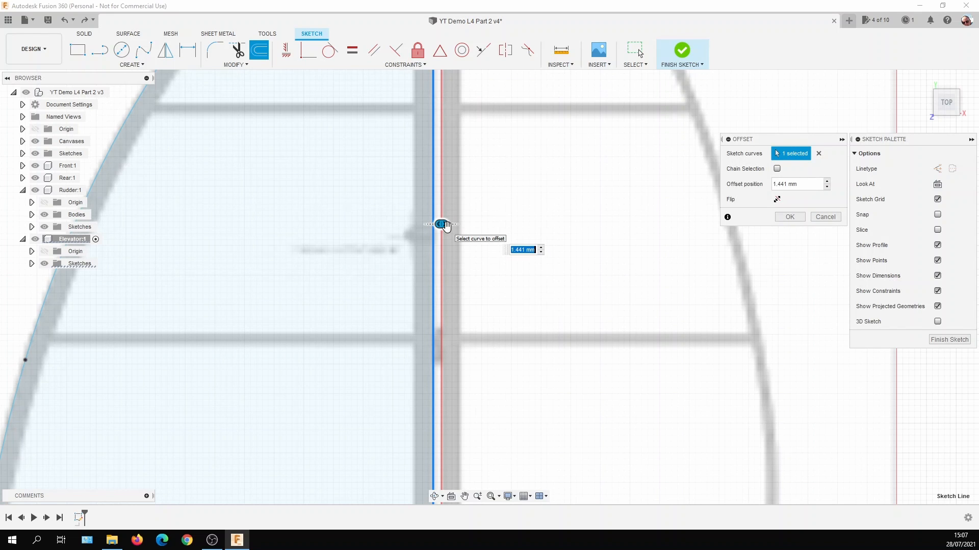
{"action": "type", "text": "1.5"}
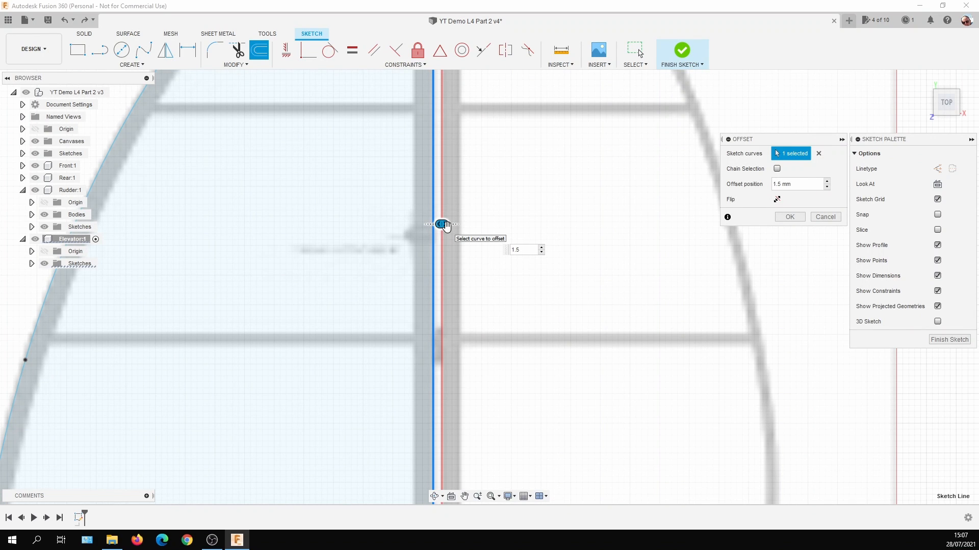
{"action": "key", "text": "Return"}
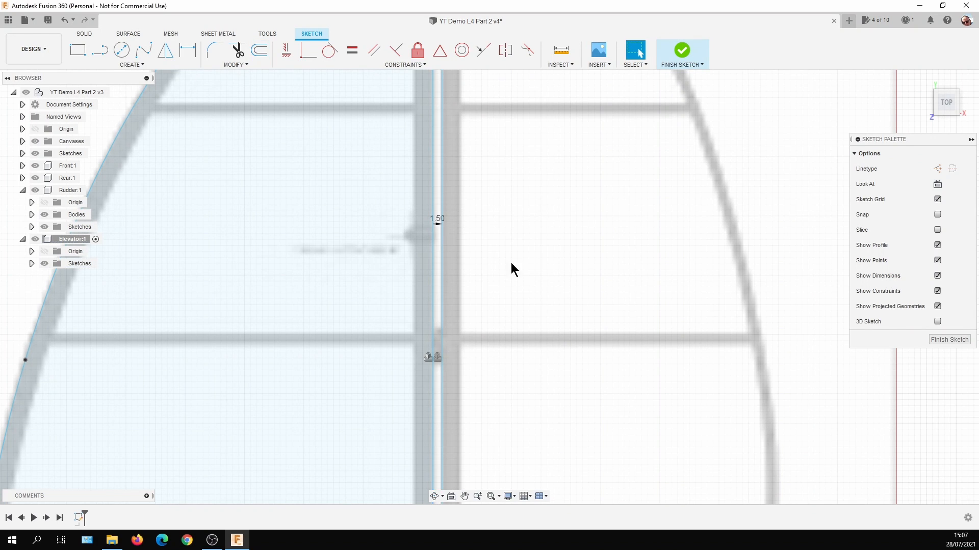
Trace the elevator's curved outer edge with a fit-point spline from the offset line's tip around to its root end.
{"action": "scroll", "coordinate": [565, 243], "scroll_direction": "down", "scroll_amount": 3}
{"action": "scroll", "coordinate": [566, 242], "scroll_direction": "down", "scroll_amount": 3}
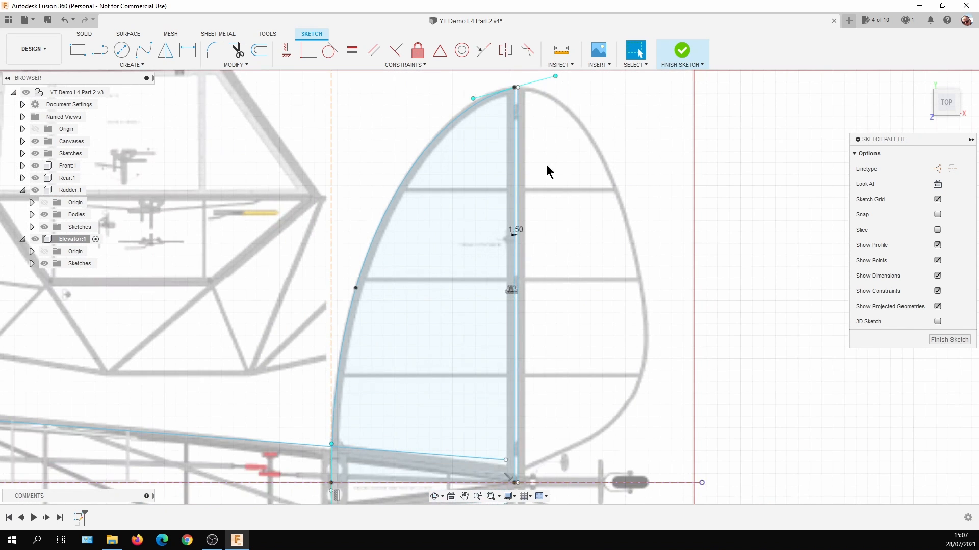
{"action": "scroll", "coordinate": [531, 91], "scroll_direction": "up", "scroll_amount": 4}
{"action": "scroll", "coordinate": [530, 94], "scroll_direction": "down", "scroll_amount": 5}
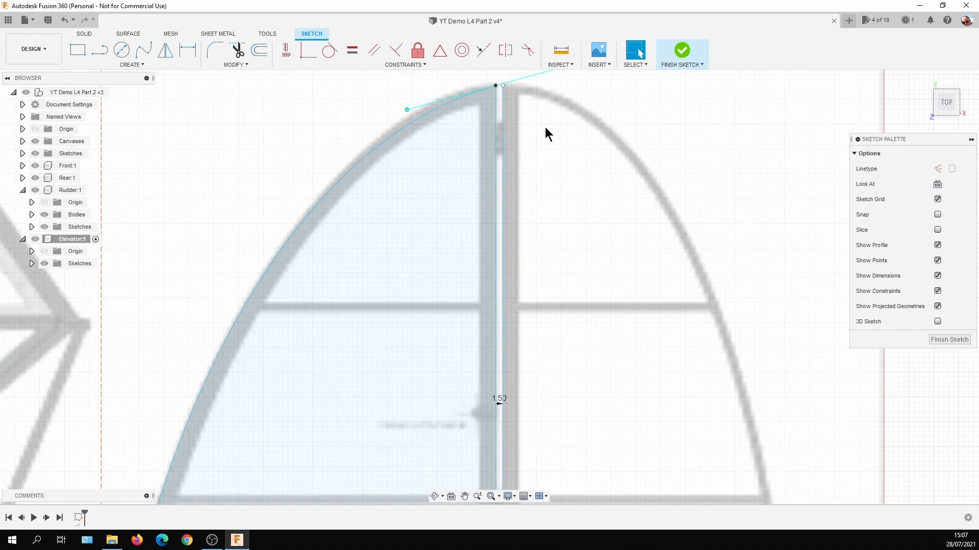
{"action": "scroll", "coordinate": [567, 199], "scroll_direction": "down", "scroll_amount": 1}
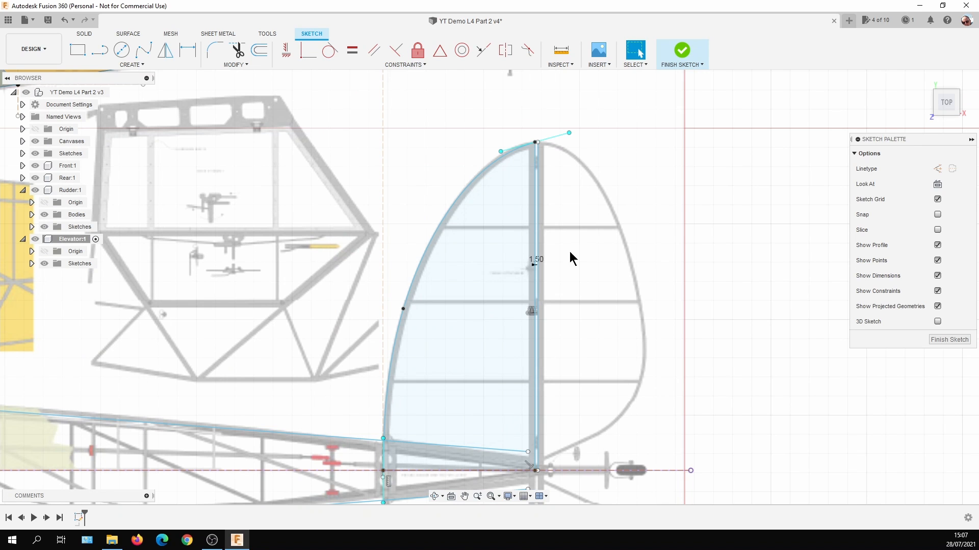
{"action": "mouse_move", "coordinate": [585, 301]}
{"action": "middle_mouse_down"}
{"action": "mouse_move", "coordinate": [553, 280]}
{"action": "mouse_move", "coordinate": [493, 273]}
{"action": "middle_mouse_up"}
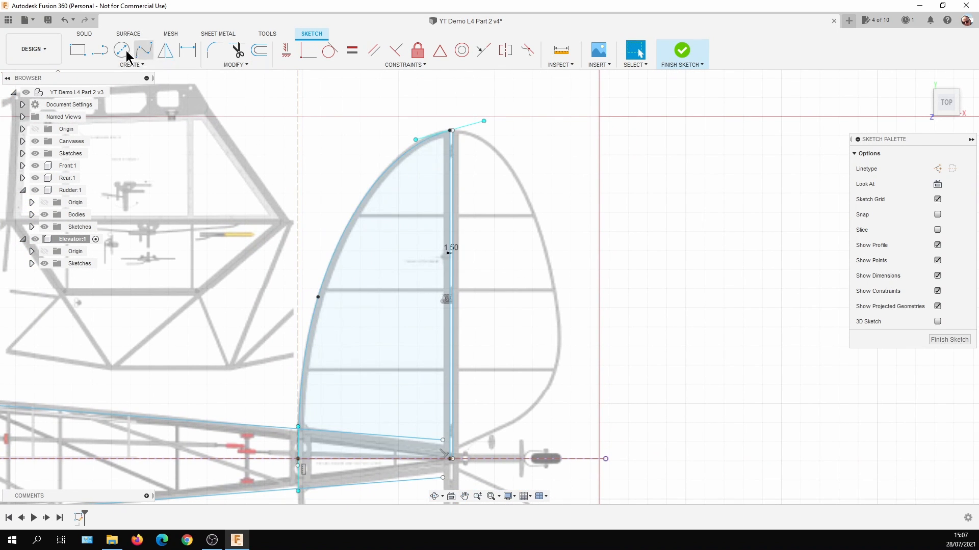
{"action": "left_click", "coordinate": [151, 55]}
{"action": "scroll", "coordinate": [468, 139], "scroll_direction": "up", "scroll_amount": 6}
{"action": "left_click", "coordinate": [400, 109]}
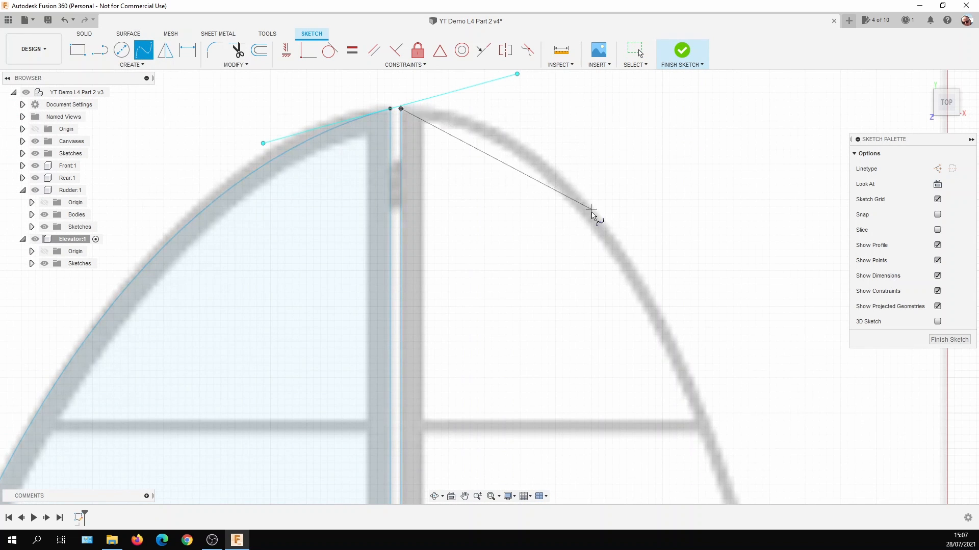
{"action": "left_click", "coordinate": [591, 213]}
{"action": "scroll", "coordinate": [592, 212], "scroll_direction": "down", "scroll_amount": 7}
{"action": "left_click", "coordinate": [637, 353]}
{"action": "left_click", "coordinate": [605, 425]}
{"action": "scroll", "coordinate": [571, 467], "scroll_direction": "up", "scroll_amount": 6}
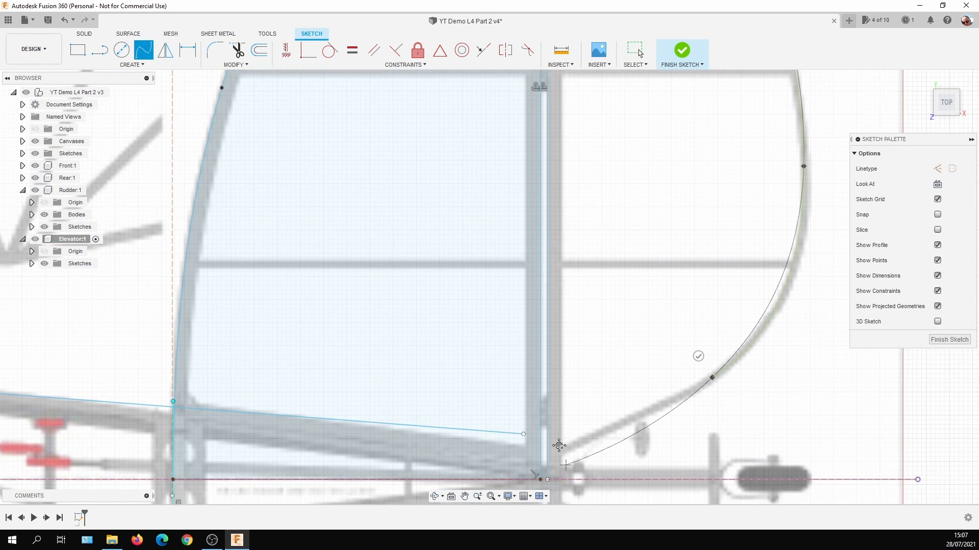
{"action": "scroll", "coordinate": [530, 383], "scroll_direction": "down", "scroll_amount": 2}
{"action": "left_click", "coordinate": [519, 356]}
{"action": "scroll", "coordinate": [699, 357], "scroll_direction": "down", "scroll_amount": 2}
{"action": "middle_click_drag", "start_coordinate": [698, 356], "coordinate": [606, 388]}
{"action": "key", "text": "Escape"}
Adjust the elevator spline's fit points and tip tangent handle to follow the elevator outline on the canvas.
{"action": "left_click_drag", "start_coordinate": [495, 380], "coordinate": [504, 374]}
{"action": "middle_click_drag", "start_coordinate": [582, 281], "coordinate": [619, 548]}
{"action": "left_click", "coordinate": [422, 200]}
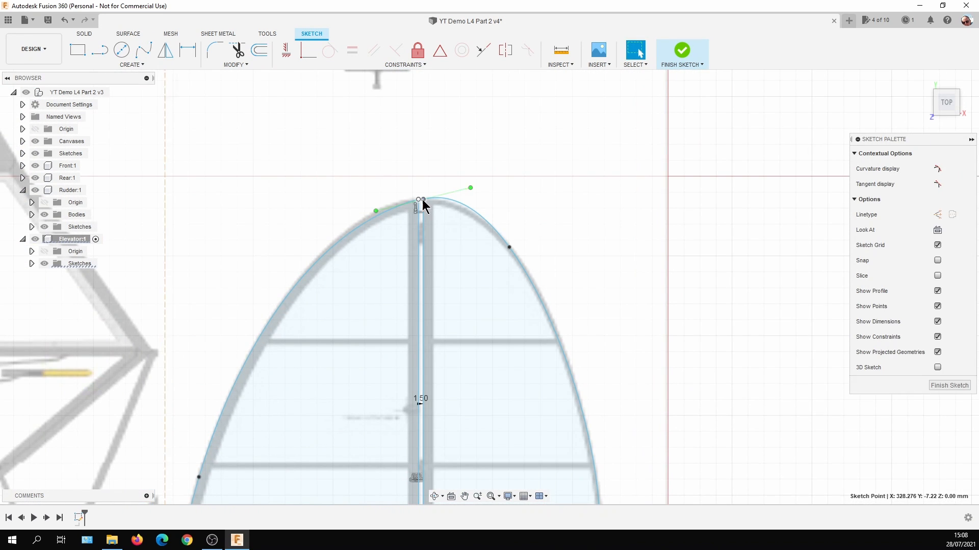
{"action": "left_click_drag", "start_coordinate": [375, 212], "coordinate": [371, 205]}
{"action": "scroll", "coordinate": [601, 201], "scroll_direction": "down", "scroll_amount": 5}
{"action": "middle_click_drag", "start_coordinate": [671, 327], "coordinate": [604, 251]}
{"action": "middle_click_drag", "start_coordinate": [614, 309], "coordinate": [606, 250]}
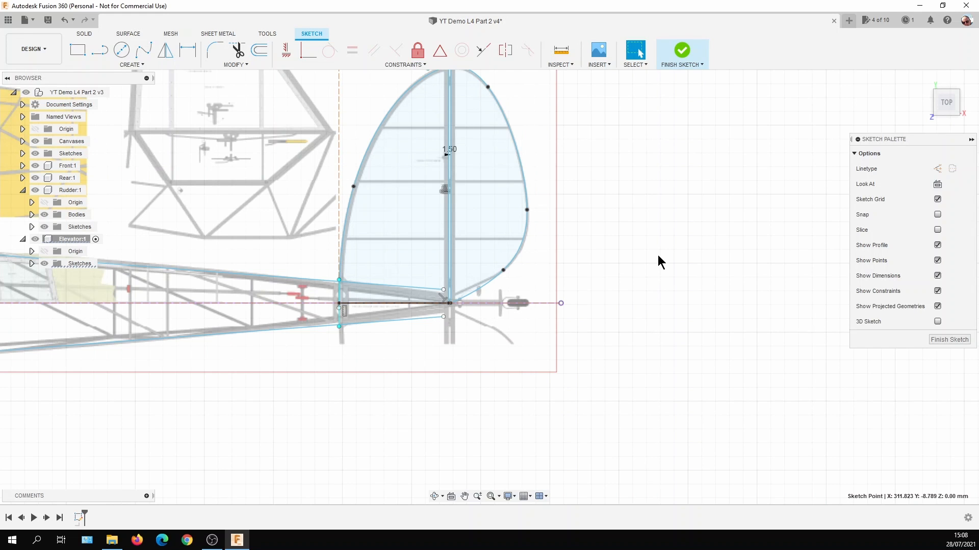
Hide the plan canvases and mirror all the stabiliser and elevator outline curves, including both hinge lines, about the fuselage centreline.
{"action": "left_click", "coordinate": [35, 142]}
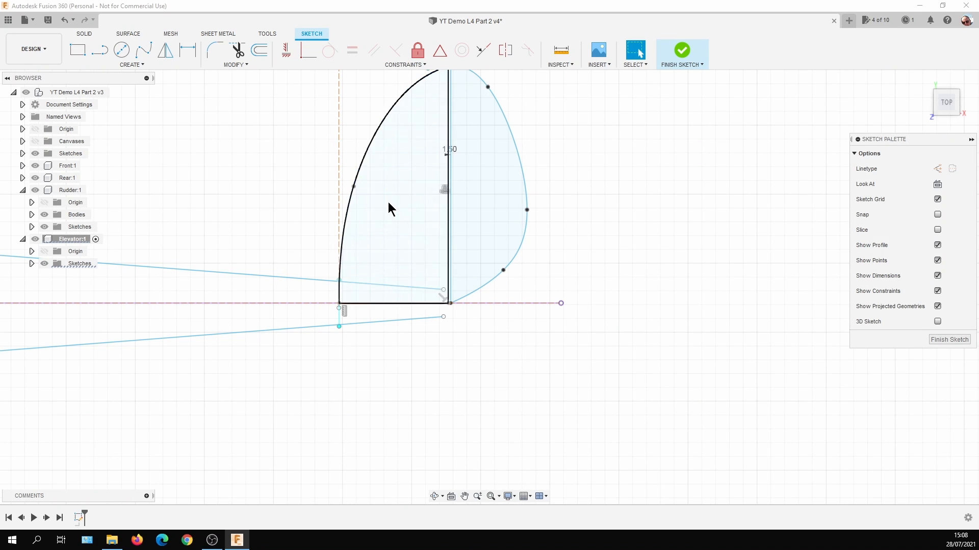
{"action": "left_click", "coordinate": [143, 67]}
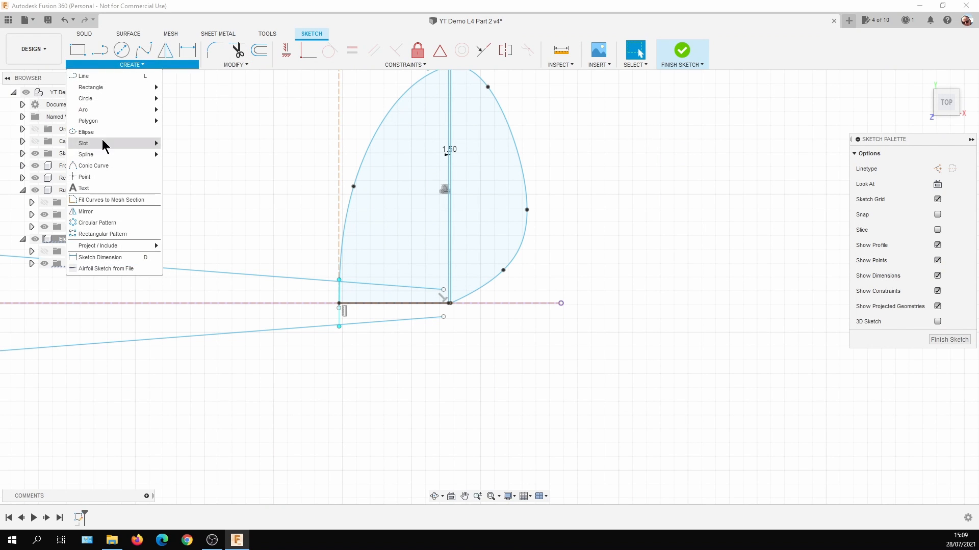
{"action": "left_click", "coordinate": [117, 223]}
{"action": "left_click", "coordinate": [359, 174]}
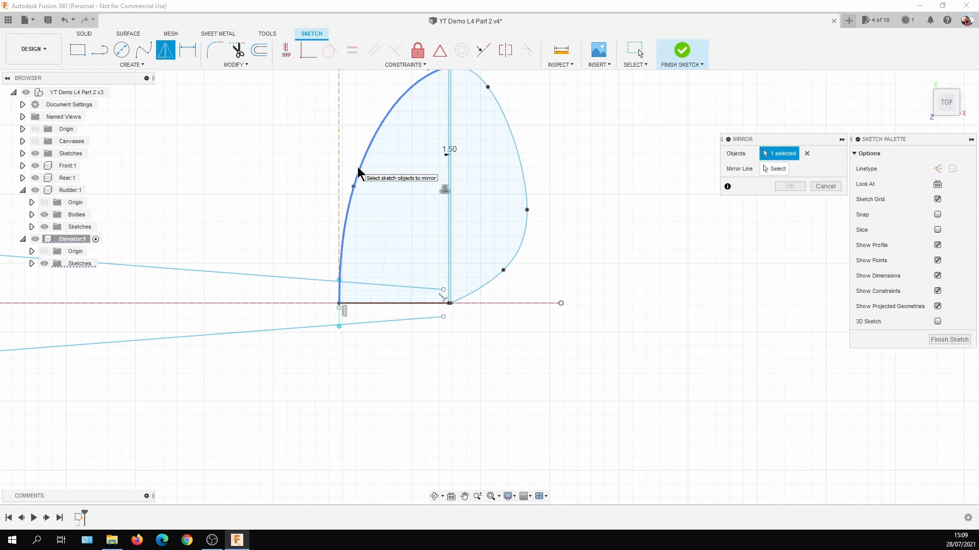
{"action": "left_click", "coordinate": [451, 168]}
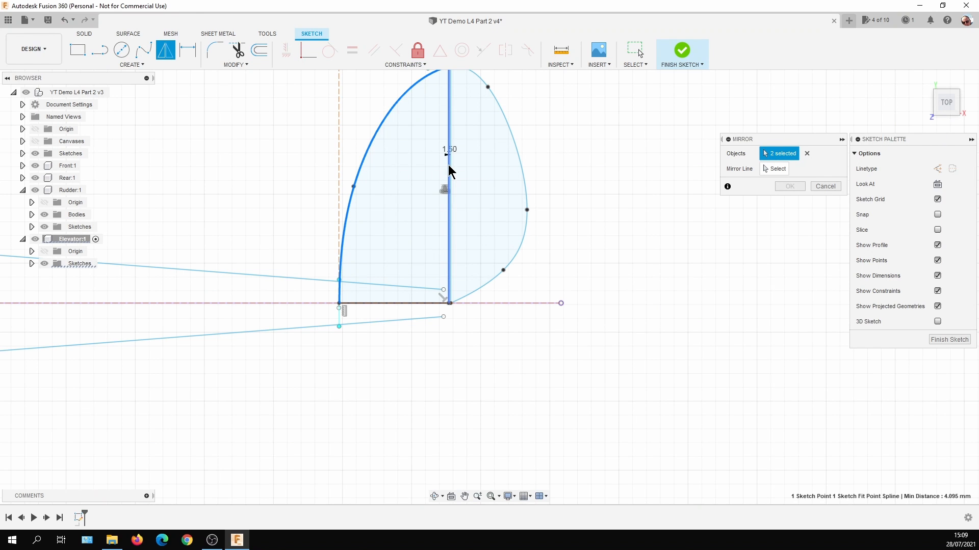
{"action": "left_click", "coordinate": [451, 171]}
{"action": "scroll", "coordinate": [374, 240], "scroll_direction": "up", "scroll_amount": 2}
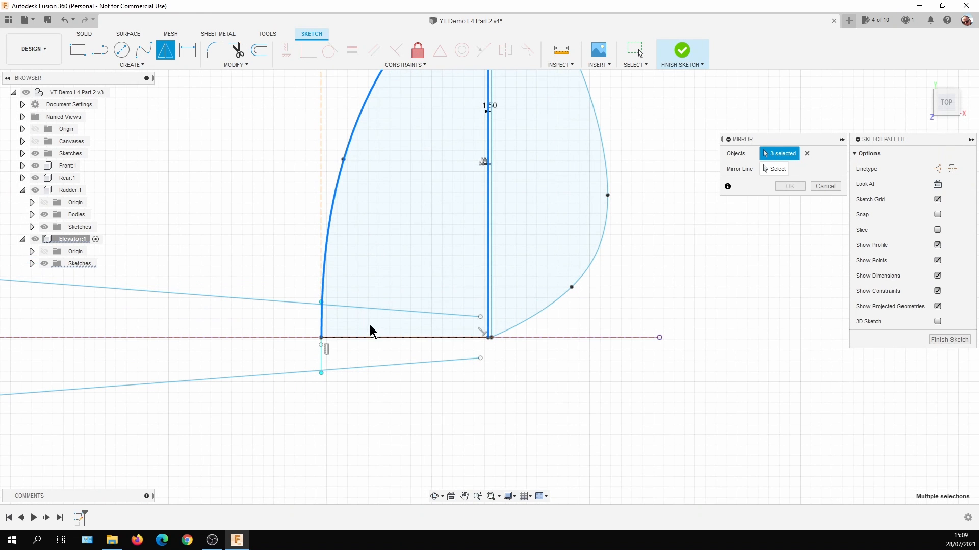
{"action": "left_click", "coordinate": [383, 337]}
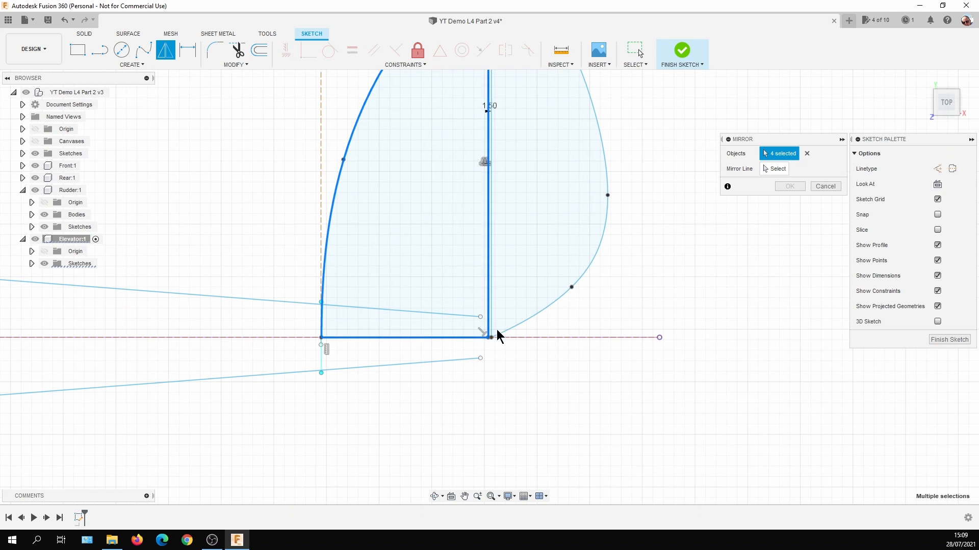
{"action": "left_click", "coordinate": [492, 329]}
{"action": "left_click", "coordinate": [516, 325]}
{"action": "scroll", "coordinate": [648, 290], "scroll_direction": "down", "scroll_amount": 4}
{"action": "middle_click_drag", "start_coordinate": [672, 250], "coordinate": [647, 264]}
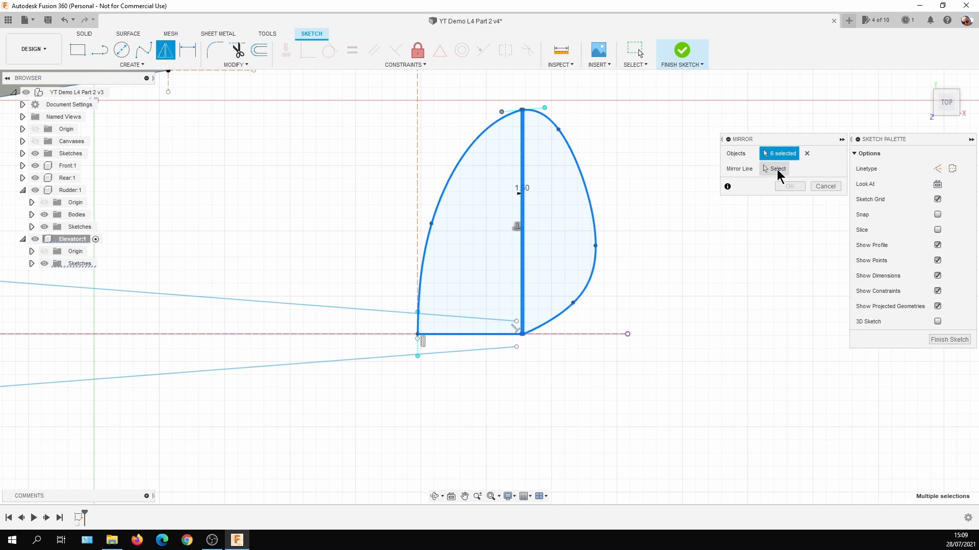
{"action": "left_click", "coordinate": [776, 170]}
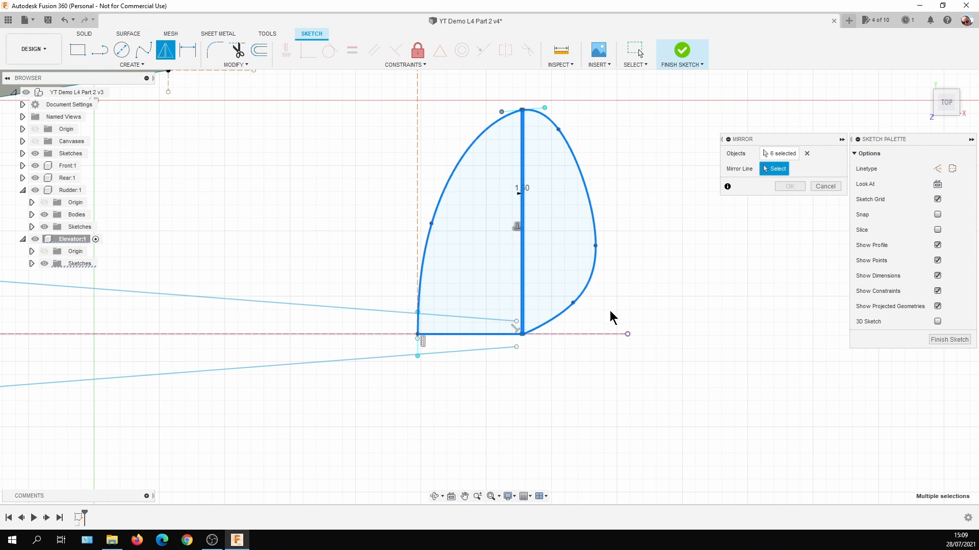
{"action": "left_click", "coordinate": [582, 333]}
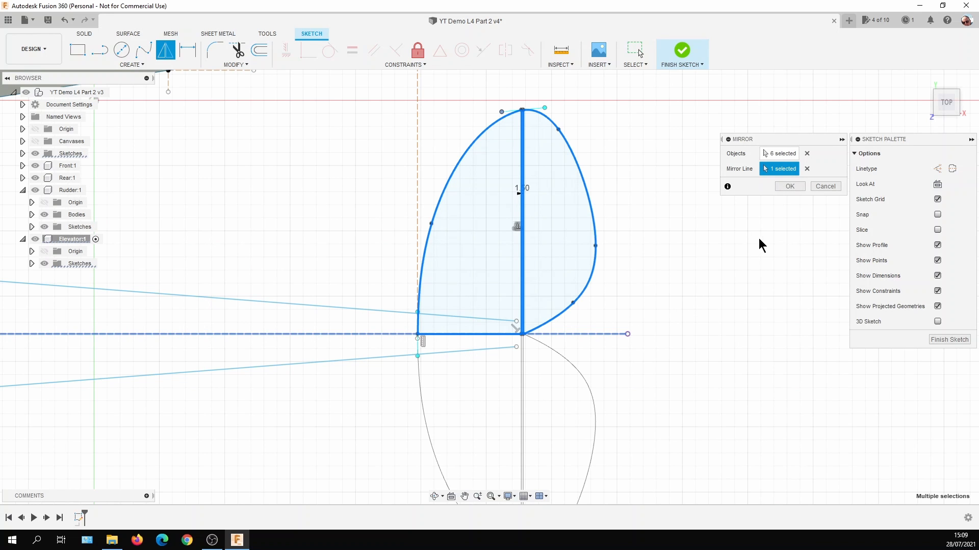
{"action": "left_click", "coordinate": [790, 187]}
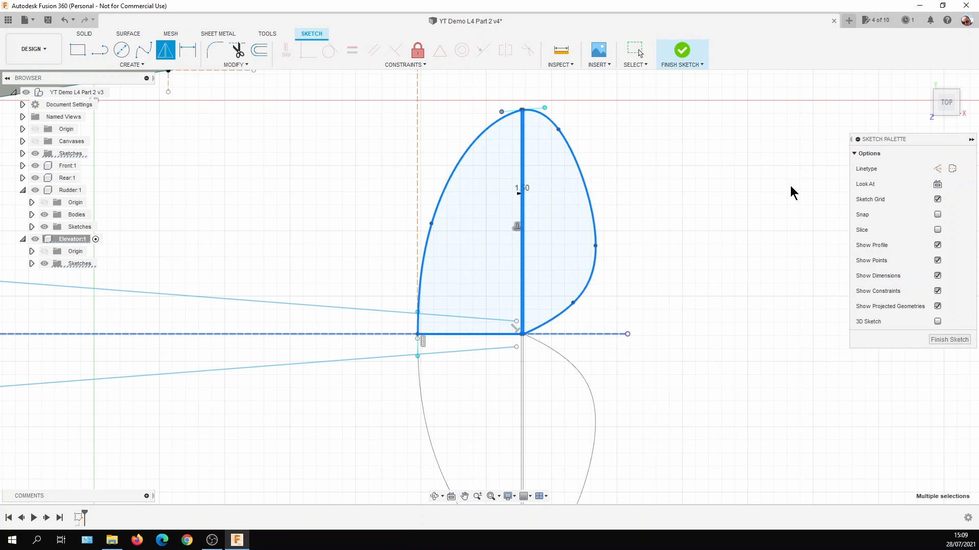
Turn off the display of constraints in the tailplane sketch.
{"action": "scroll", "coordinate": [714, 246], "scroll_direction": "down", "scroll_amount": 1}
{"action": "mouse_move", "coordinate": [714, 246]}
{"action": "middle_mouse_down"}
{"action": "mouse_move", "coordinate": [692, 216]}
{"action": "mouse_move", "coordinate": [660, 216]}
{"action": "mouse_move", "coordinate": [648, 202]}
{"action": "middle_mouse_up"}
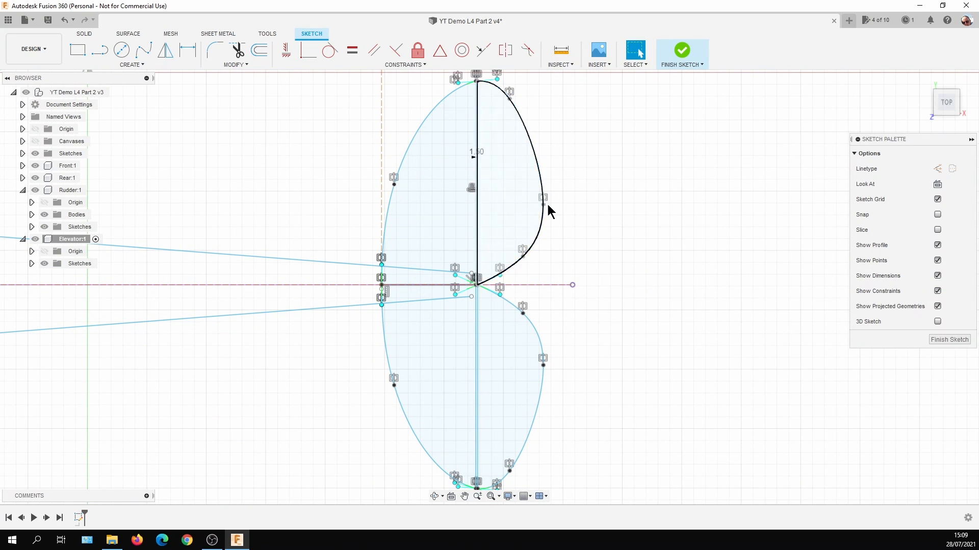
{"action": "left_click", "coordinate": [938, 291]}
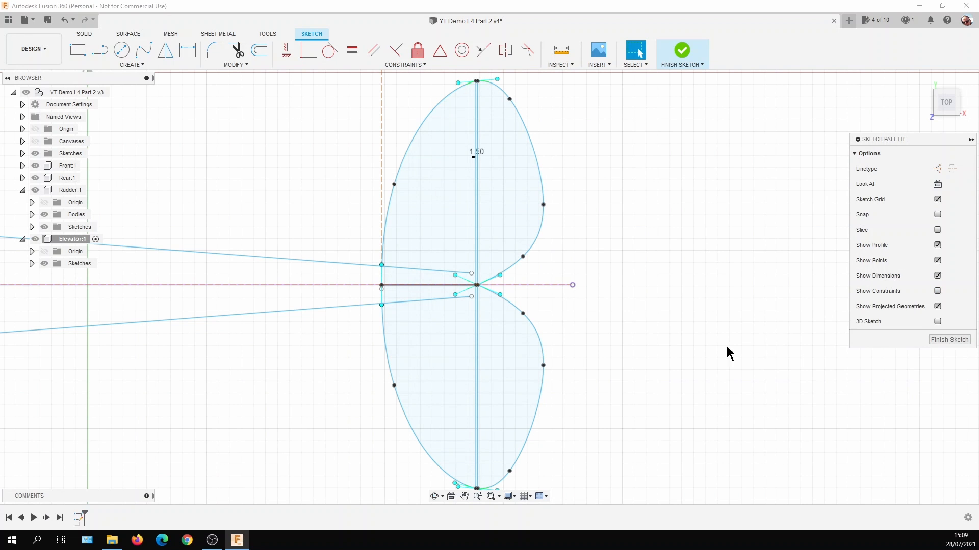
Dimension the tailplane's overall span between the two outer tips of the hinge line, keeping the proposed value.
{"action": "scroll", "coordinate": [695, 192], "scroll_direction": "down", "scroll_amount": 2}
{"action": "middle_click_drag", "start_coordinate": [696, 192], "coordinate": [656, 209]}
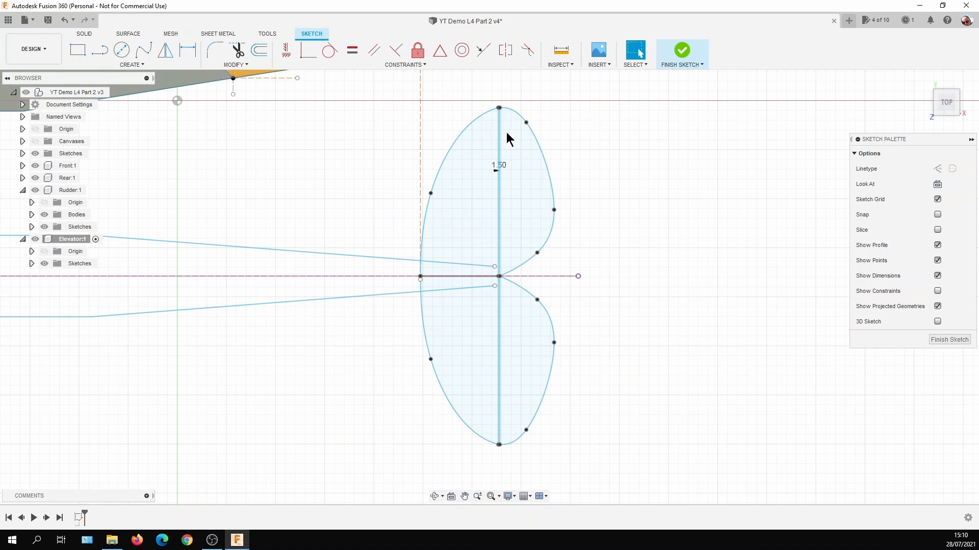
{"action": "left_click", "coordinate": [195, 53]}
{"action": "left_click", "coordinate": [499, 108]}
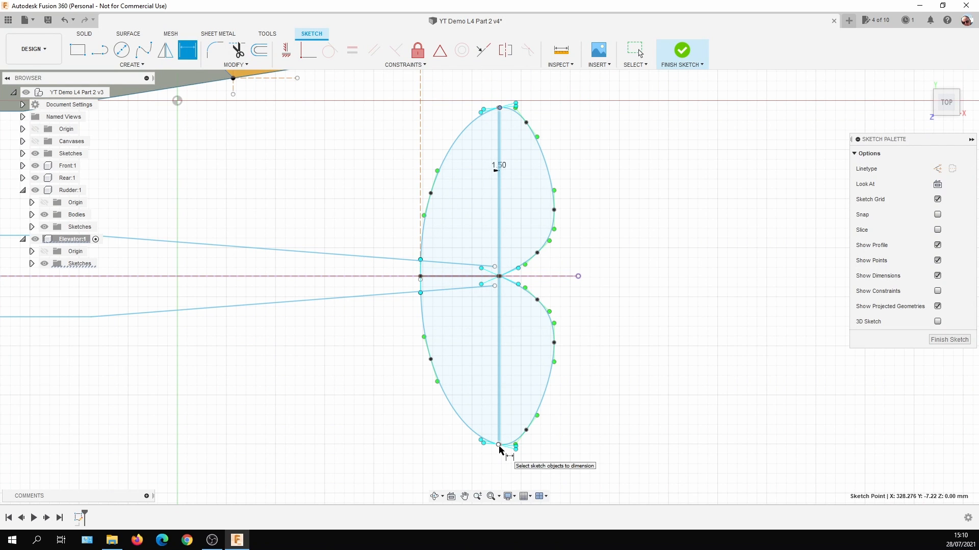
{"action": "scroll", "coordinate": [500, 449], "scroll_direction": "up", "scroll_amount": 3}
{"action": "left_click", "coordinate": [501, 443]}
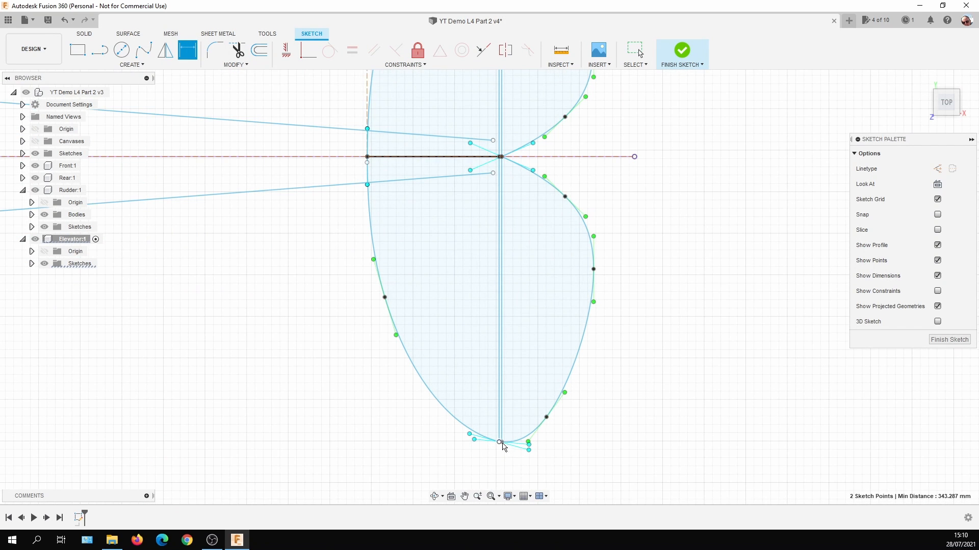
{"action": "left_click", "coordinate": [742, 207]}
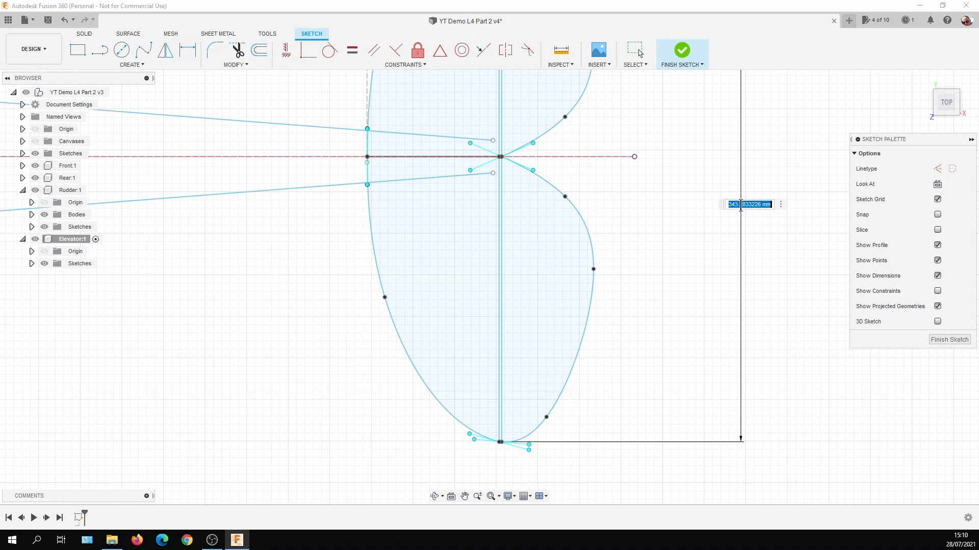
{"action": "scroll", "coordinate": [771, 250], "scroll_direction": "down", "scroll_amount": 2}
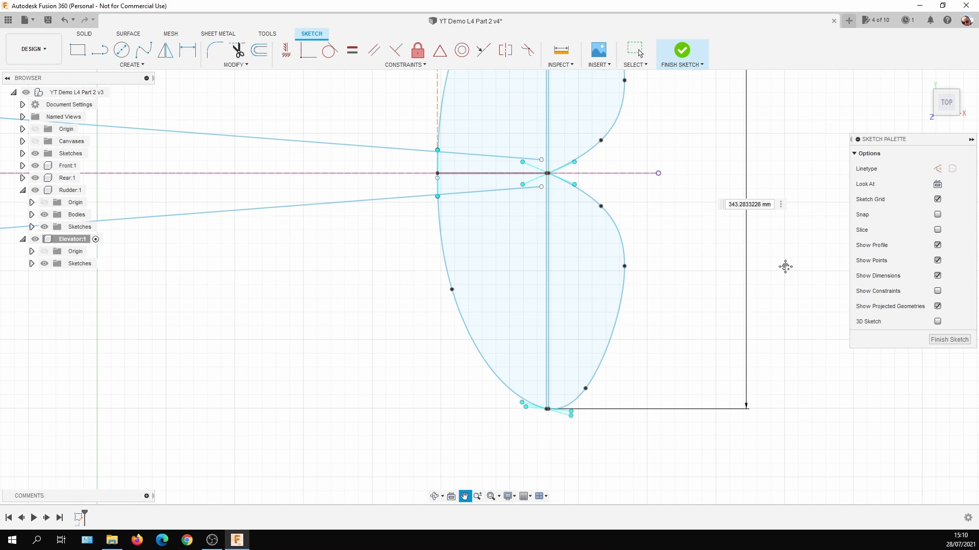
{"action": "key", "text": "Return"}
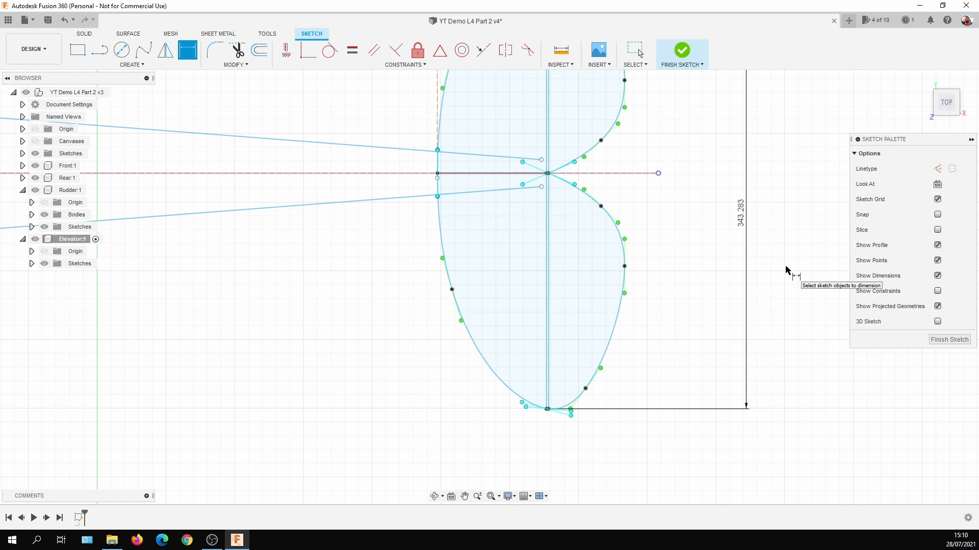
{"action": "mouse_move", "coordinate": [787, 271]}
{"action": "middle_mouse_down"}
{"action": "mouse_move", "coordinate": [769, 295]}
{"action": "mouse_move", "coordinate": [704, 317]}
{"action": "middle_mouse_up"}
{"action": "scroll", "coordinate": [751, 253], "scroll_direction": "down", "scroll_amount": 3}
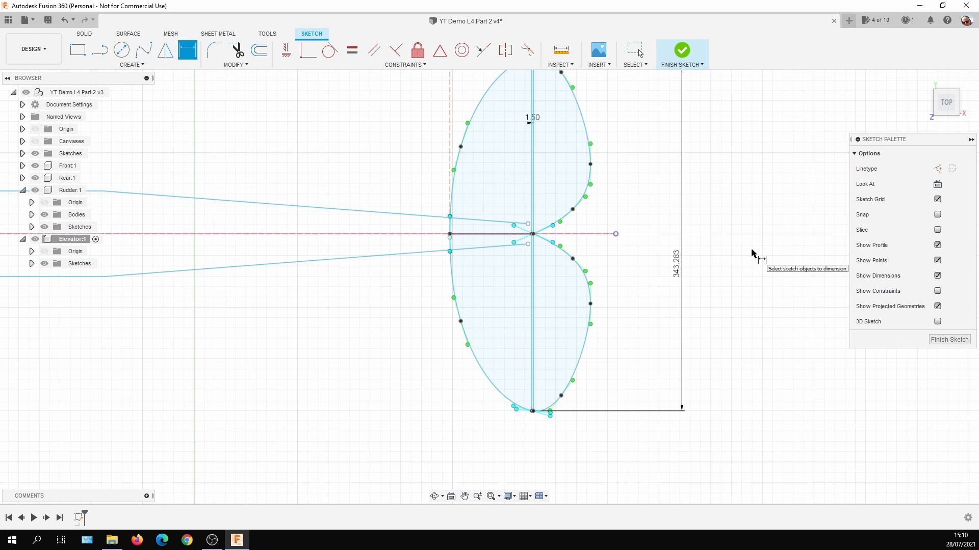